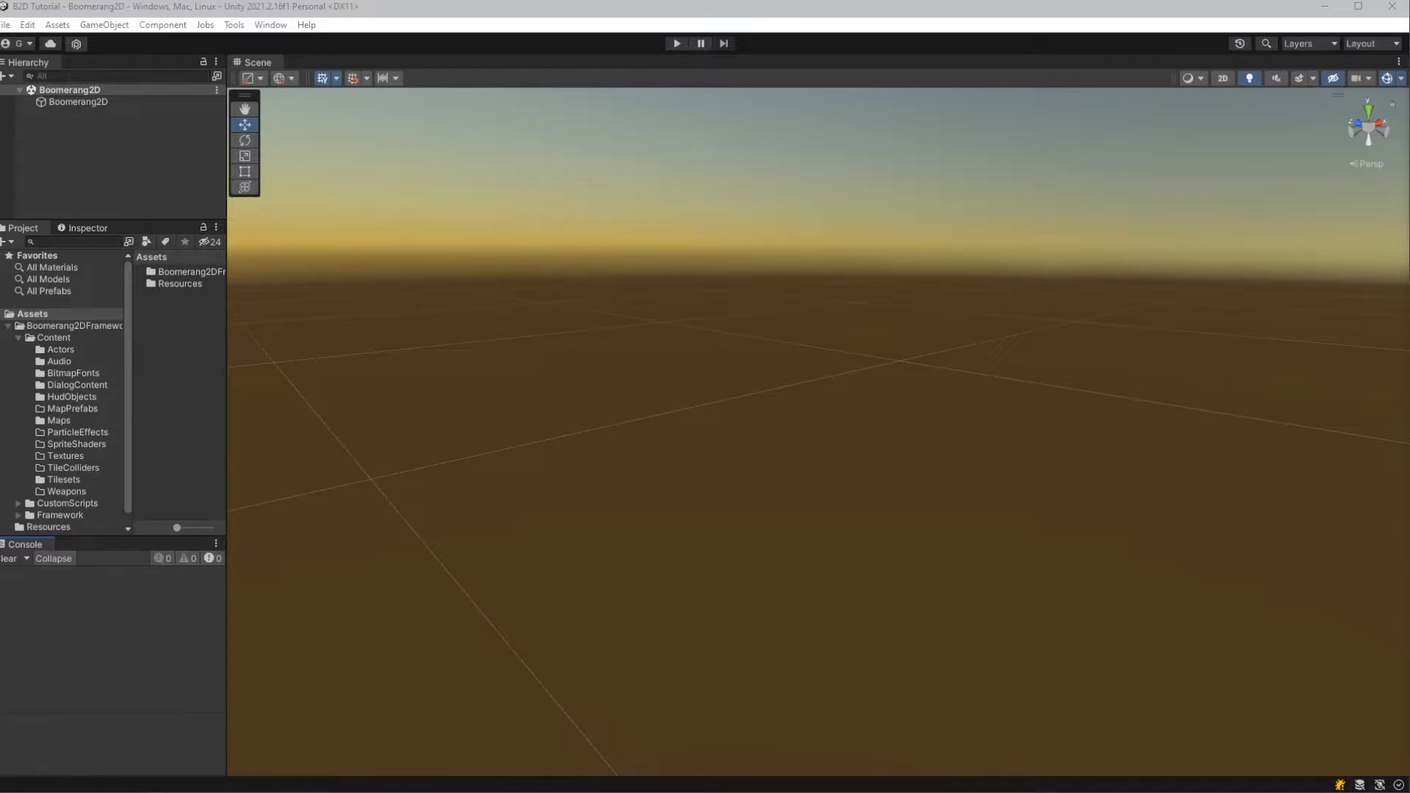
- Open the Boomerang2D Actor Studio and dock it beside the Scene view
click(234, 26)
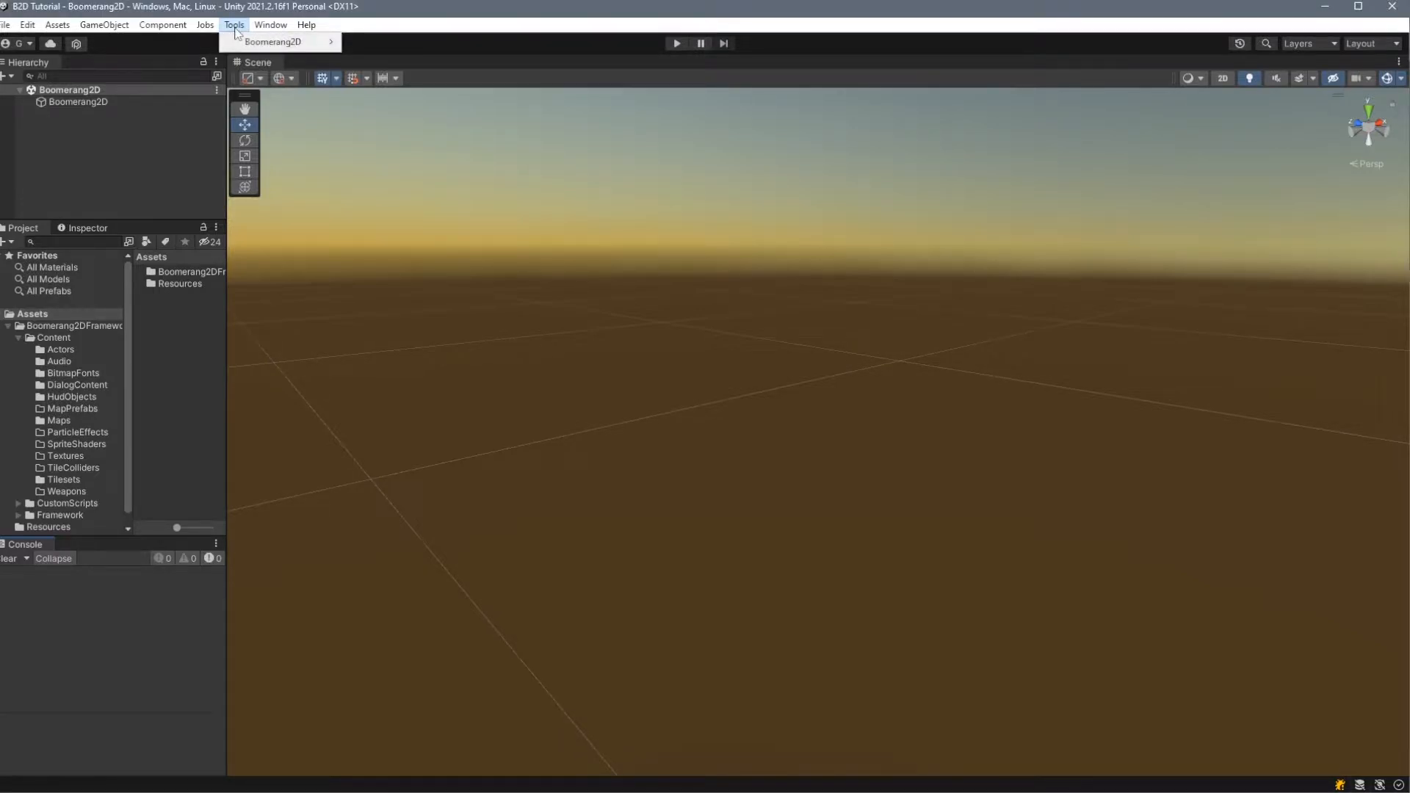
mouse_move(305, 43)
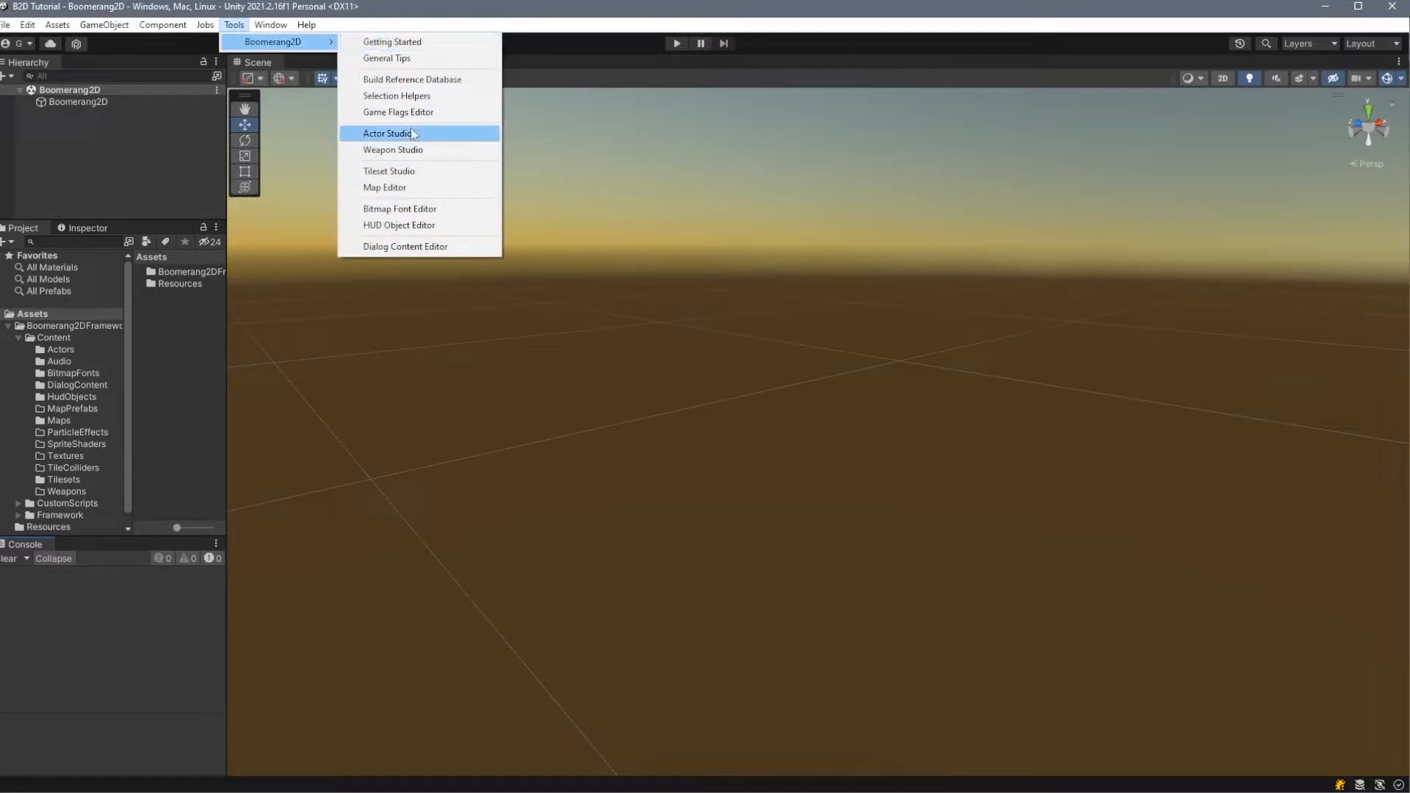
click(388, 133)
drag(440, 94, 431, 66)
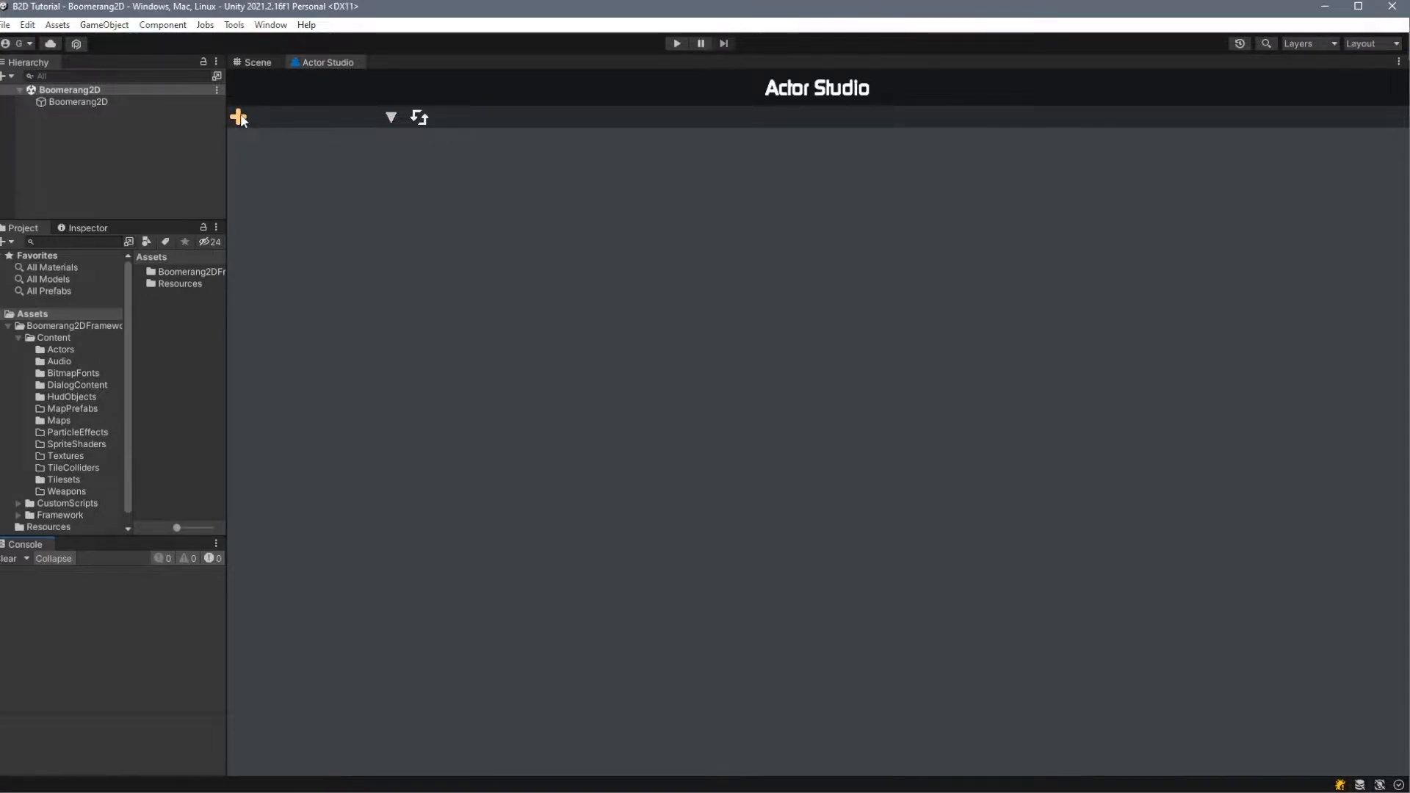
- Create a new actor named TutorialPlayer and load it in the Actor Studio
click(370, 114)
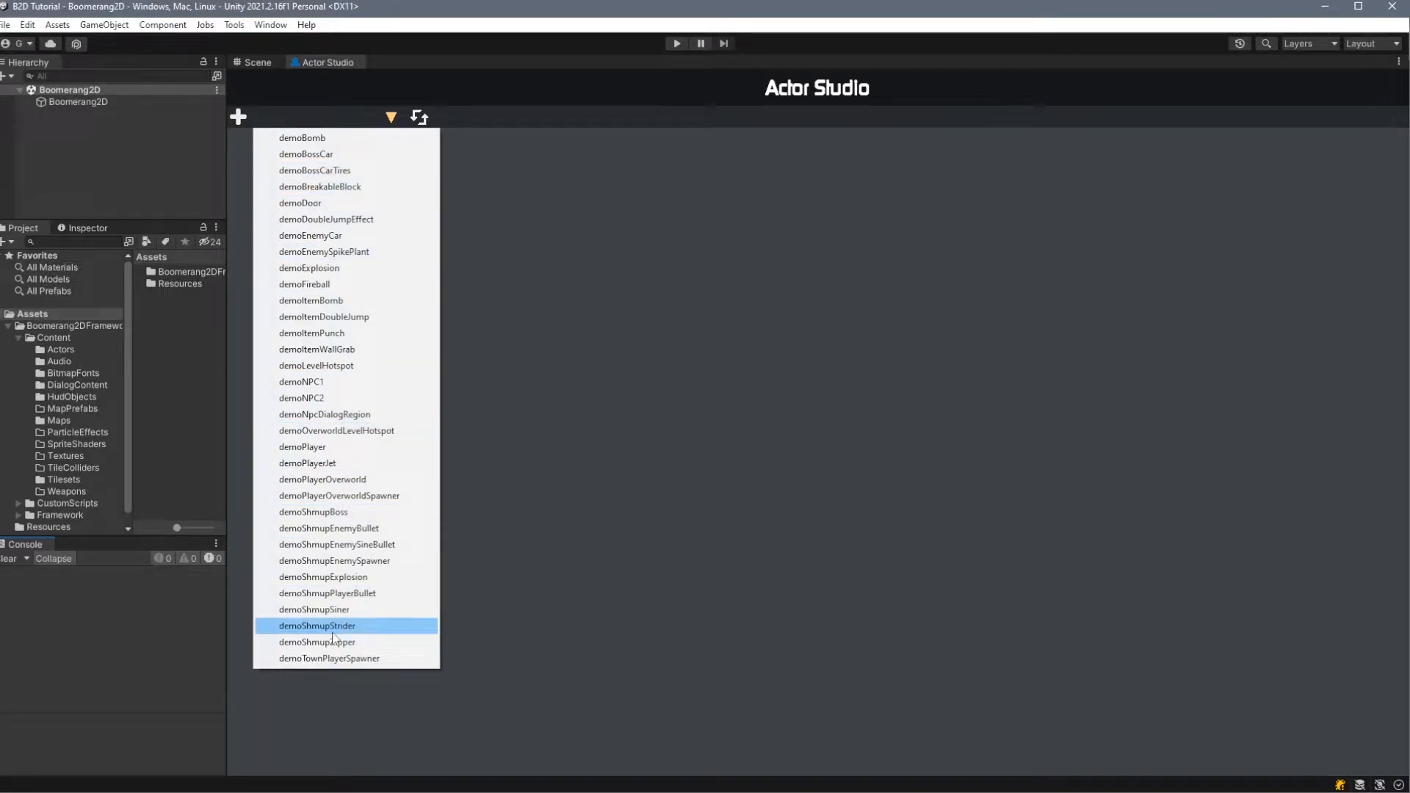
click(421, 123)
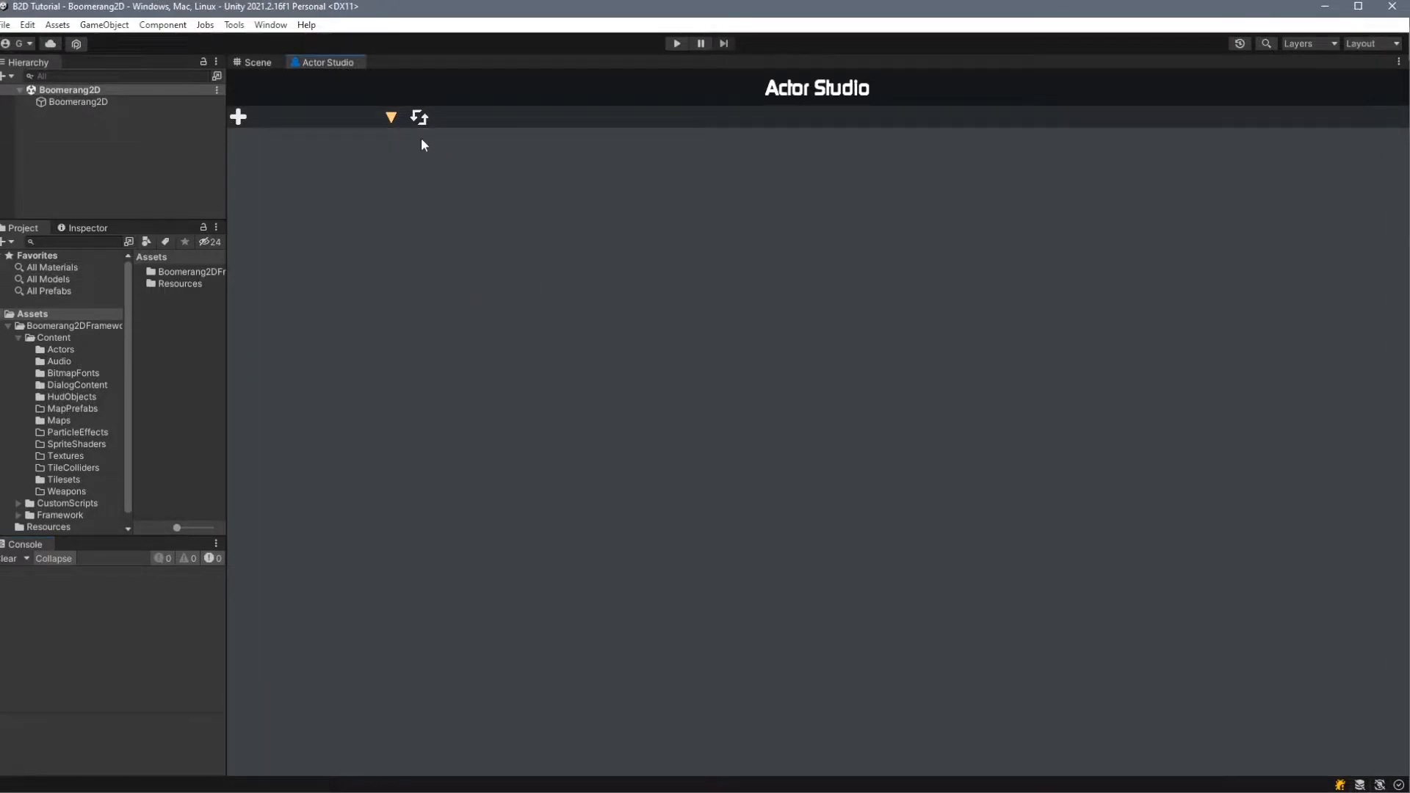
click(246, 117)
text(TutorialPlayer)
click(419, 194)
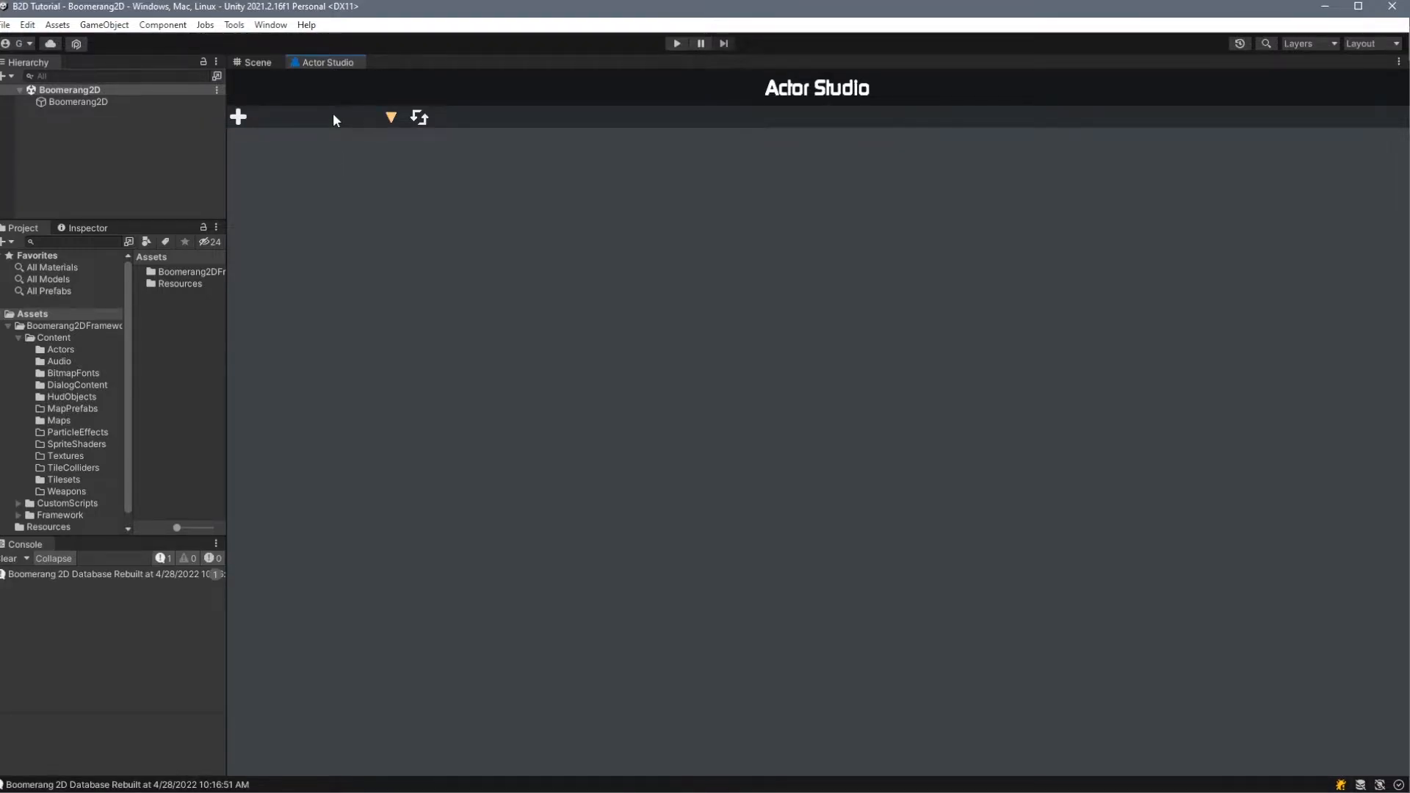
click(334, 117)
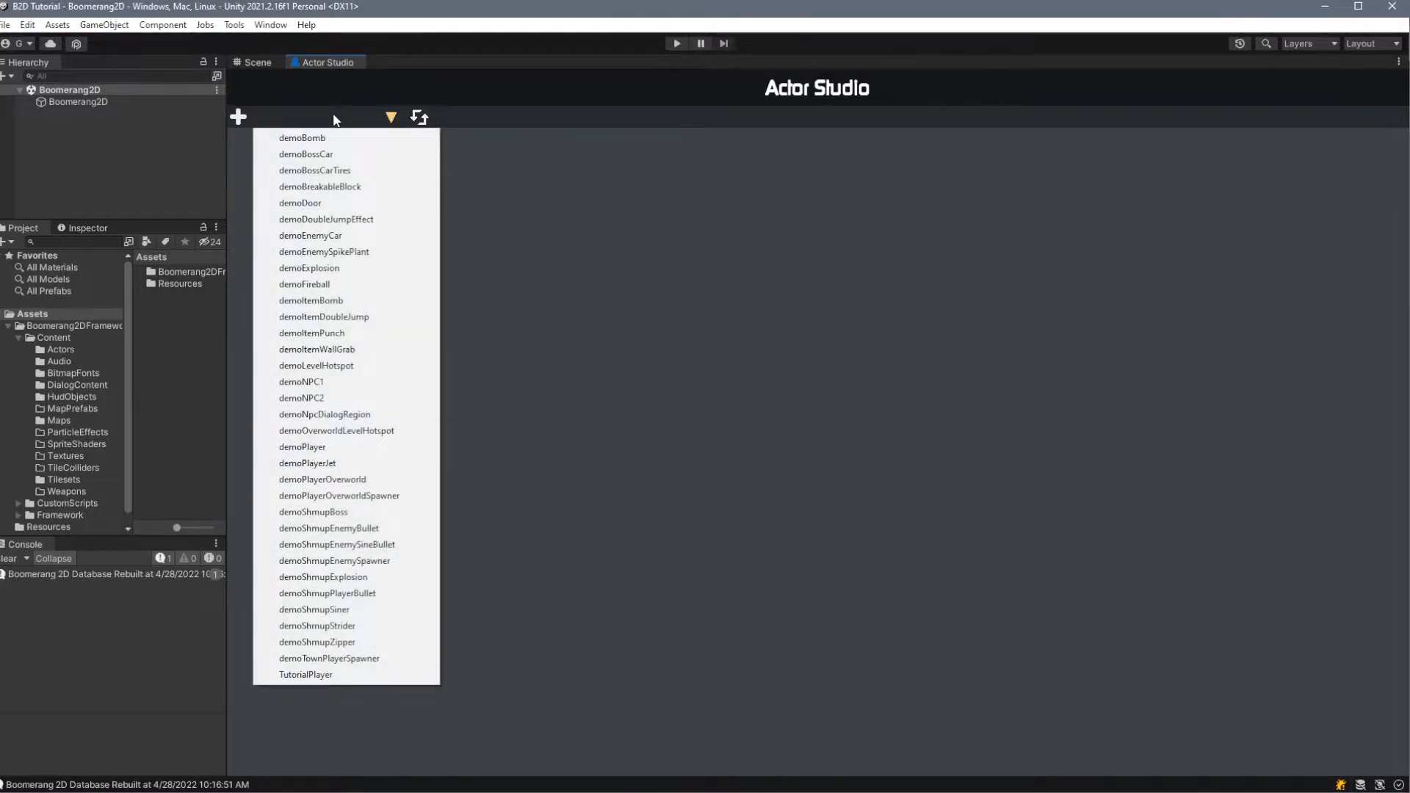
click(327, 675)
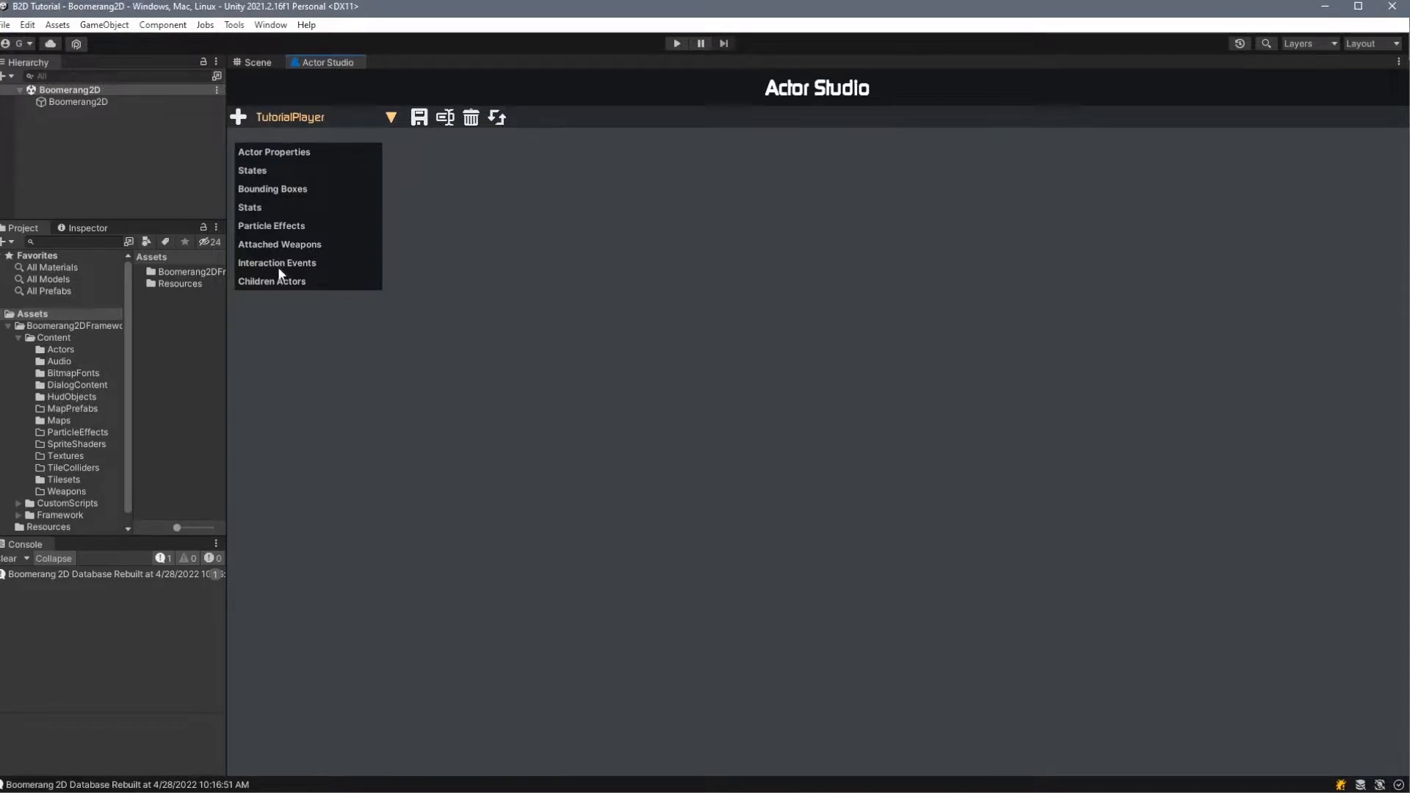
- Look through the actor's sections, from Actor Properties and States to Particle Effects and Children Actors
click(289, 154)
click(295, 171)
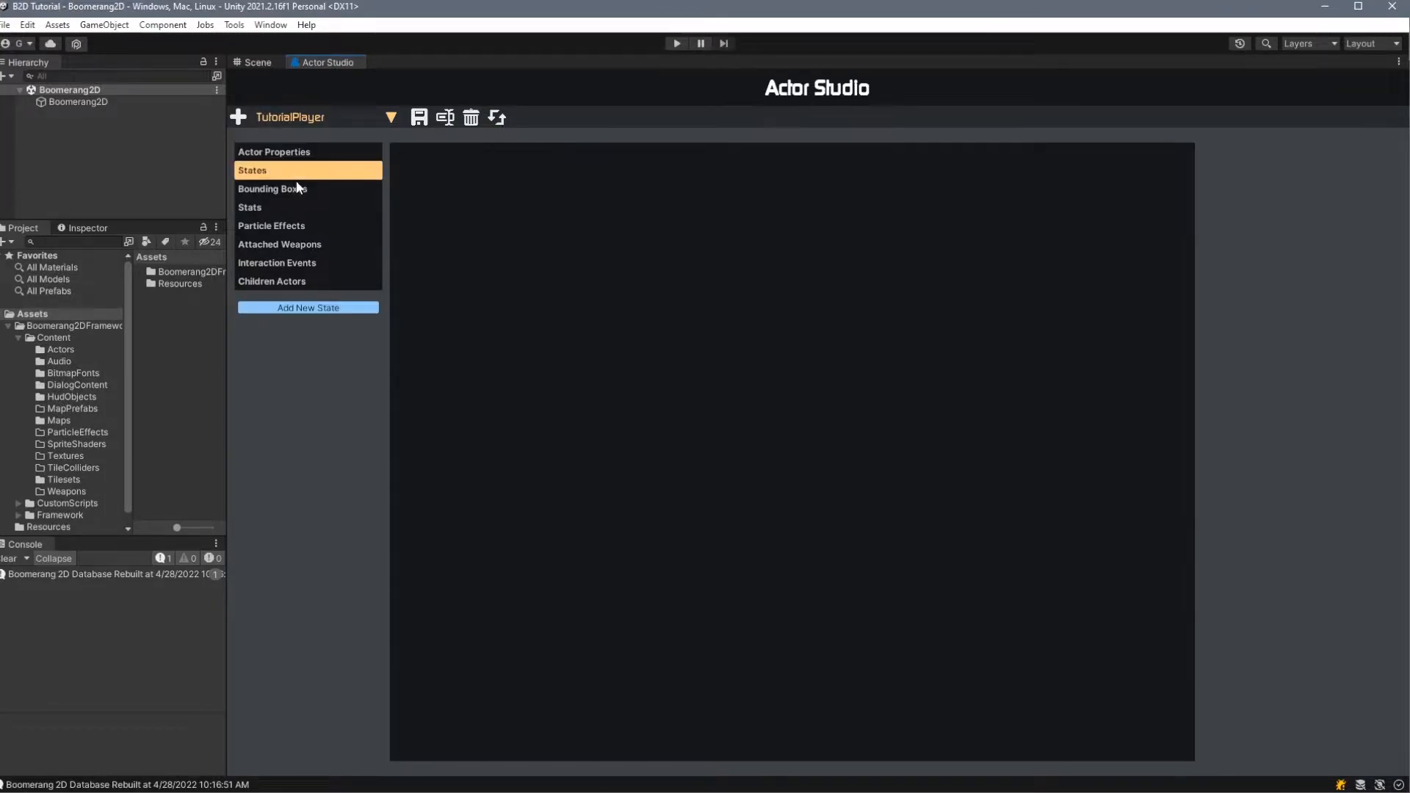
click(297, 190)
click(298, 210)
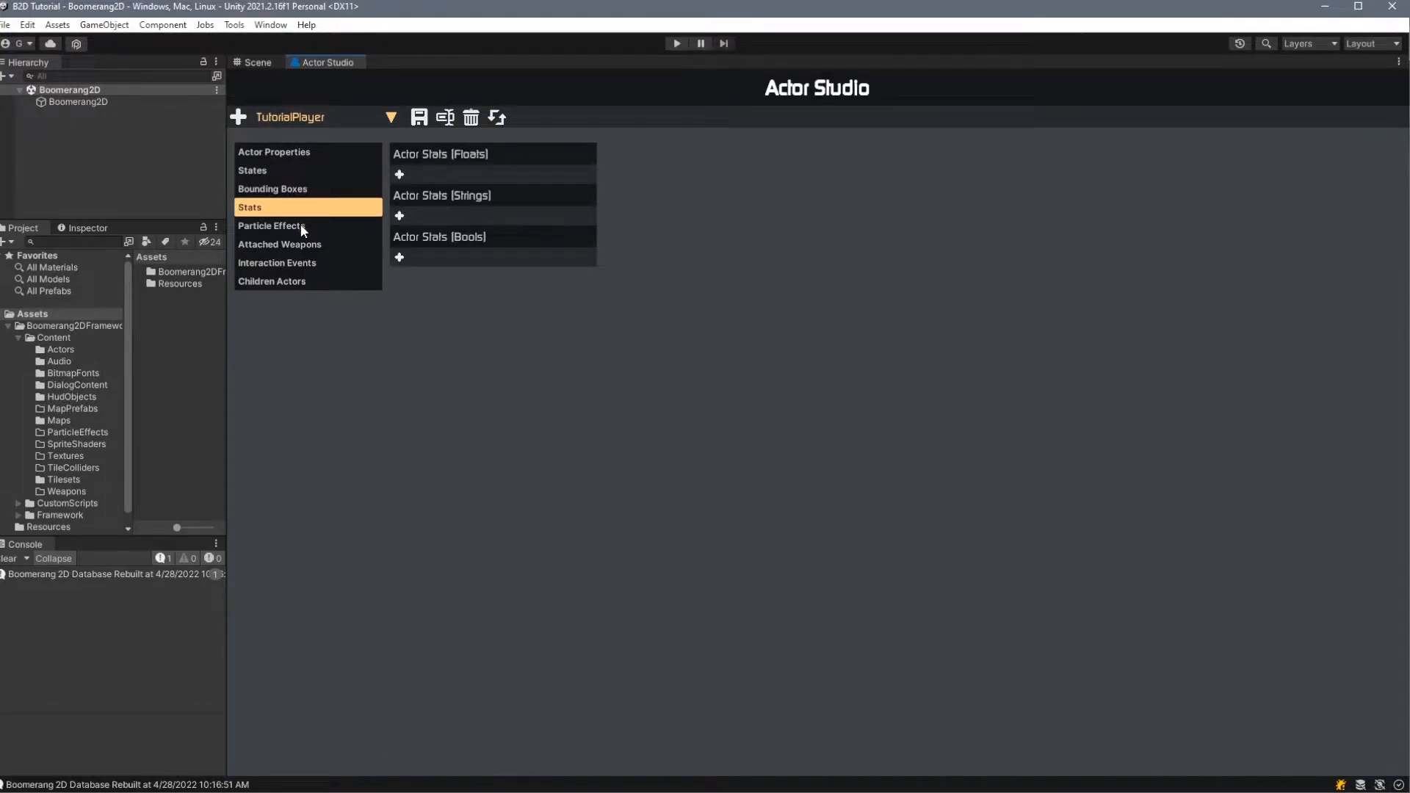
click(301, 227)
click(312, 284)
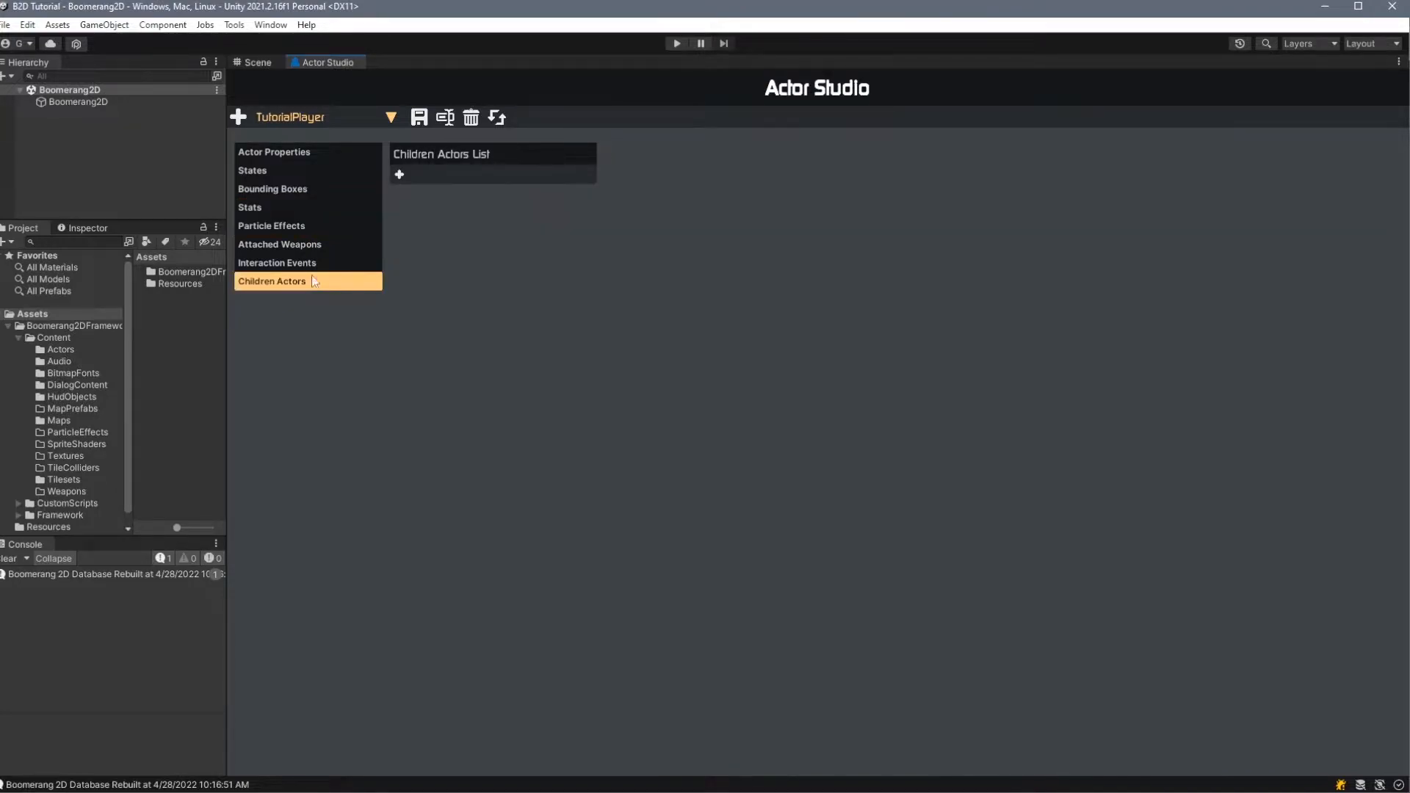
- Make TutorialPlayer a player actor that does not obey chunking, with a sprite width of 48 px
click(257, 156)
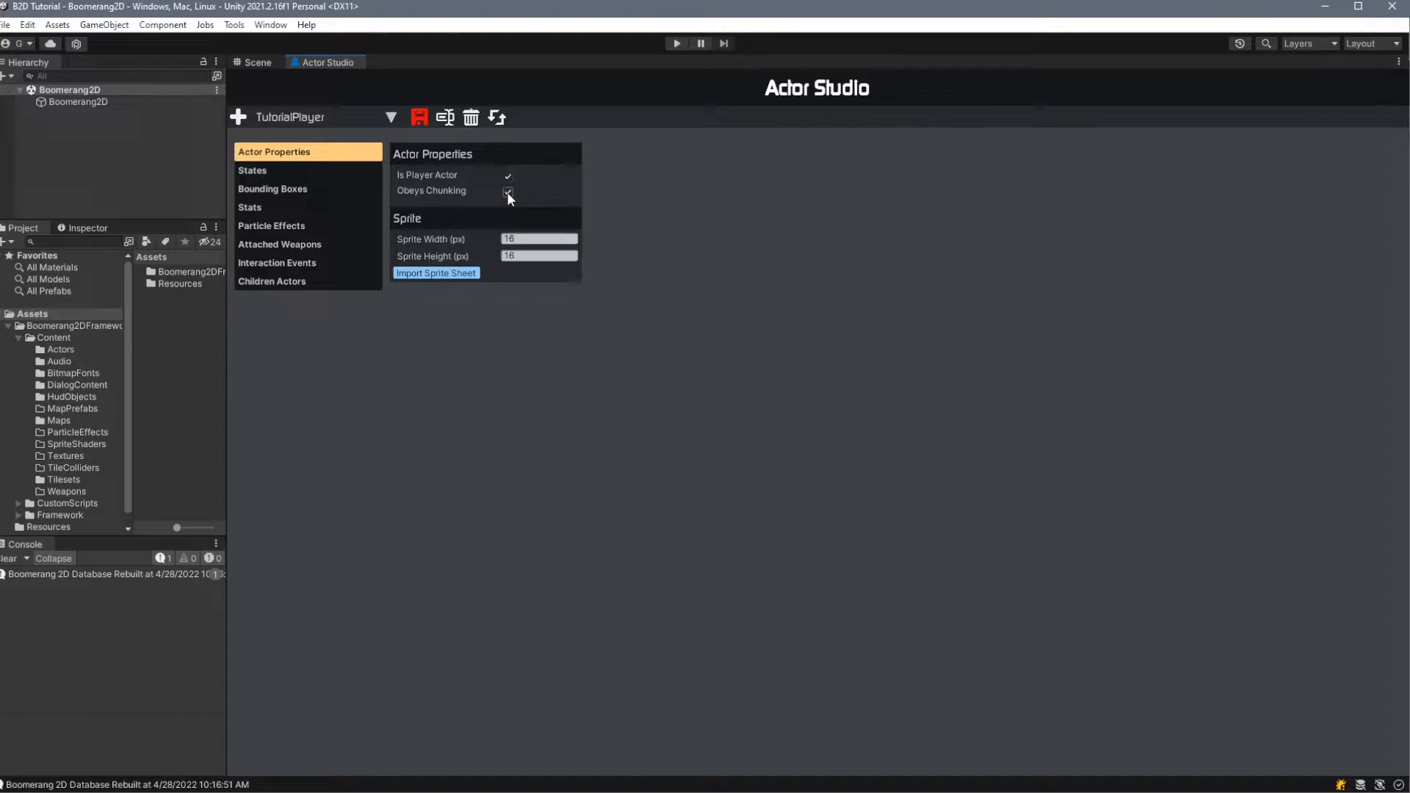
click(511, 239)
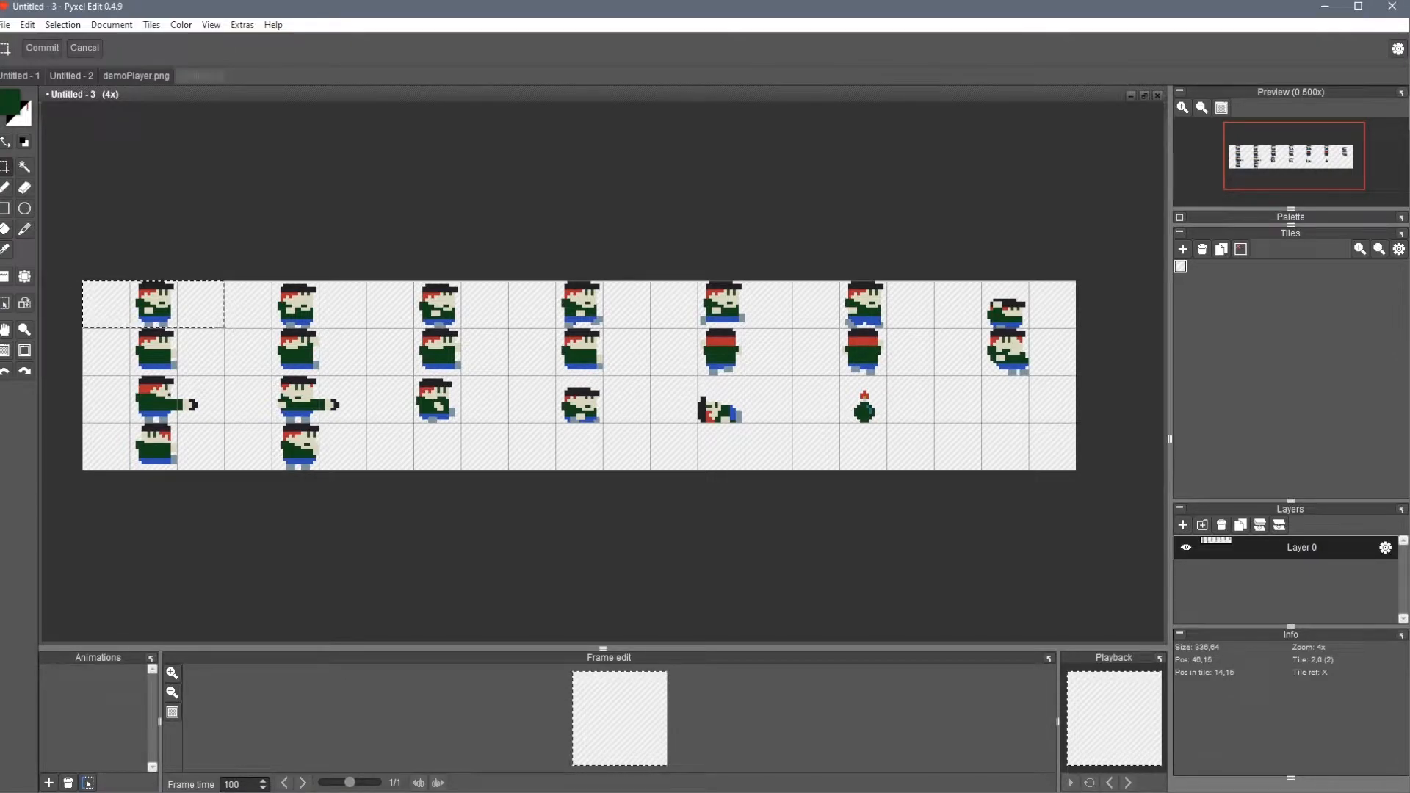
key(alt+Tab)
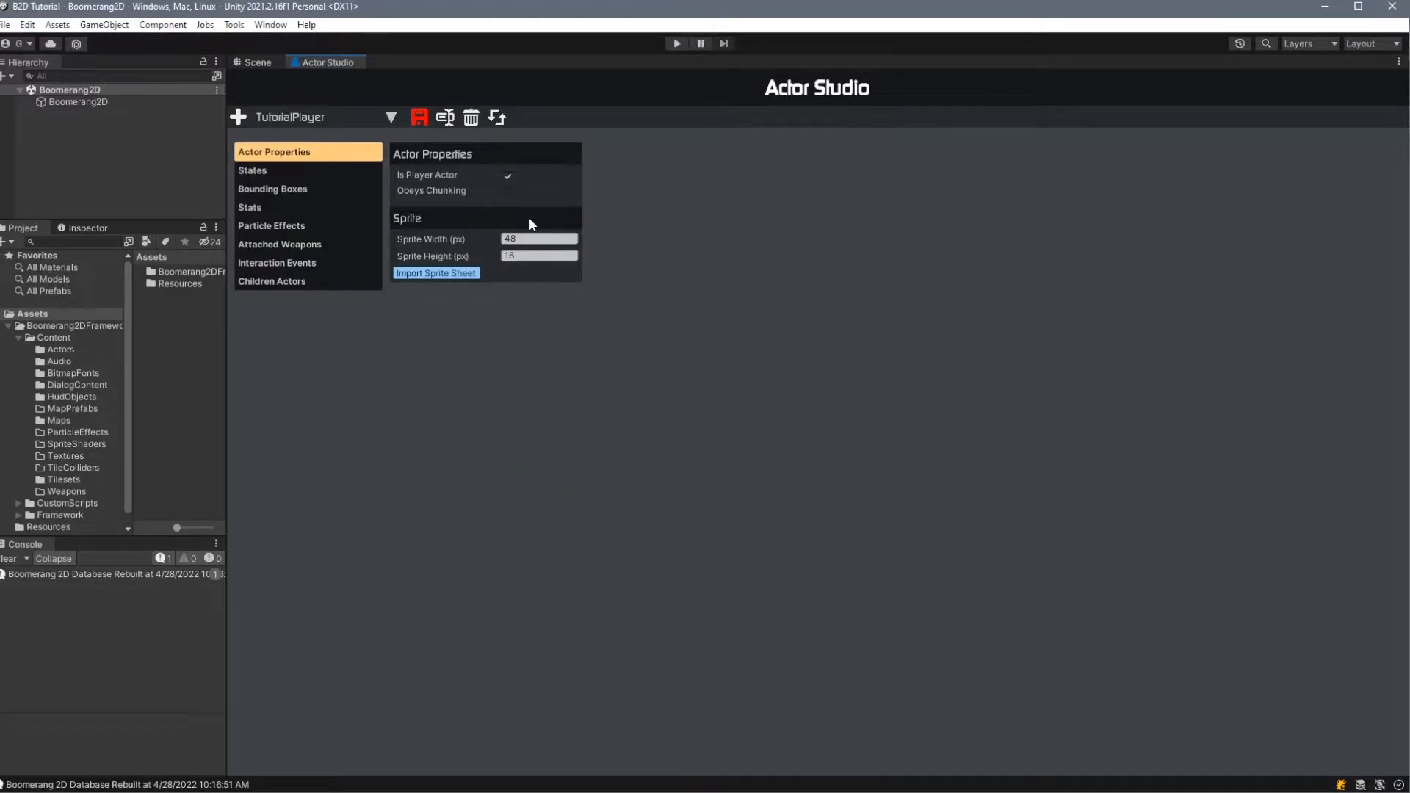
- Import the player's sprite sheet image into the TutorialPlayer actor
click(460, 275)
click(170, 149)
double_click(170, 148)
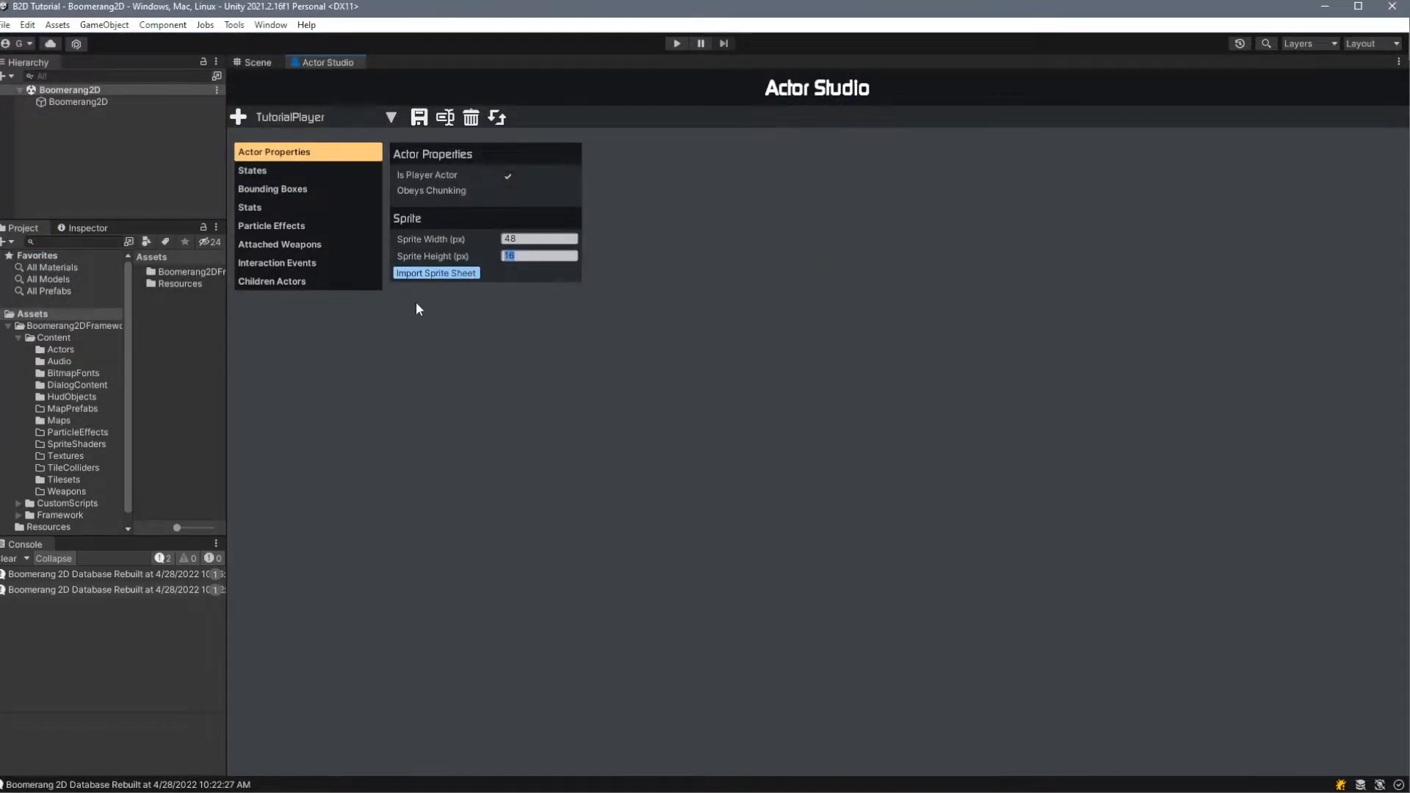
- Widen the project browser and examine the sliced TutorialPlayer sprites in the Content/Actors folder
click(56, 352)
drag(227, 363, 335, 365)
scroll(248, 398, down, 10)
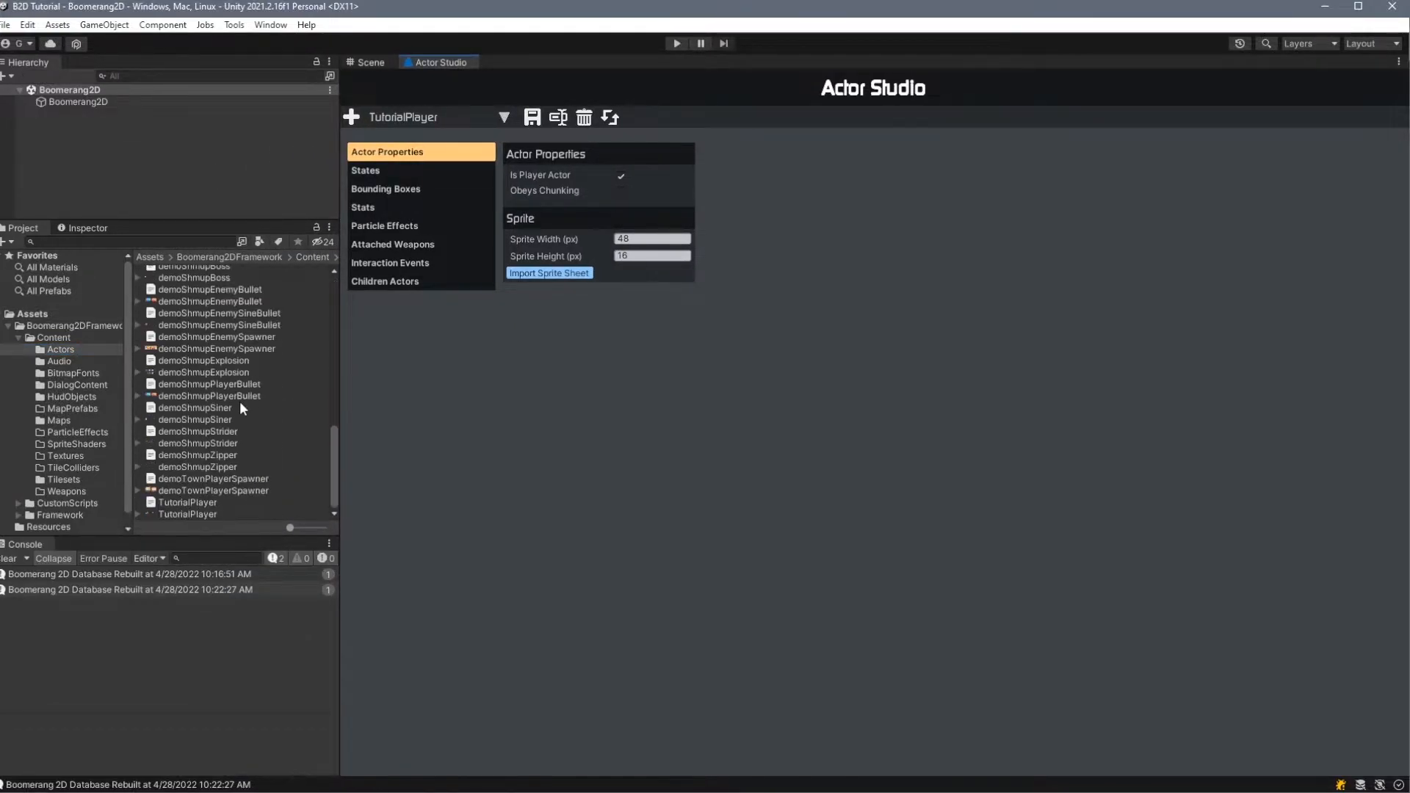
click(189, 503)
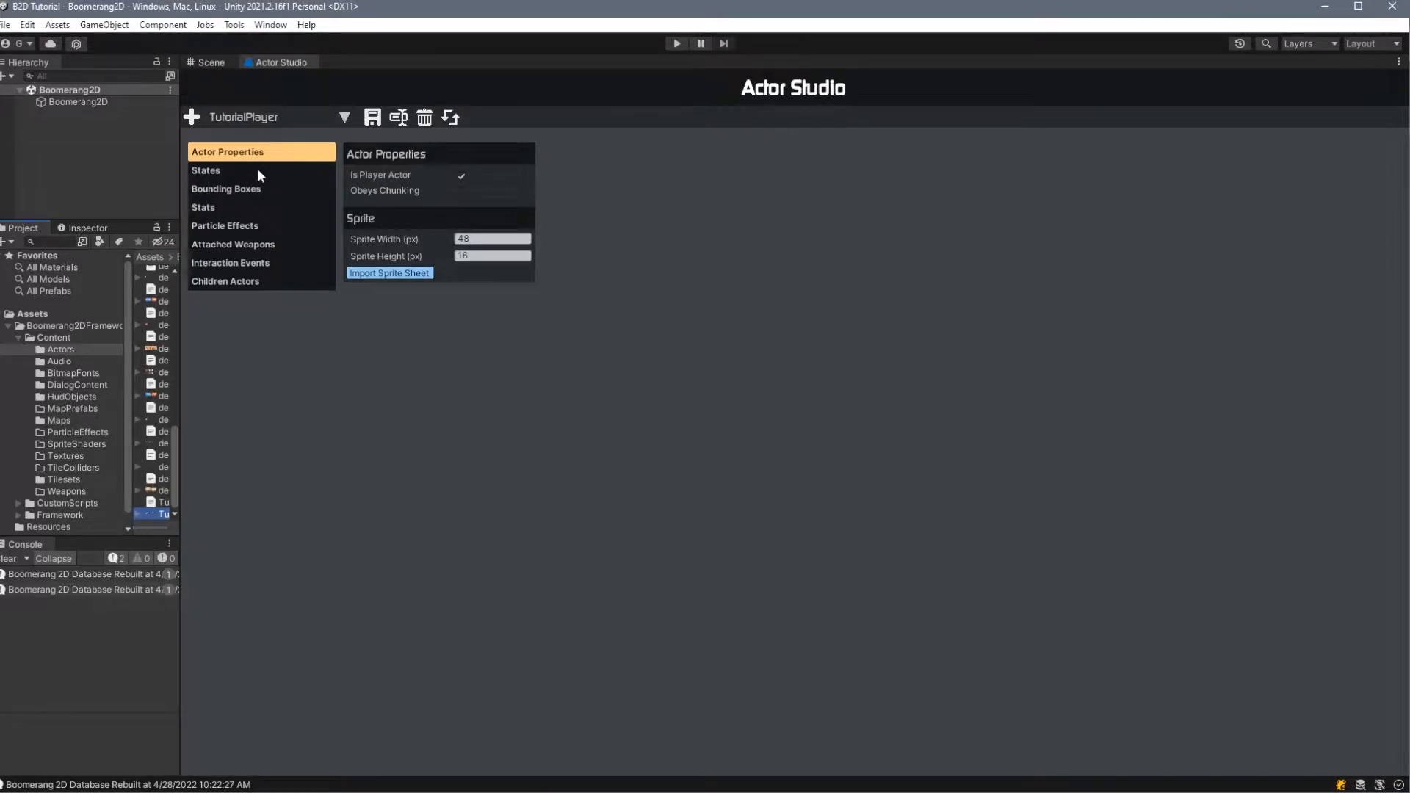
- Add a bounding box to the actor and set its default size to X 16, Y 16
click(257, 170)
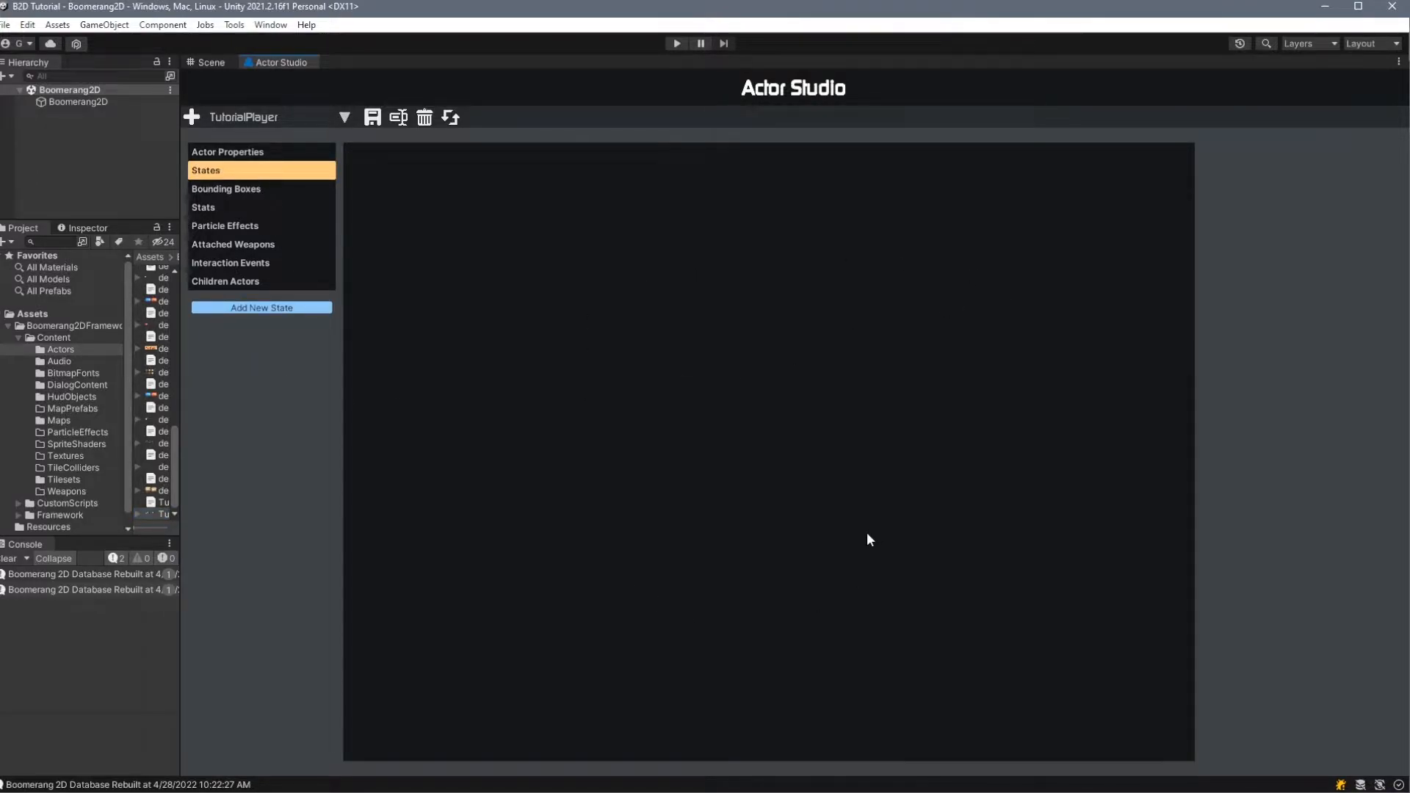
click(250, 190)
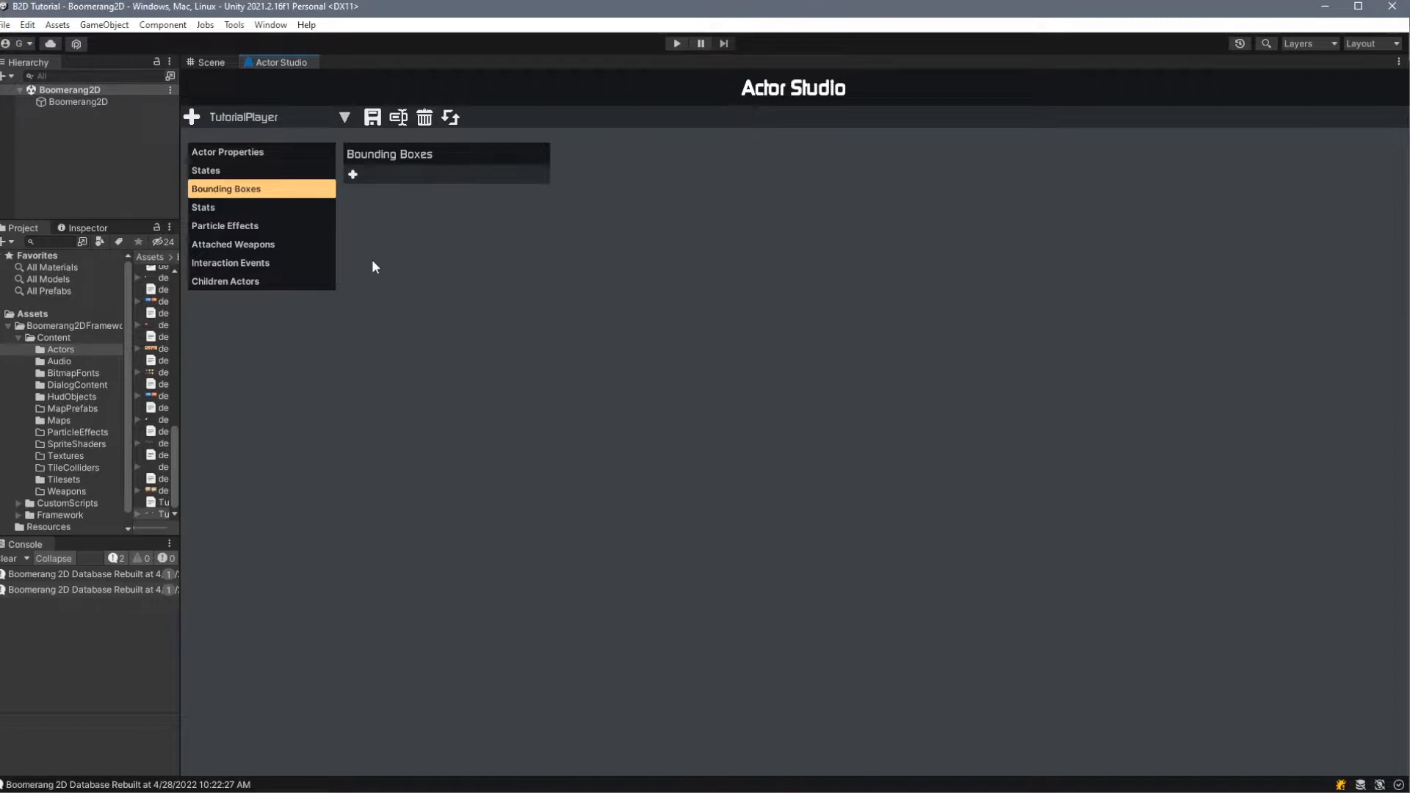
click(352, 176)
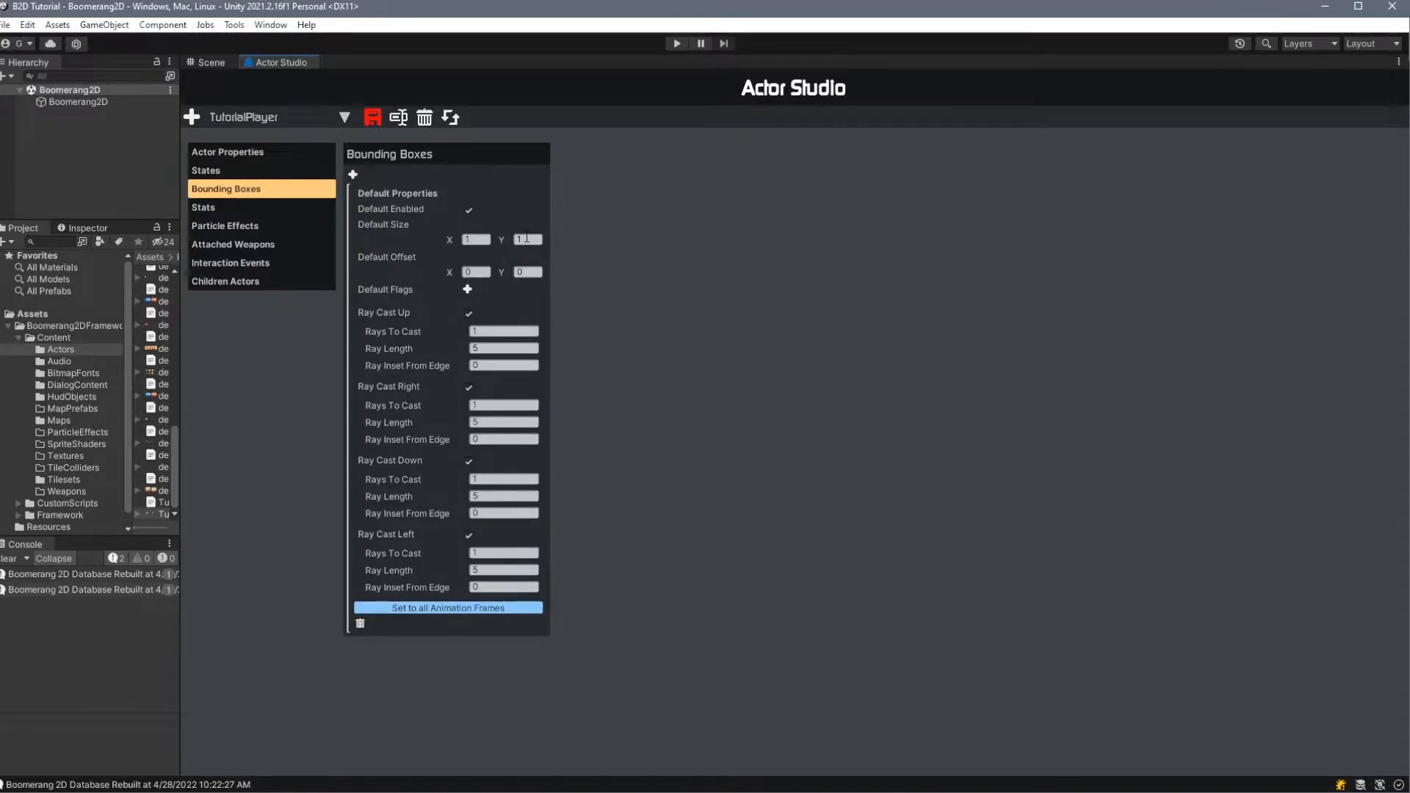
click(477, 238)
key(alt+Tab)
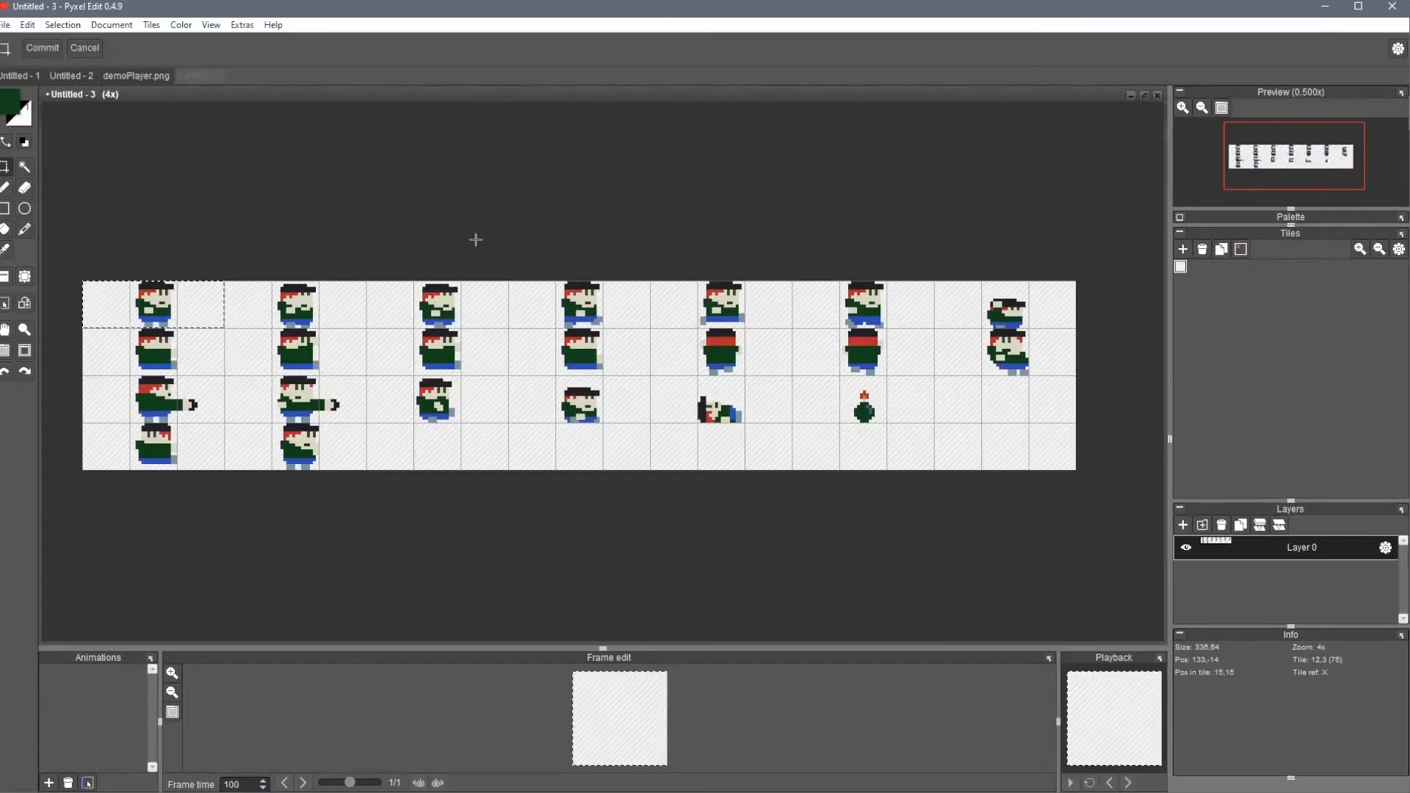
key(alt+Tab)
text(16)
key(Tab)
text(16)
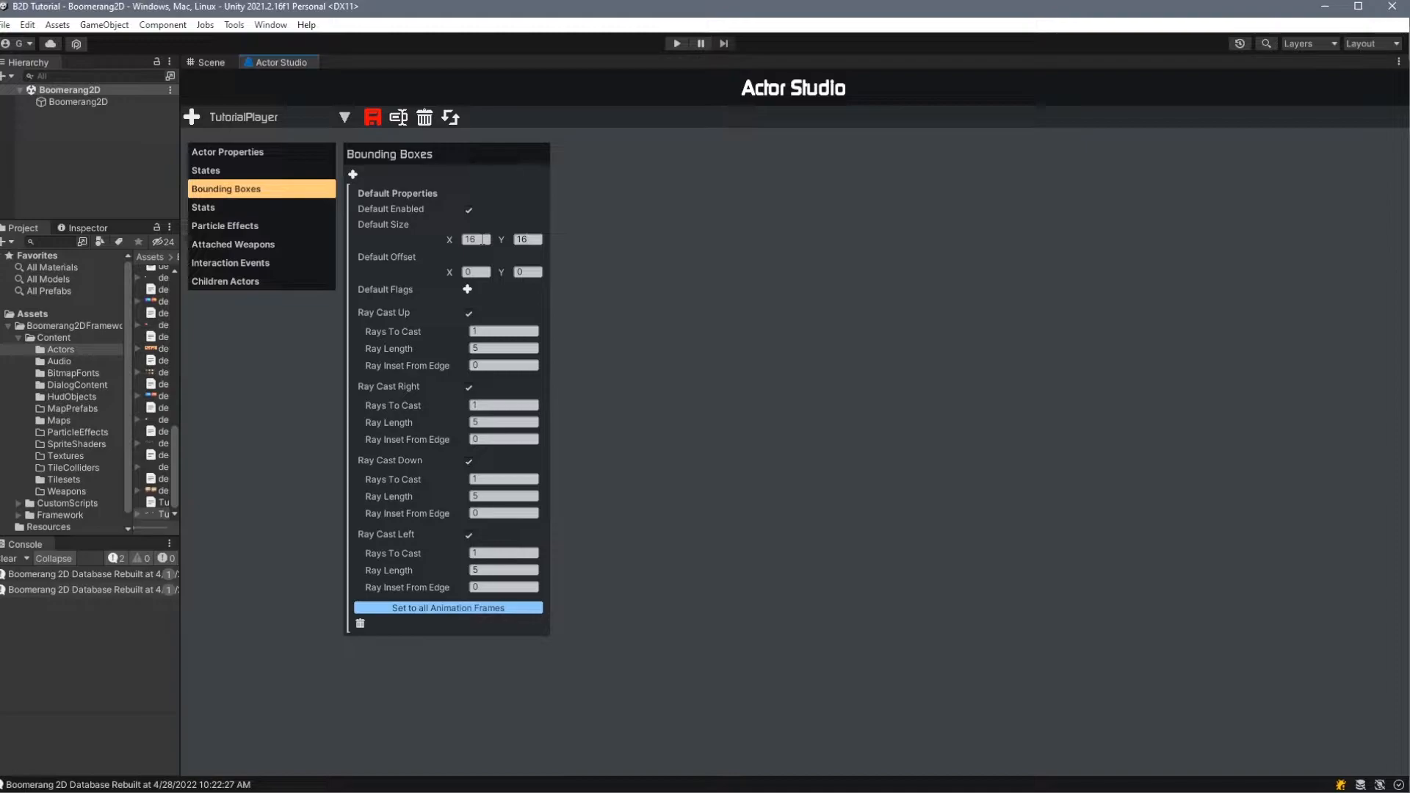
- Set the bounding box's default X offset to 16
key(Tab)
text(16)
key(Tab)
- Give the bounding box a single default flag named Player
click(468, 290)
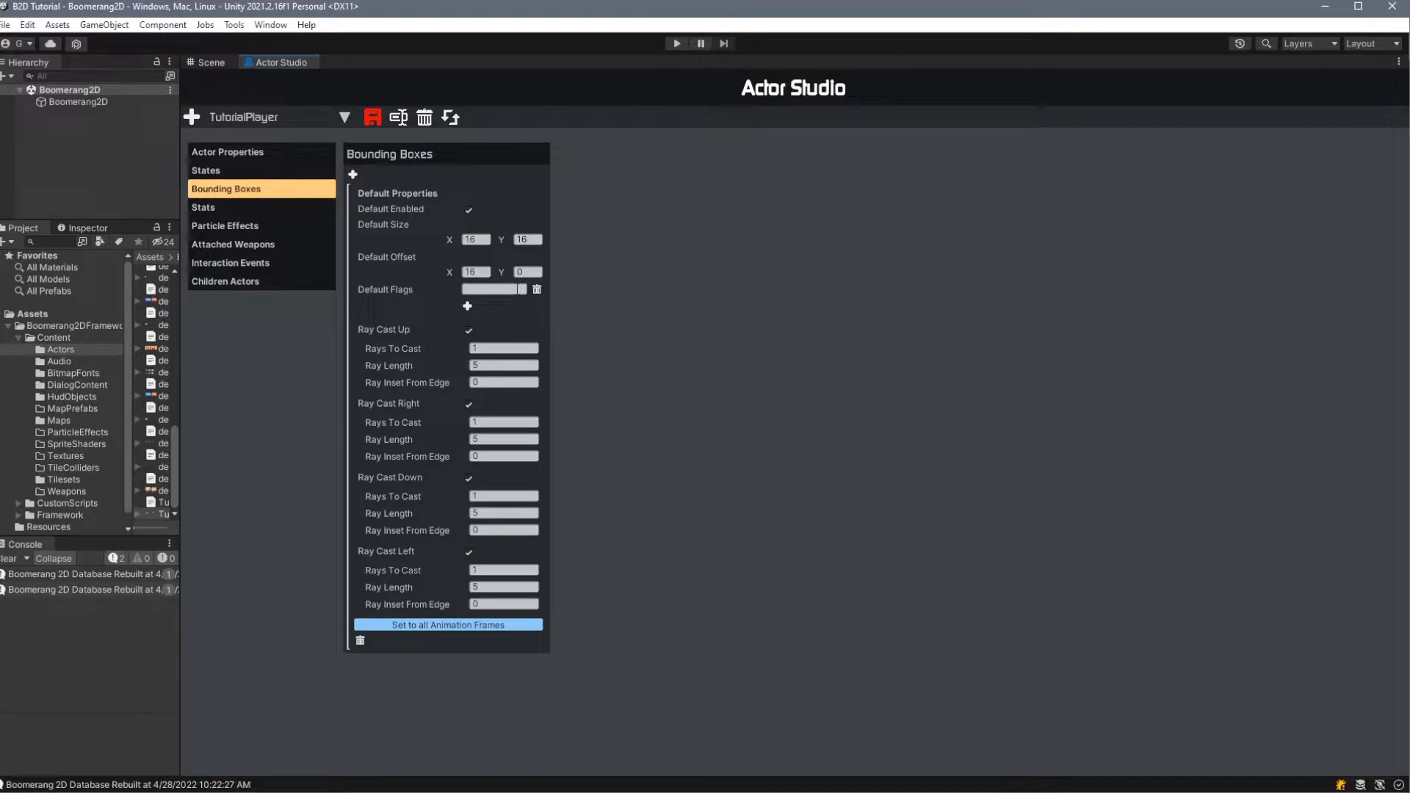
text(mpable)
double_click(517, 290)
text(Unjumpabl)
click(468, 306)
click(512, 289)
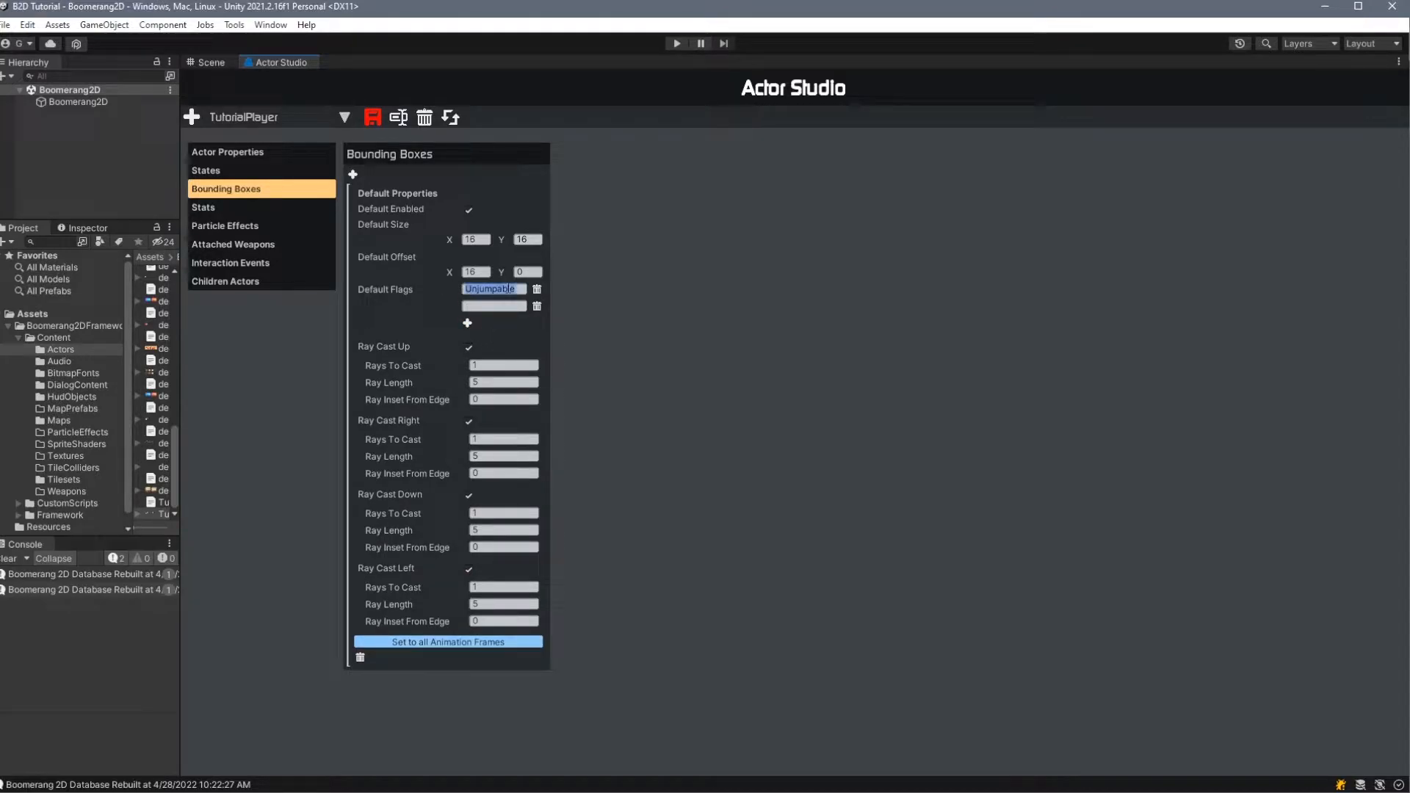
text(Player)
click(536, 306)
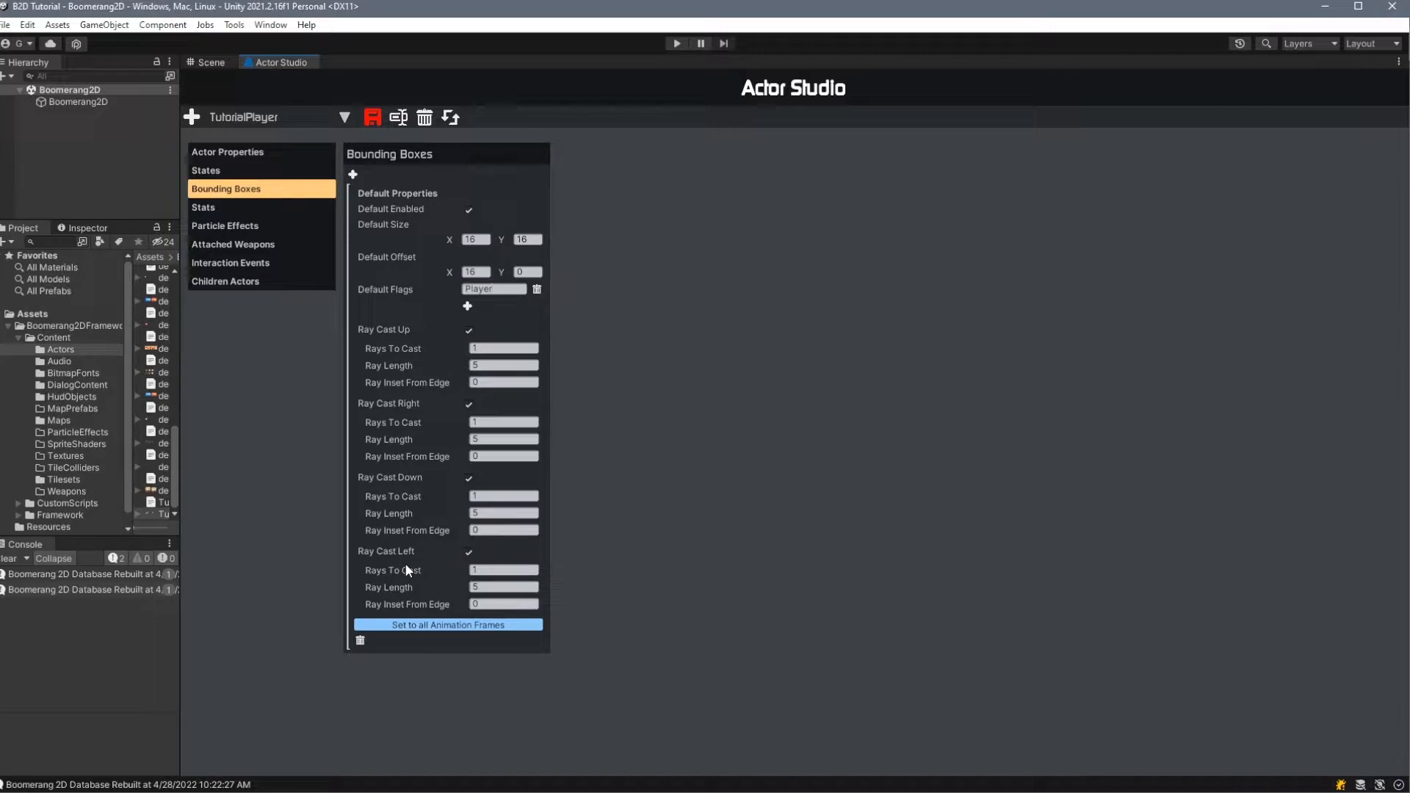
- Set both the rays to cast and the ray length to 2 for the up and right ray casts
click(501, 350)
text(2)
key(Tab)
text(2)
key(Tab)
key(Tab)
key(Tab)
key(Tab)
key(Tab)
text(2)
key(Tab)
text(2)
- Set rays to cast and ray length to 2 for the down and left ray casts, and save the actor
click(486, 564)
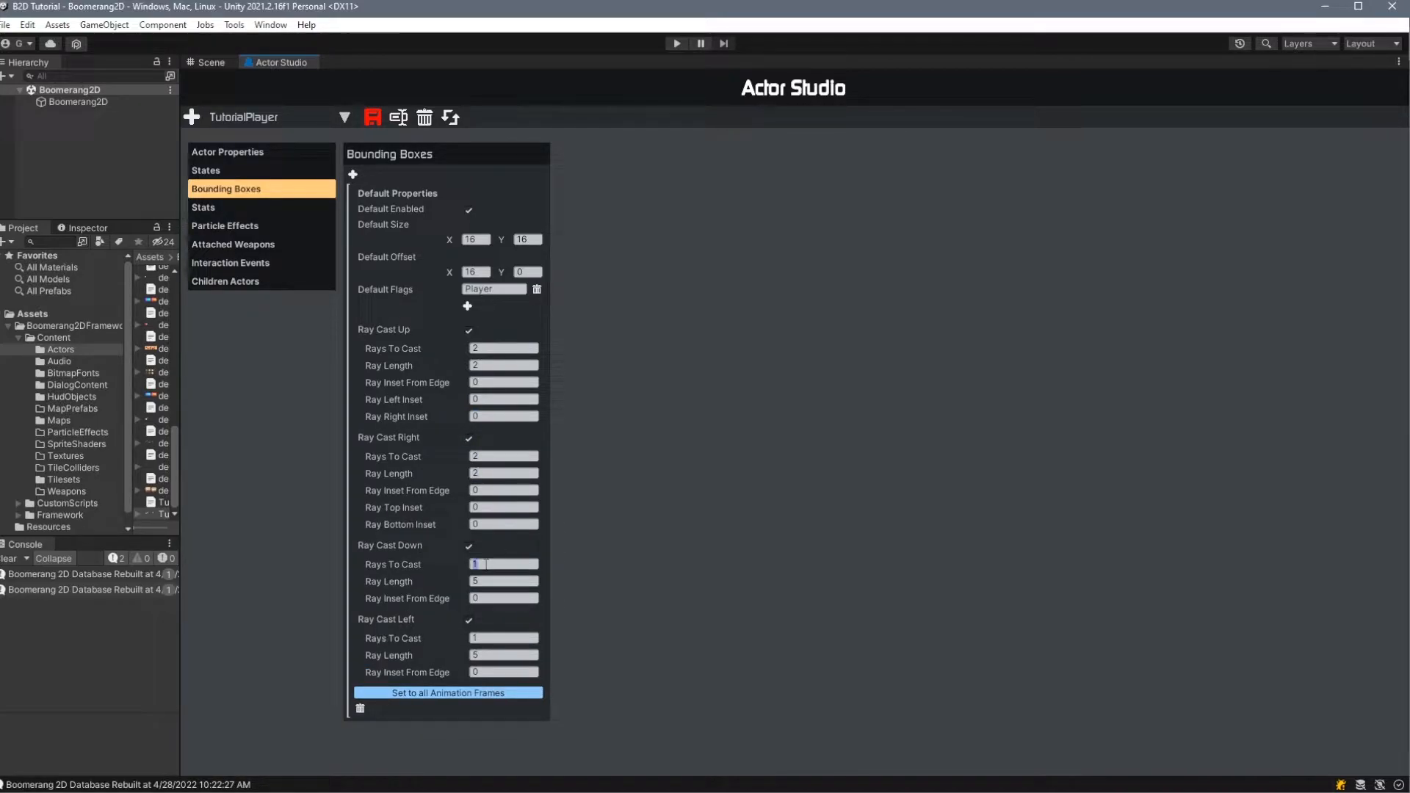
text(2)
key(Tab)
text(2)
click(500, 670)
text(2)
key(Tab)
text(2)
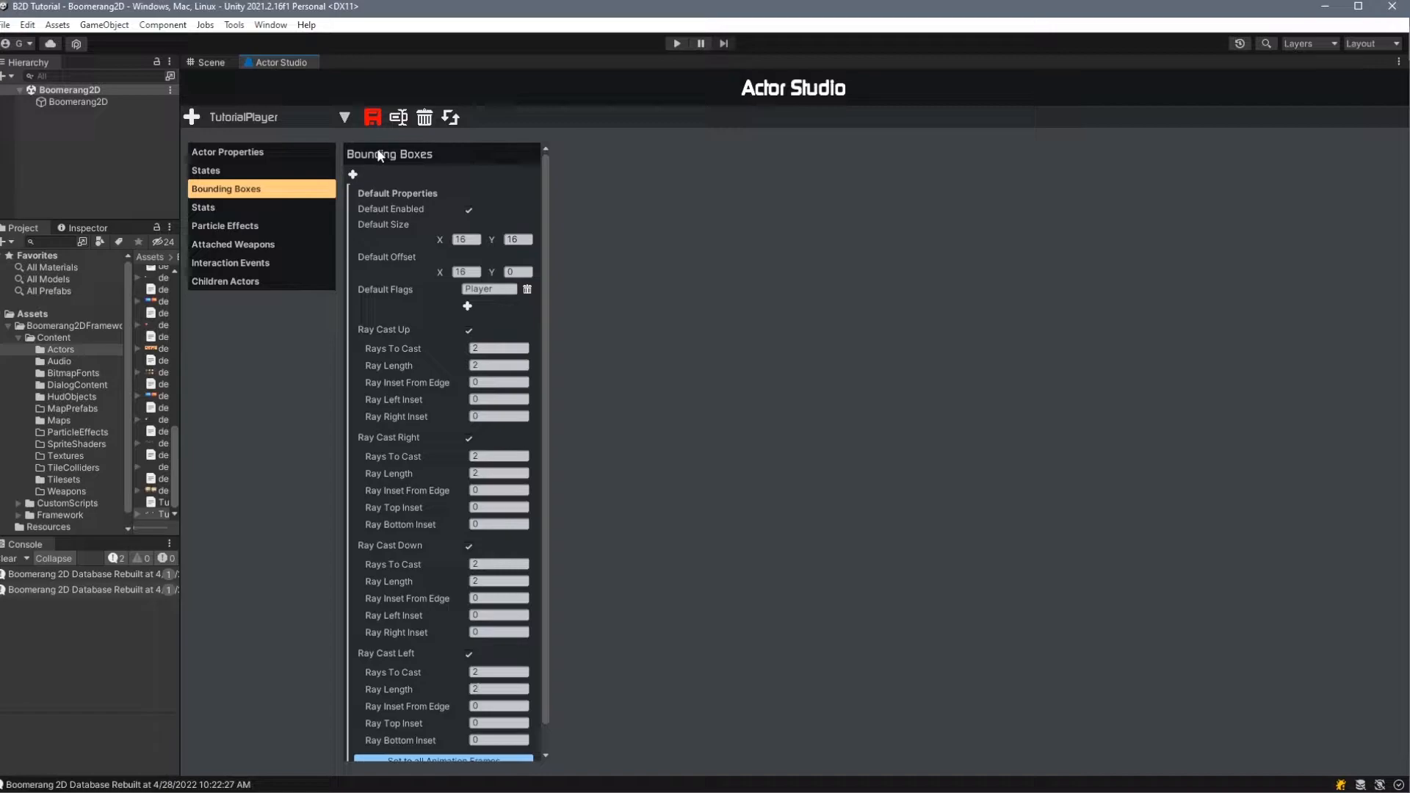
click(373, 117)
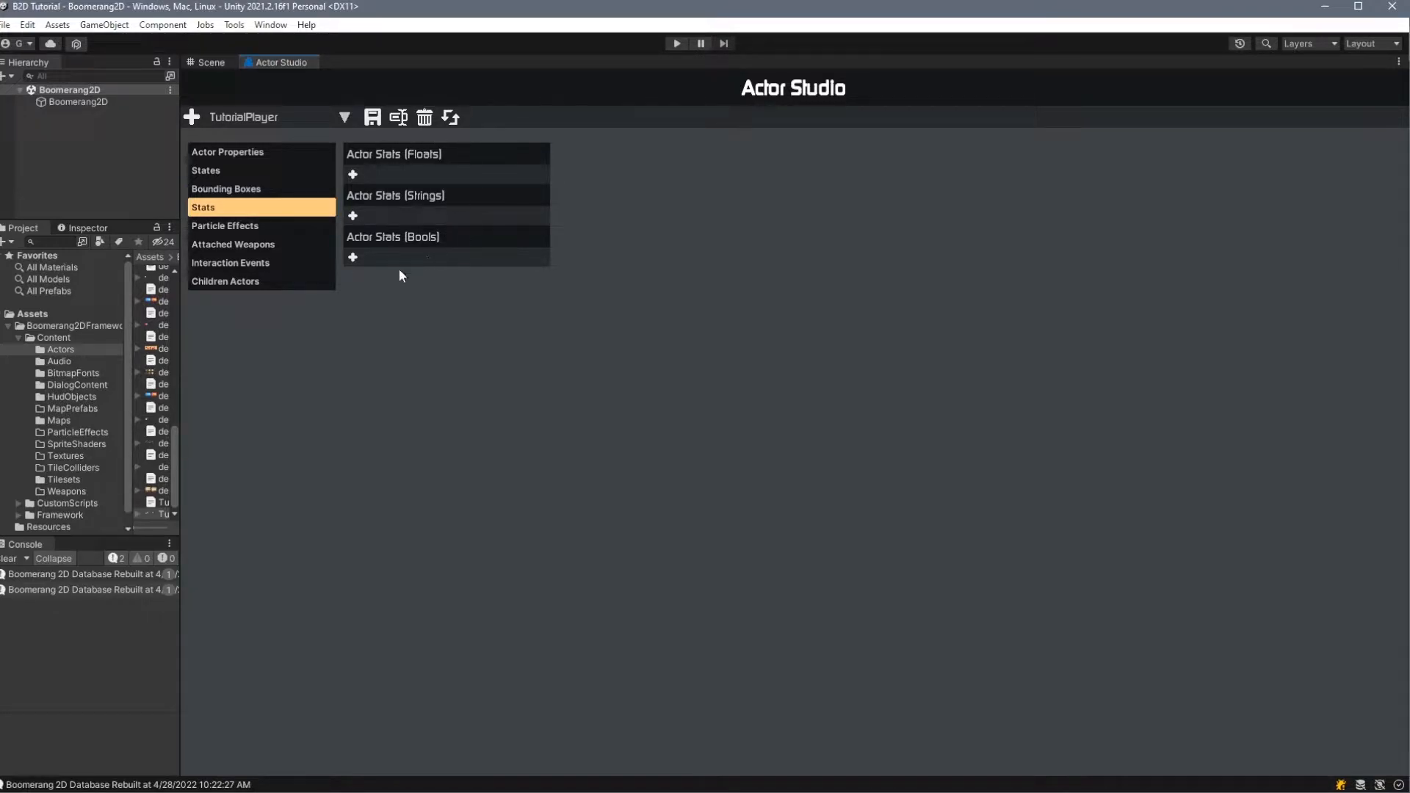
- Review the actor's Particle Effects, Attached Weapons, Interaction Events and Children Actors sections and the project's ParticleEffects folder
click(287, 227)
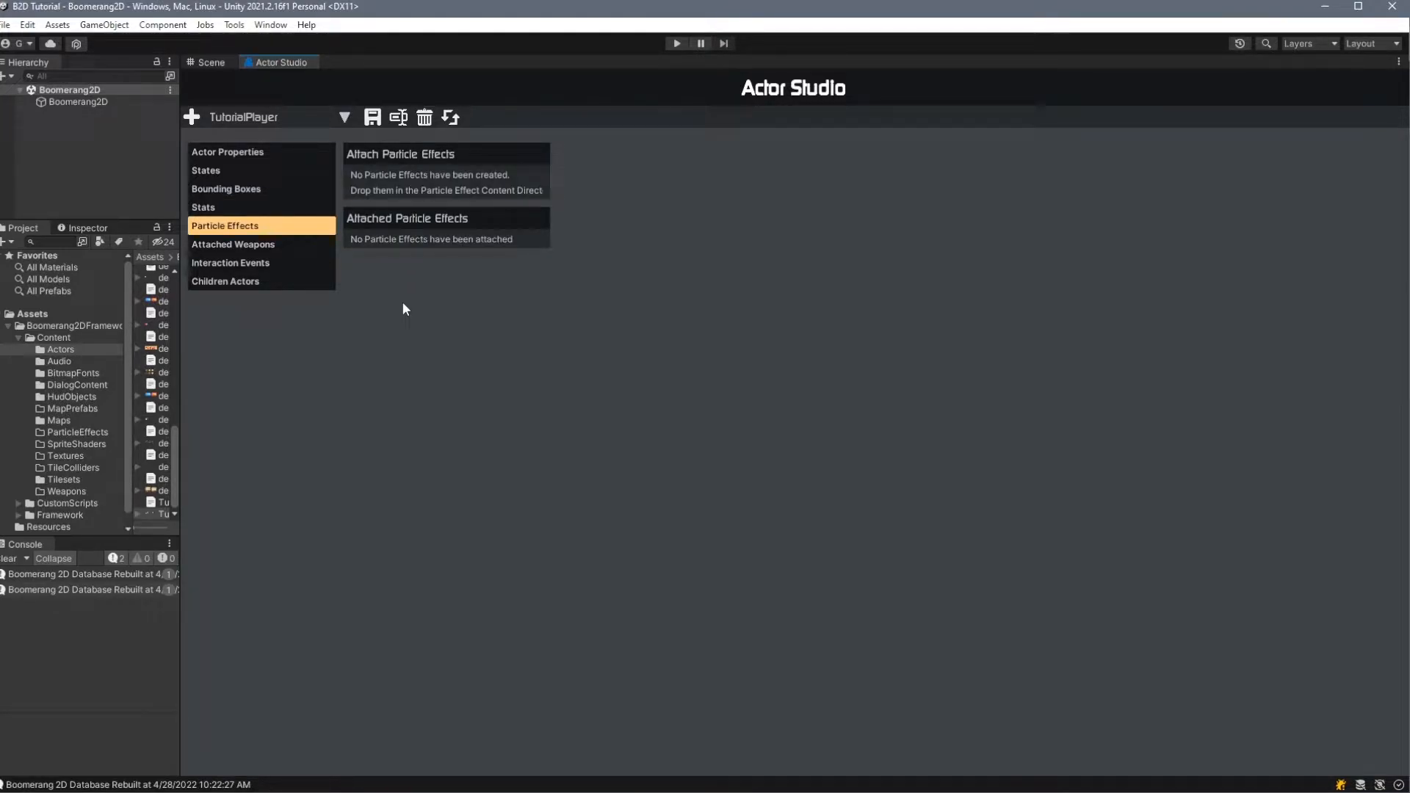
click(58, 435)
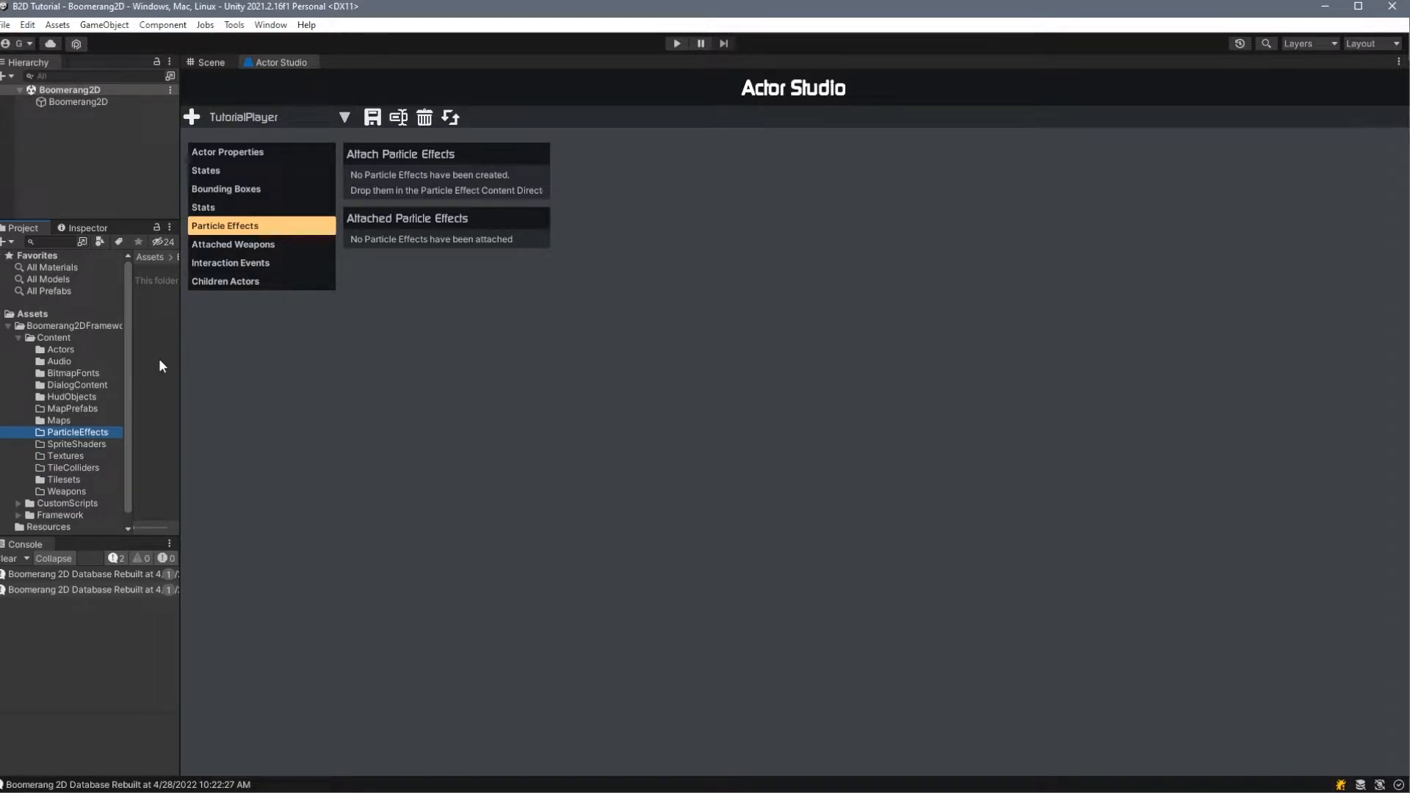
click(232, 244)
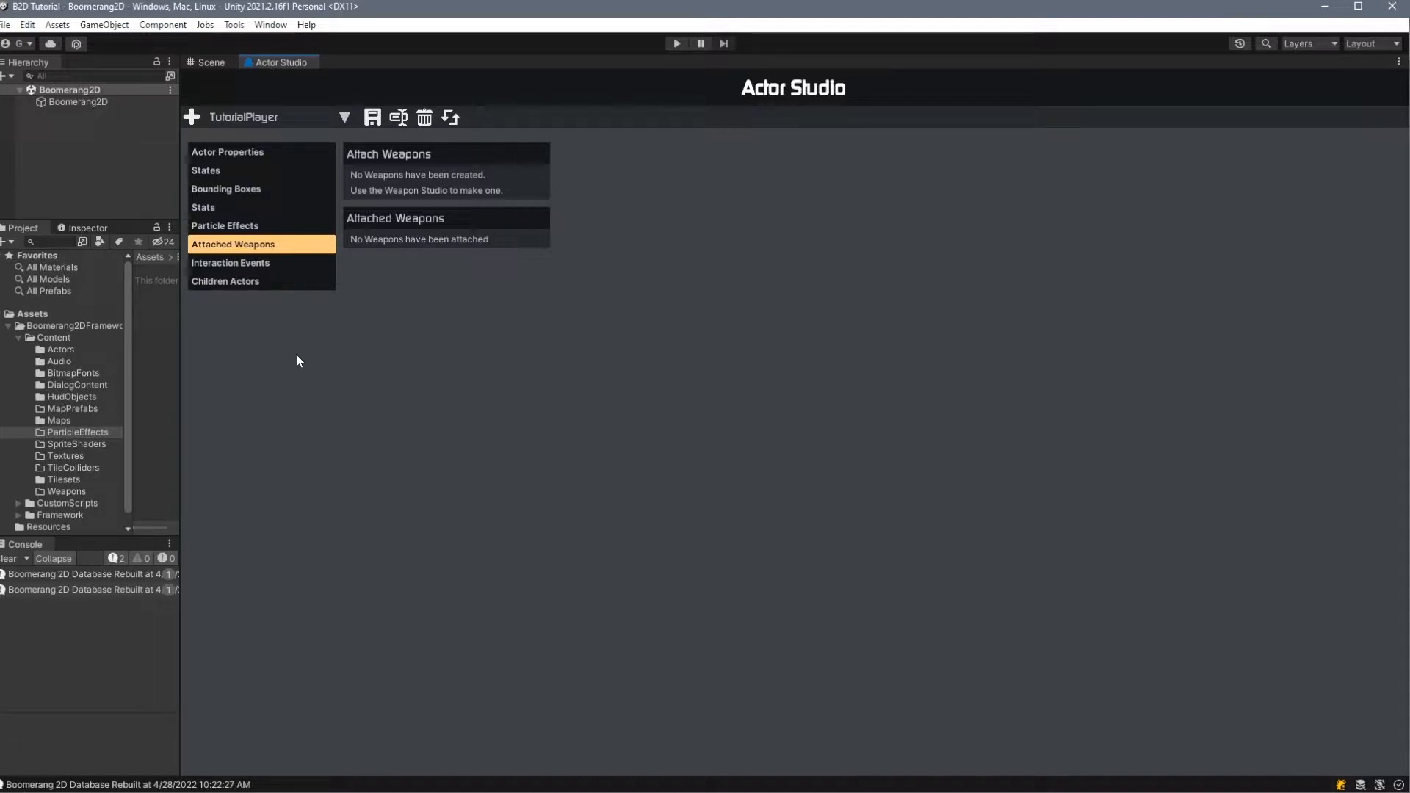
click(246, 263)
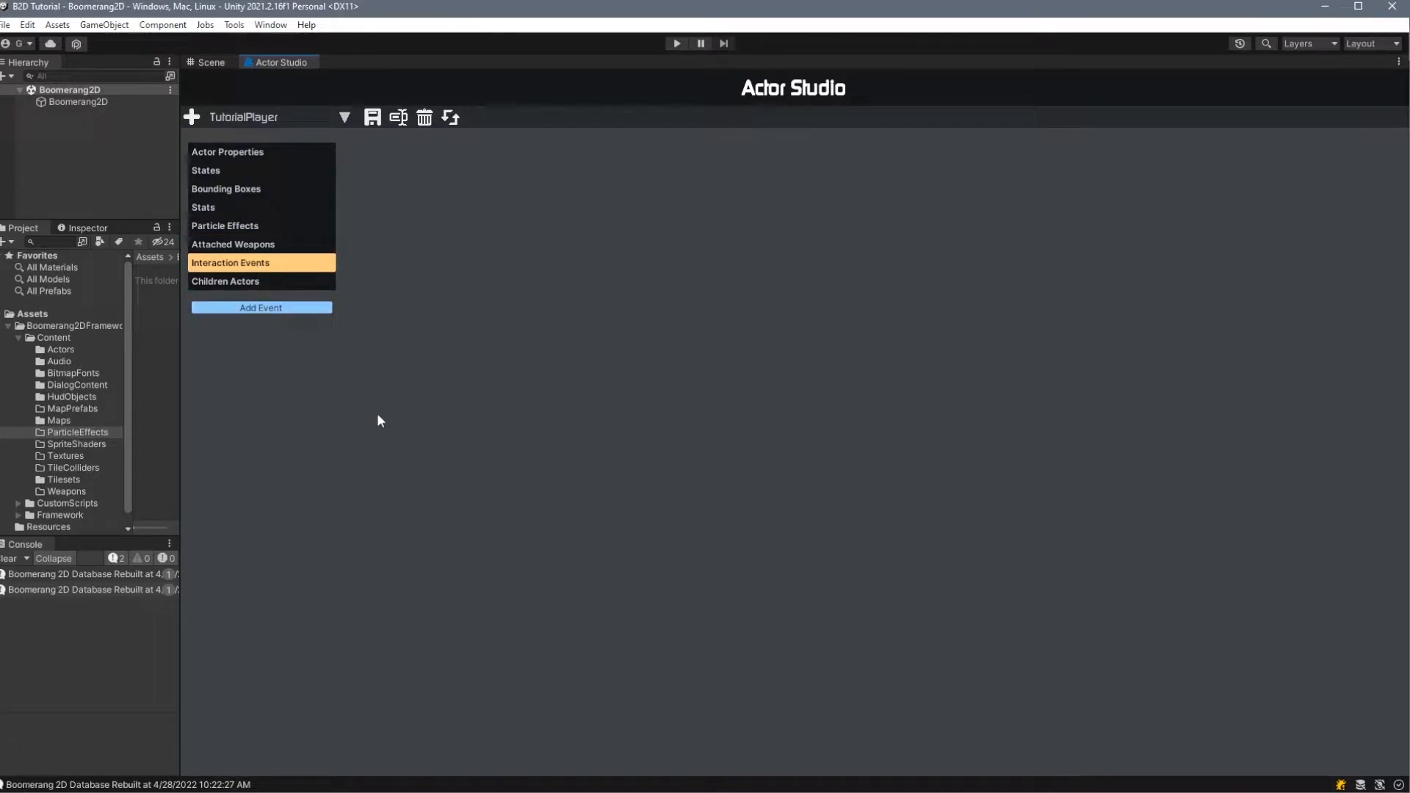
click(266, 280)
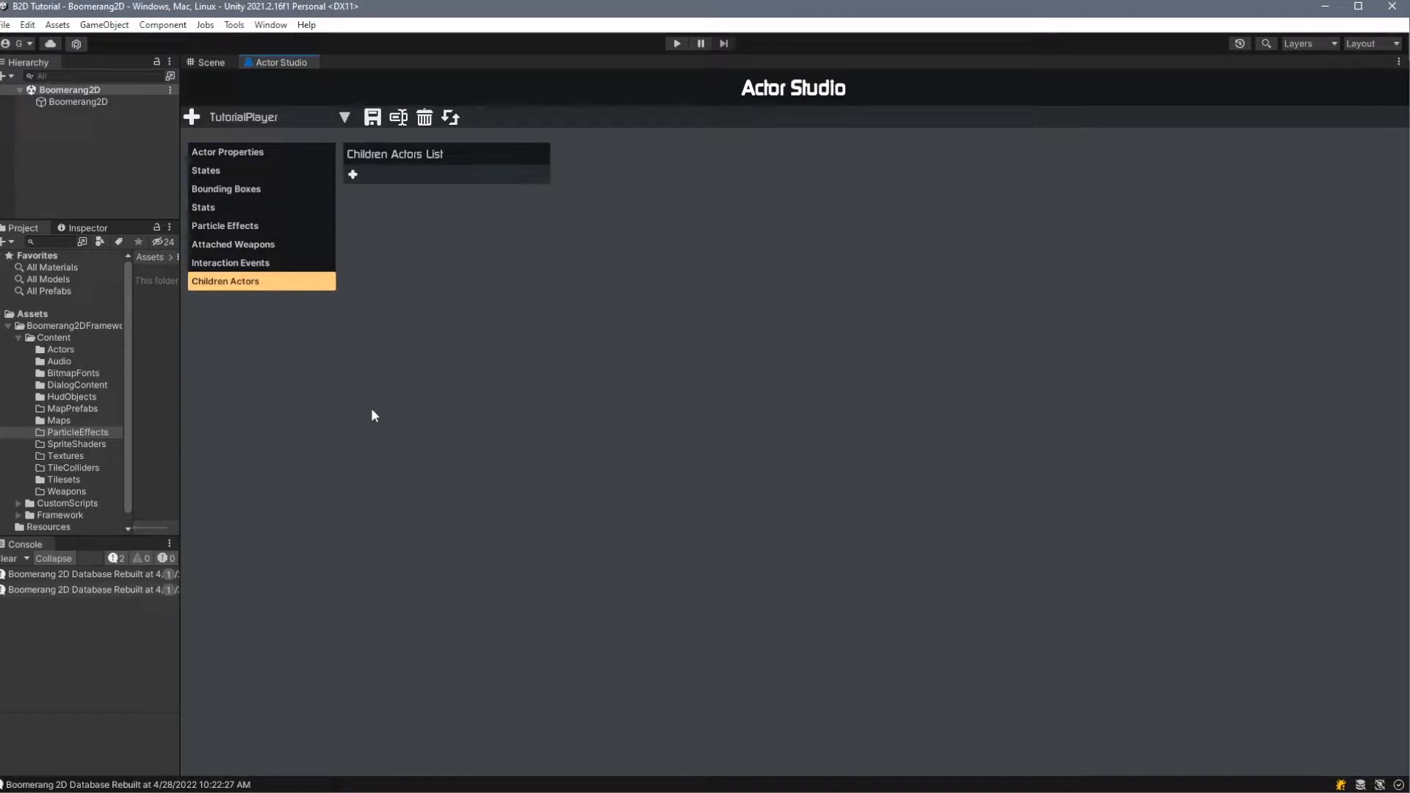
click(352, 174)
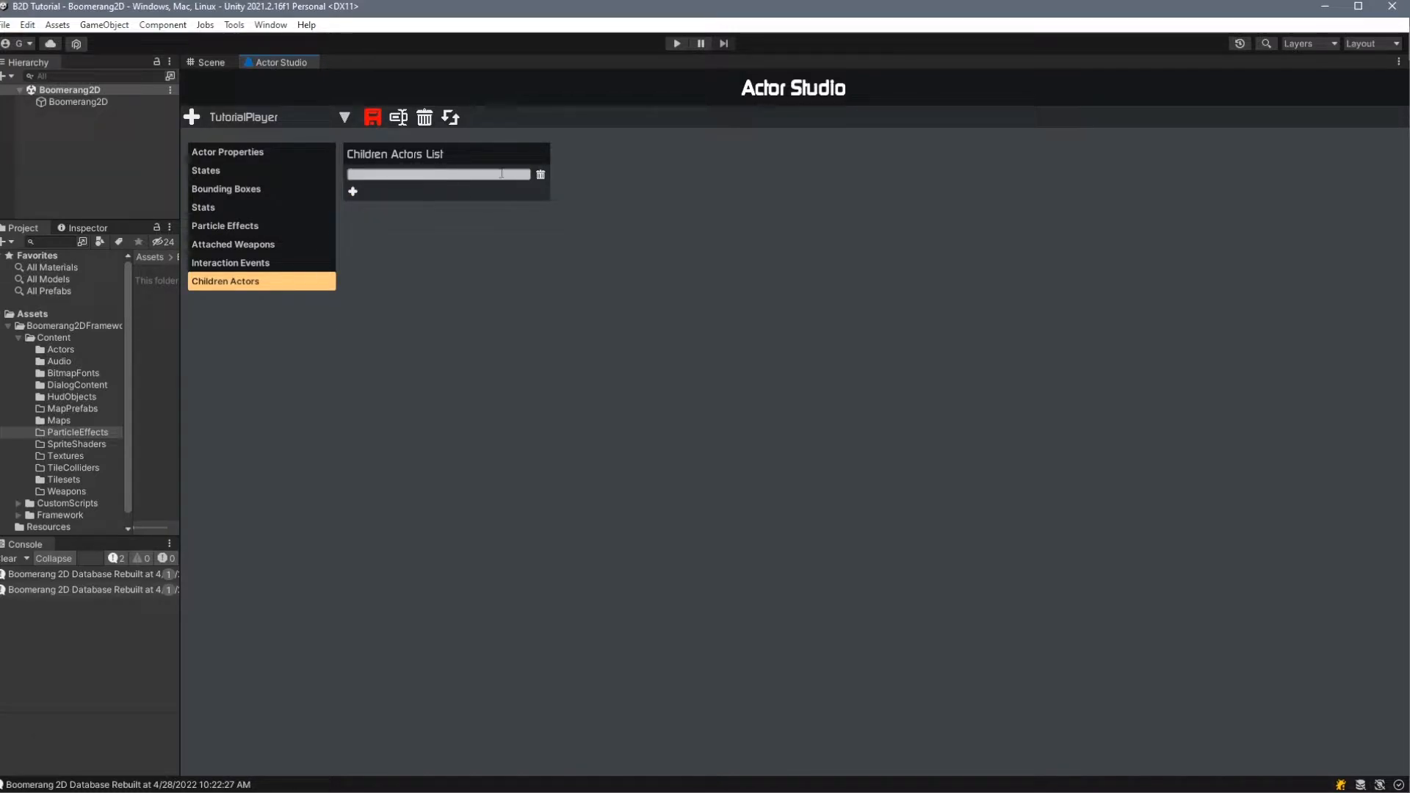
click(541, 175)
click(374, 119)
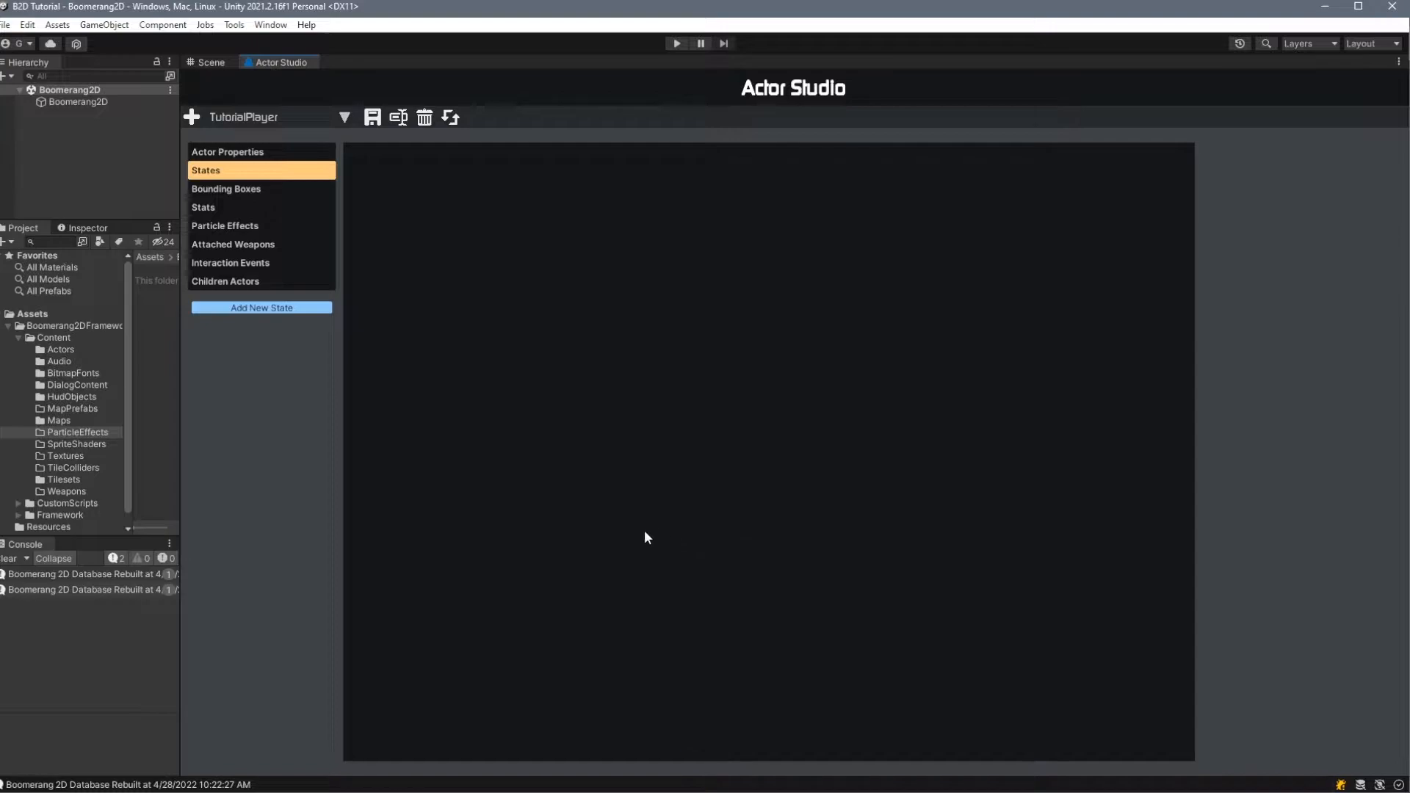
- Add a state named Idle to the actor and move its node away from the corner of the state canvas
click(261, 308)
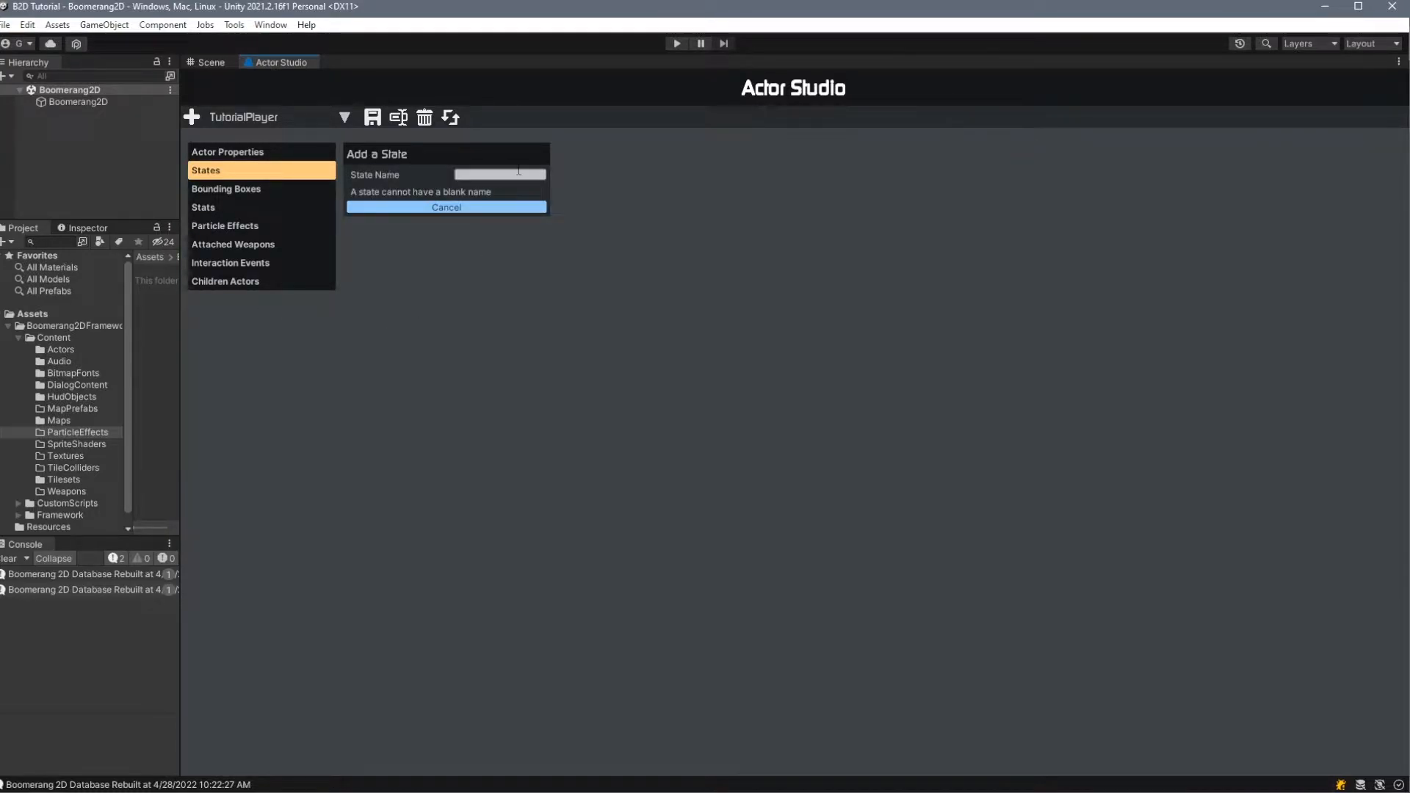
text(Idle)
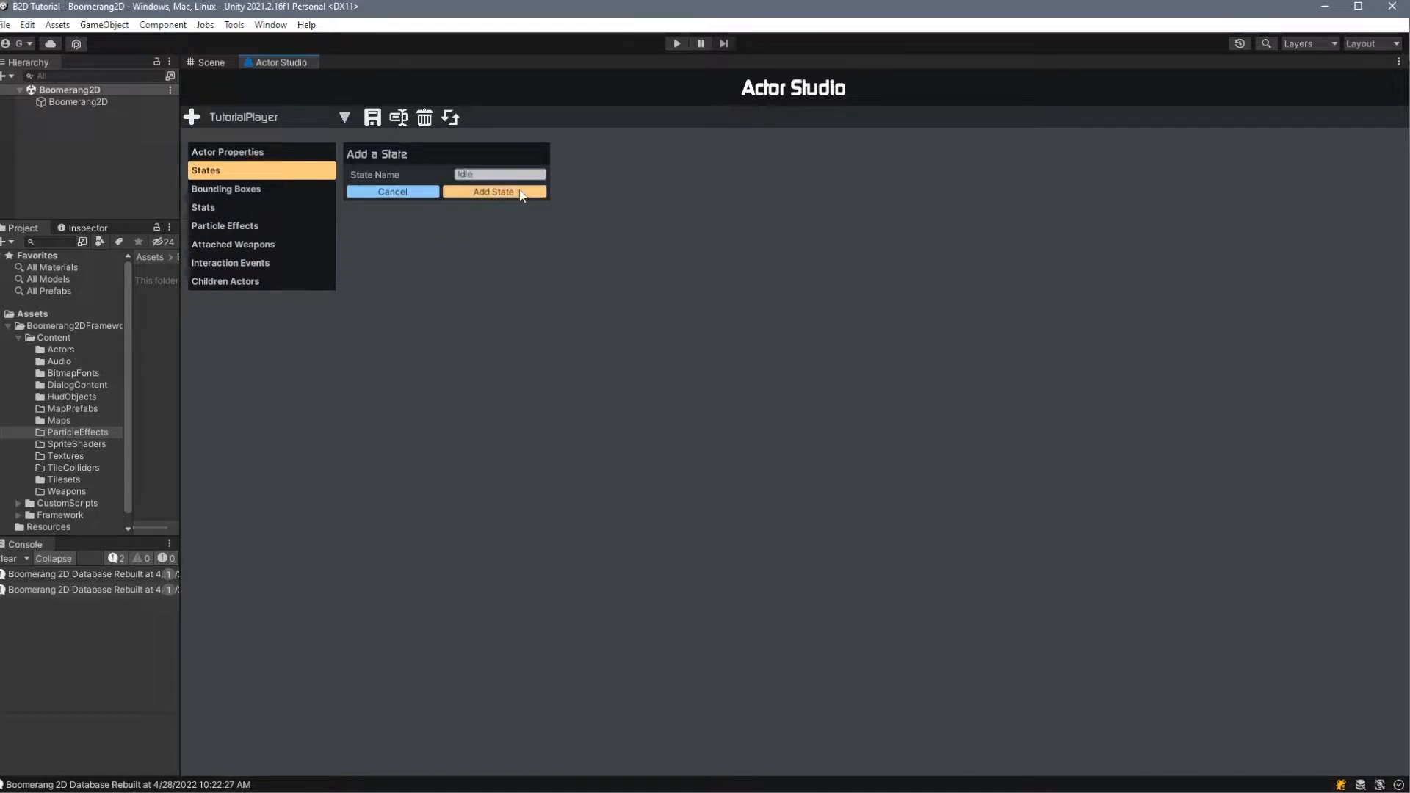
click(494, 192)
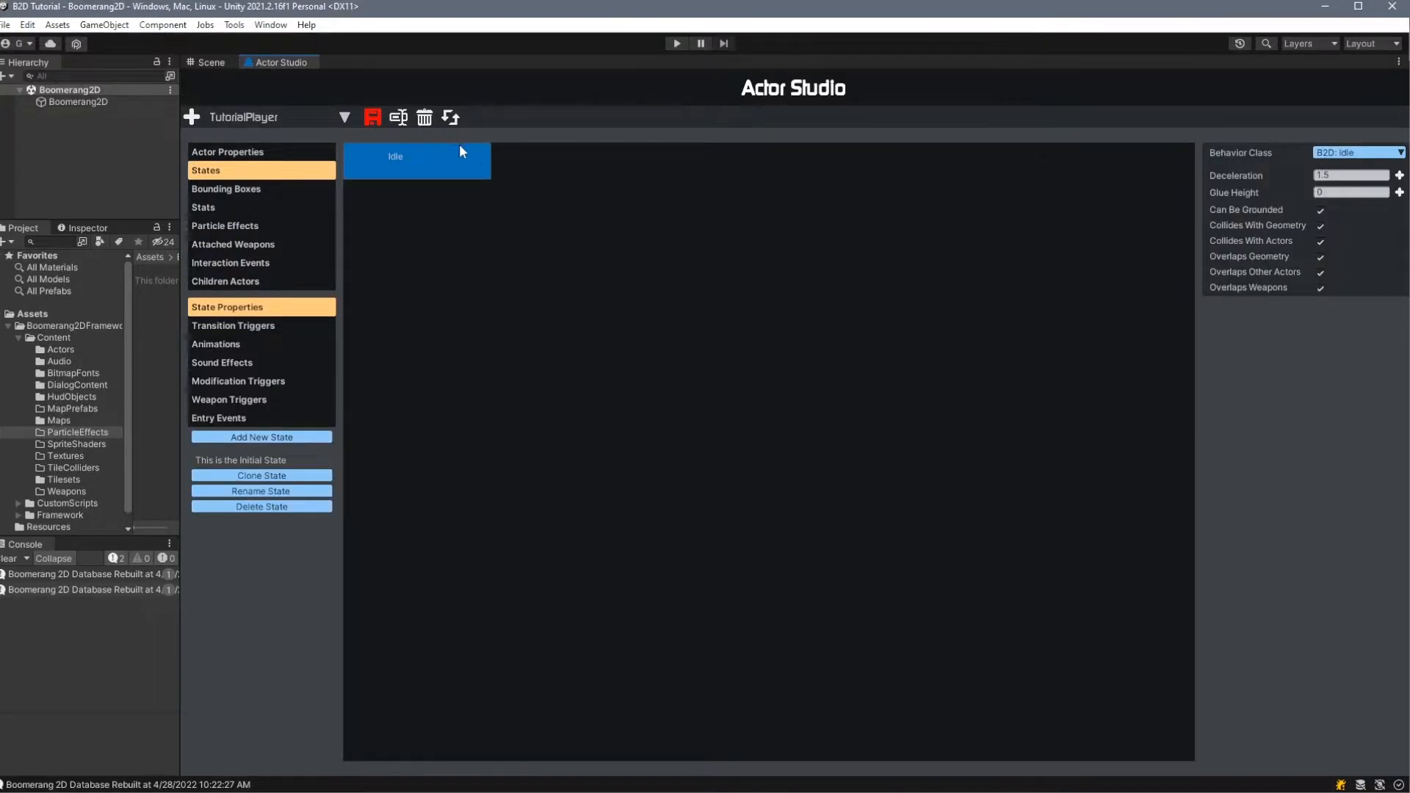
drag(460, 144, 518, 240)
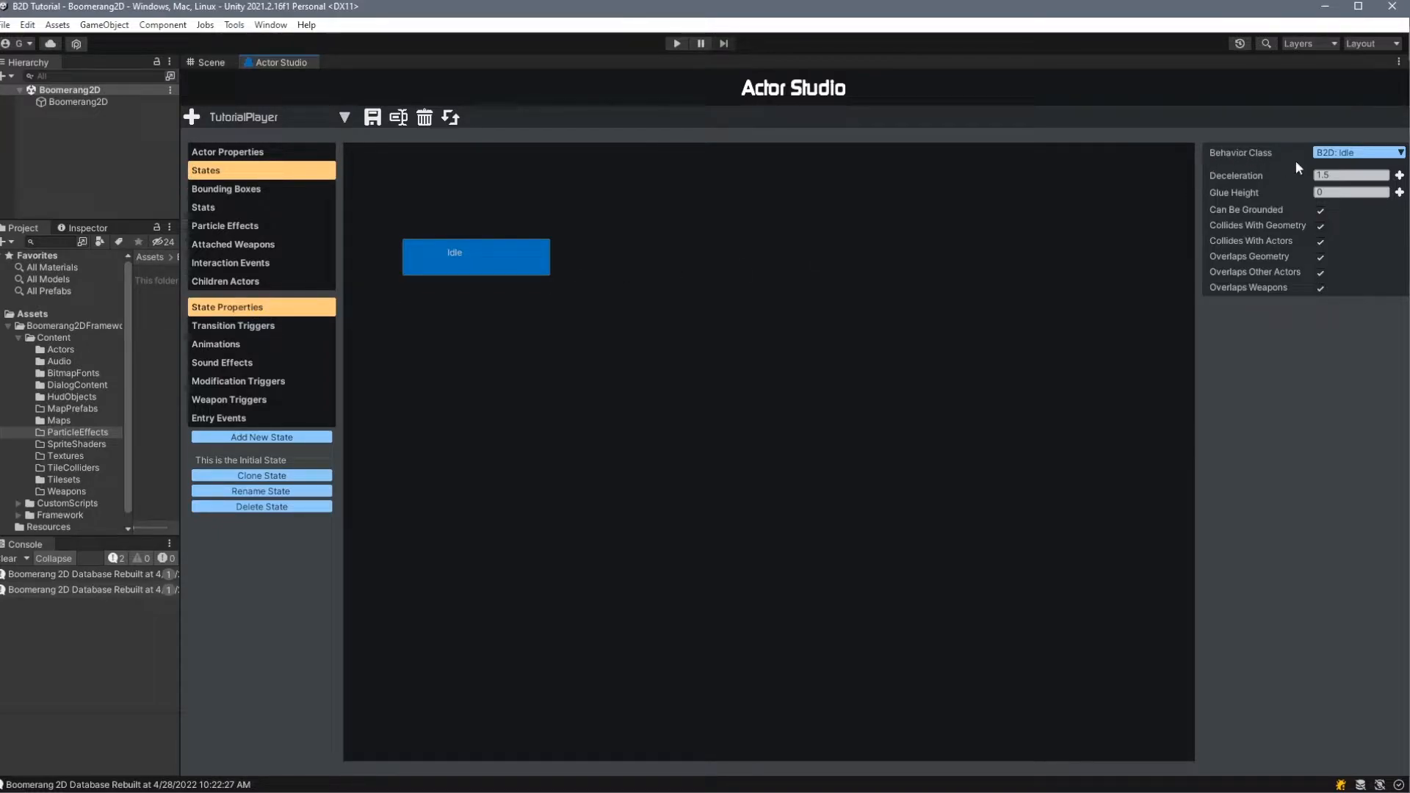
- Preview the MoveOrtho, PointToPoint and SideViewJump behavior classes on the Idle state, and return it to B2D: Idle
click(1358, 153)
click(1339, 162)
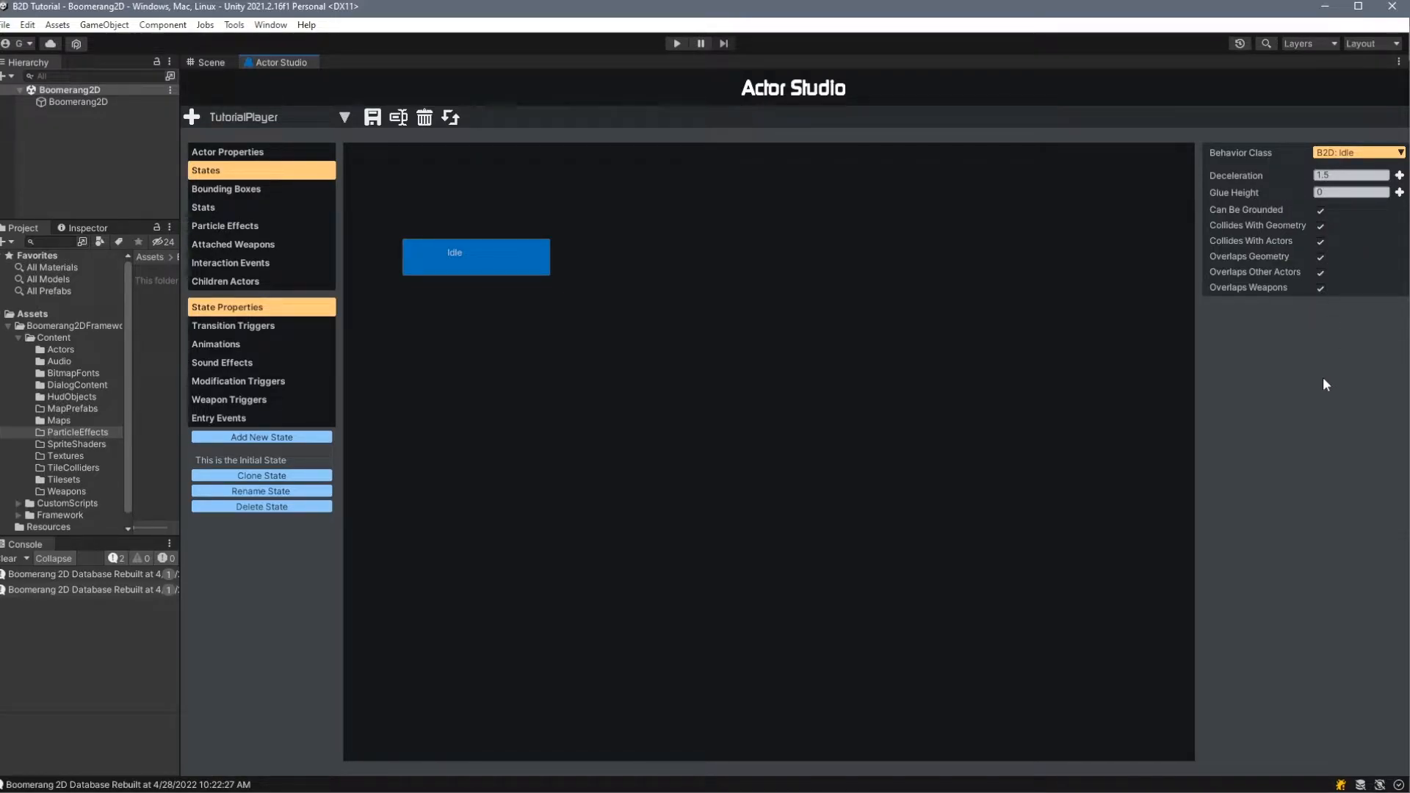
click(1368, 154)
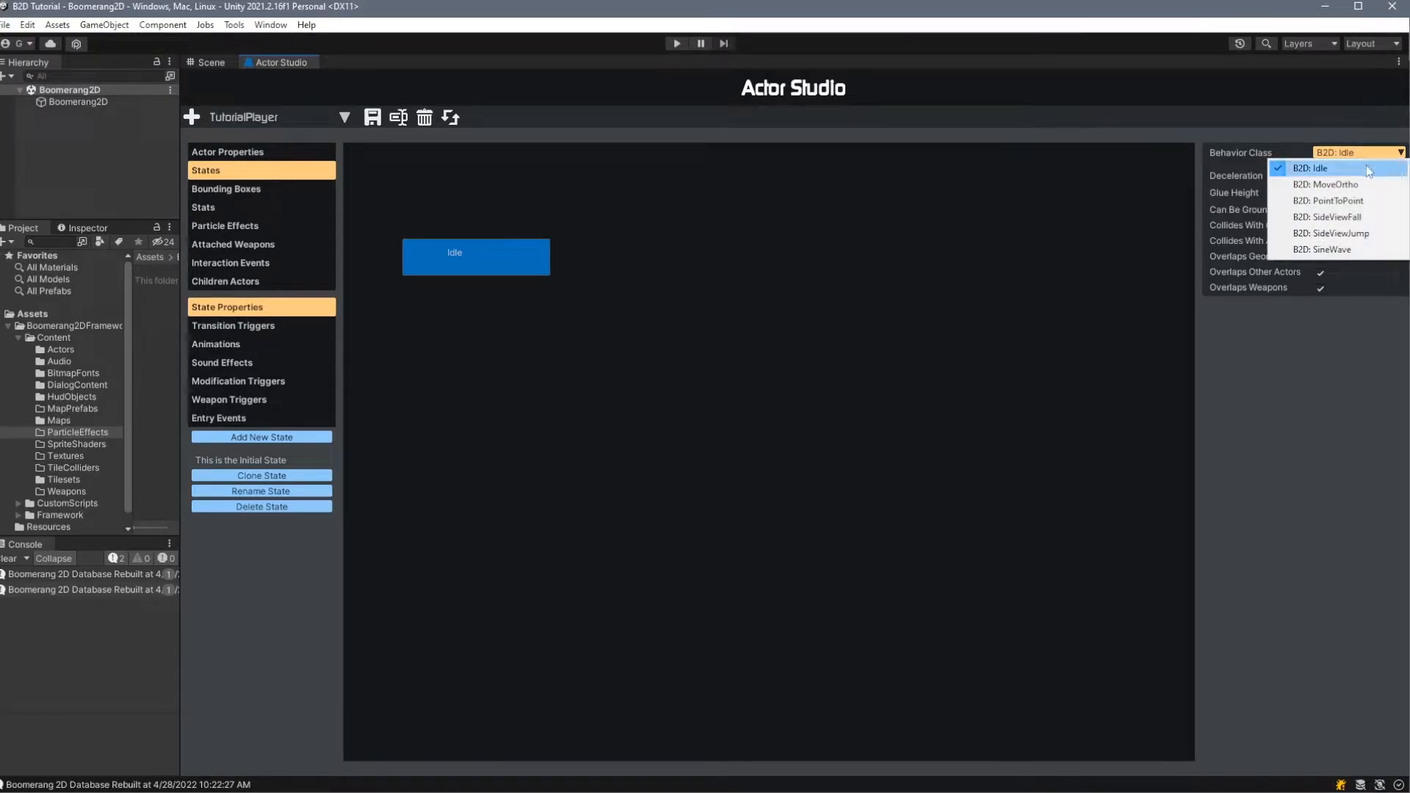
click(1369, 185)
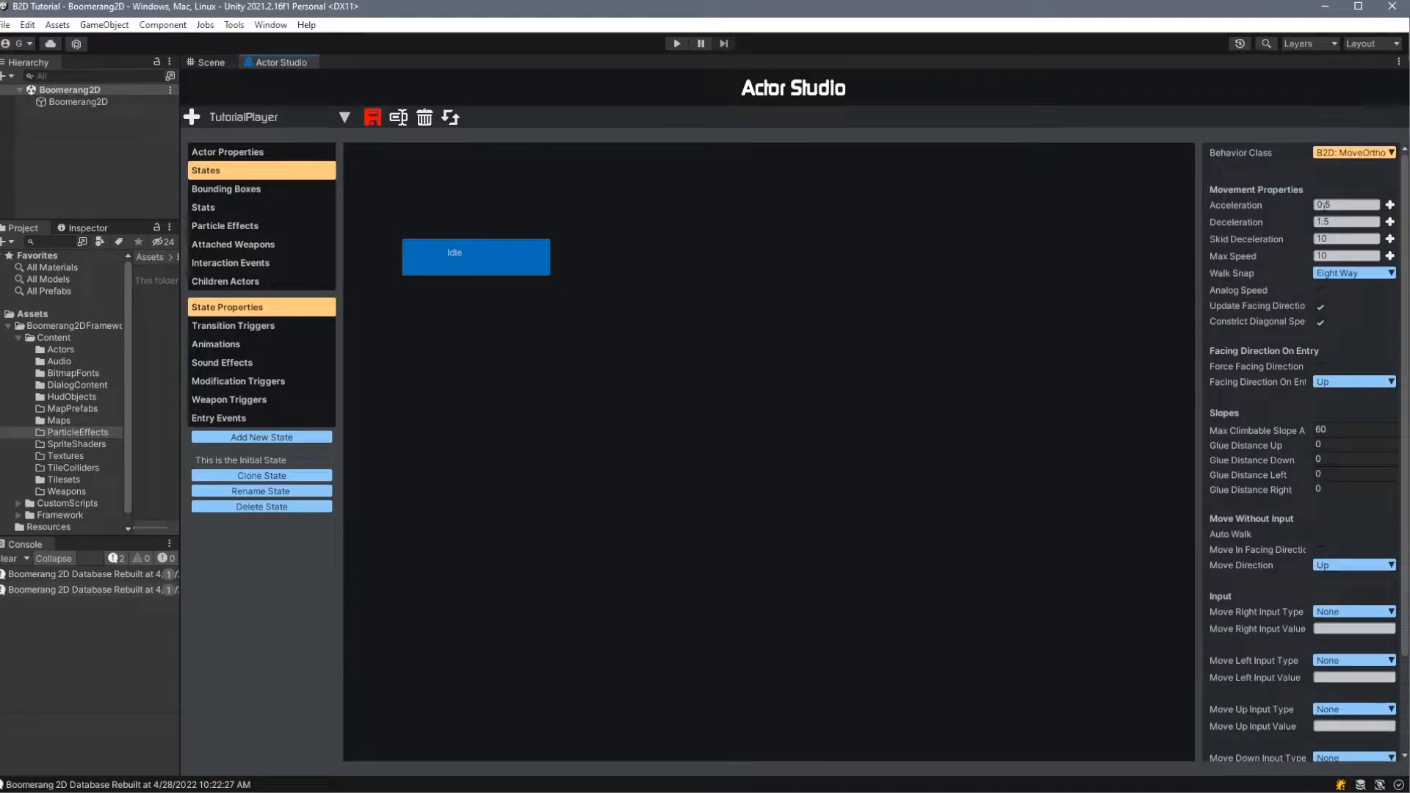
click(1355, 153)
click(1344, 196)
click(1372, 152)
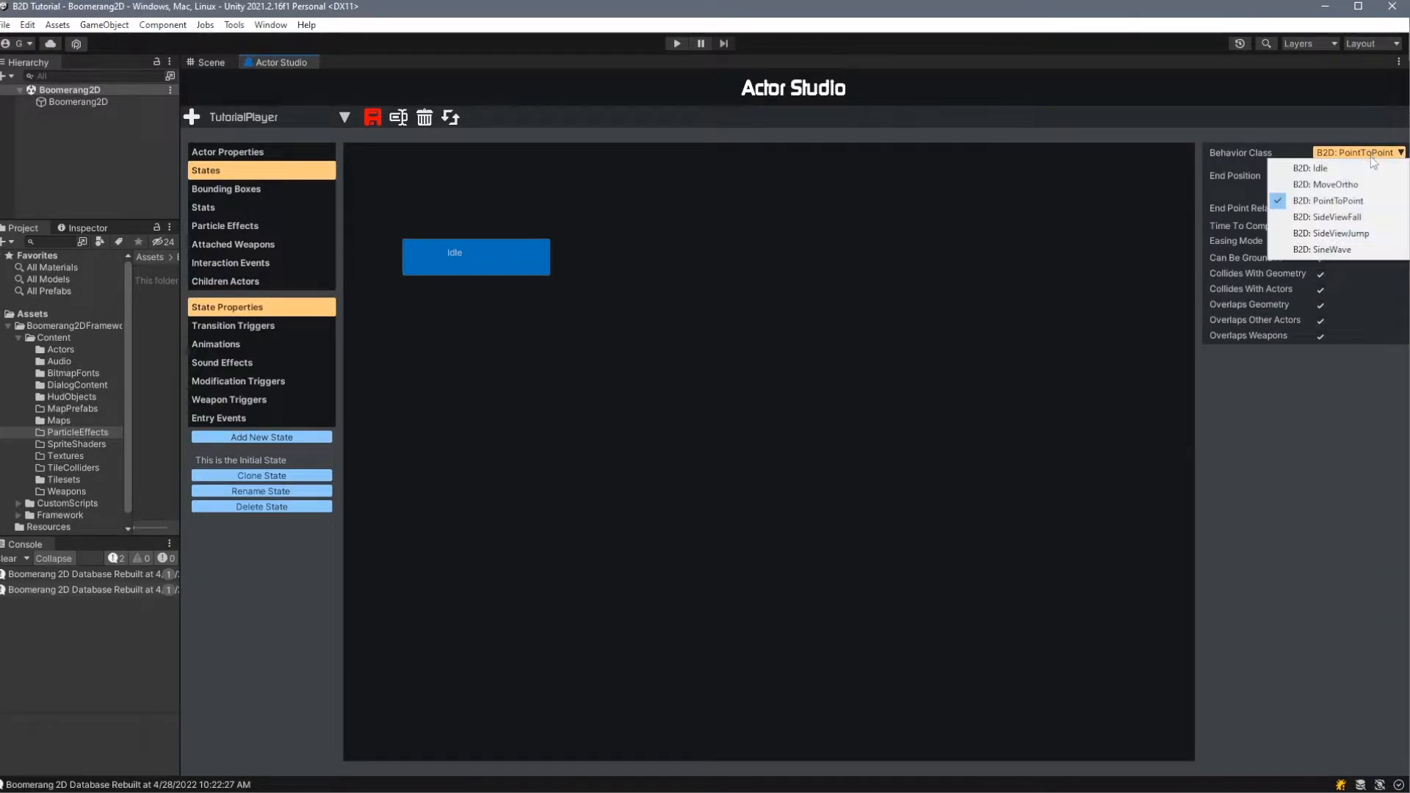
click(1370, 234)
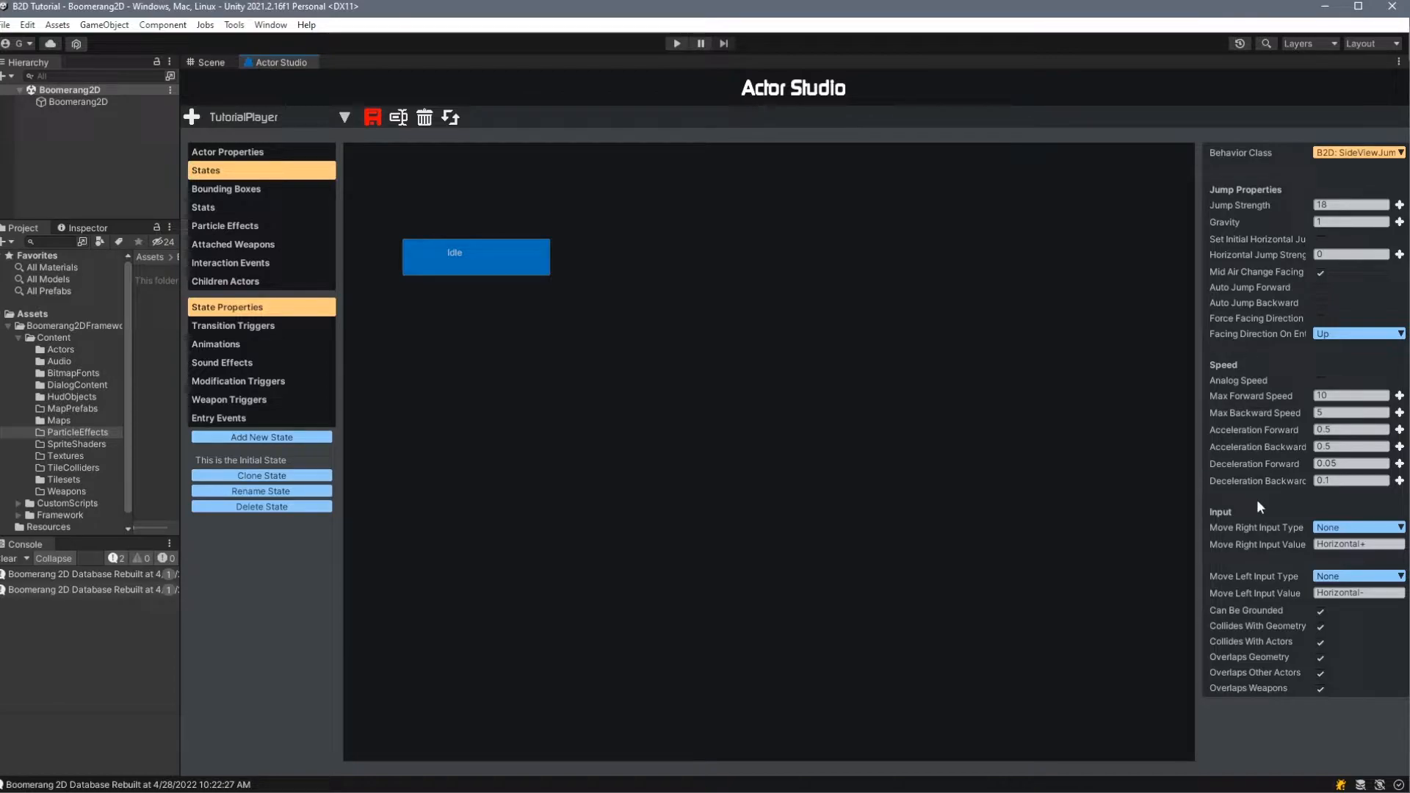
click(1335, 153)
click(1351, 166)
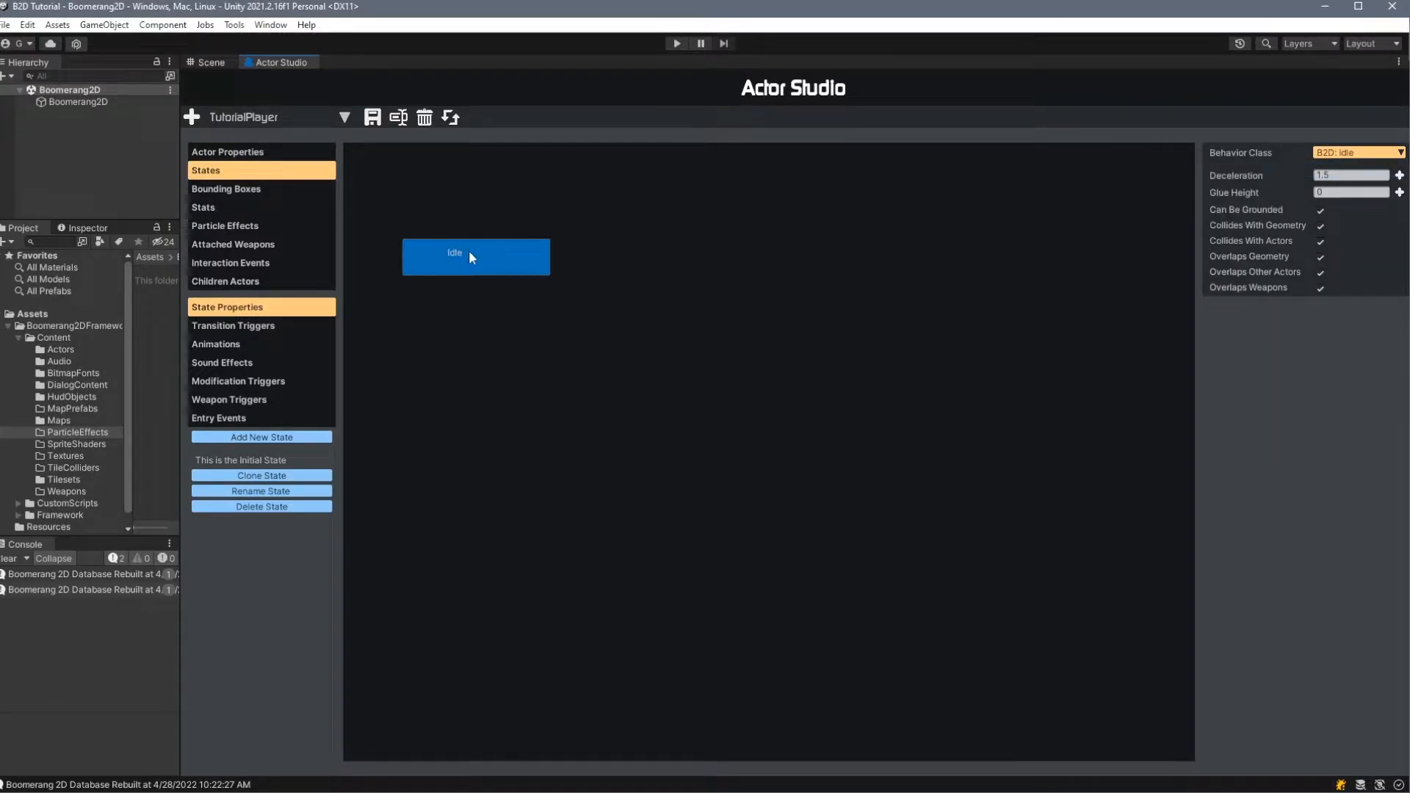
- Examine the available behavior classes and the project's CustomScripts ActorStates folder, where custom states belong
click(1357, 152)
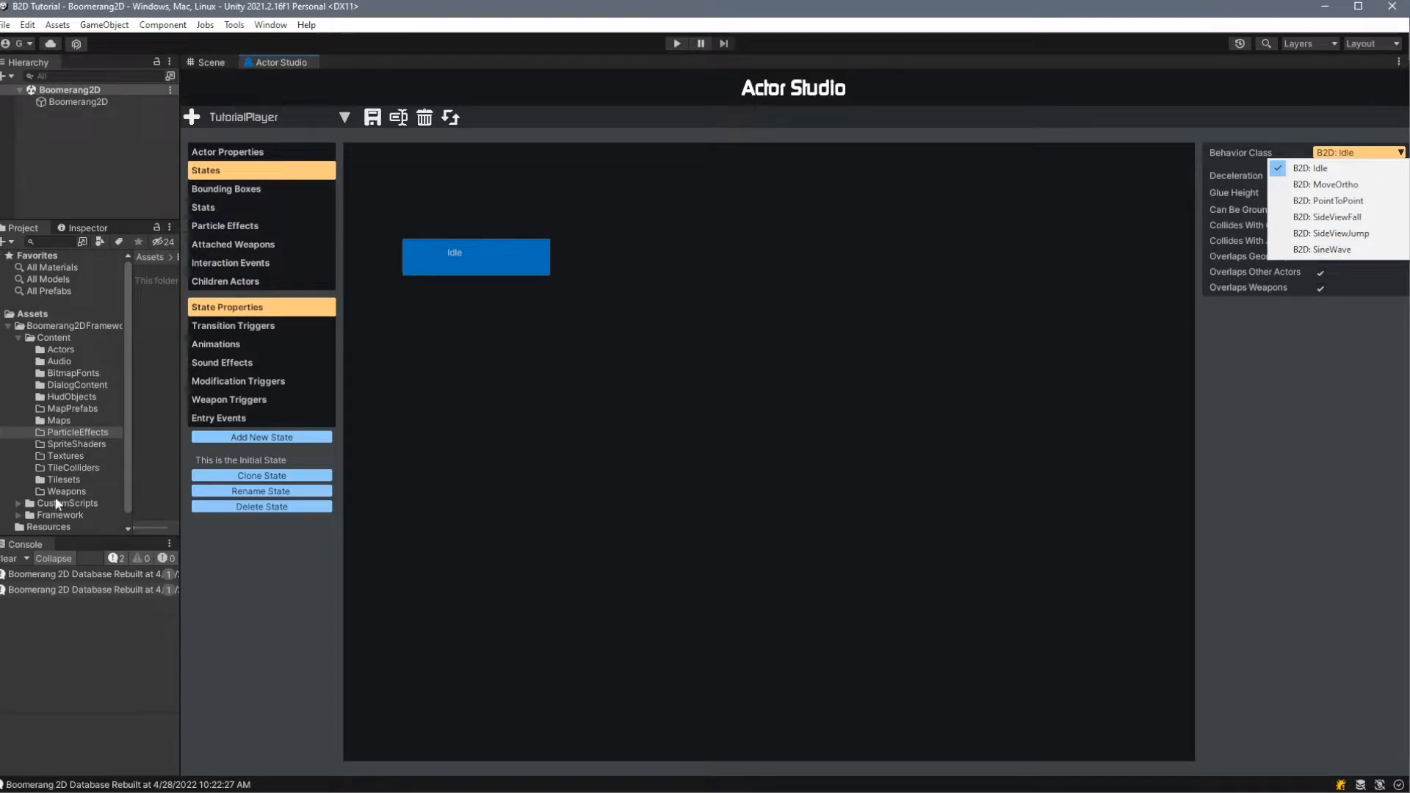
click(18, 503)
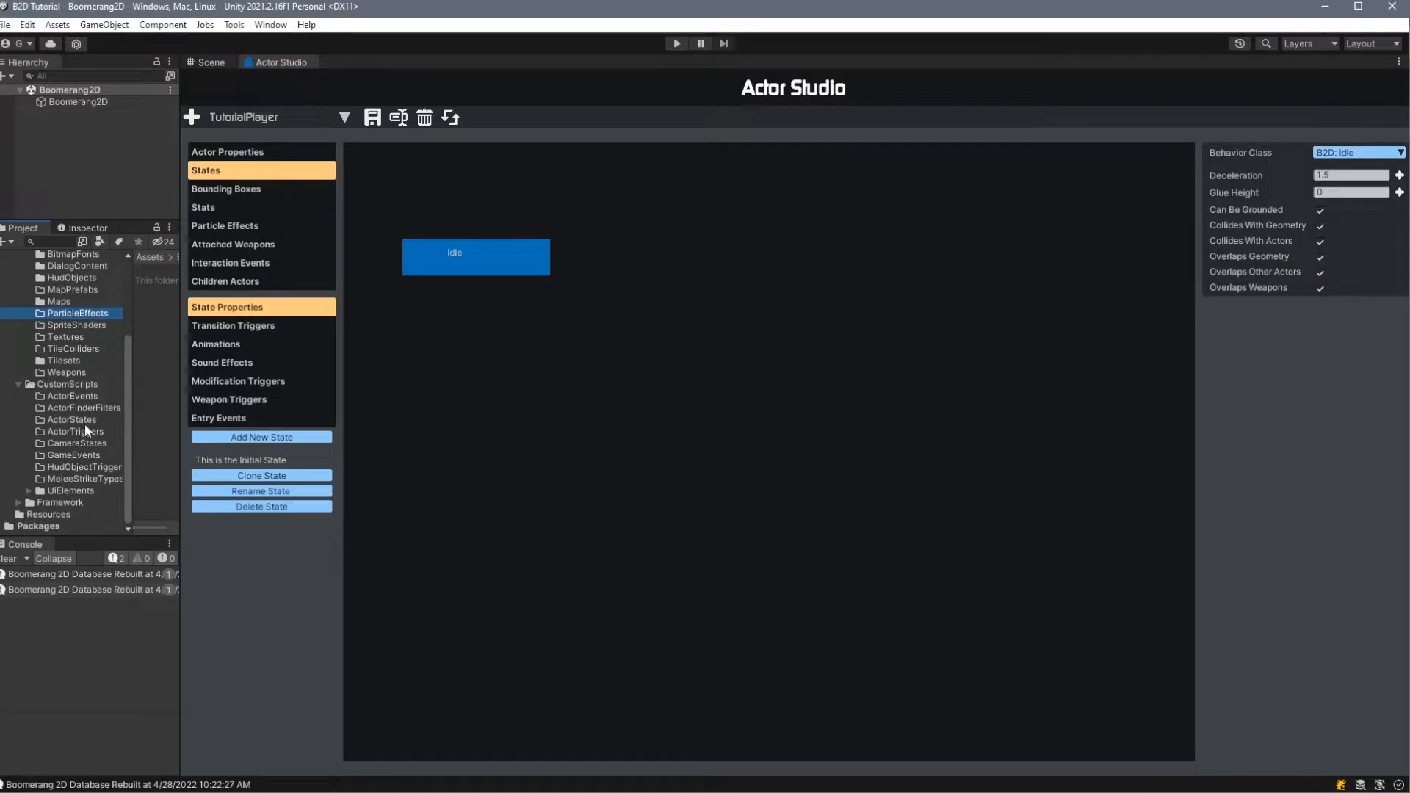
click(81, 420)
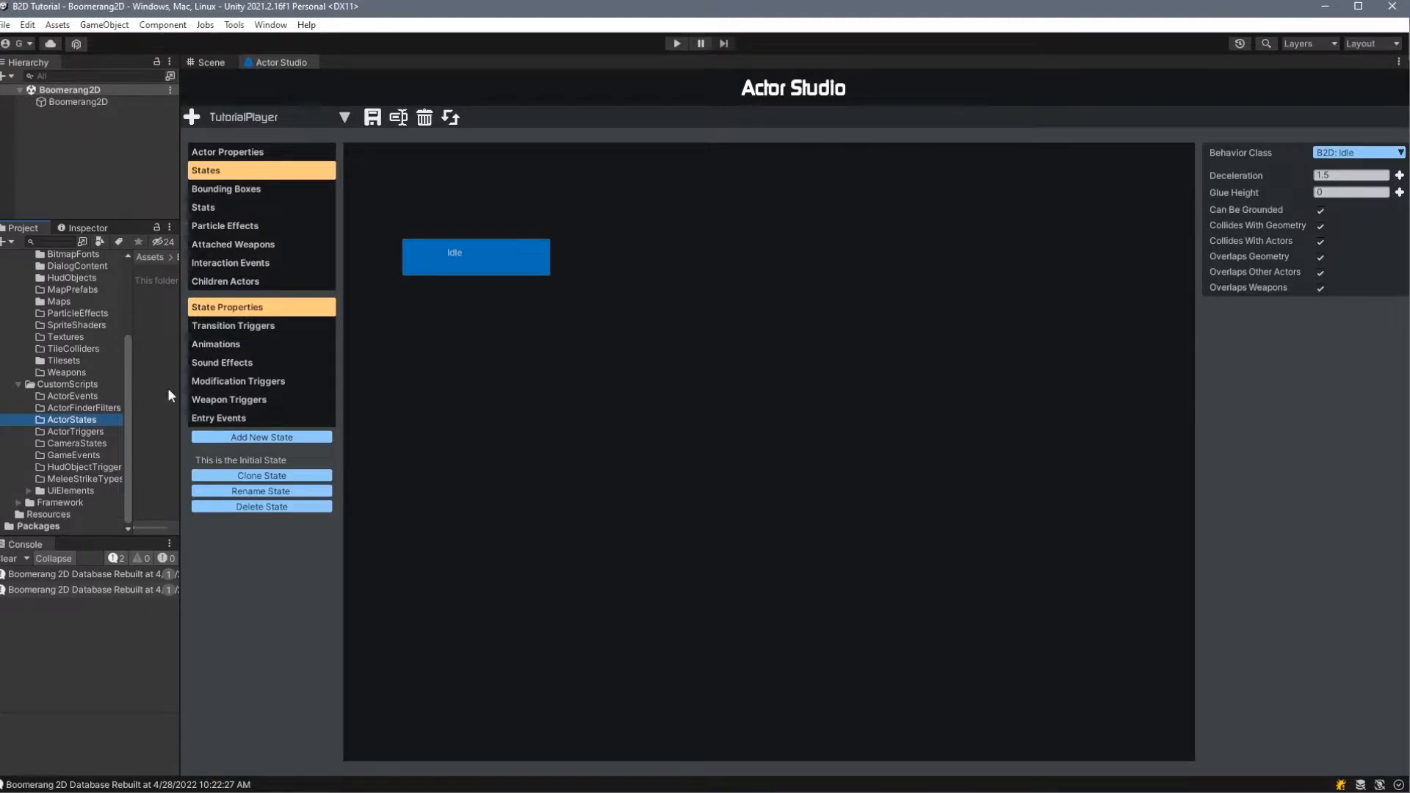
click(1355, 152)
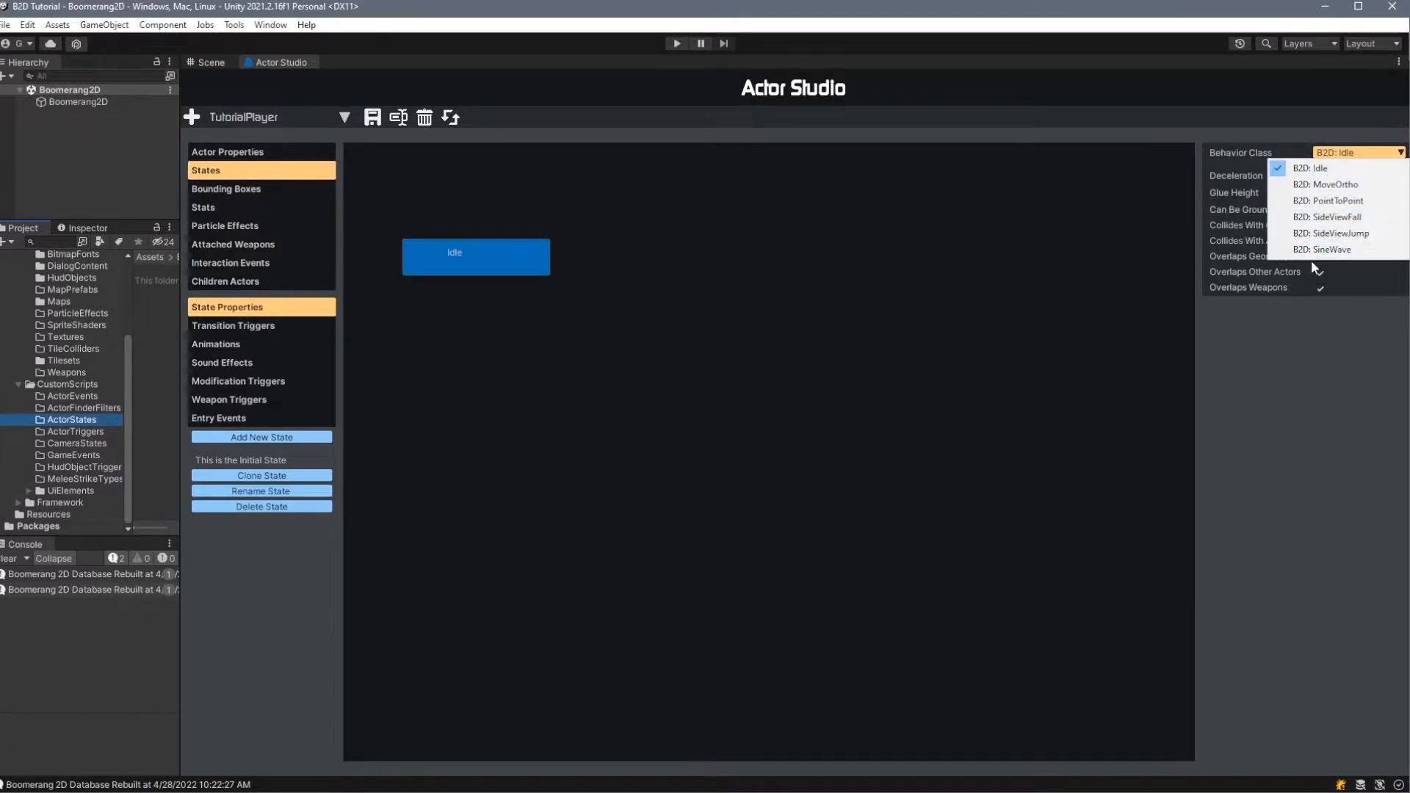
click(1286, 408)
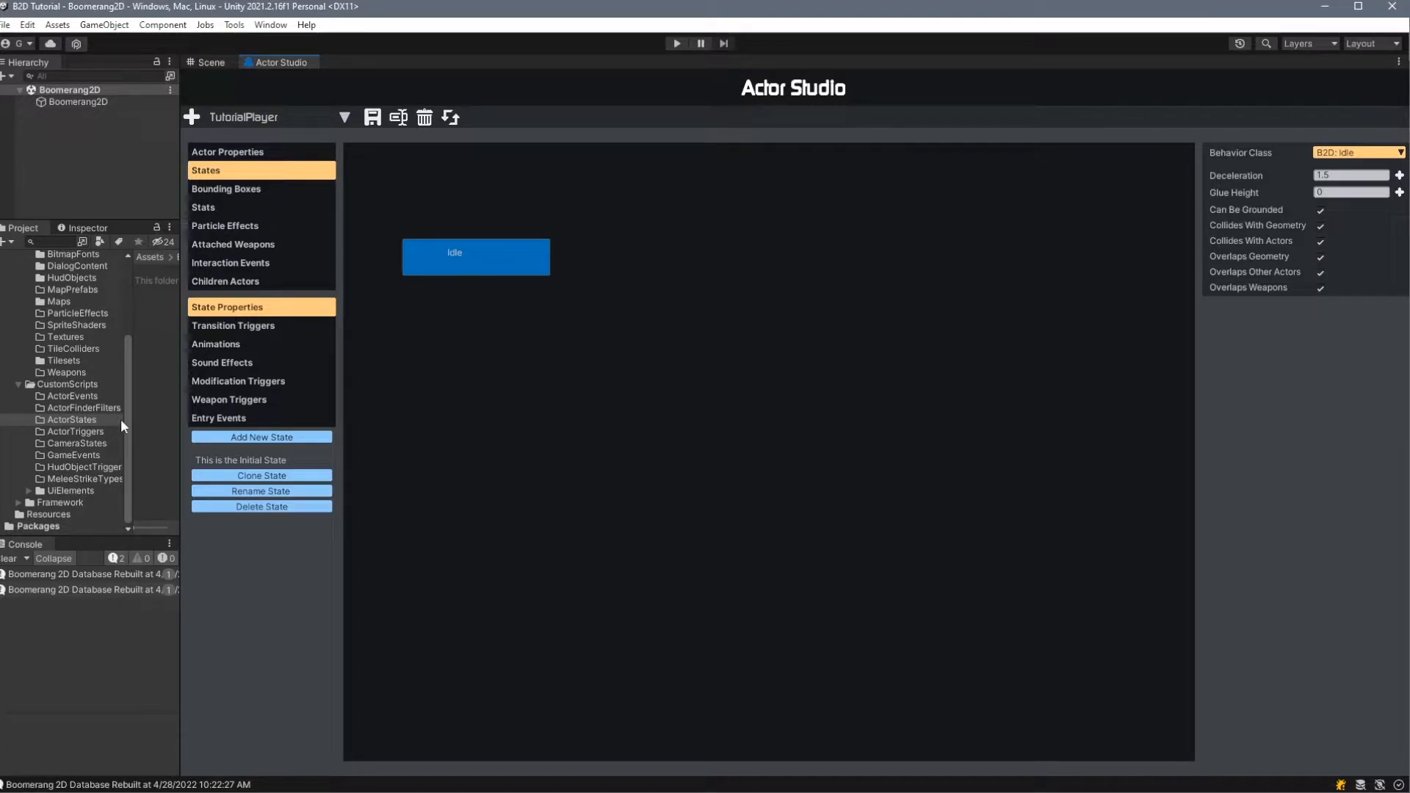
- Check the Idle state's transition triggers and add an animation named Idle_right to the state
click(279, 326)
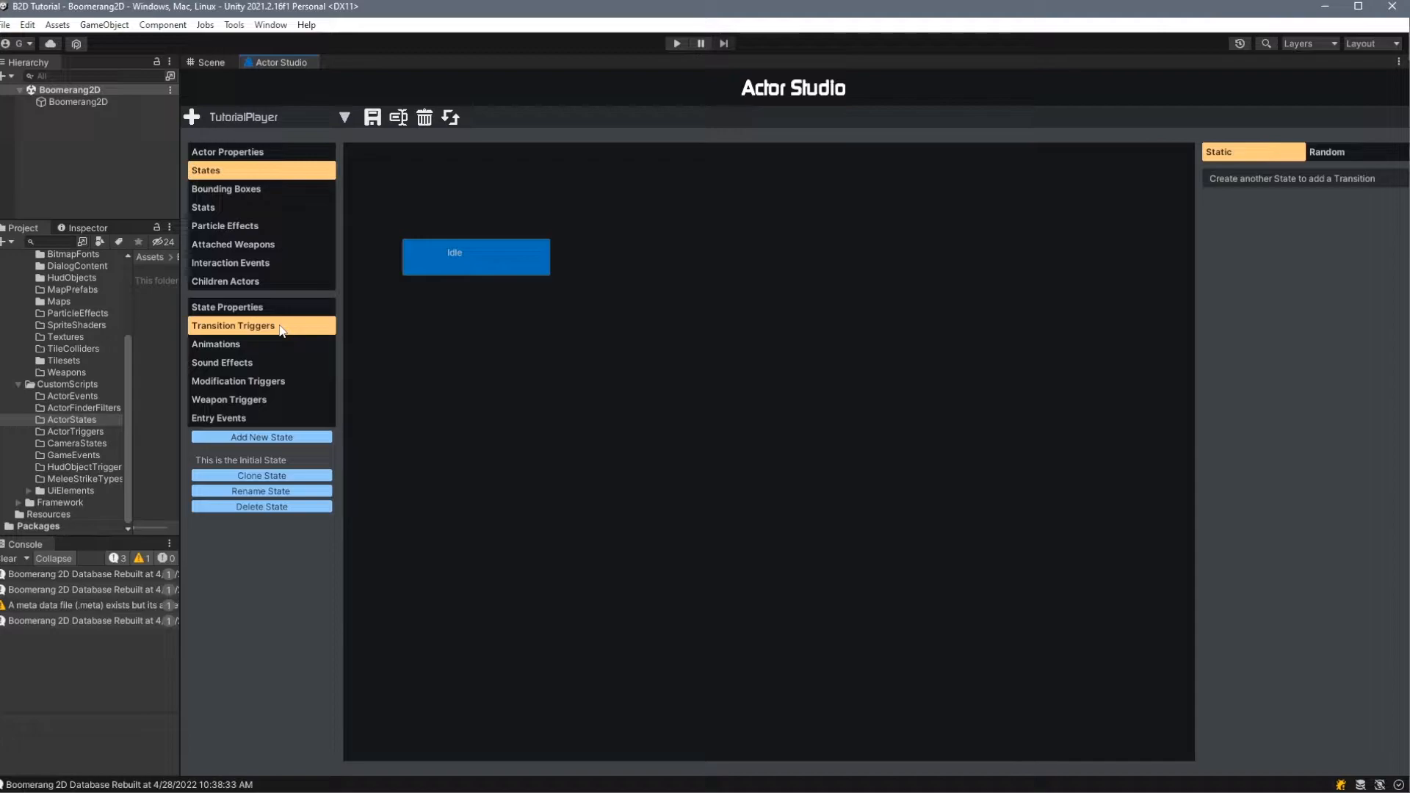
click(287, 344)
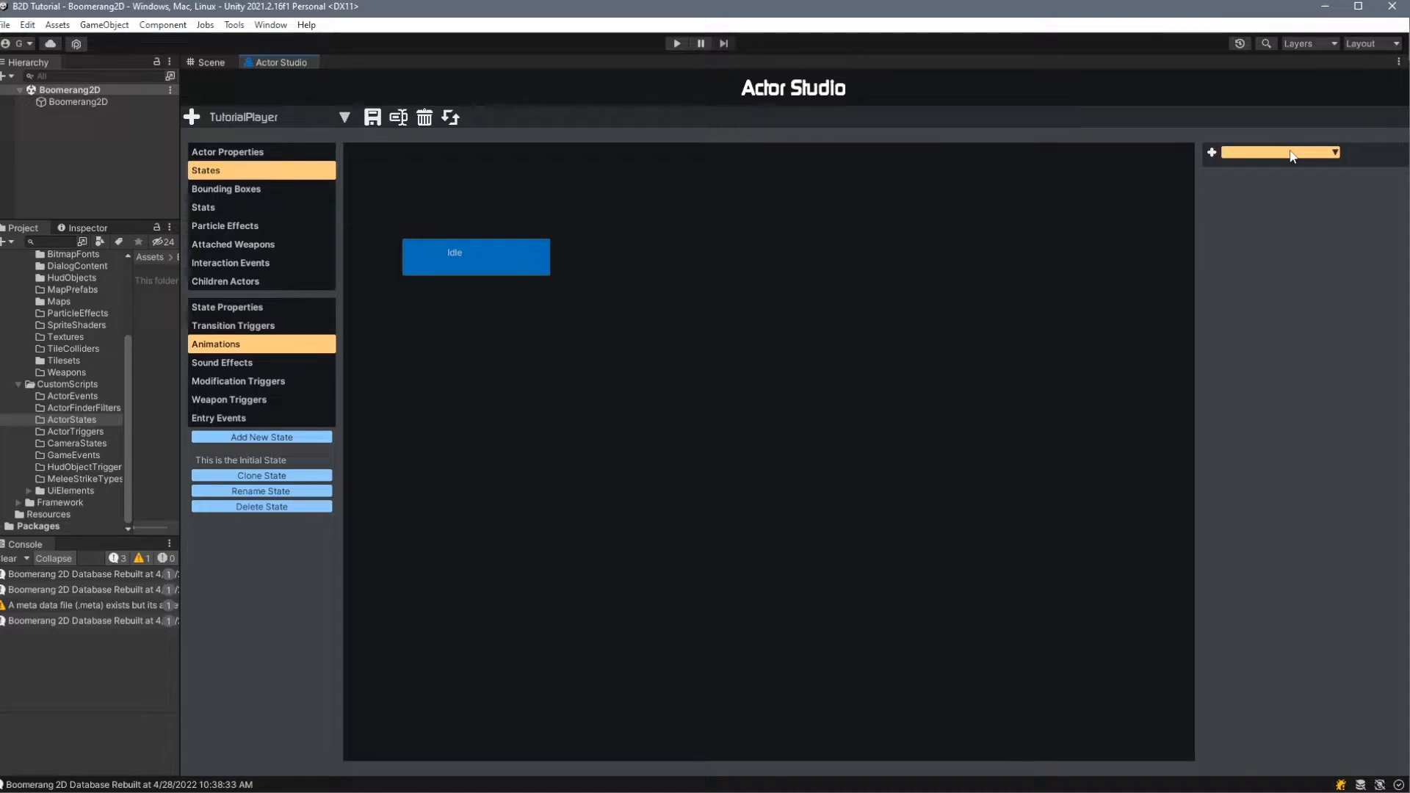
click(1212, 154)
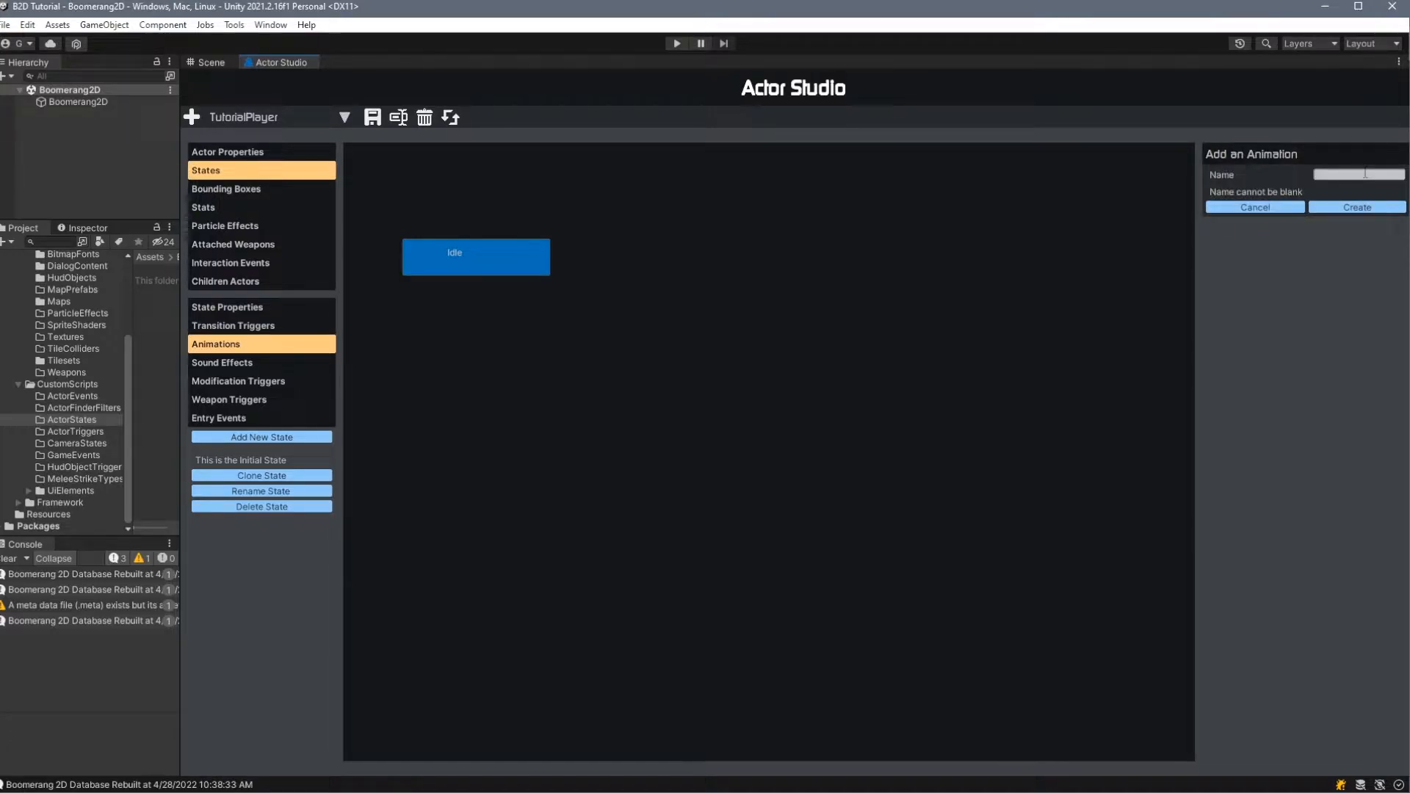
text(I)
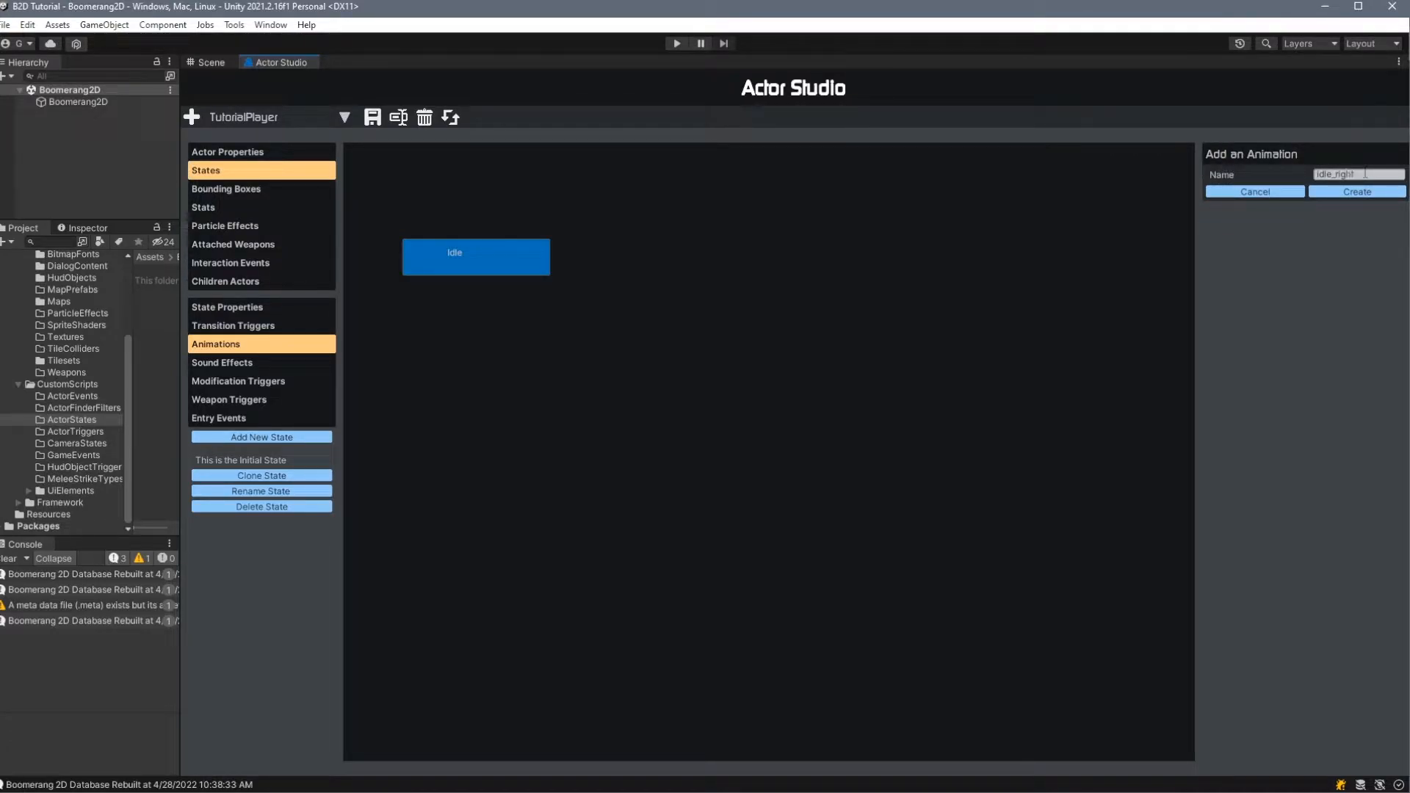
click(1333, 192)
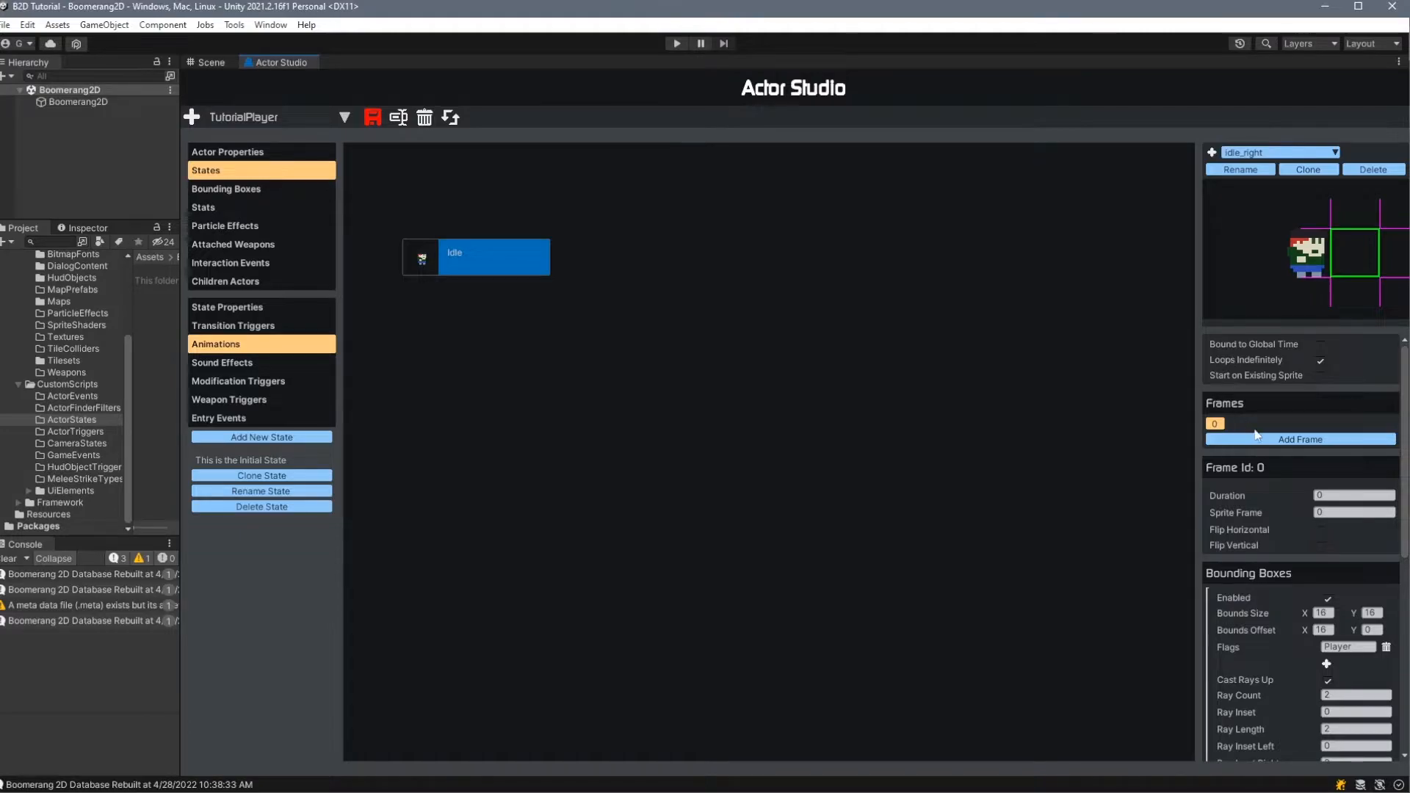
- Add a second frame to the Idle_right animation and set frame 0's duration to 0.3
scroll(1234, 389, down, 1)
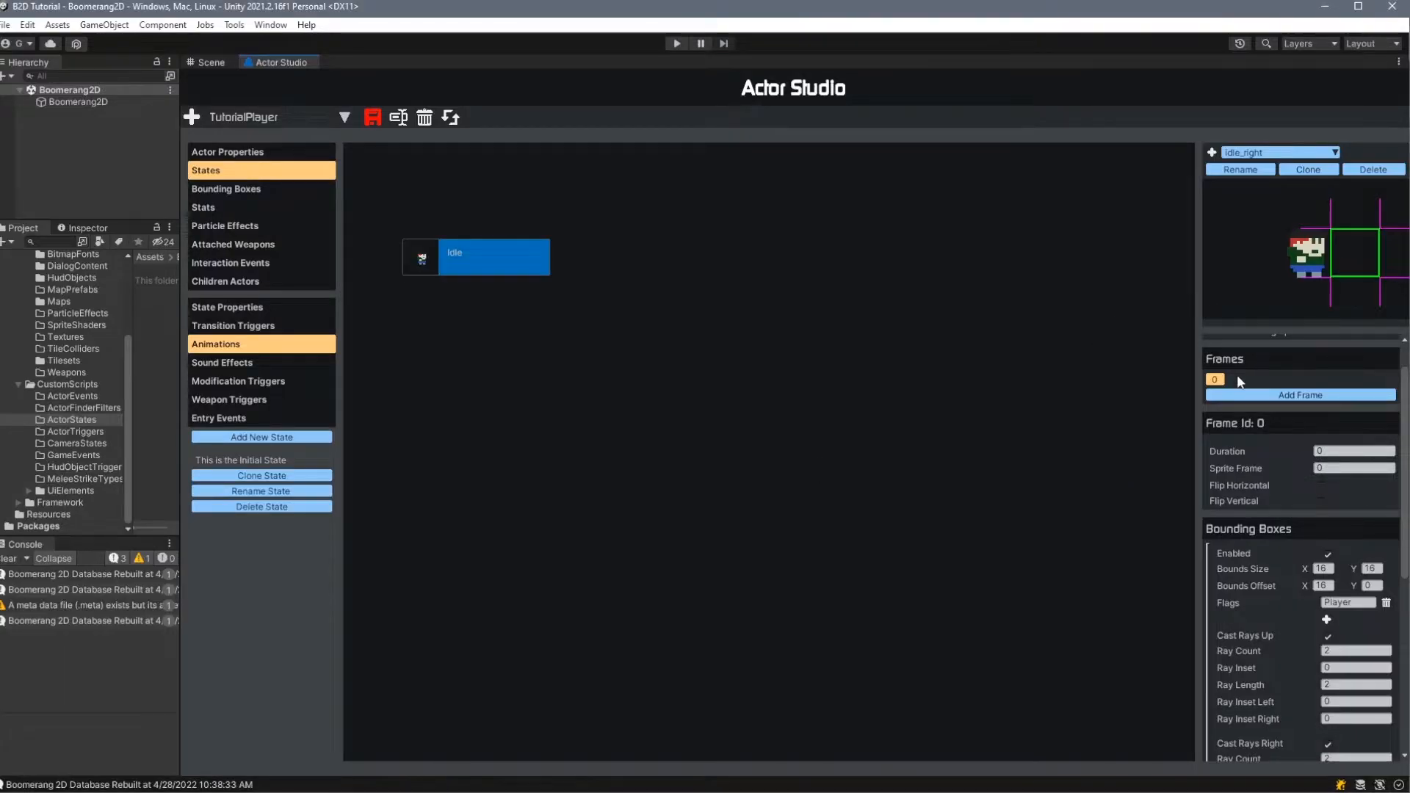
click(1237, 396)
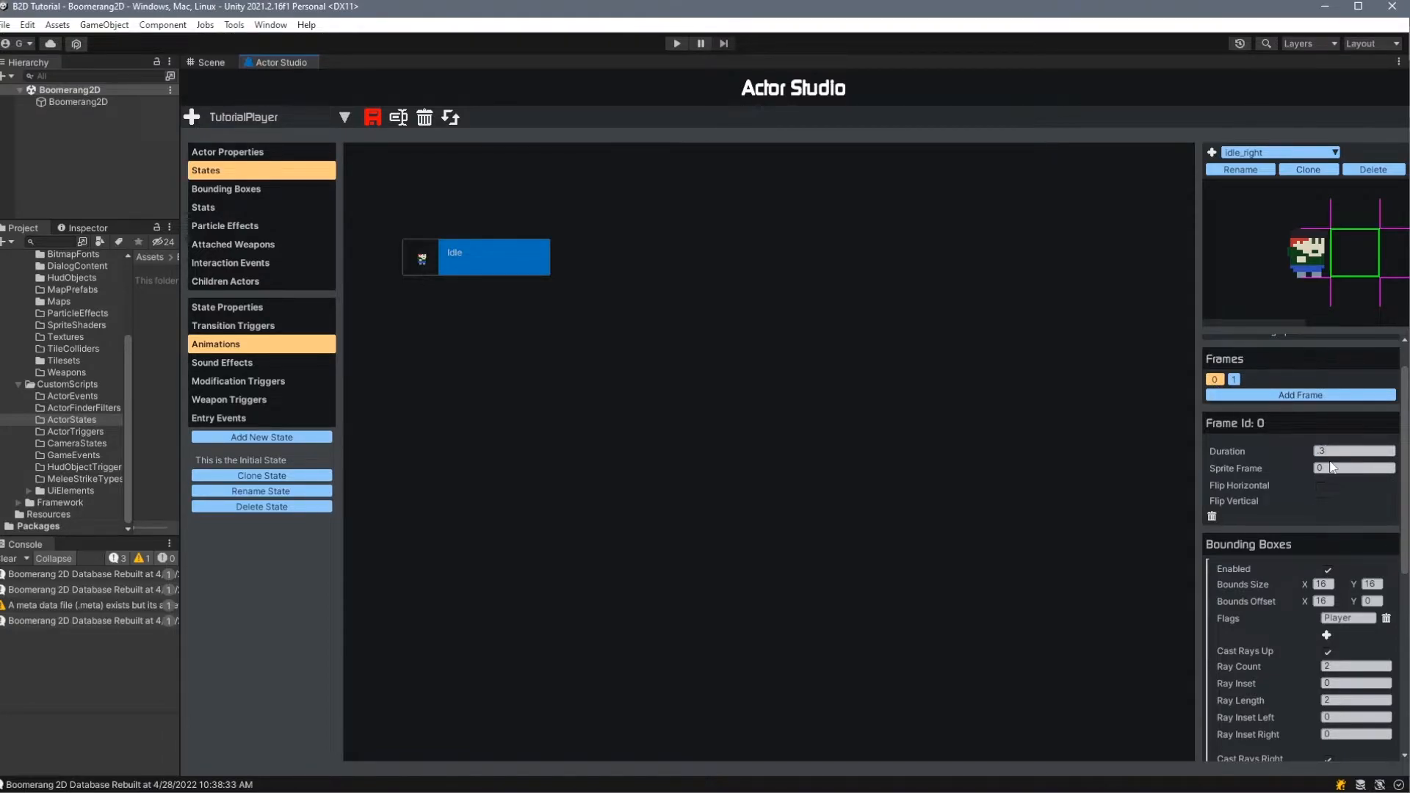
- Check the first sprite on the player sheet in Pyxel Edit, and set frame 1's duration to 0.3 and sprite frame to 1
key(alt+Tab)
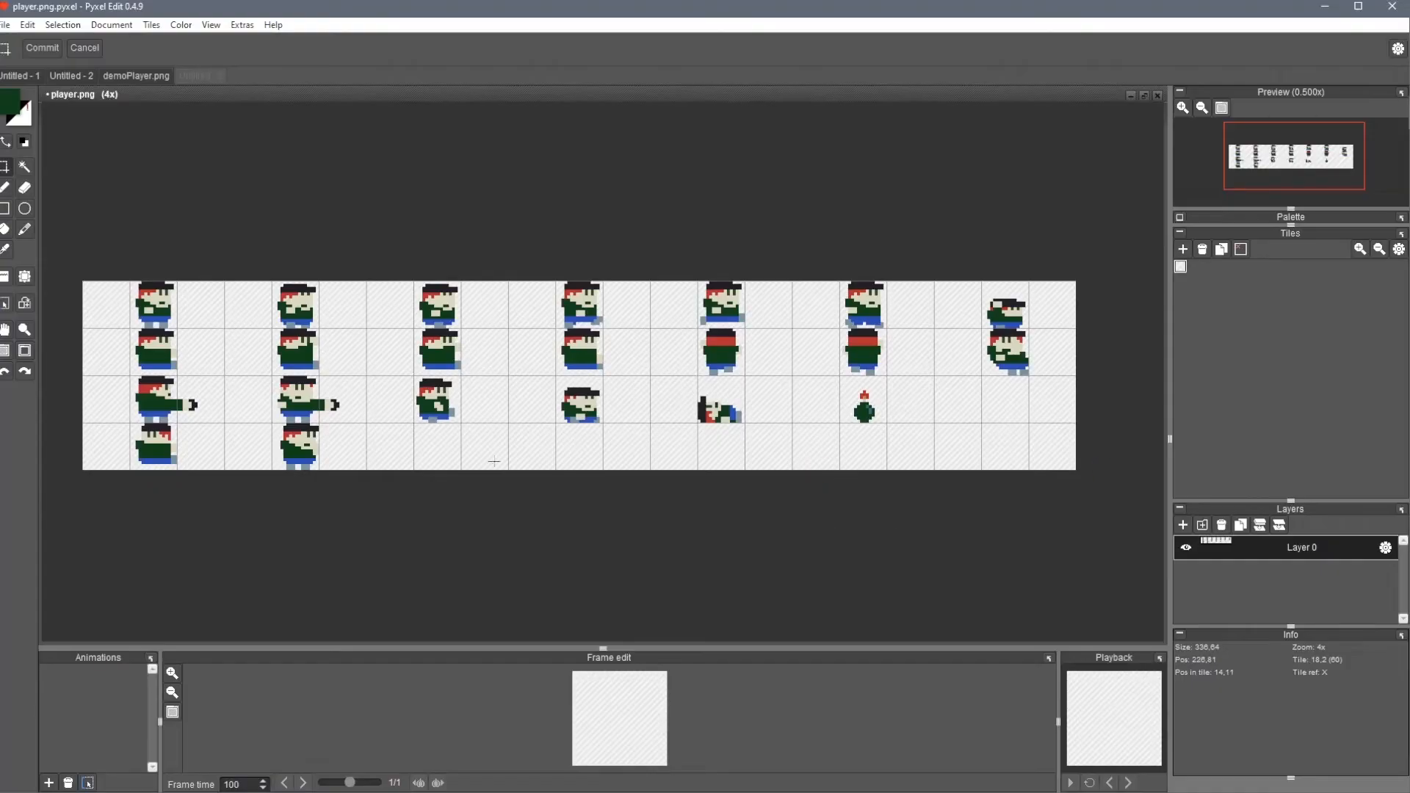
drag(83, 282, 222, 326)
key(alt+Tab)
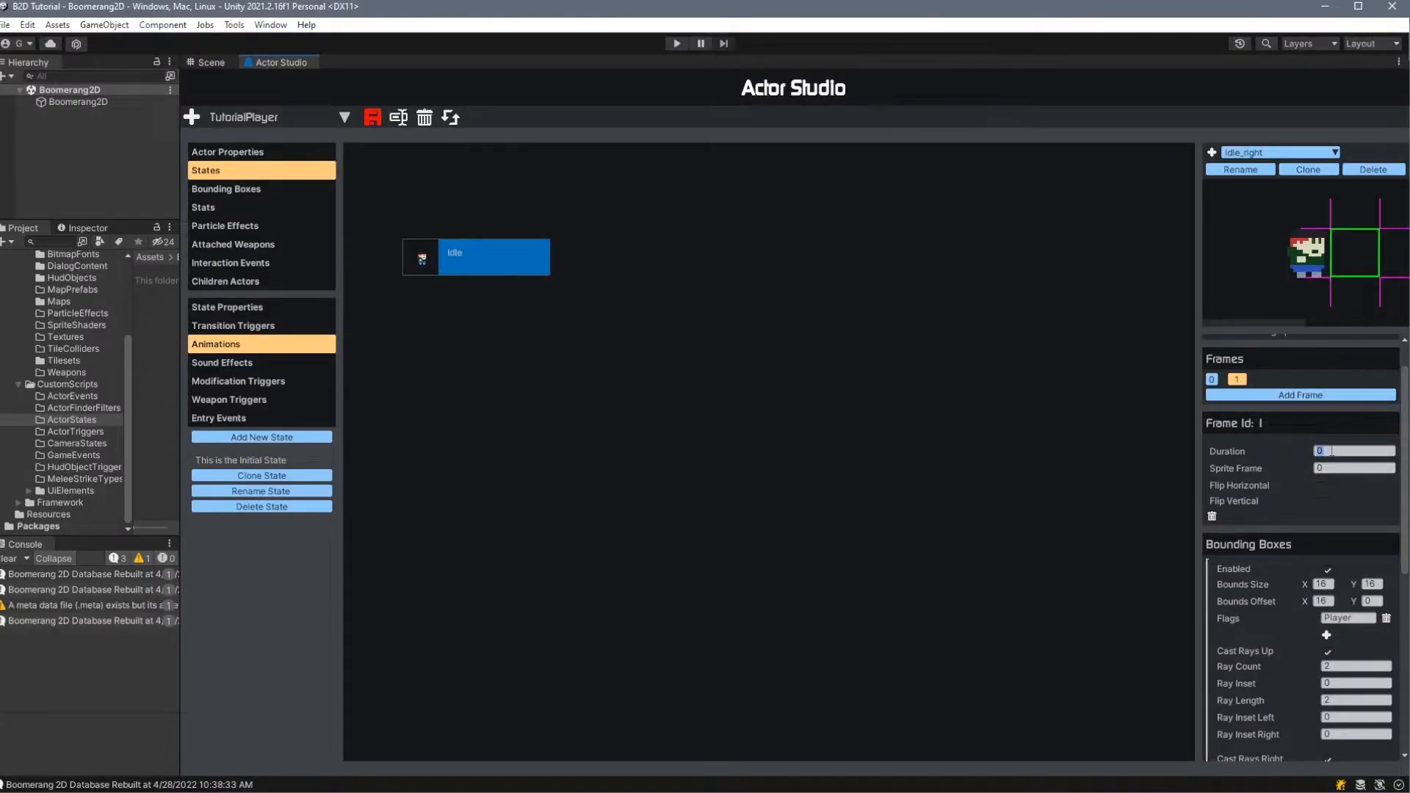
key(Tab)
text(1)
- Set the bounding box's X offset to 0 for frame 0 of the Idle_right animation
click(1212, 379)
scroll(1241, 520, down, 2)
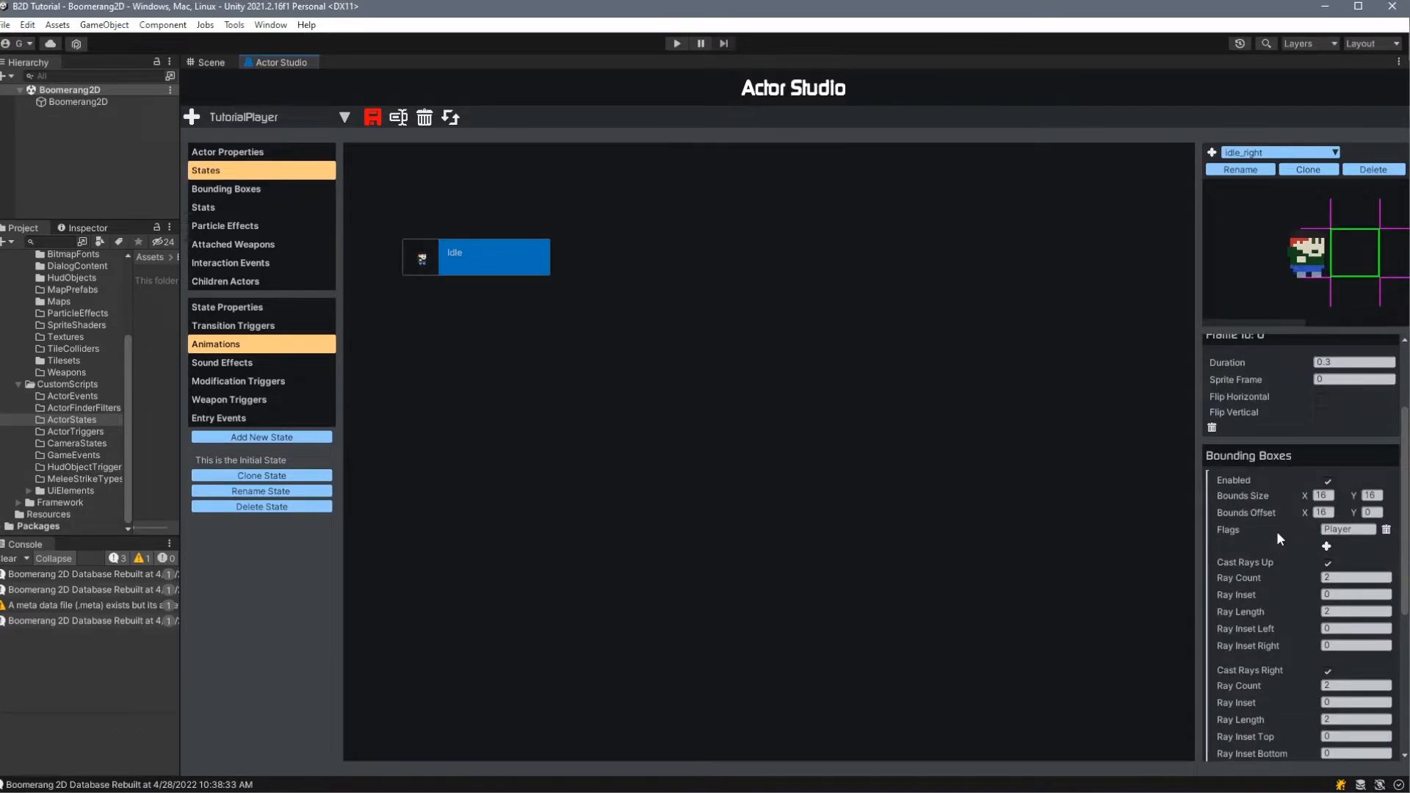
scroll(1277, 531, down, 1)
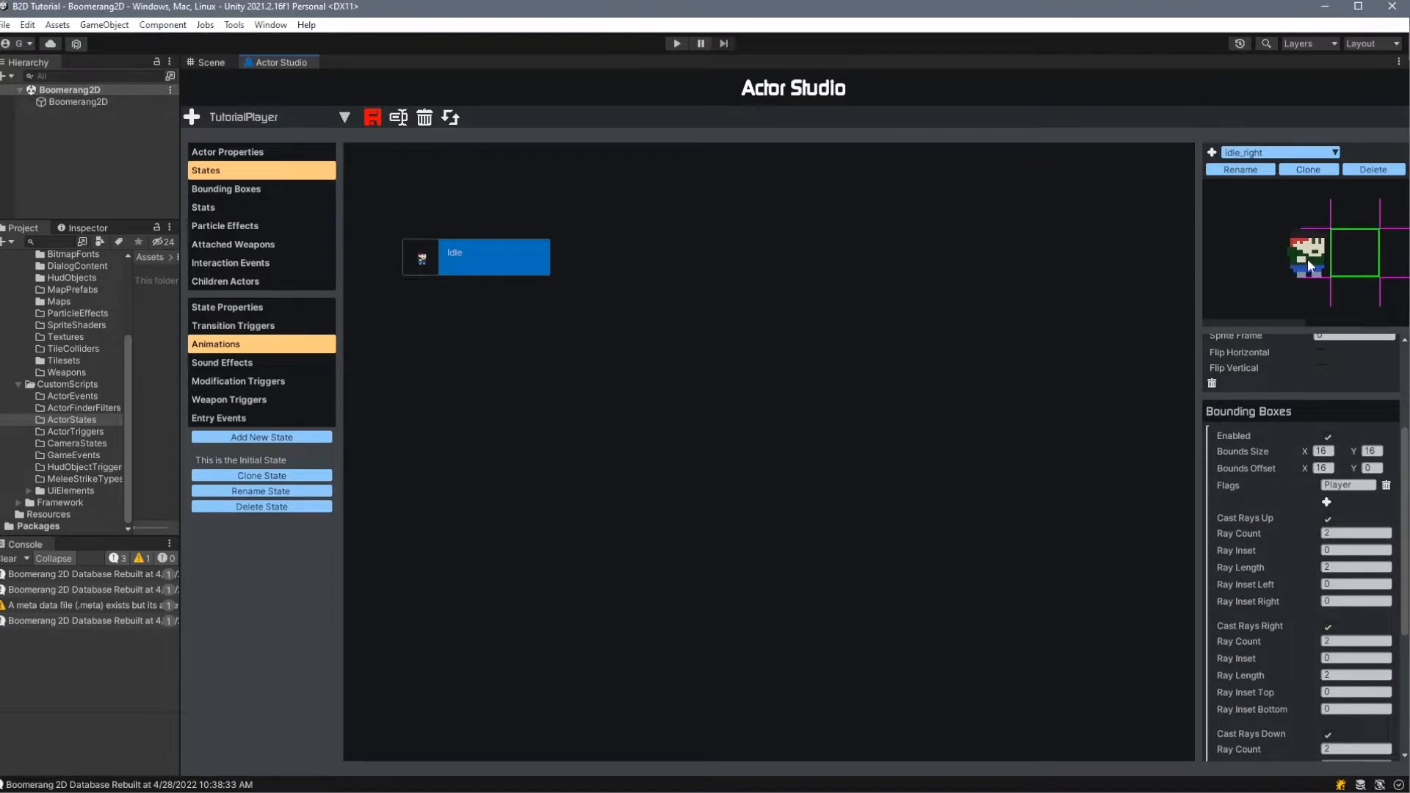
click(1326, 451)
key(Tab)
key(Tab)
text(0)
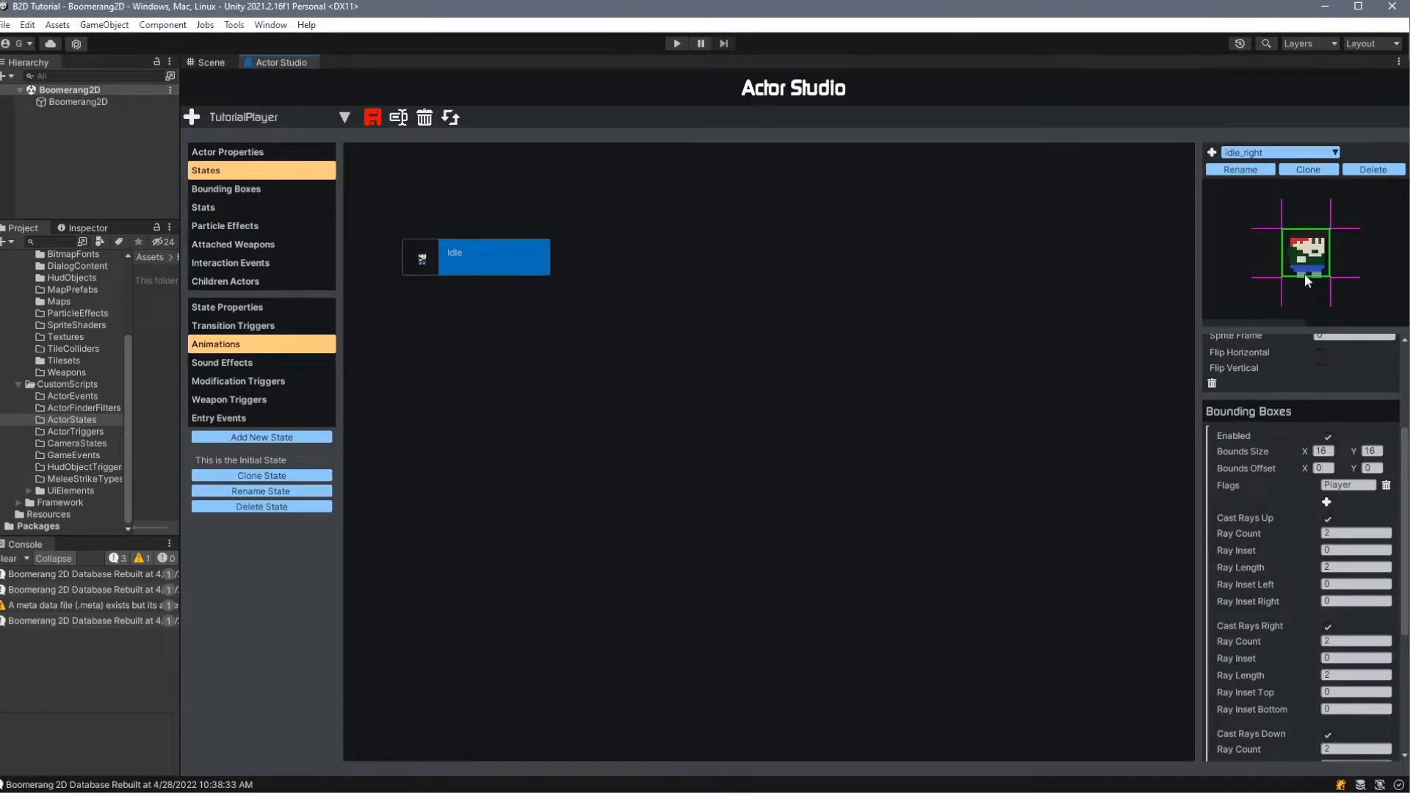
- Set the bounding box's X offset to 0 for frame 1 of the Idle_right animation
scroll(1250, 466, up, 3)
click(1234, 423)
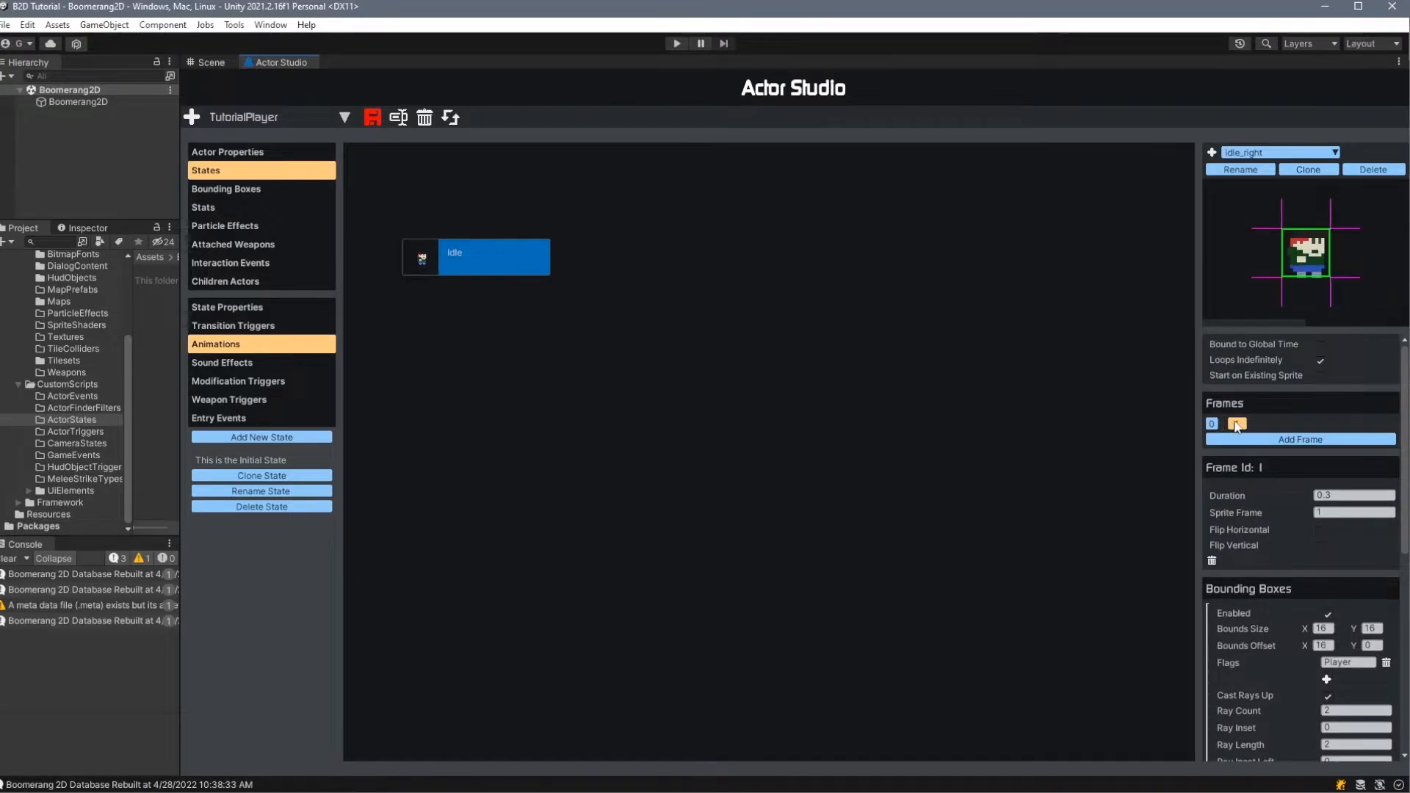
scroll(1260, 505, down, 3)
click(1322, 512)
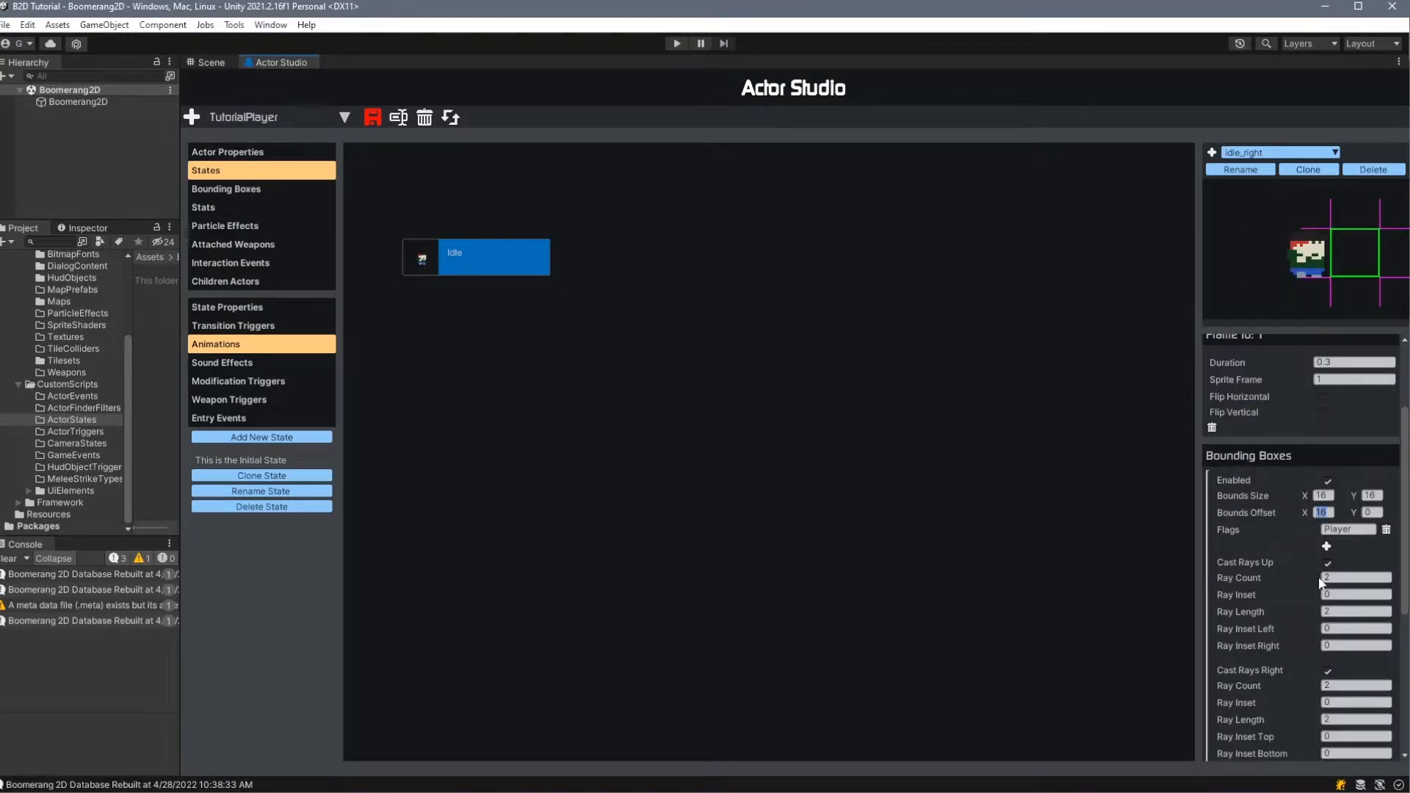
text(0)
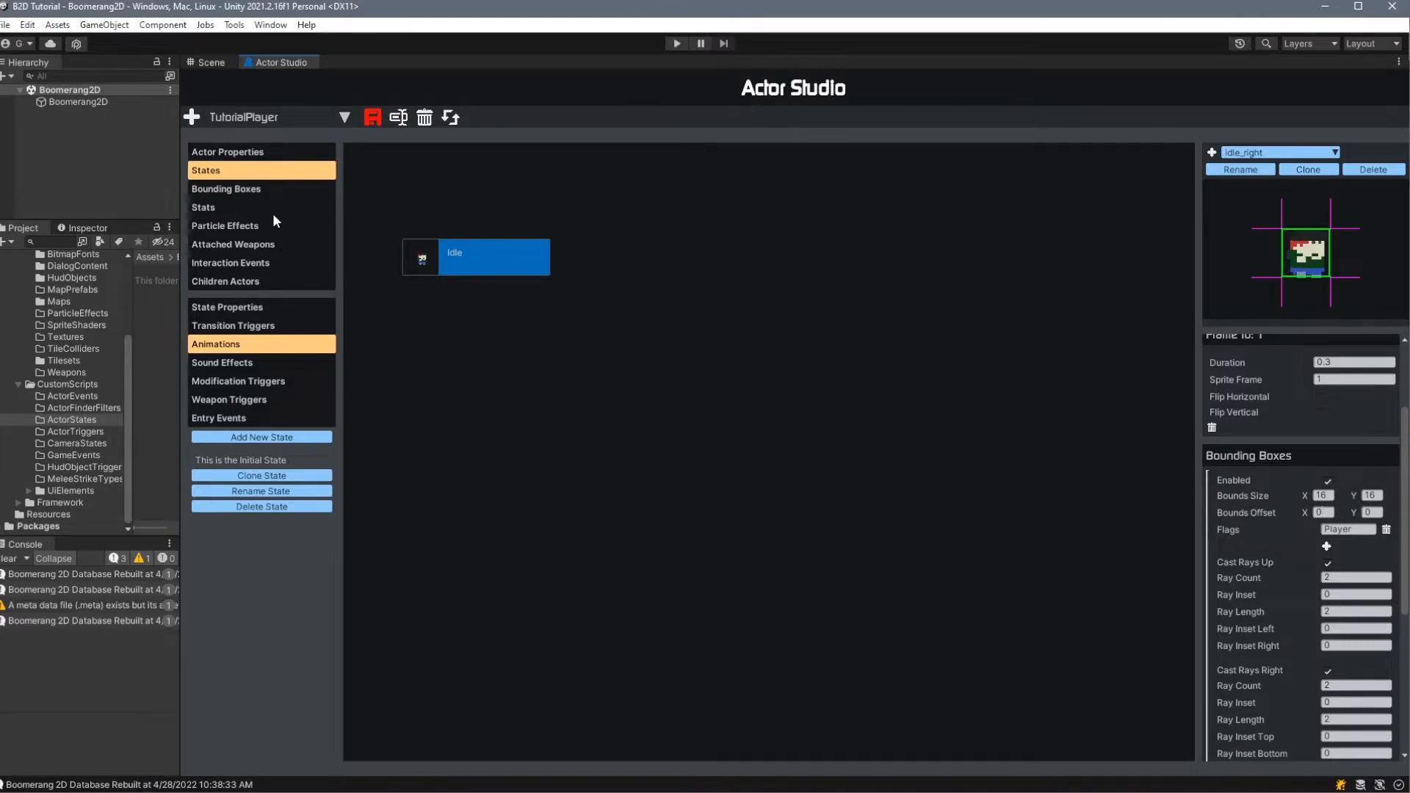
- Compare the actor's default bounding box properties with the animation frame's bounding box settings, and examine the Play Conditions section
click(261, 190)
scroll(431, 312, down, 1)
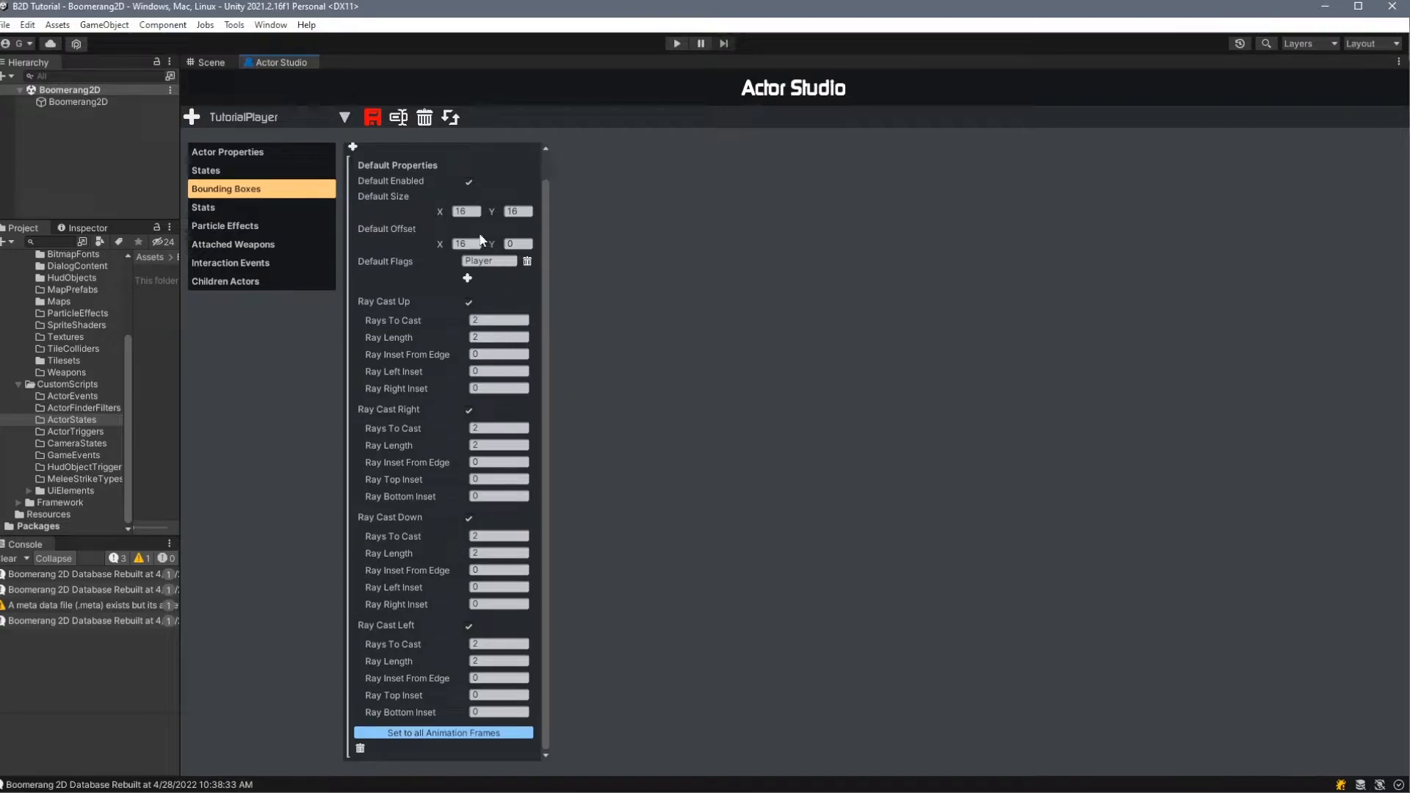
click(213, 170)
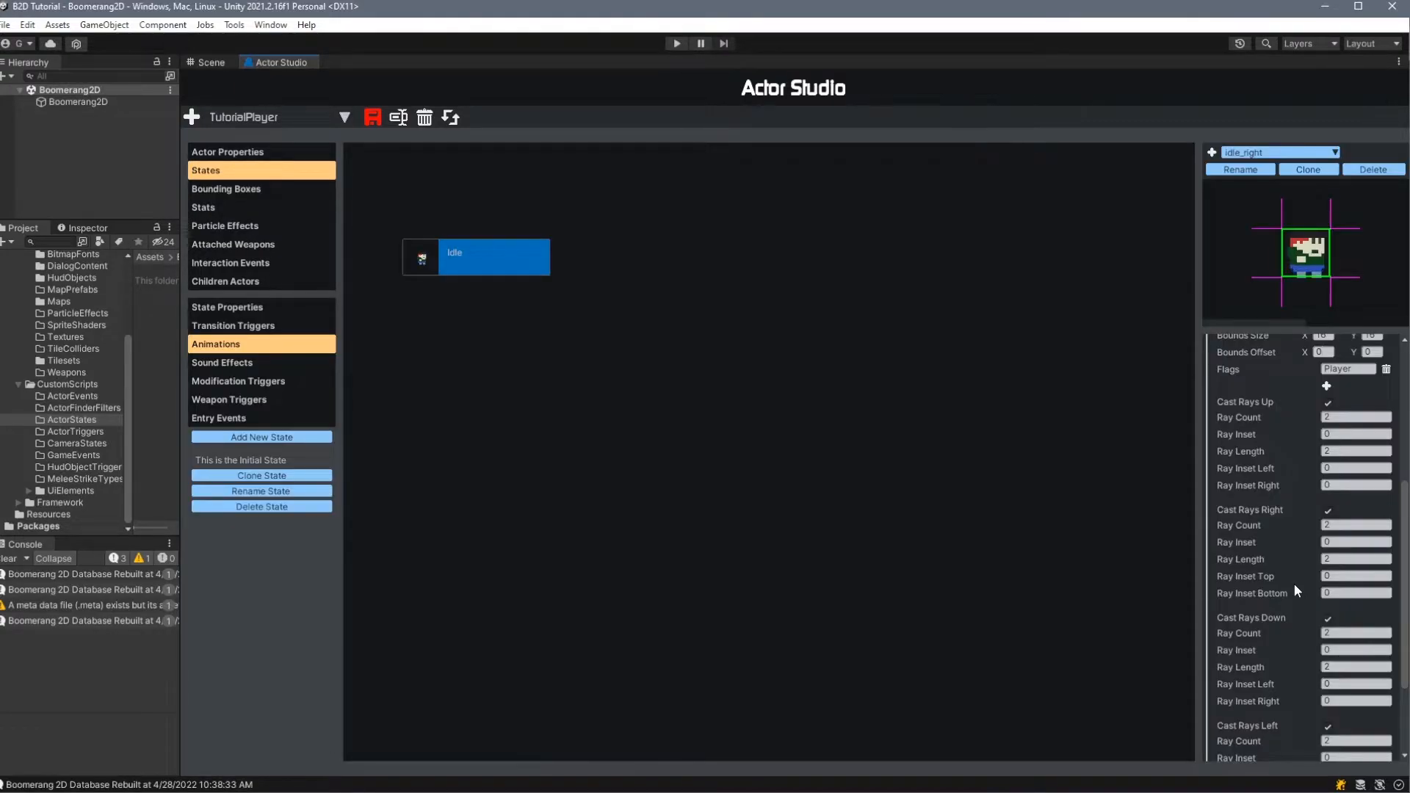
scroll(1294, 584, up, 2)
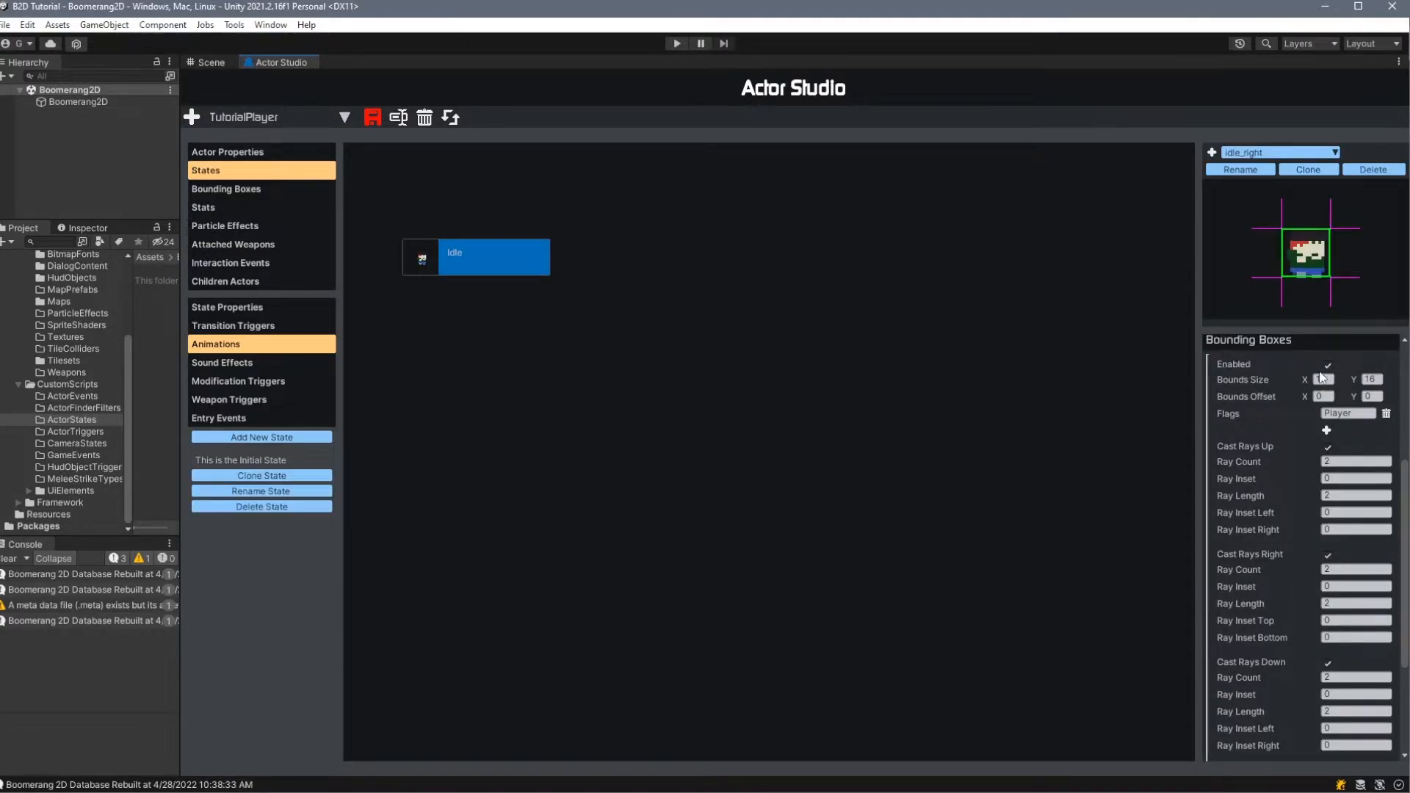
scroll(1241, 558, down, 6)
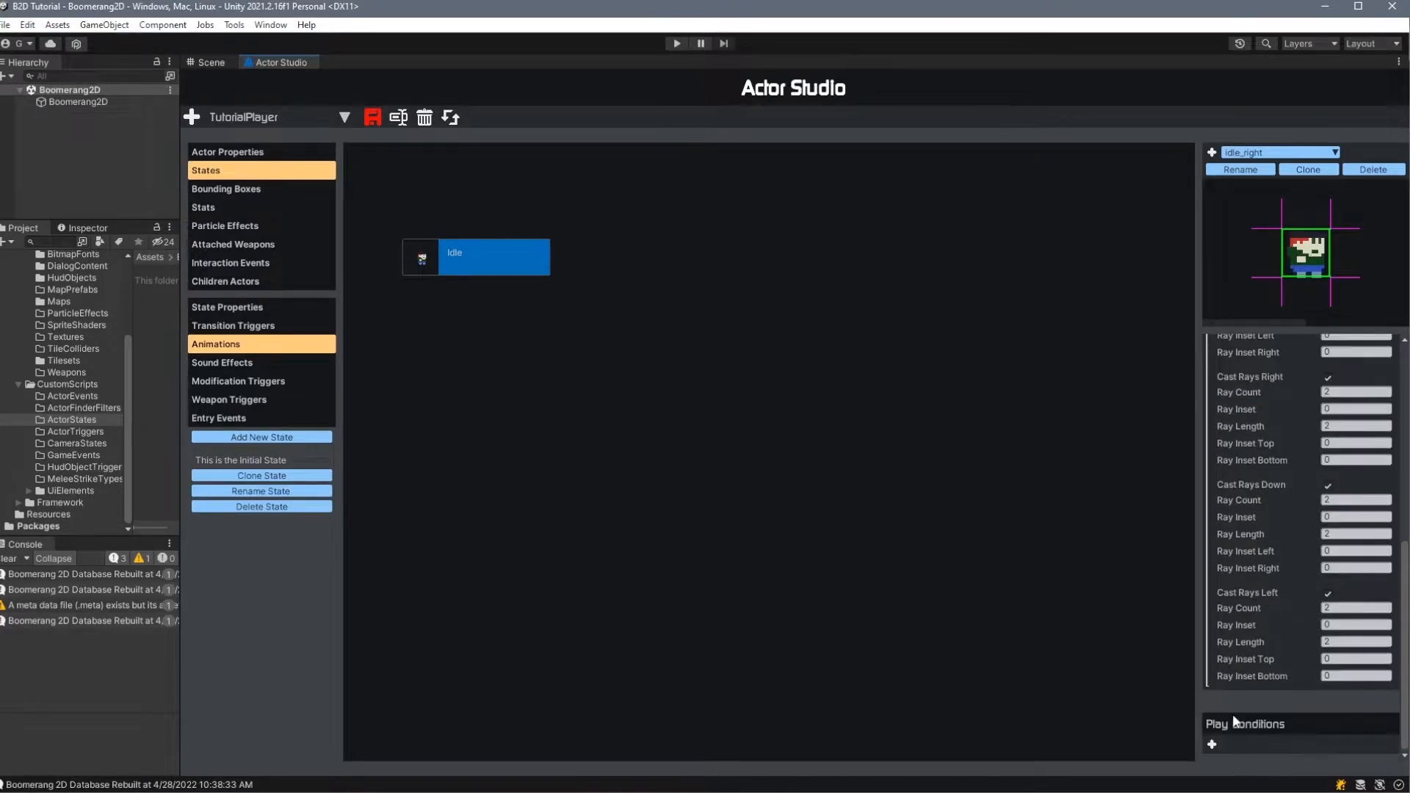
scroll(1242, 702, up, 7)
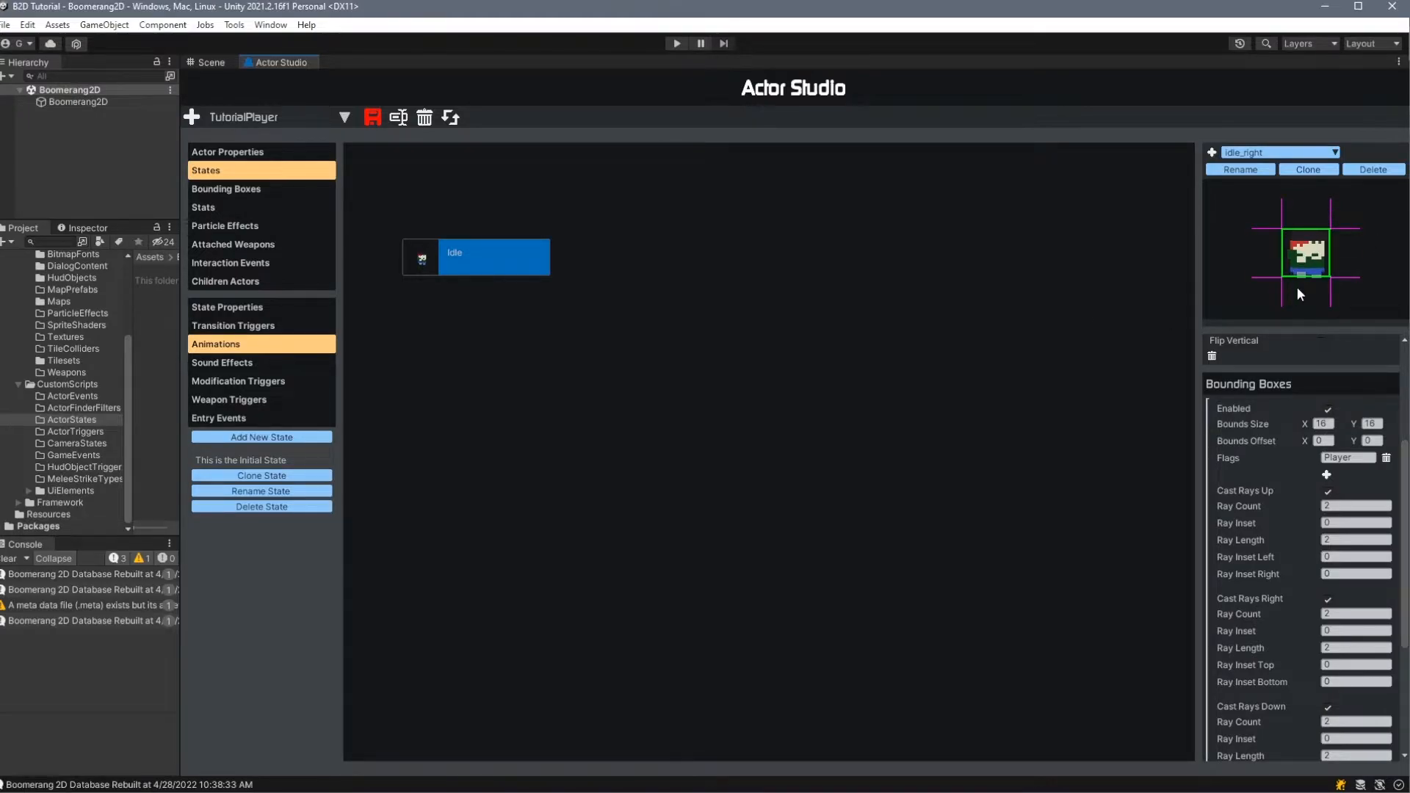
scroll(1272, 492, down, 1)
scroll(1272, 500, down, 4)
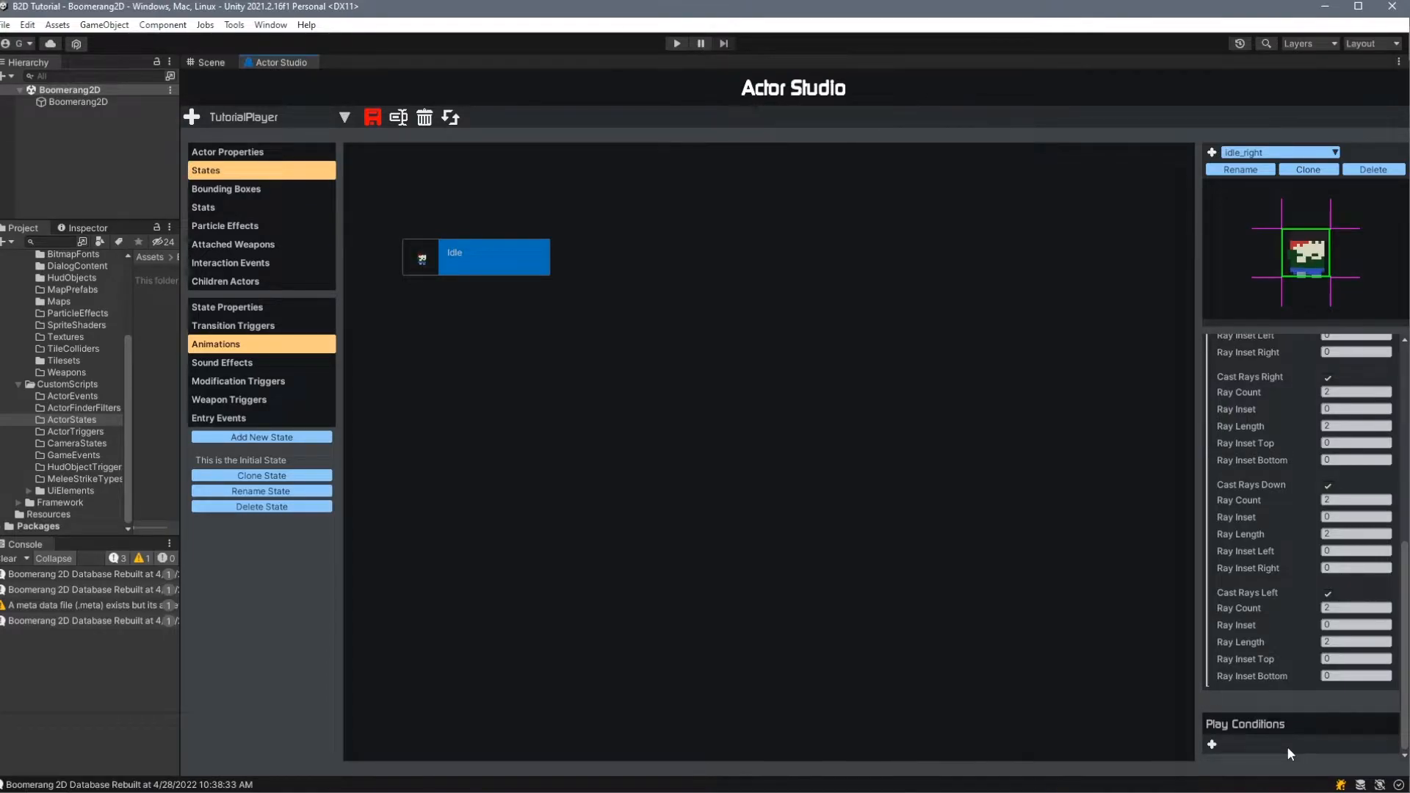
scroll(1284, 361, up, 10)
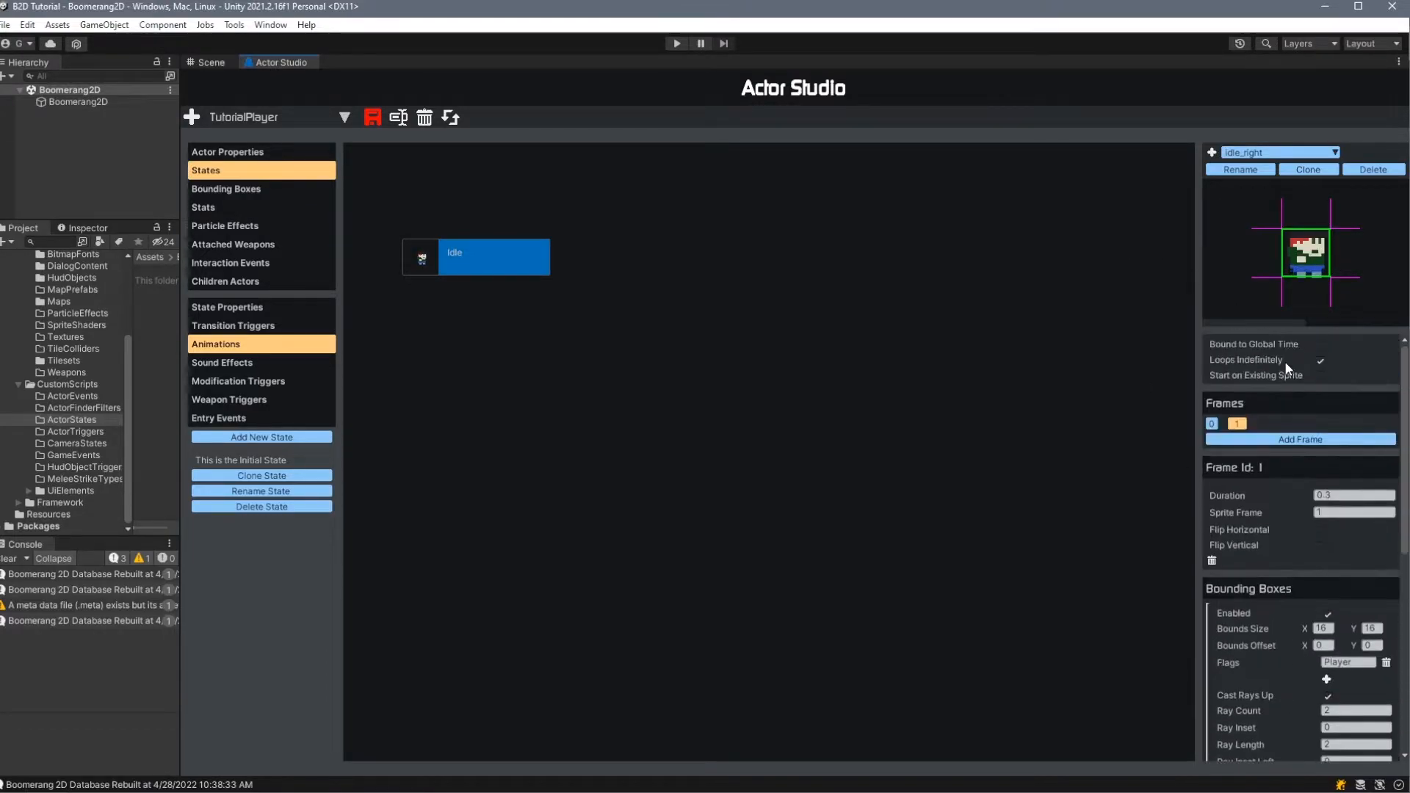
click(1213, 152)
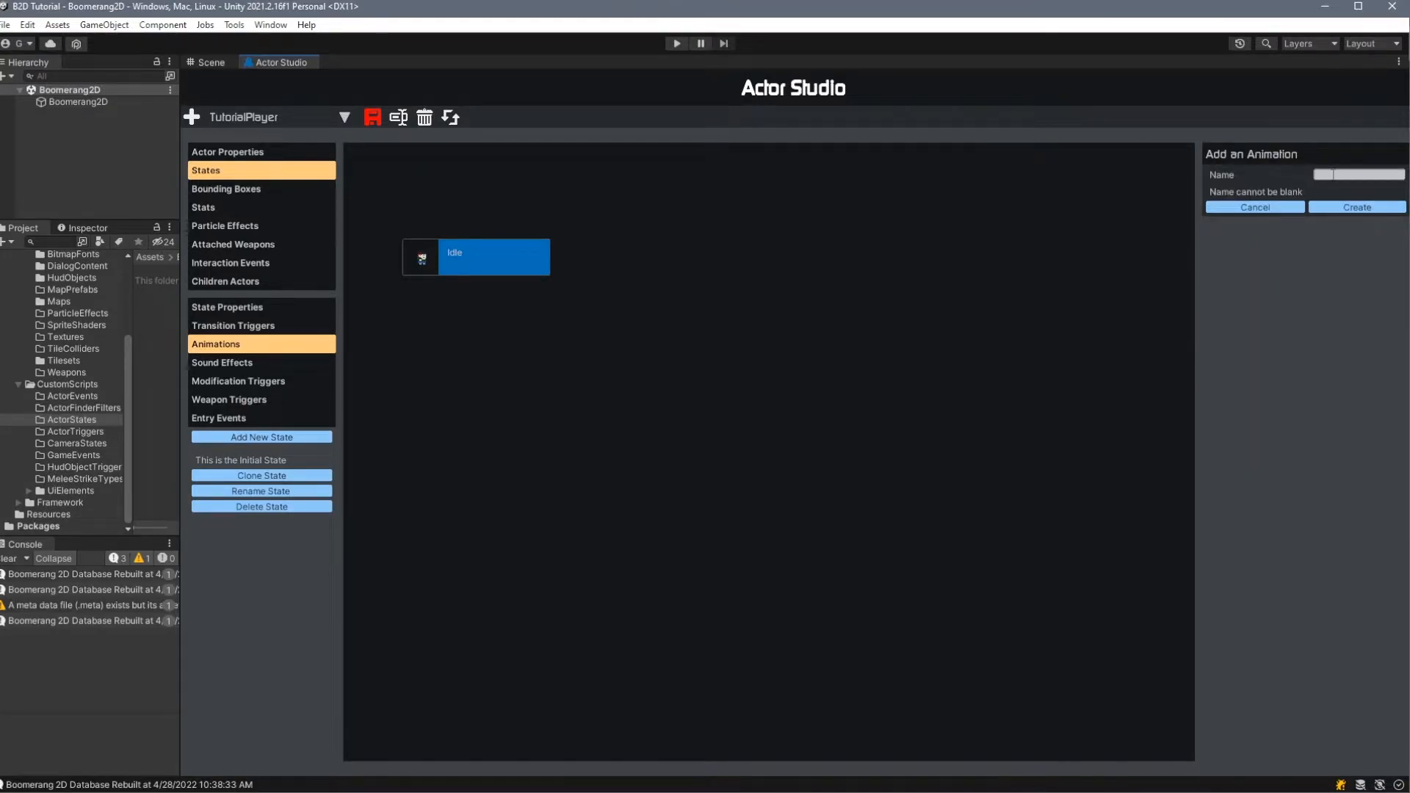
click(1251, 212)
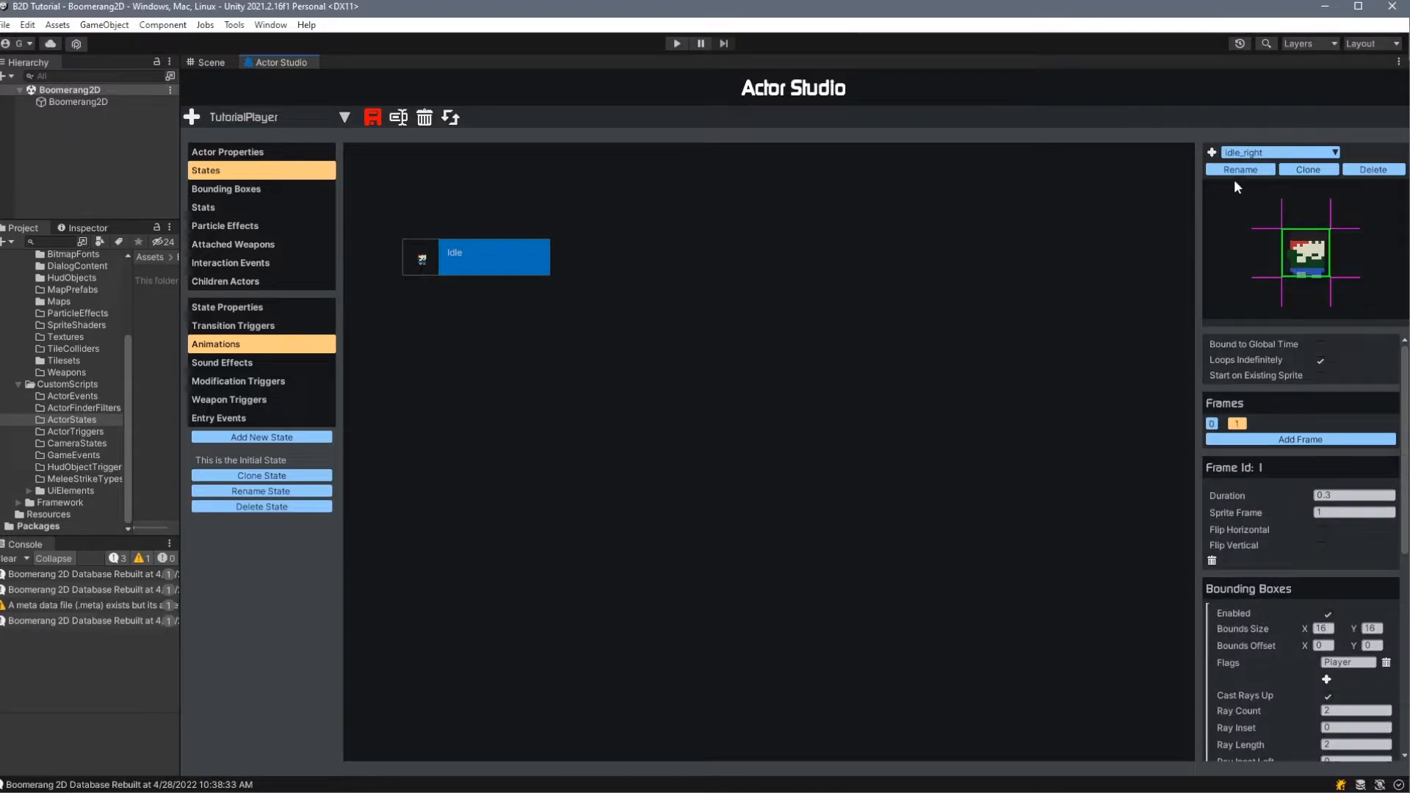
- Clone the Idle_right animation as Idle_left and select the new animation for editing
click(1311, 170)
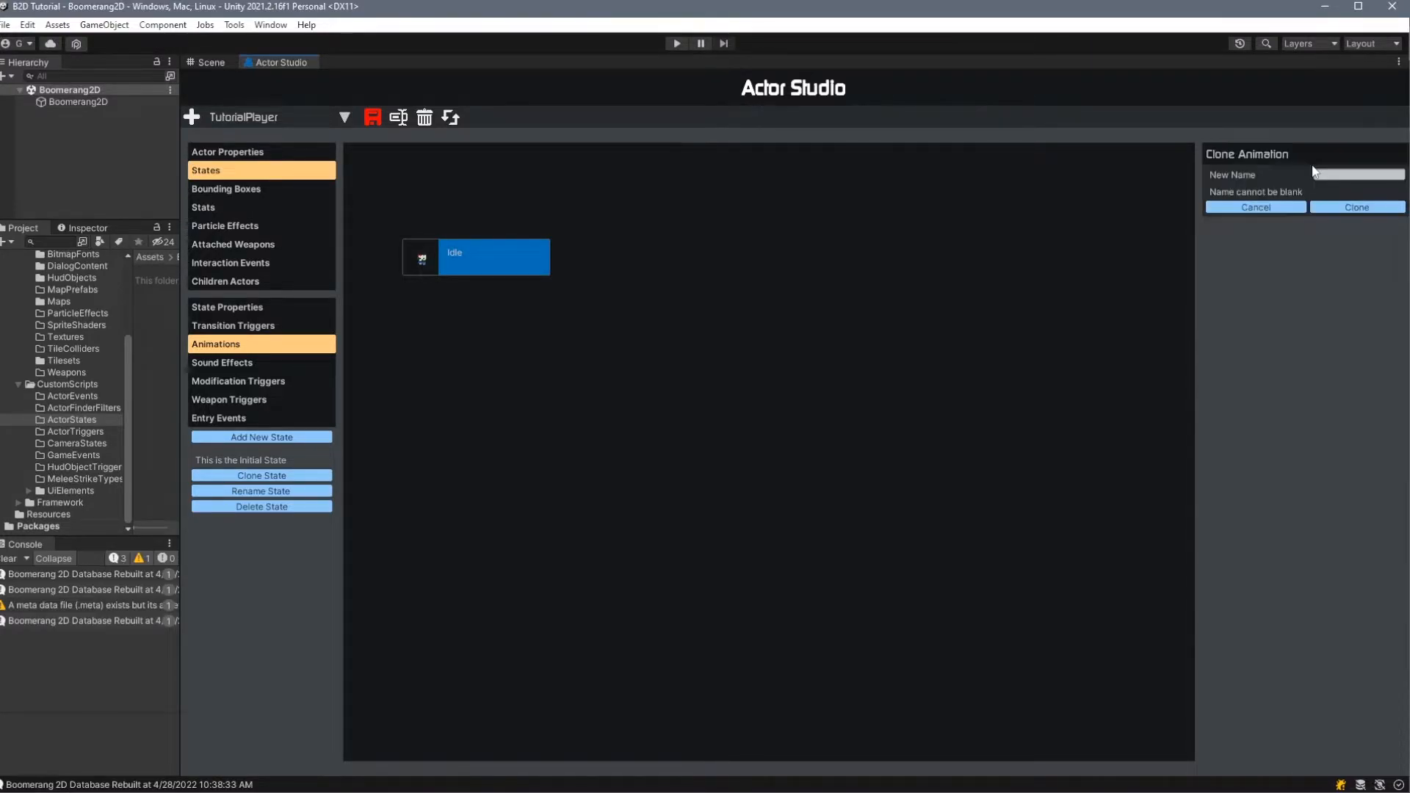
click(1329, 174)
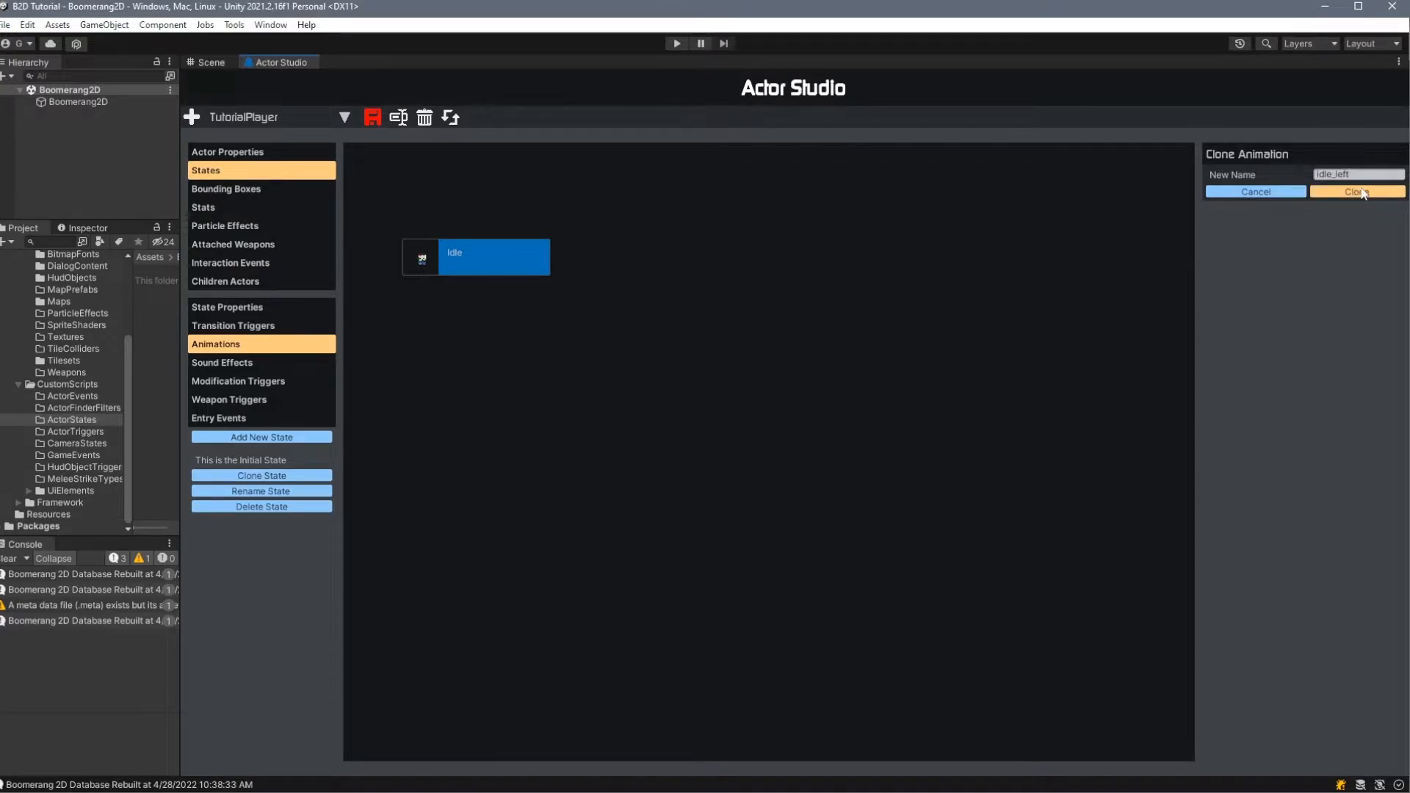
click(1358, 191)
click(1278, 152)
click(1249, 184)
click(1278, 152)
click(1249, 168)
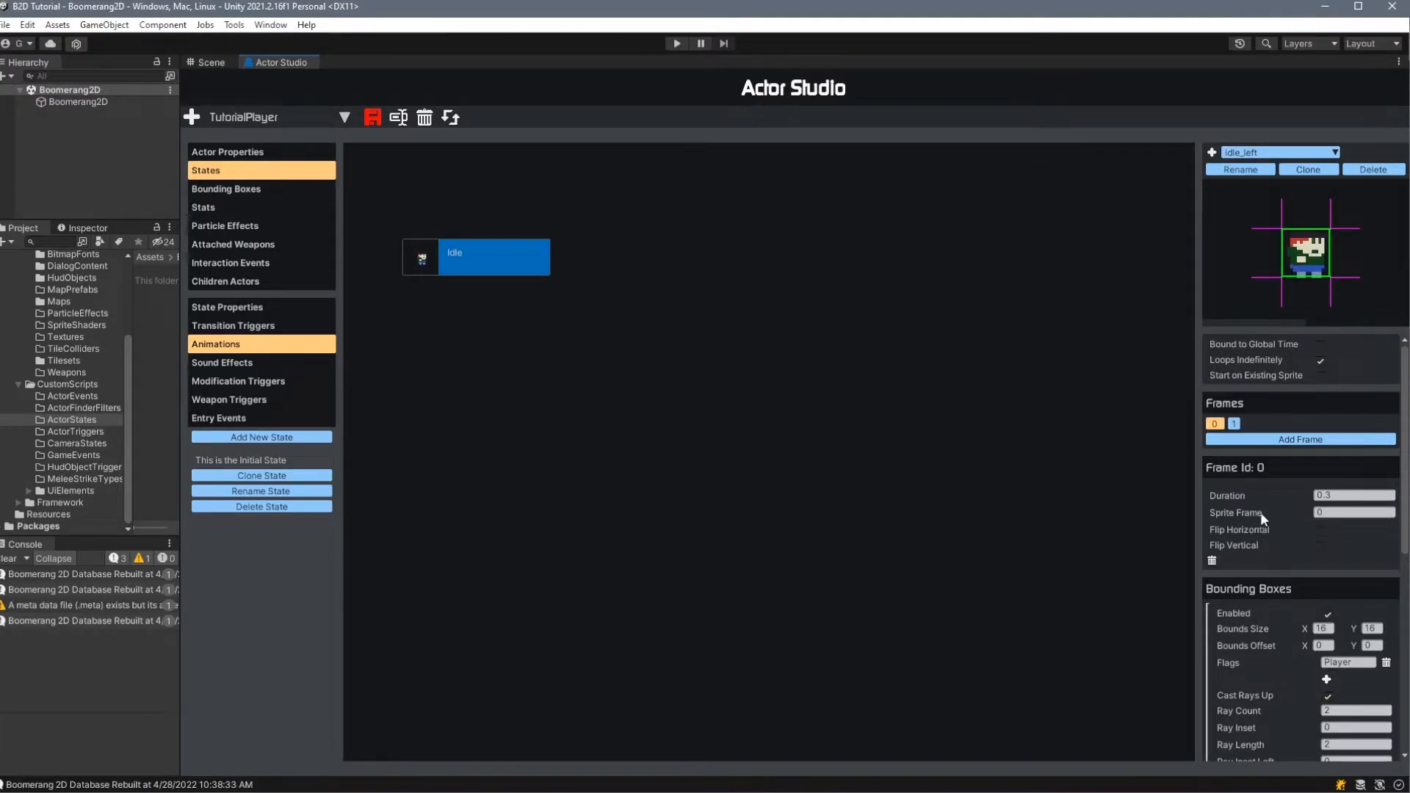
- Enable Flip Horizontal on frames 0 and 1 of the Idle_left animation, and compare it with Idle_right
click(1321, 531)
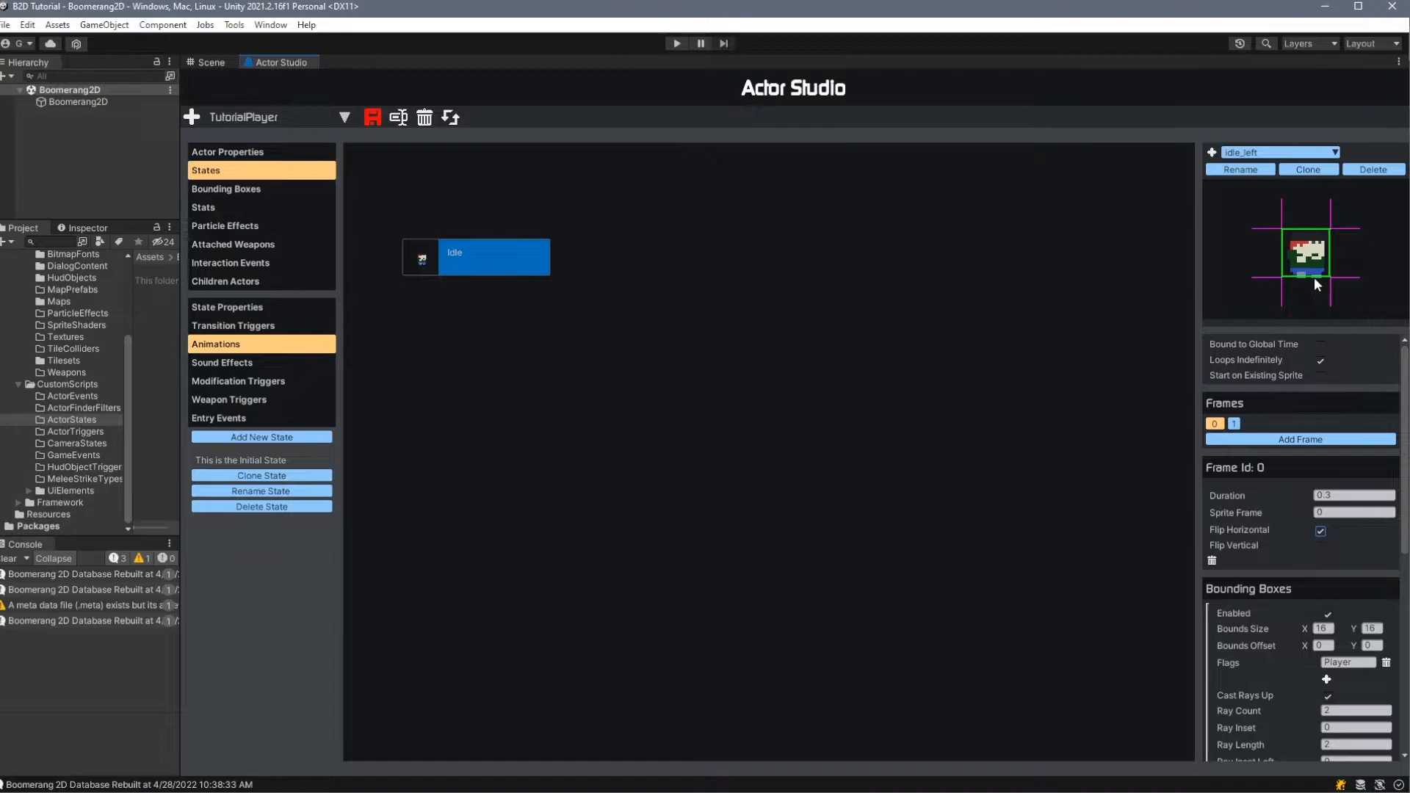
click(1236, 423)
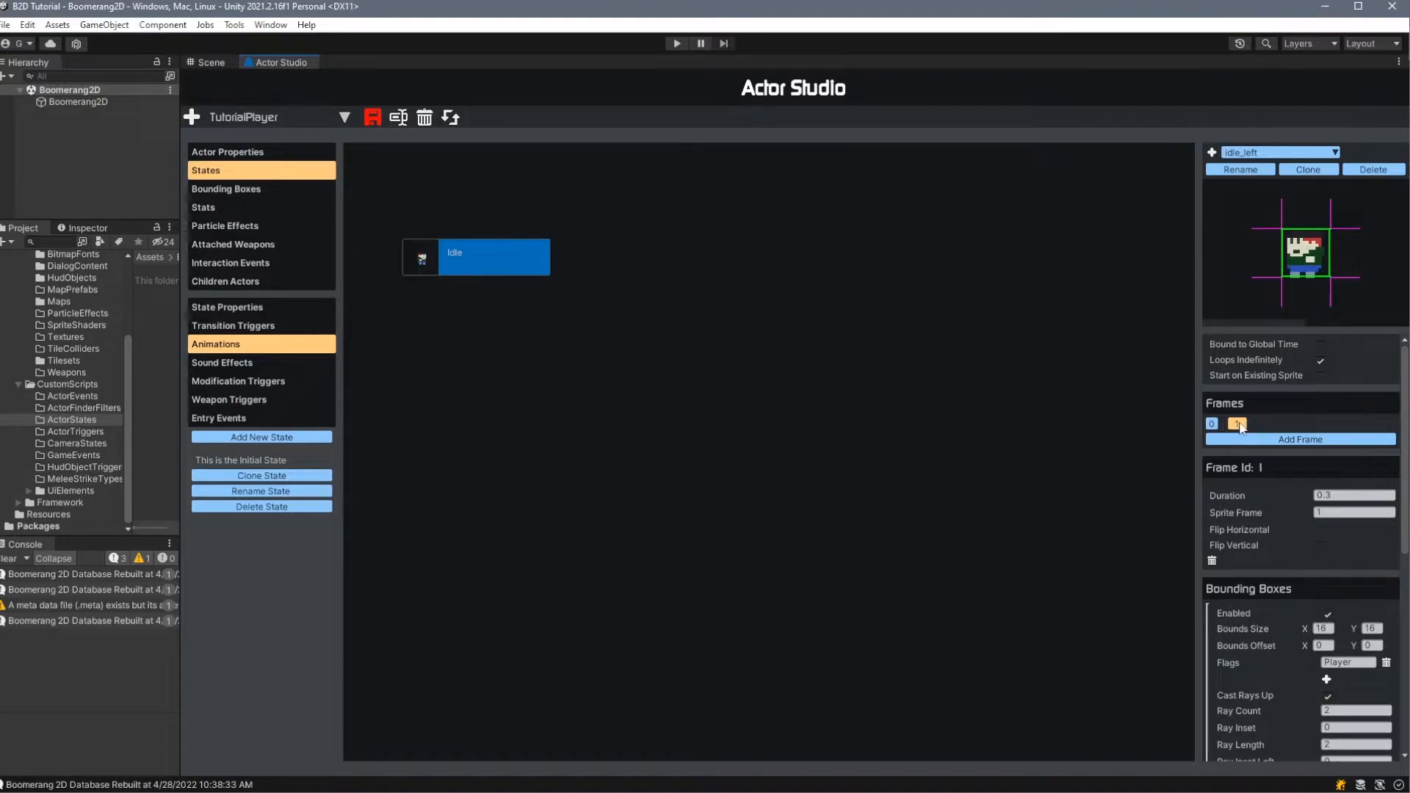
click(1320, 531)
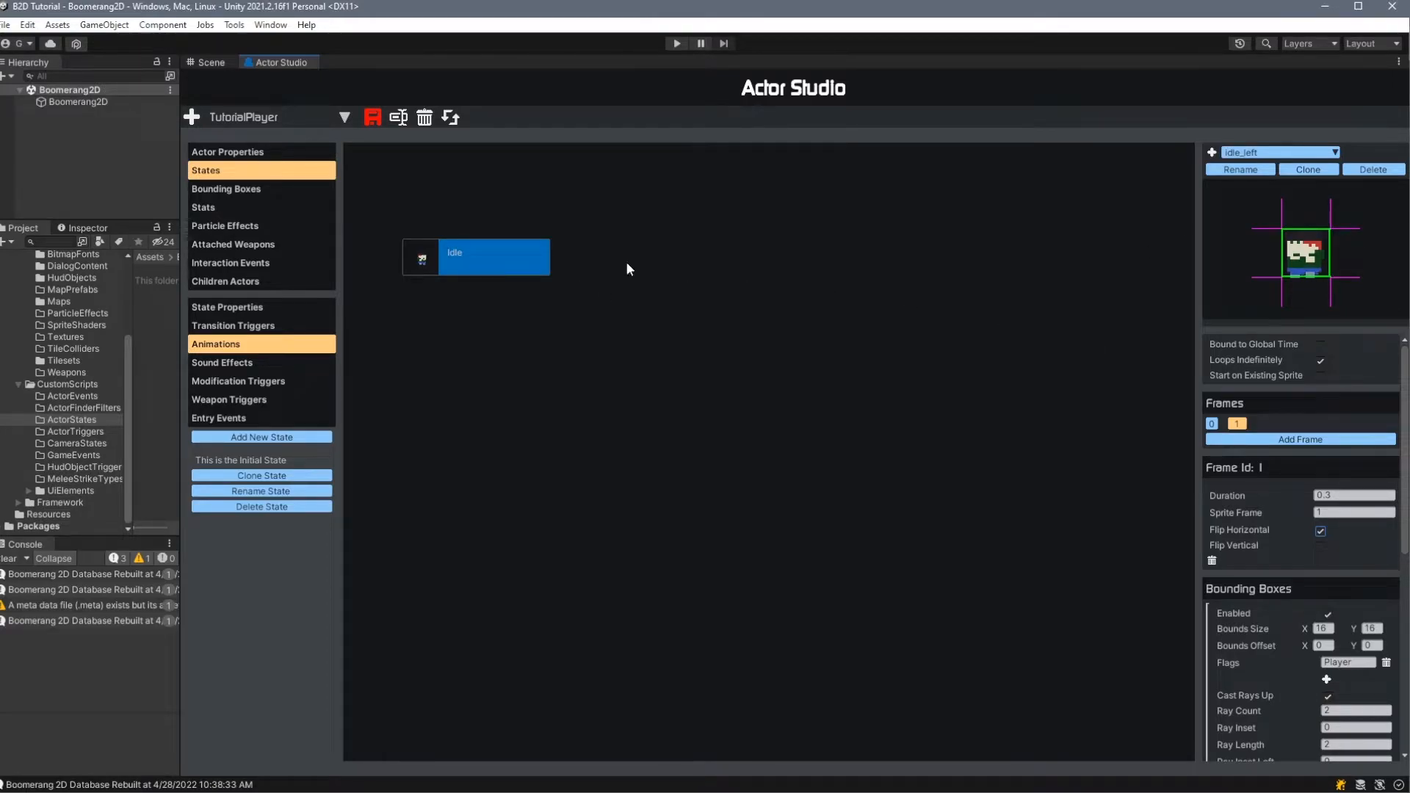
click(1272, 153)
click(1265, 170)
click(1272, 153)
click(1280, 187)
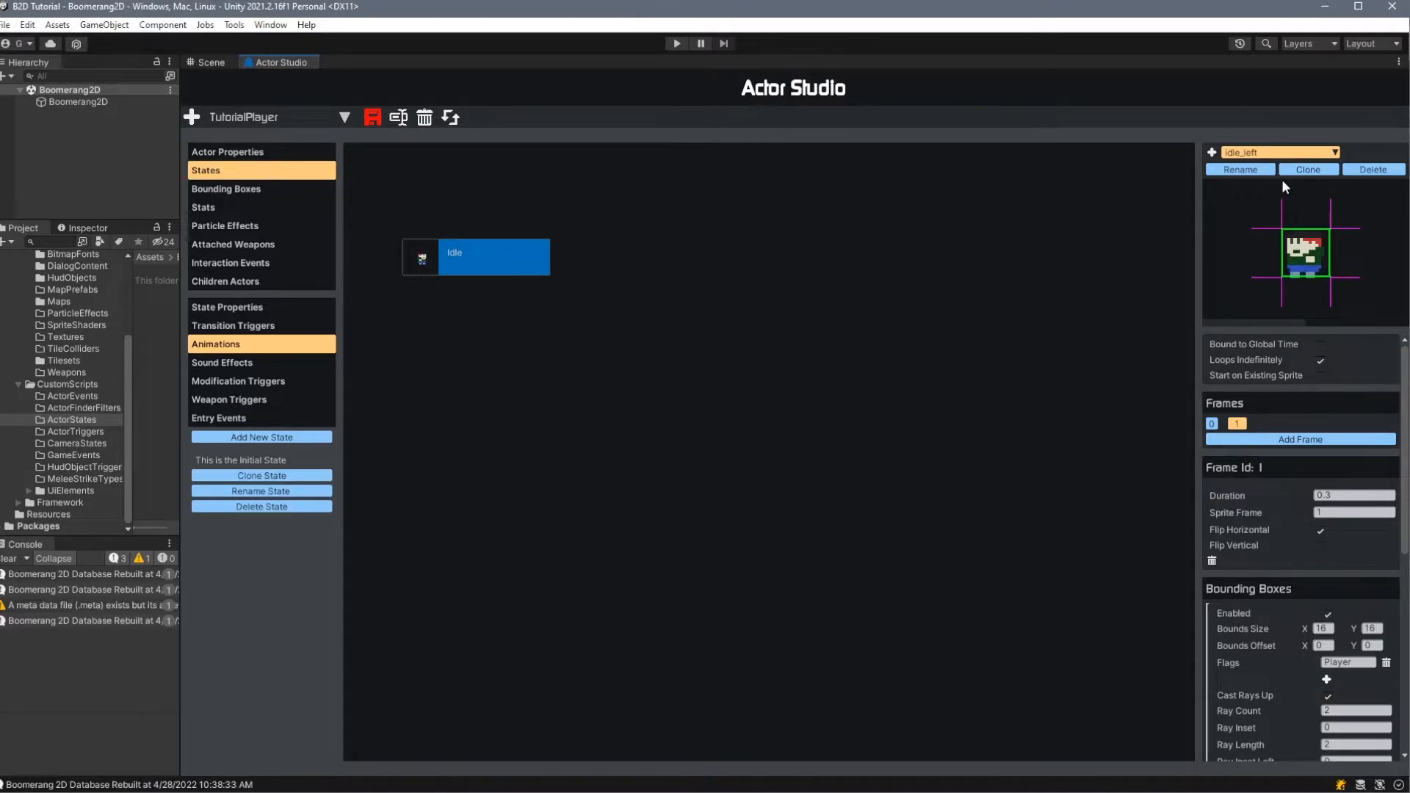
- Add a play condition to the Idle_left animation and look through the available trigger classes
scroll(1257, 404, down, 1)
scroll(1262, 462, down, 8)
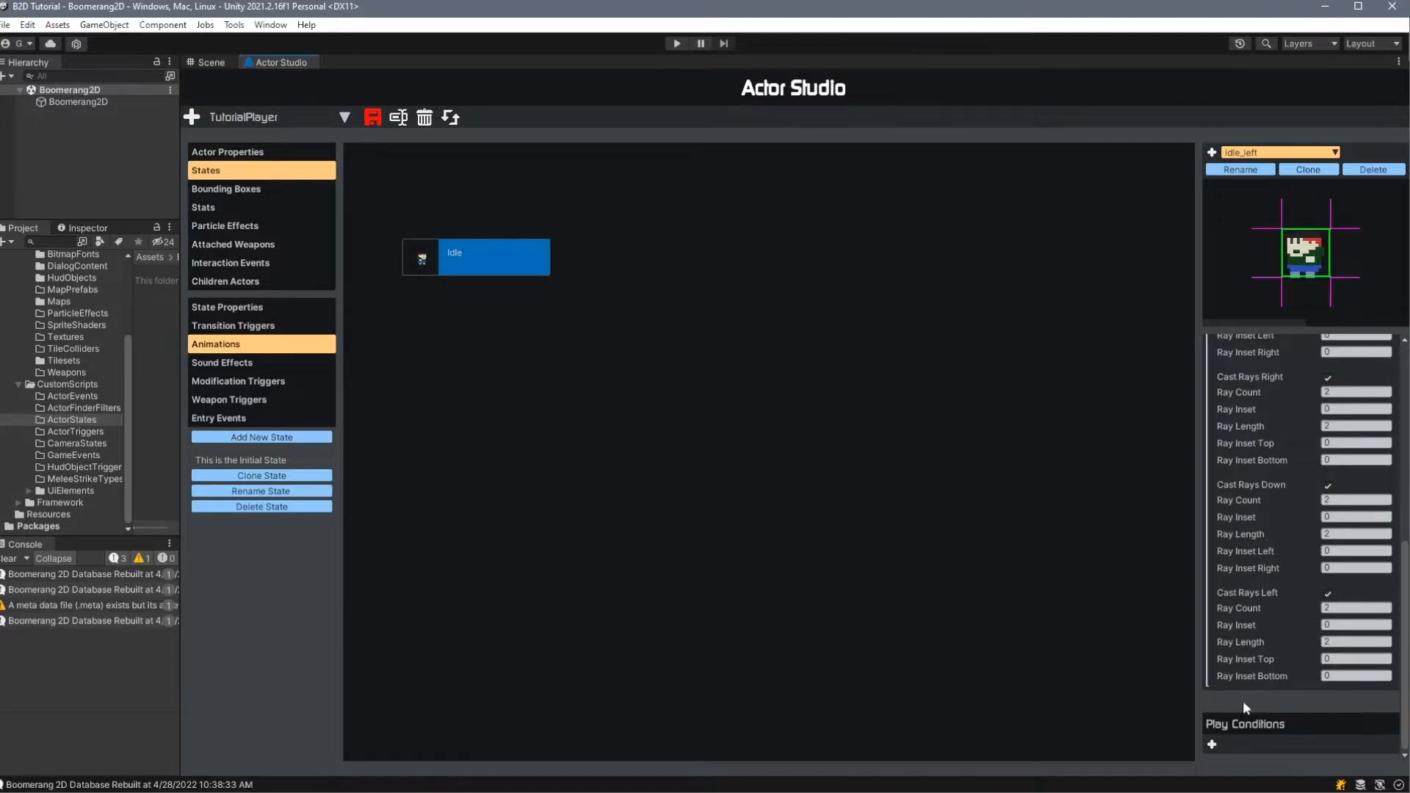
click(1210, 746)
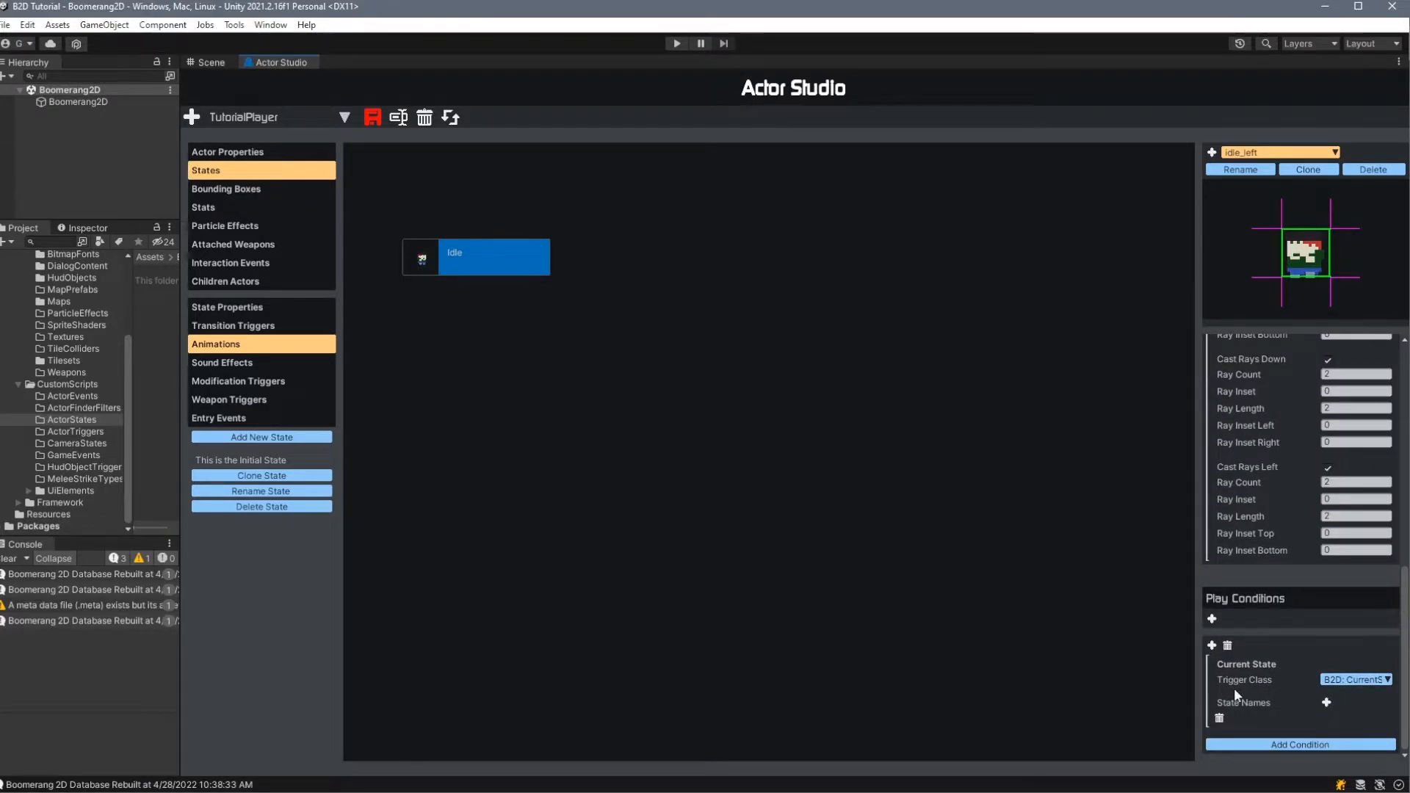
click(1369, 680)
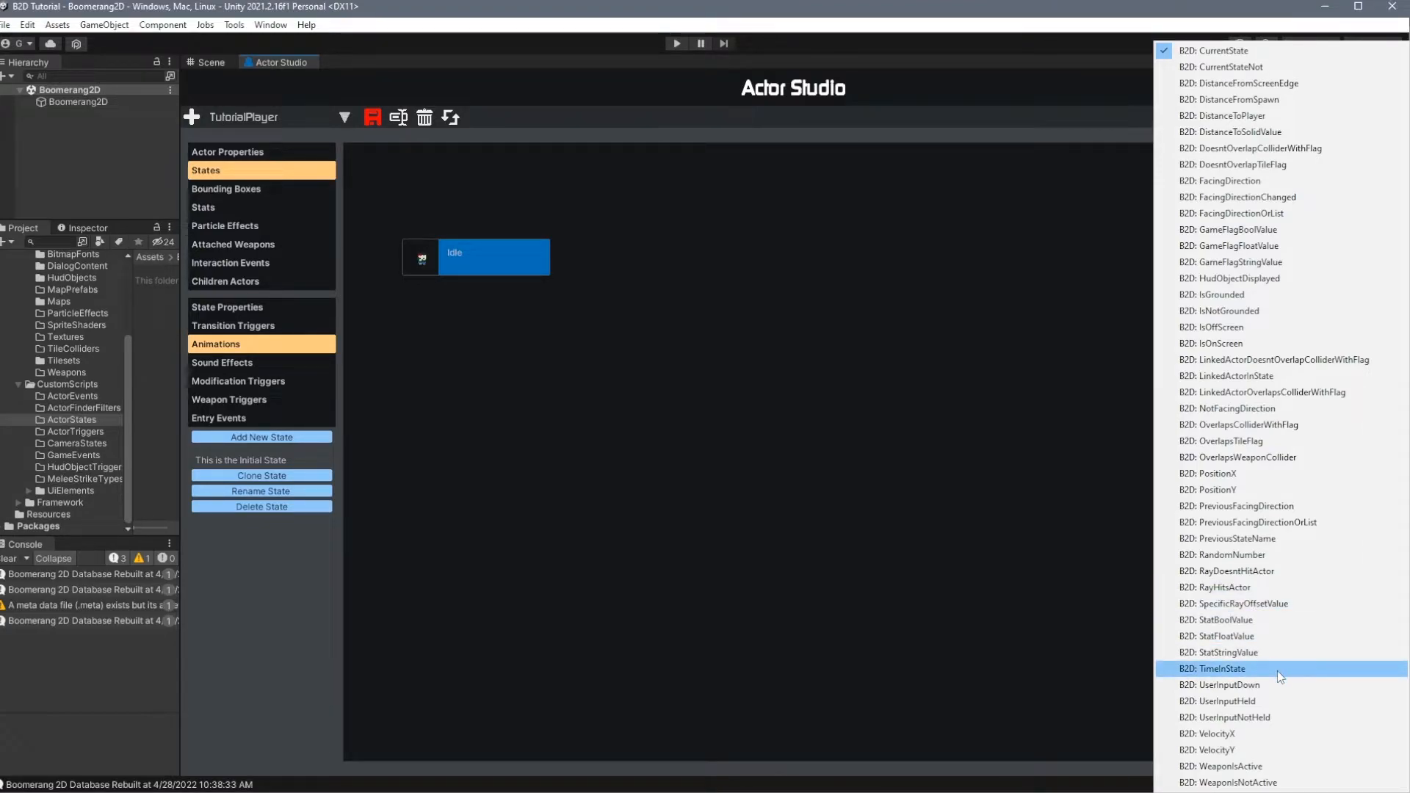
key(Escape)
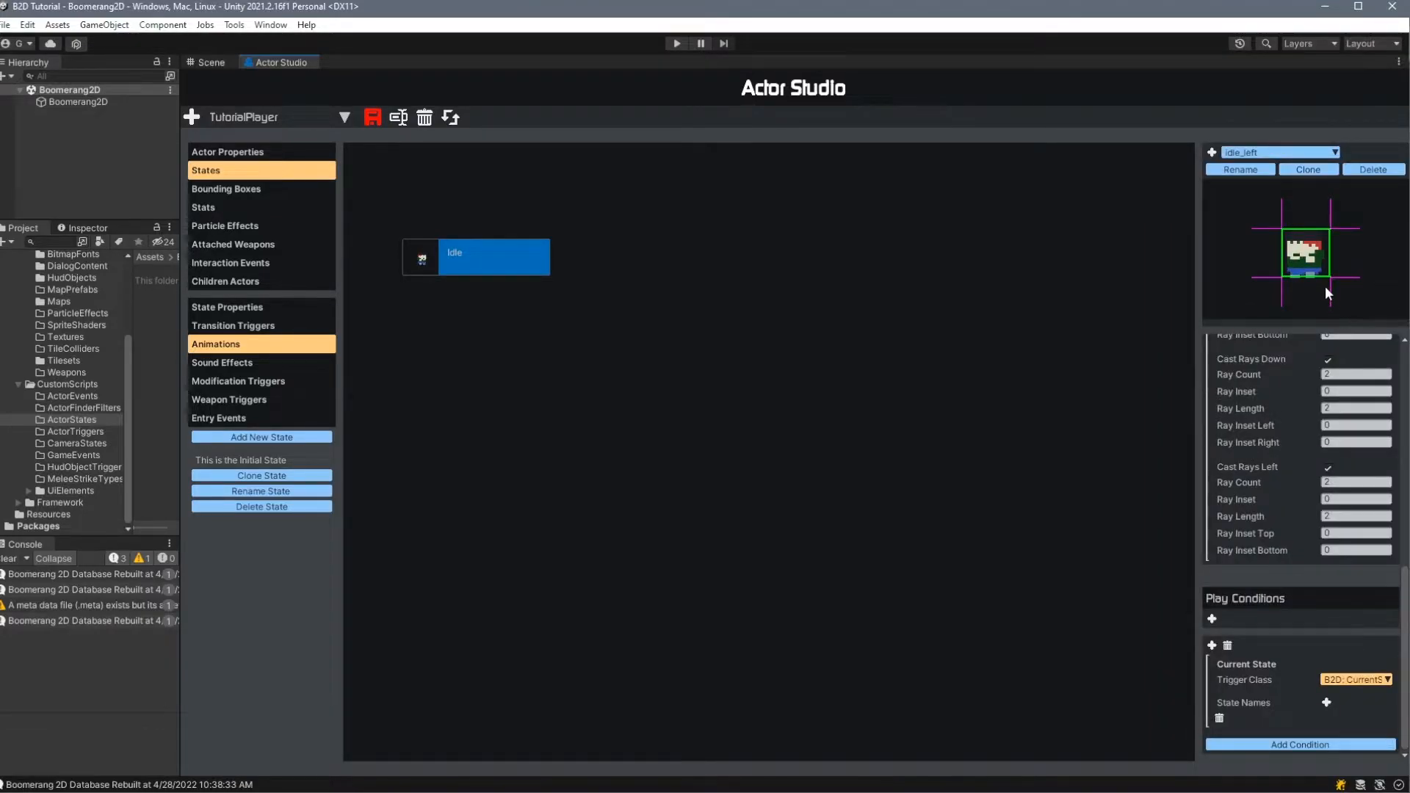
- Try the FacingDirection, PositionX and UserInputDown trigger classes on Idle_left's play condition, and examine their options
click(1347, 679)
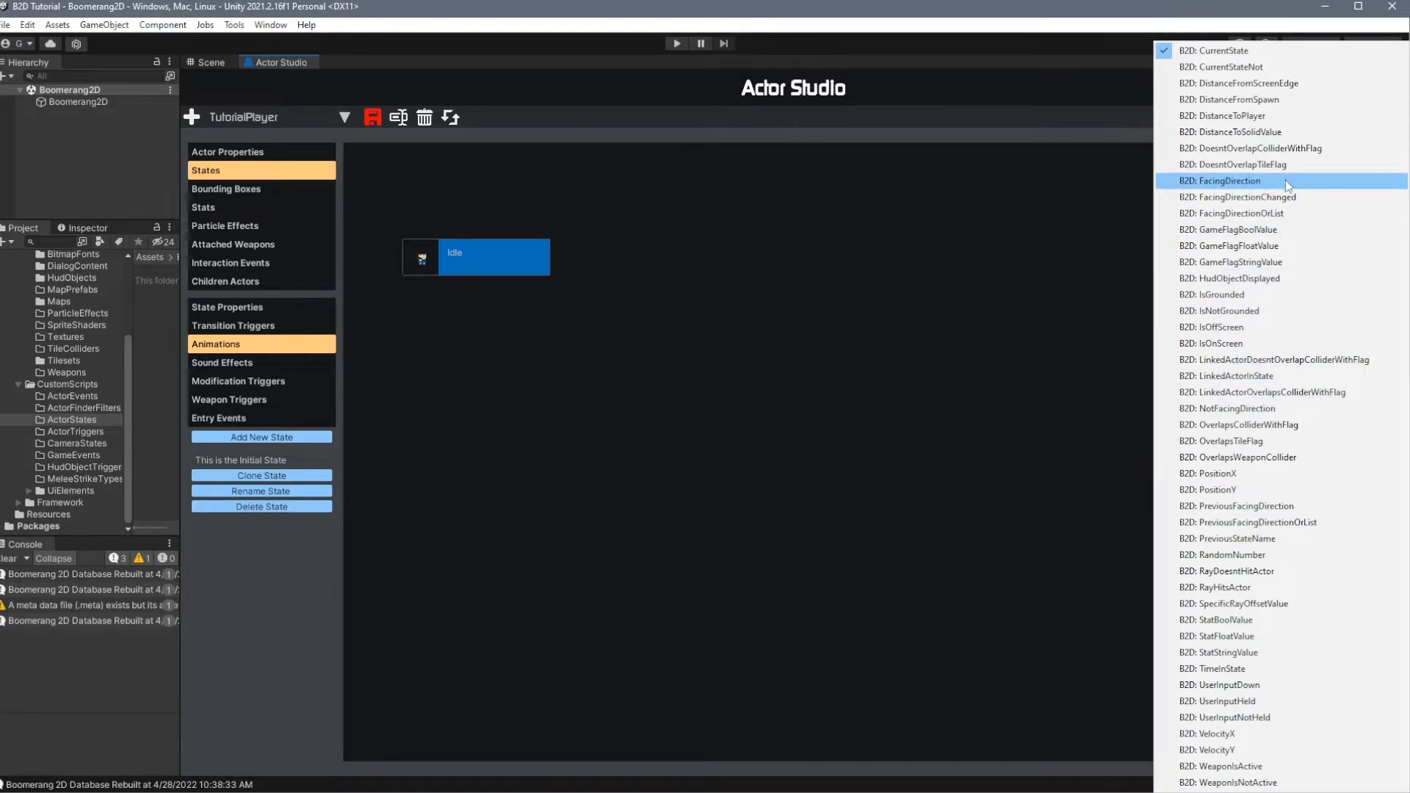
click(1285, 180)
click(1371, 681)
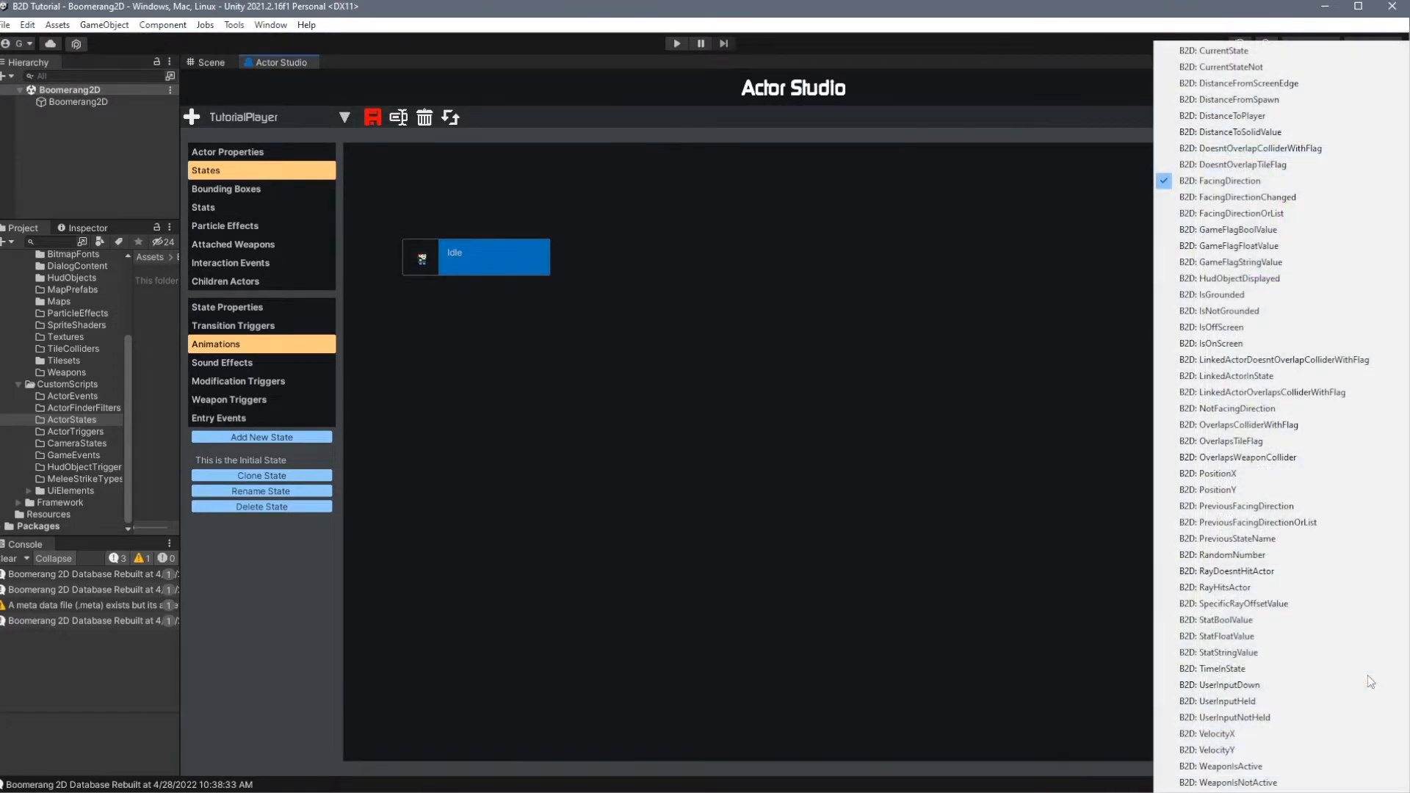
click(1347, 474)
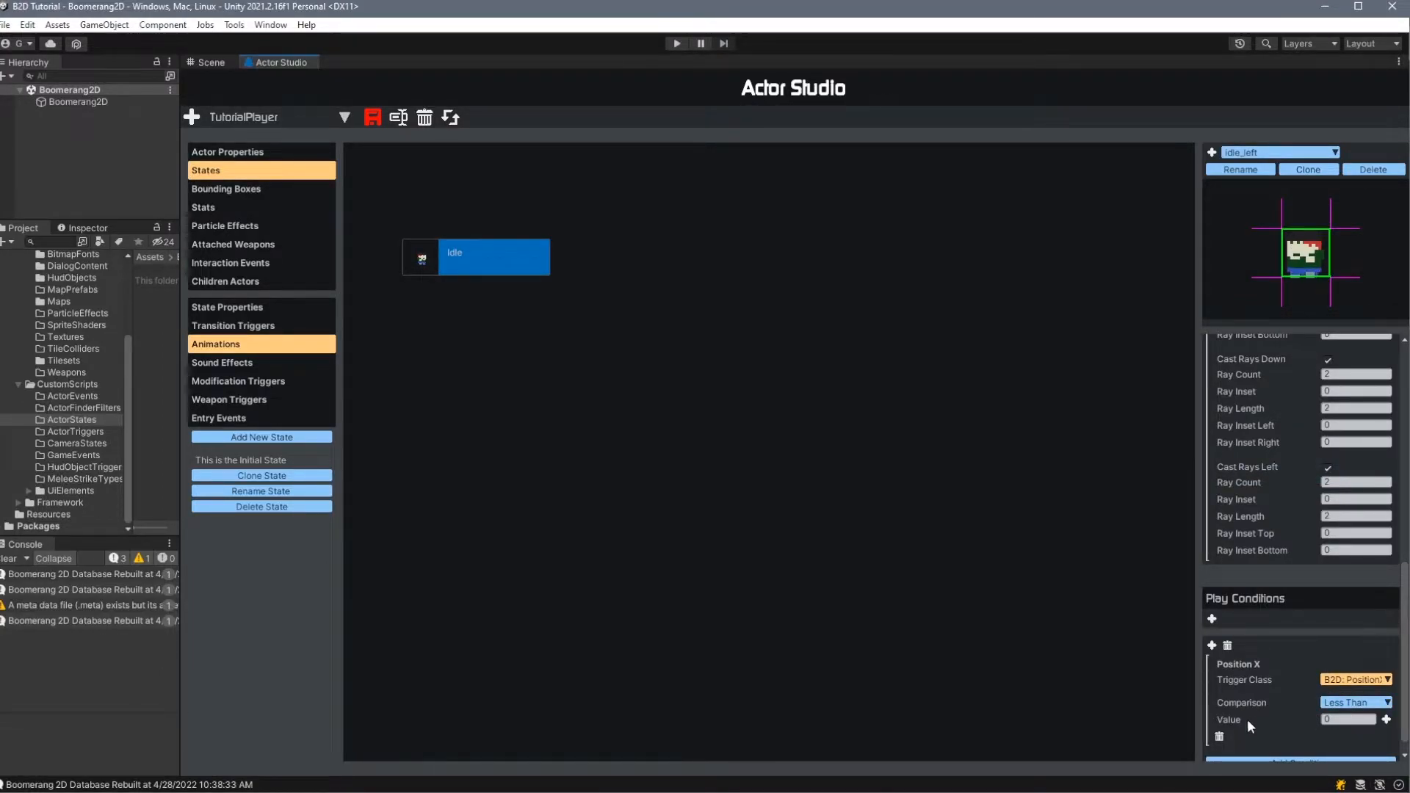
click(1357, 680)
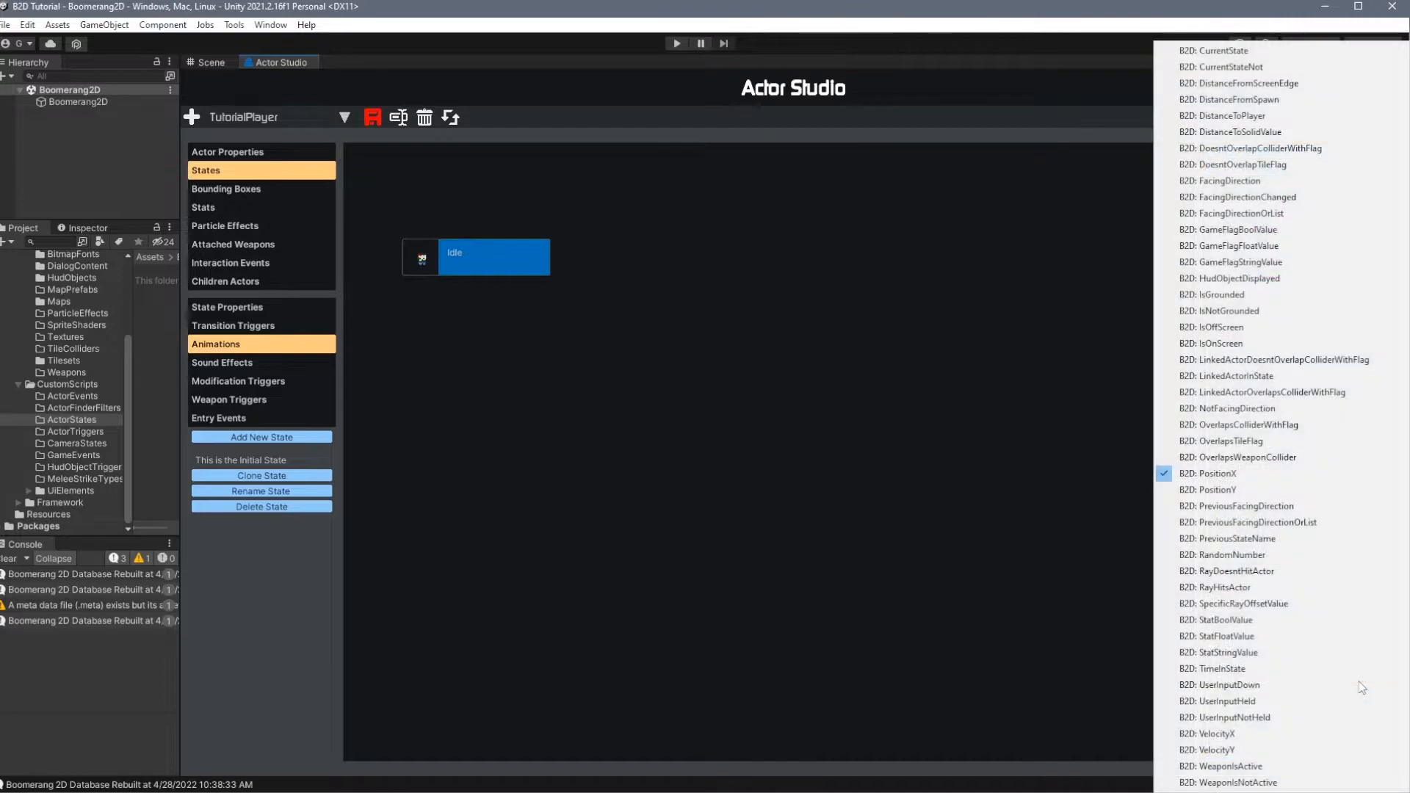
click(1276, 685)
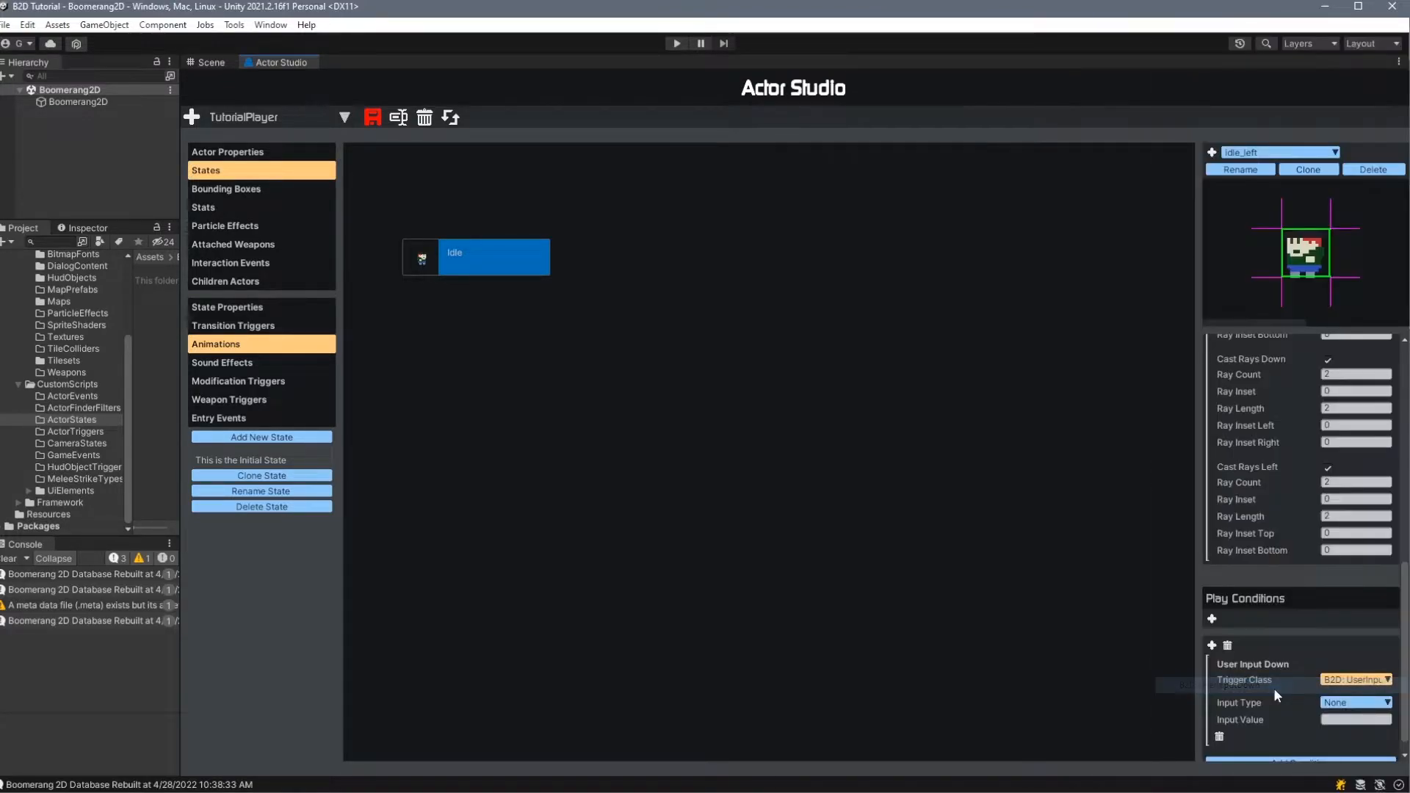
click(1354, 705)
click(1354, 706)
click(1260, 737)
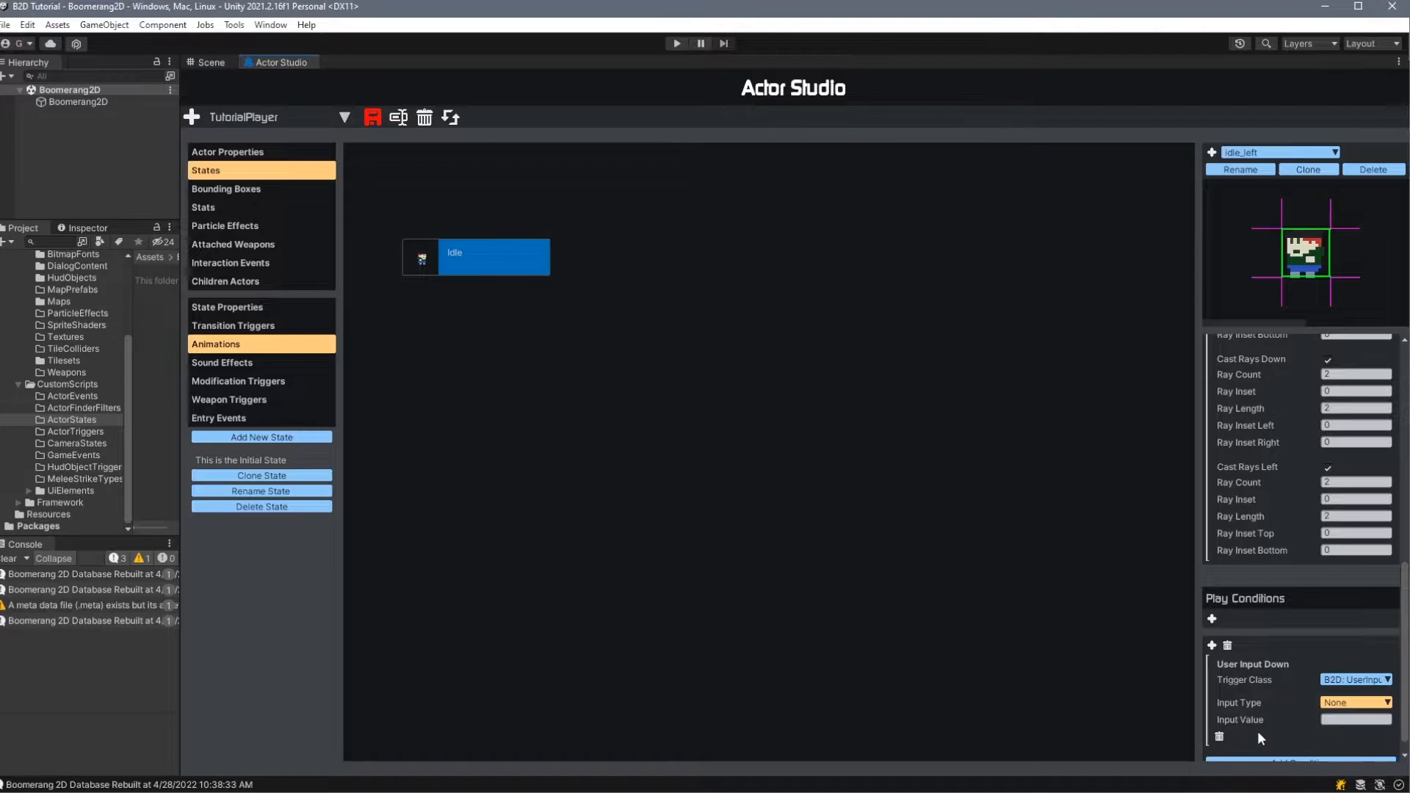
- Set Idle_left's play condition to the FacingDirection trigger class with the facing direction Left
click(1358, 680)
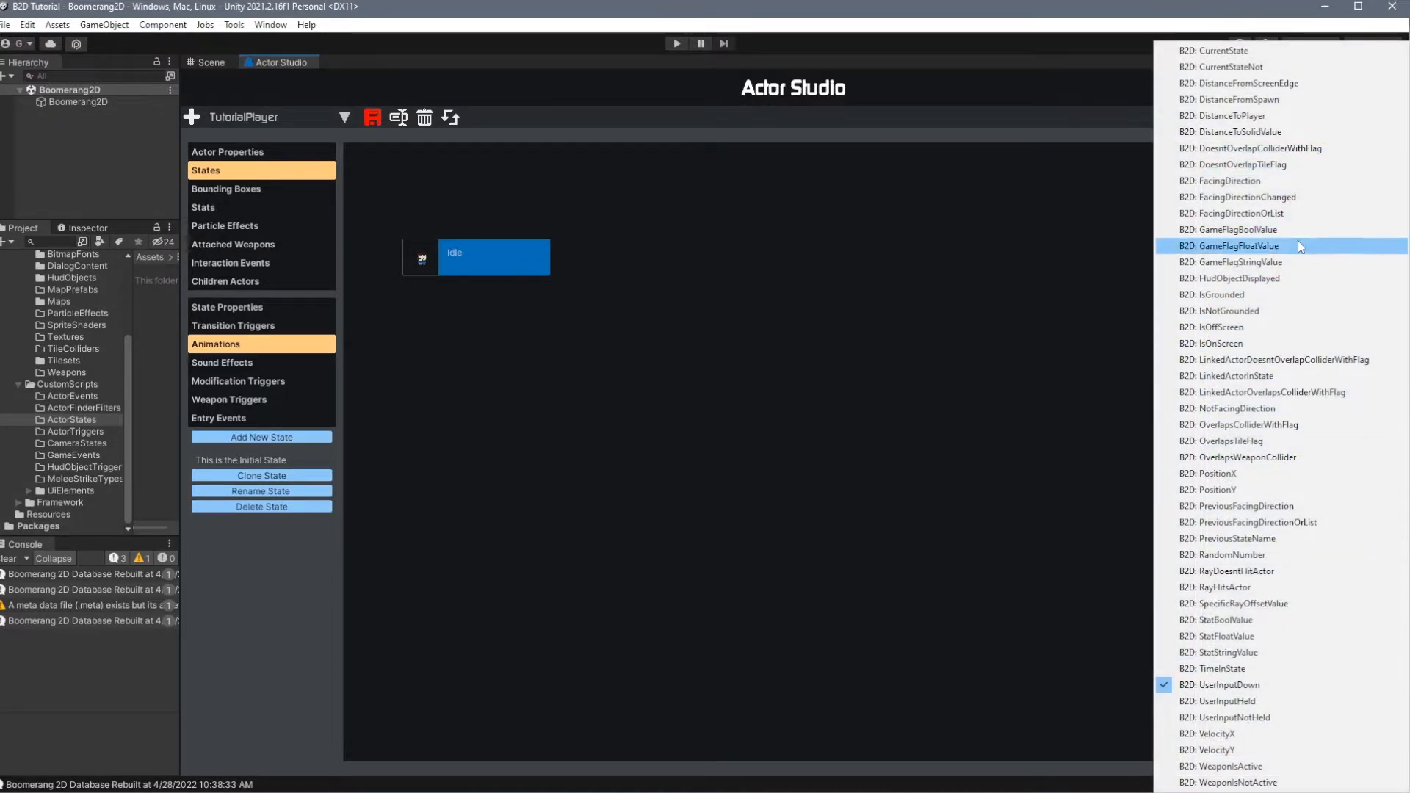
click(1277, 182)
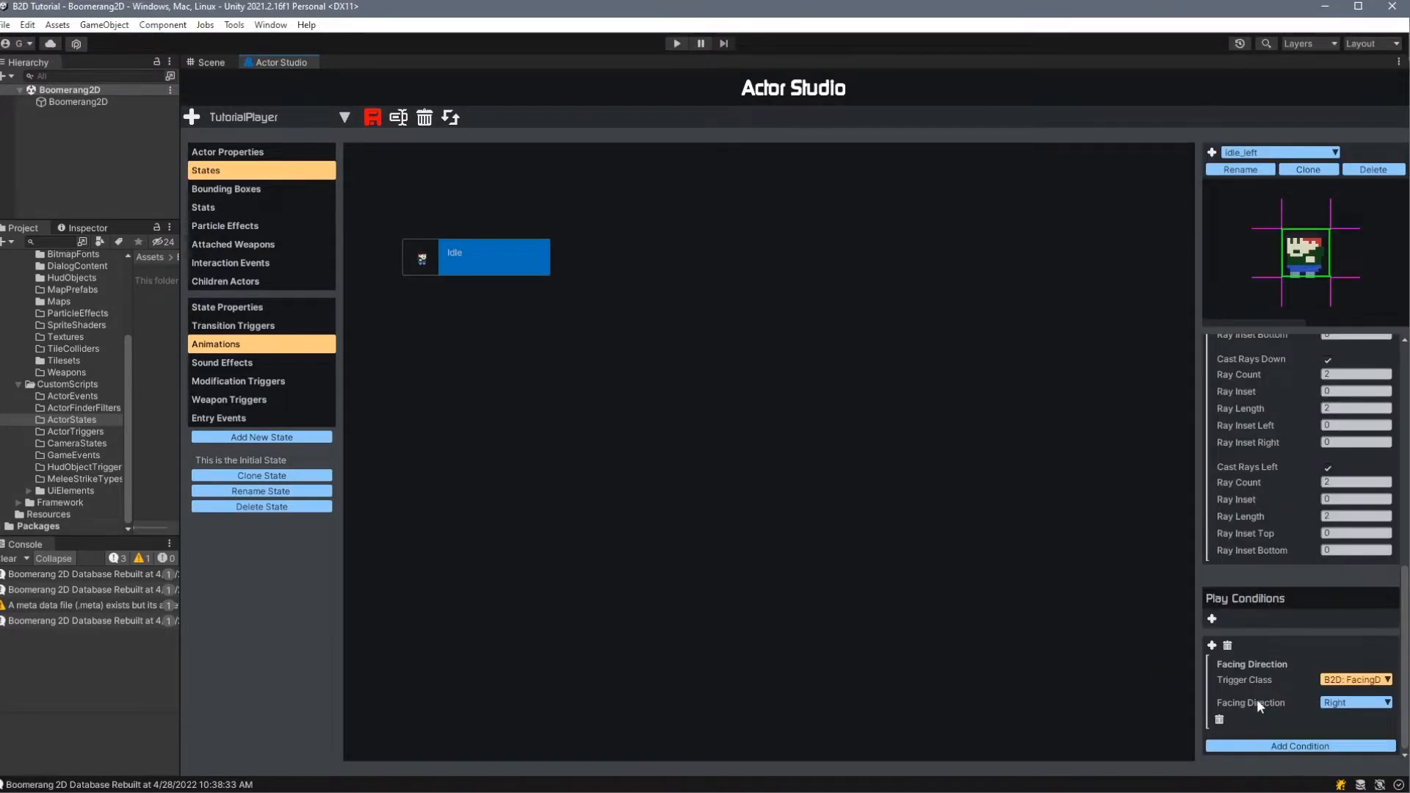
click(1346, 706)
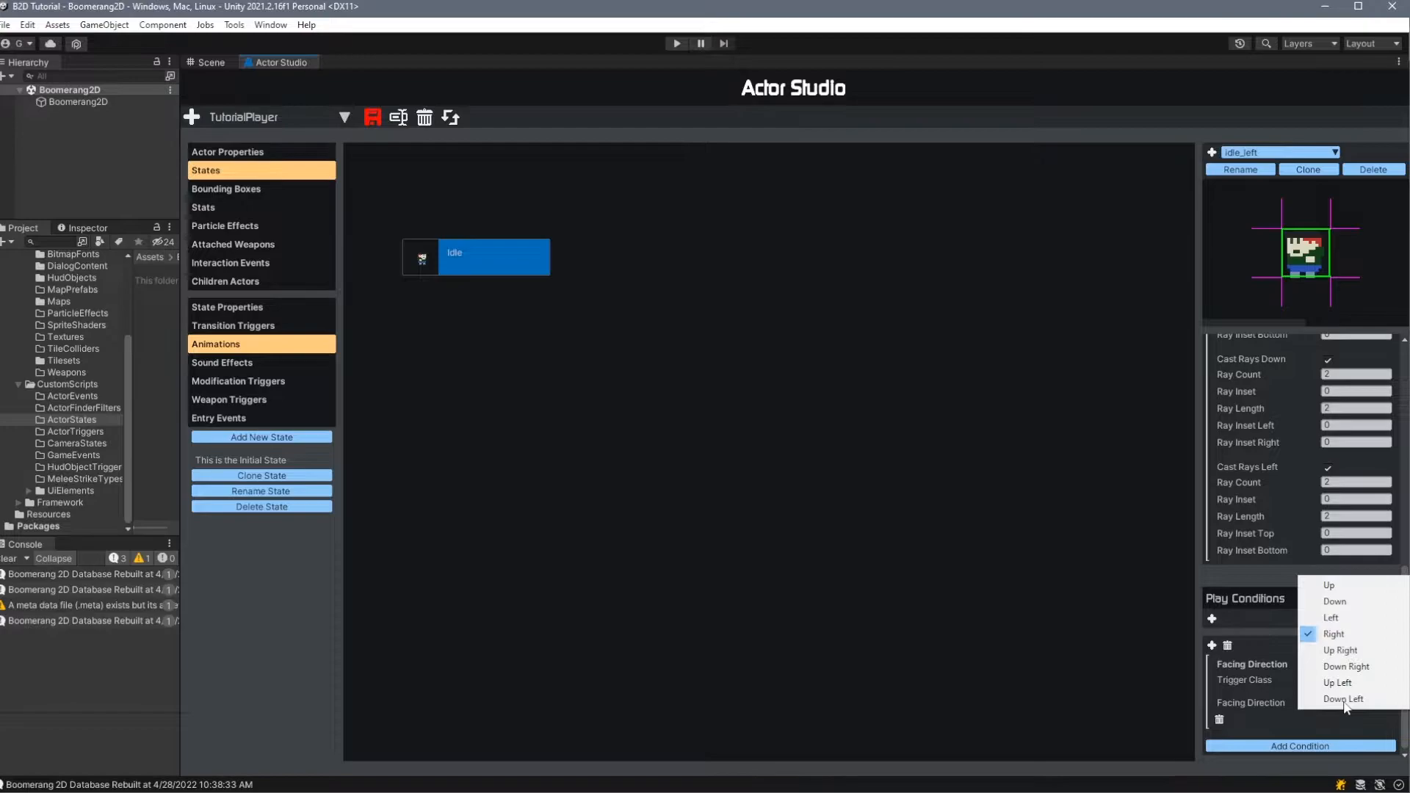
click(1355, 620)
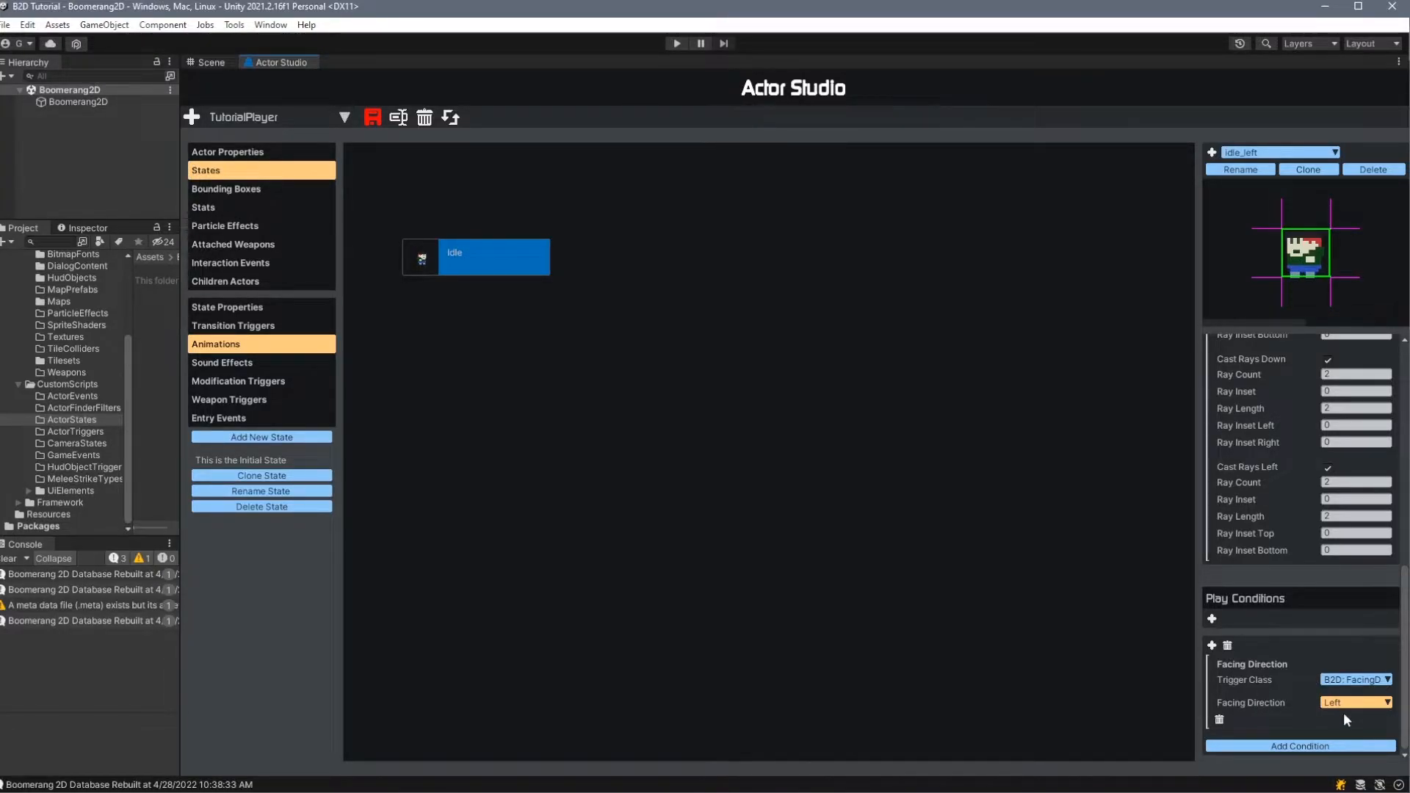
- Compare the play conditions of the Idle_right and Idle_left animations
click(1278, 152)
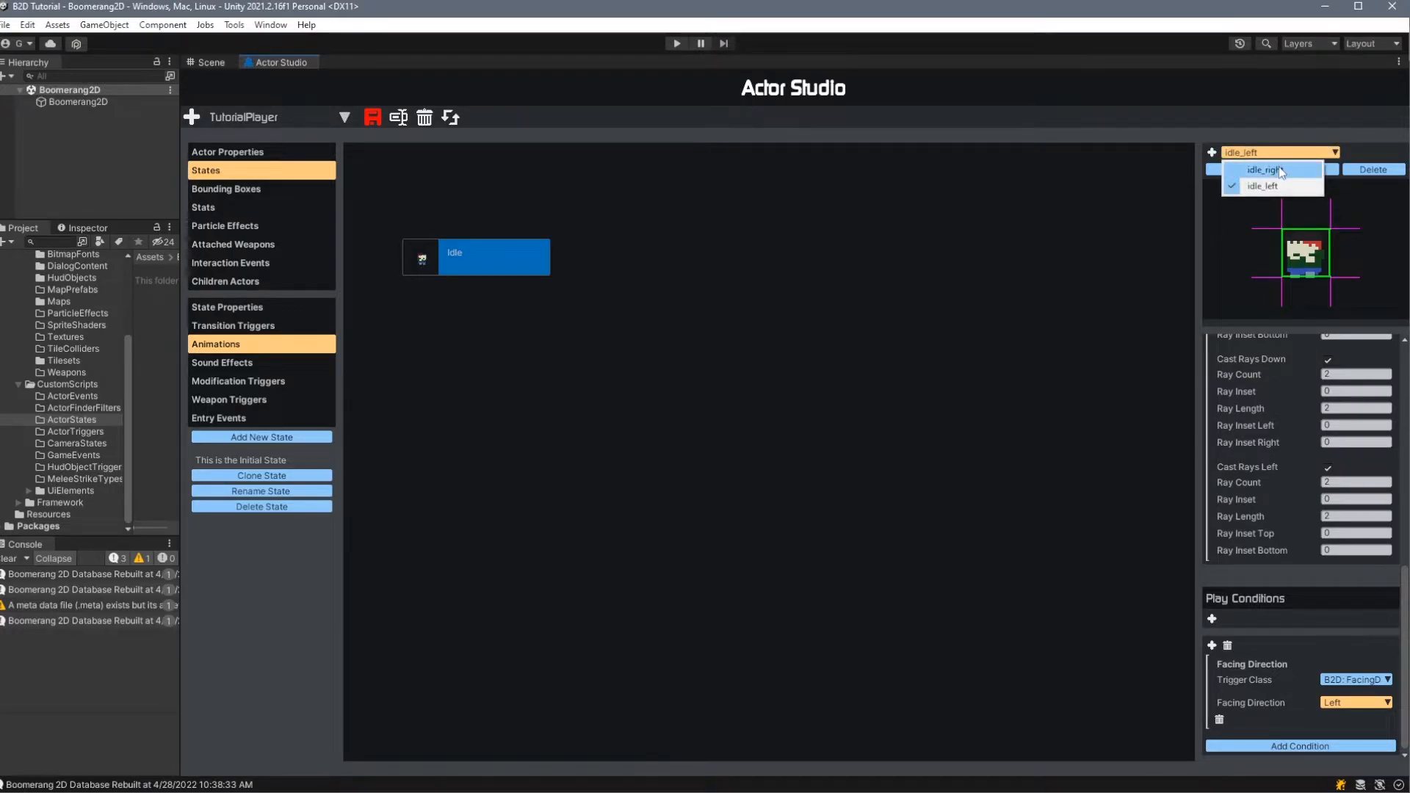
click(1252, 179)
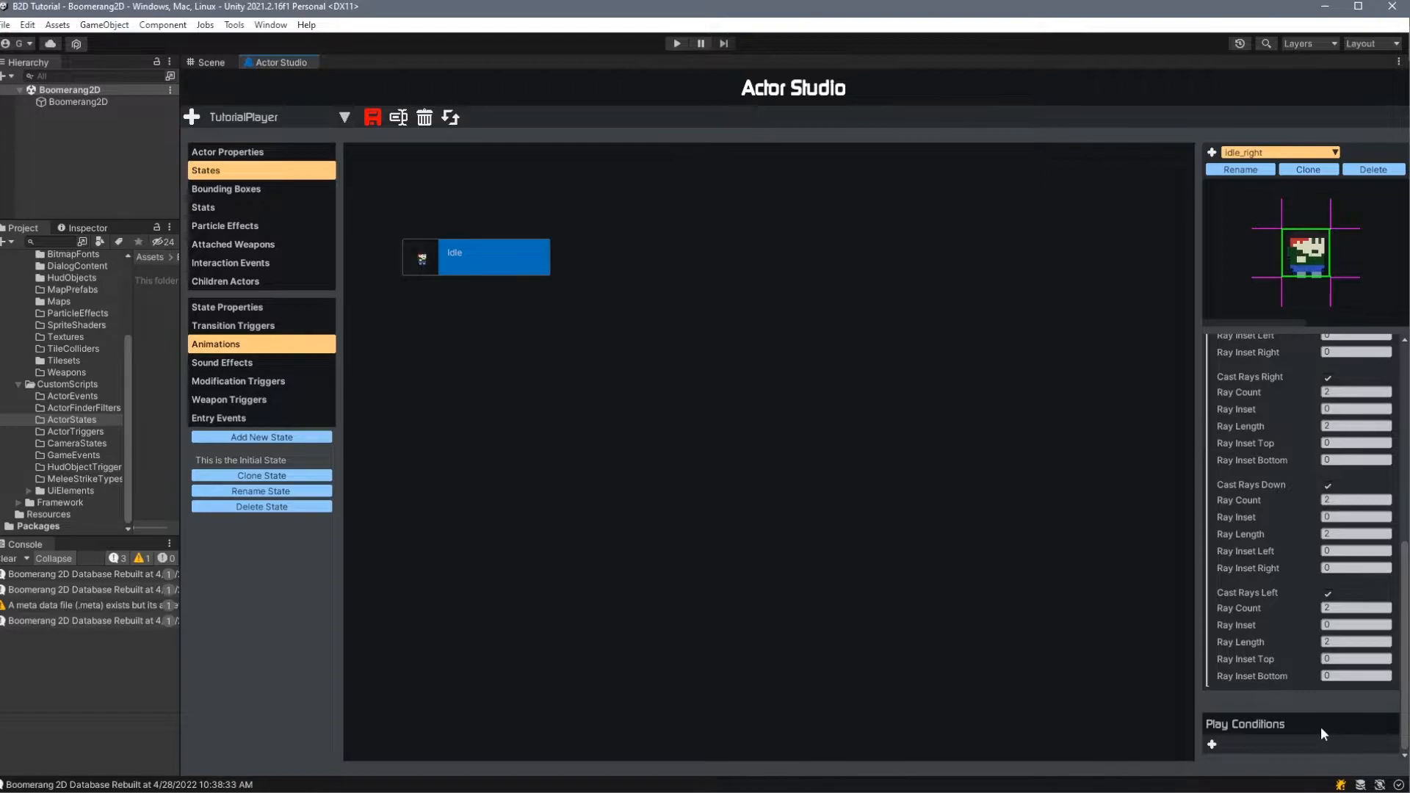
click(1294, 154)
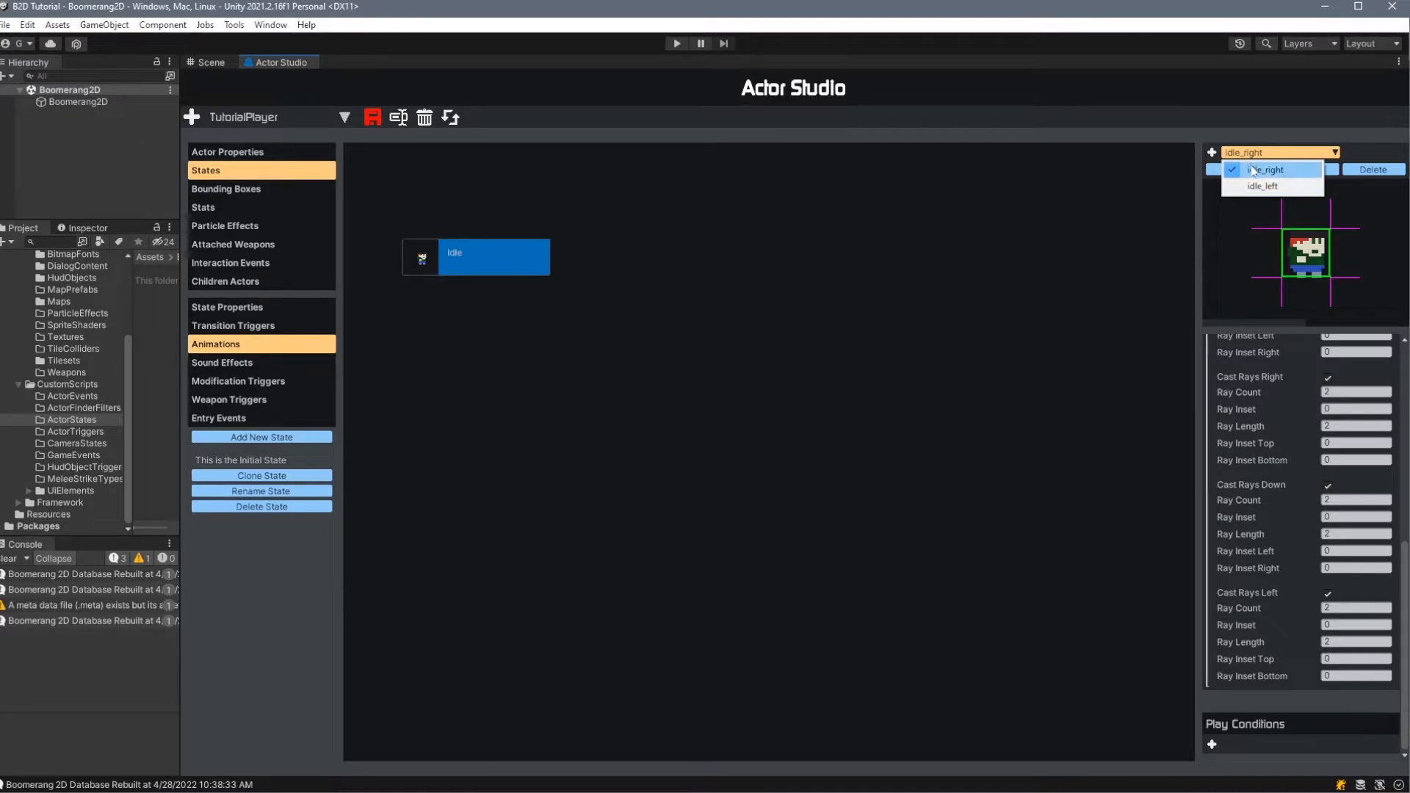
click(1278, 185)
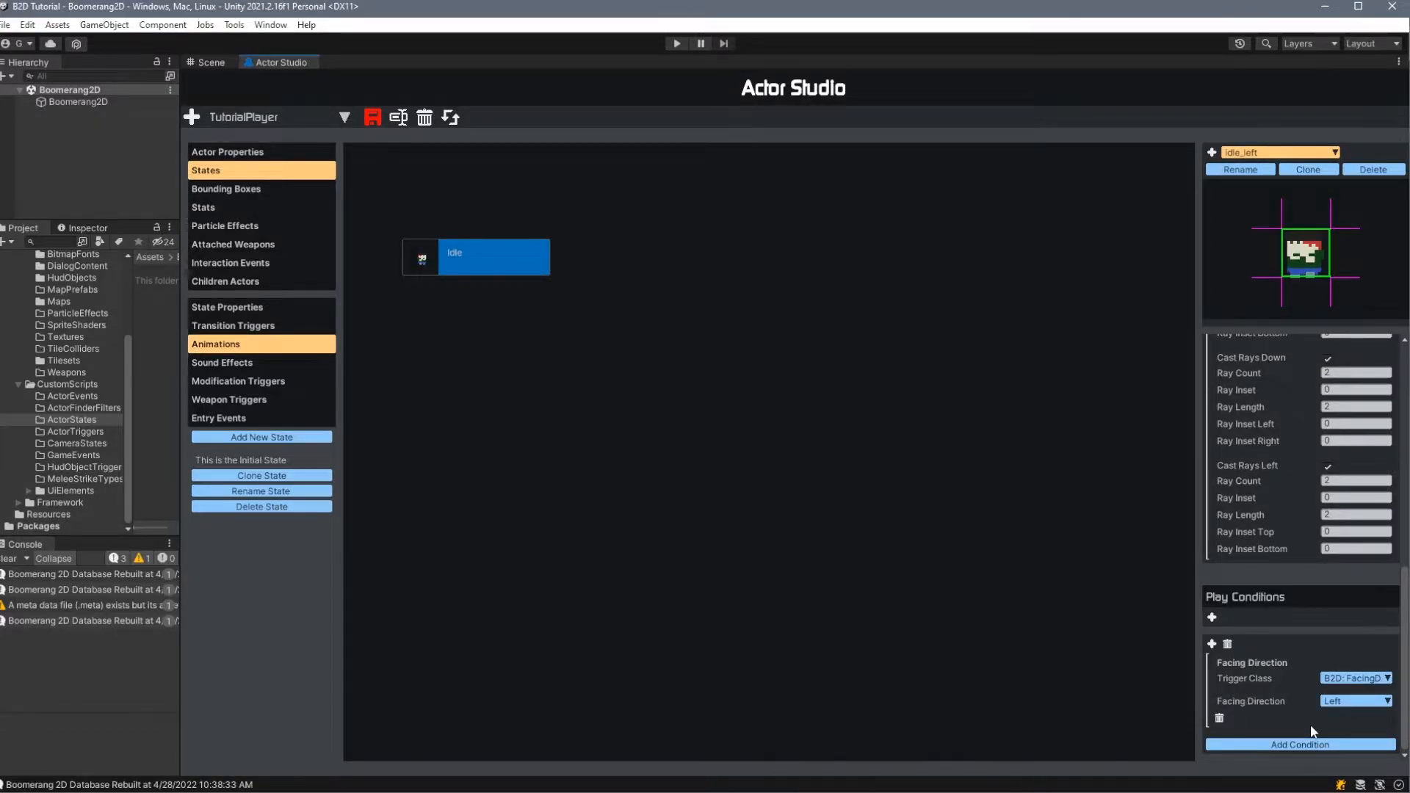
click(1273, 156)
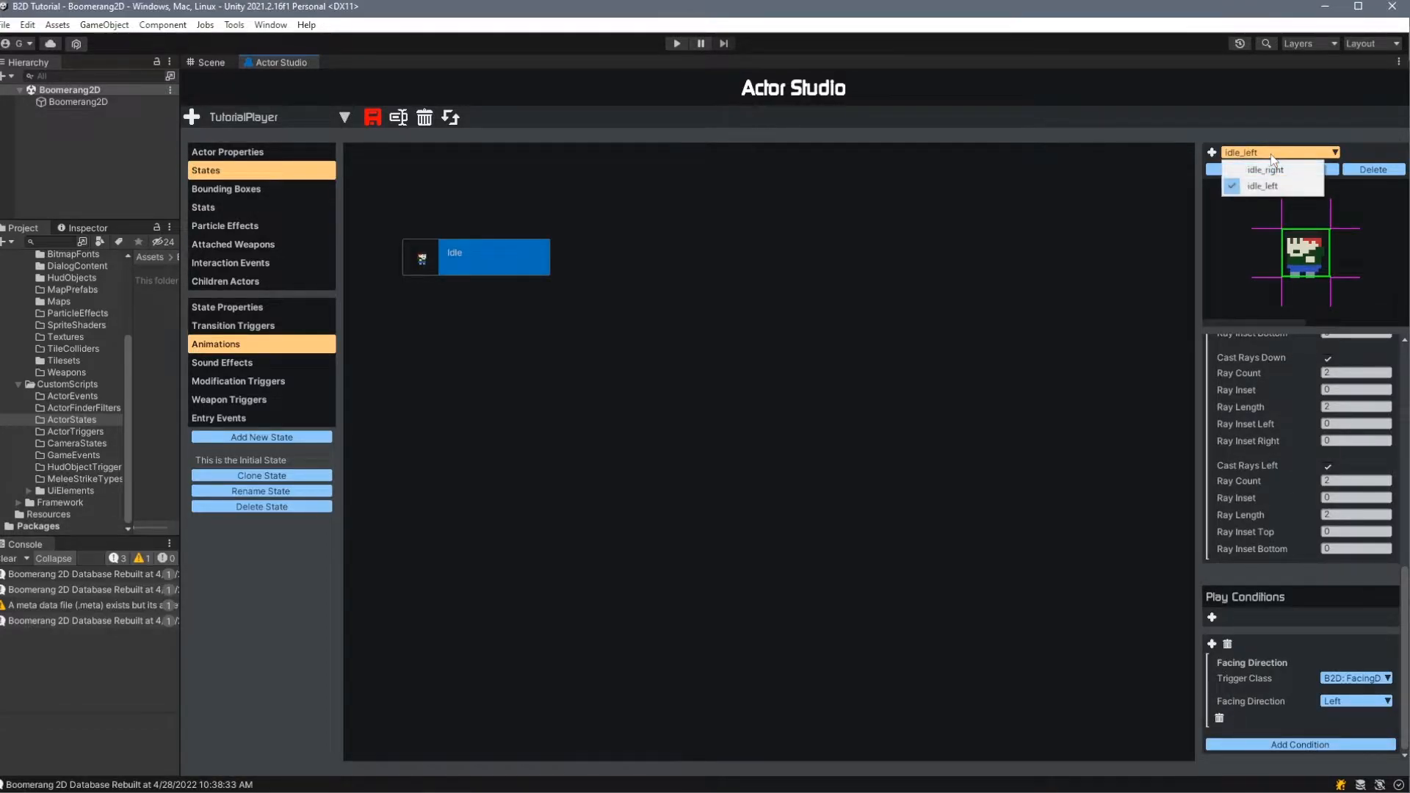
click(1290, 170)
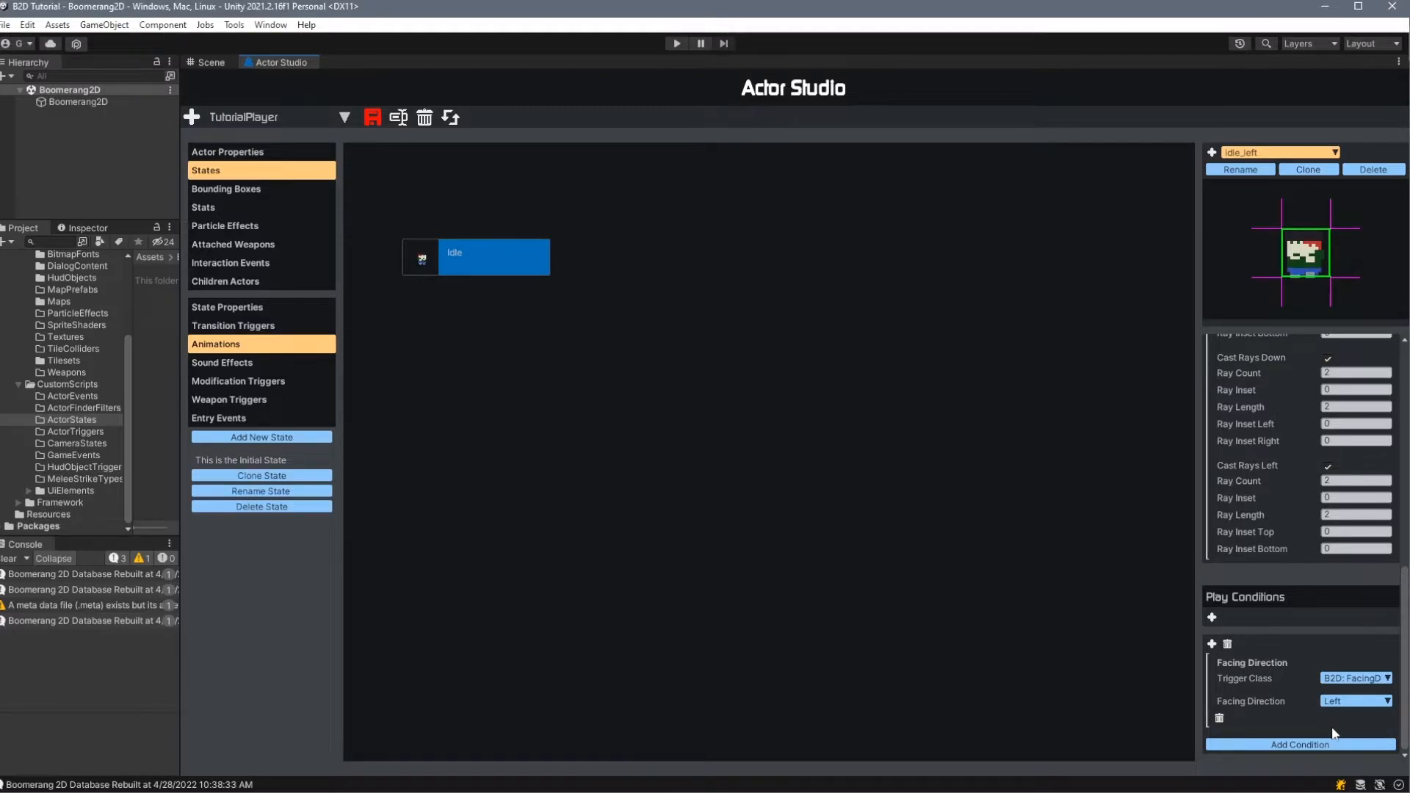
- Add a TimeInState condition with the comparison Greater Than to Idle_left's existing condition group, and add a second condition group
click(1315, 744)
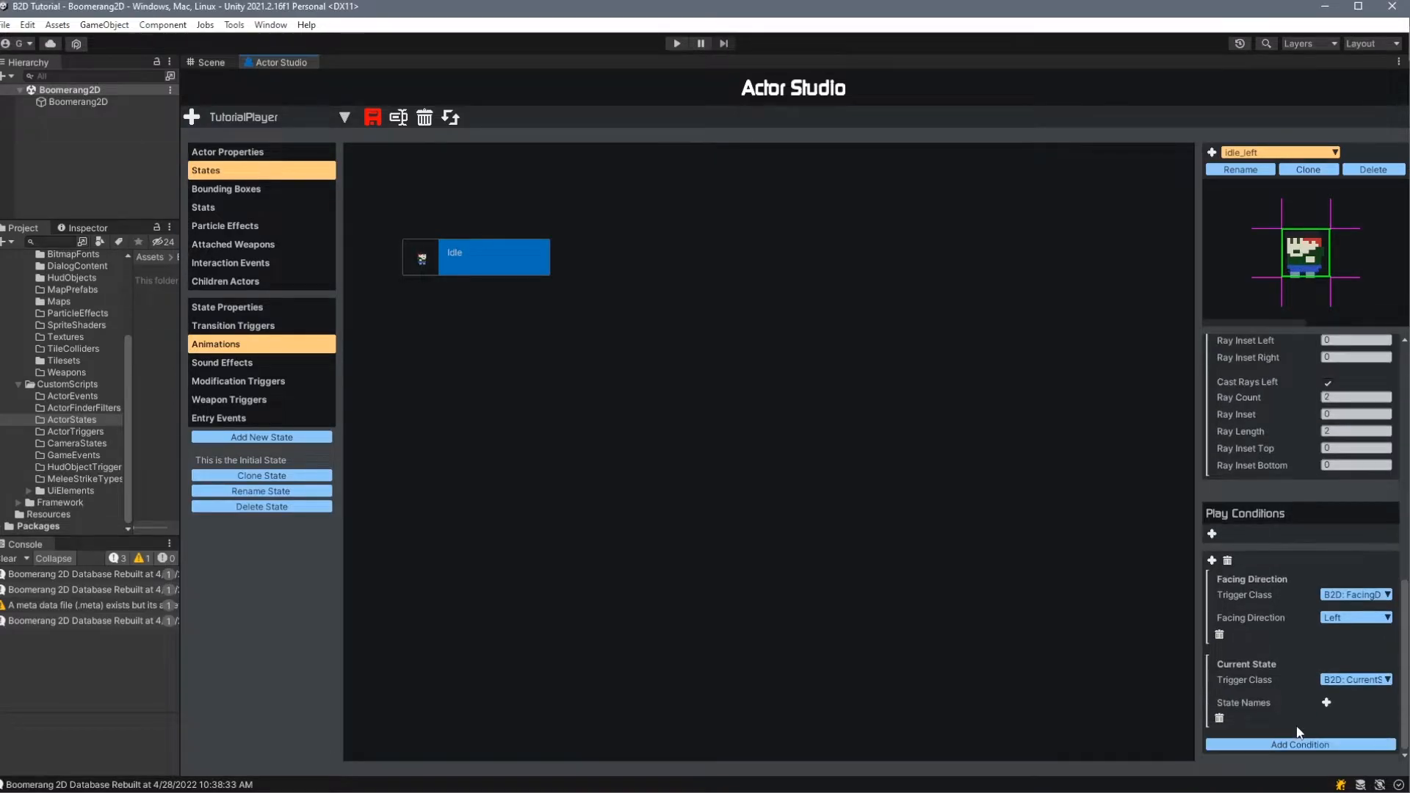
click(1348, 645)
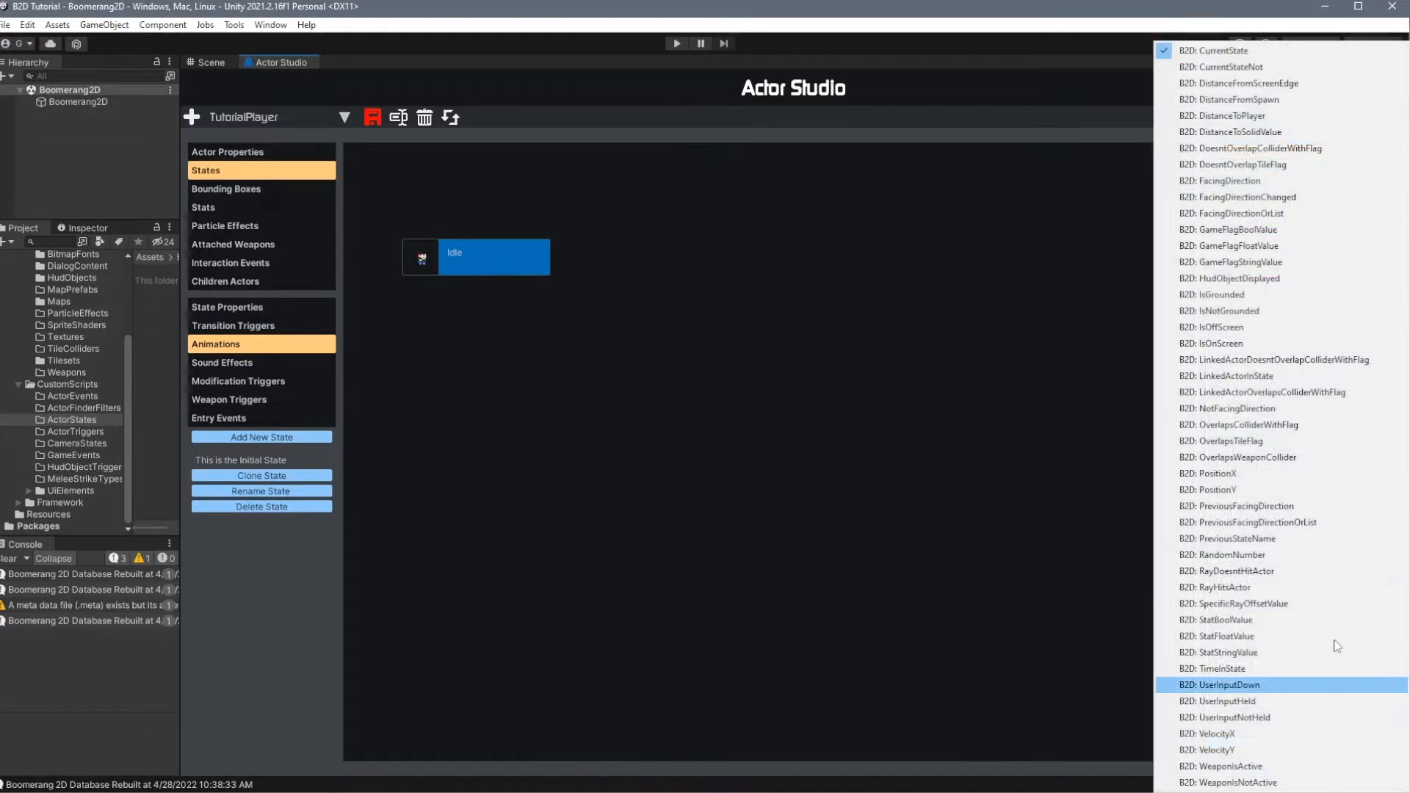
click(1271, 669)
click(1332, 705)
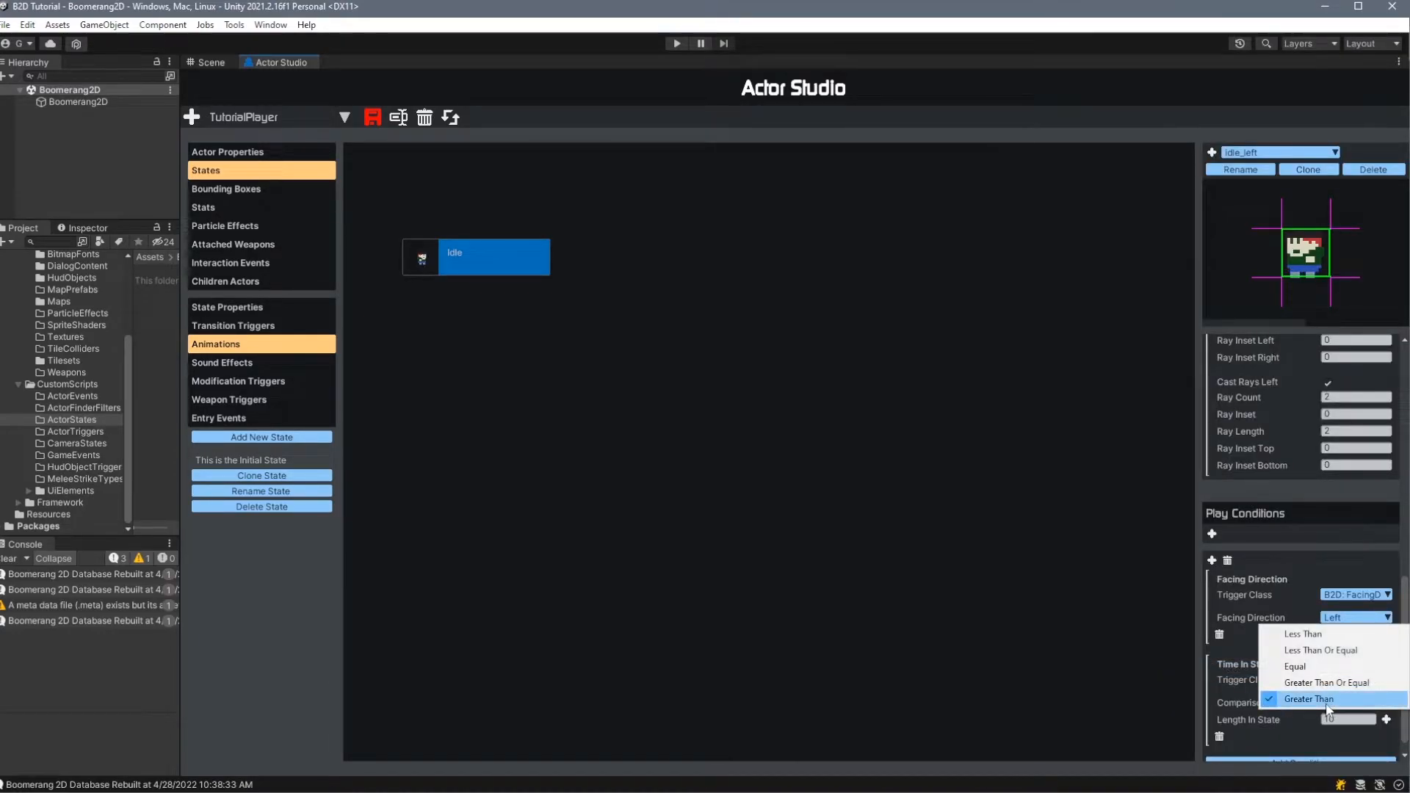
click(1337, 703)
scroll(1334, 646, down, 1)
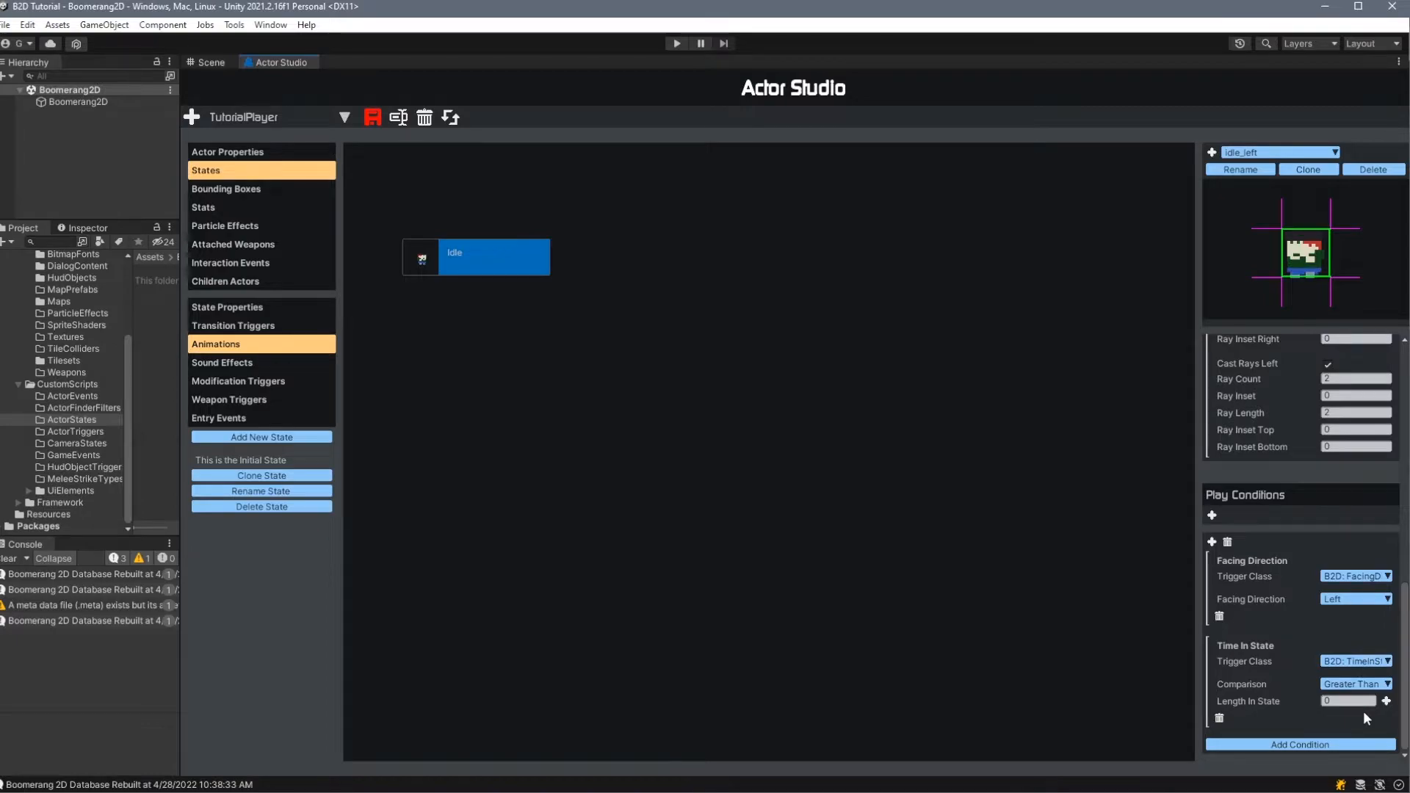
click(1213, 518)
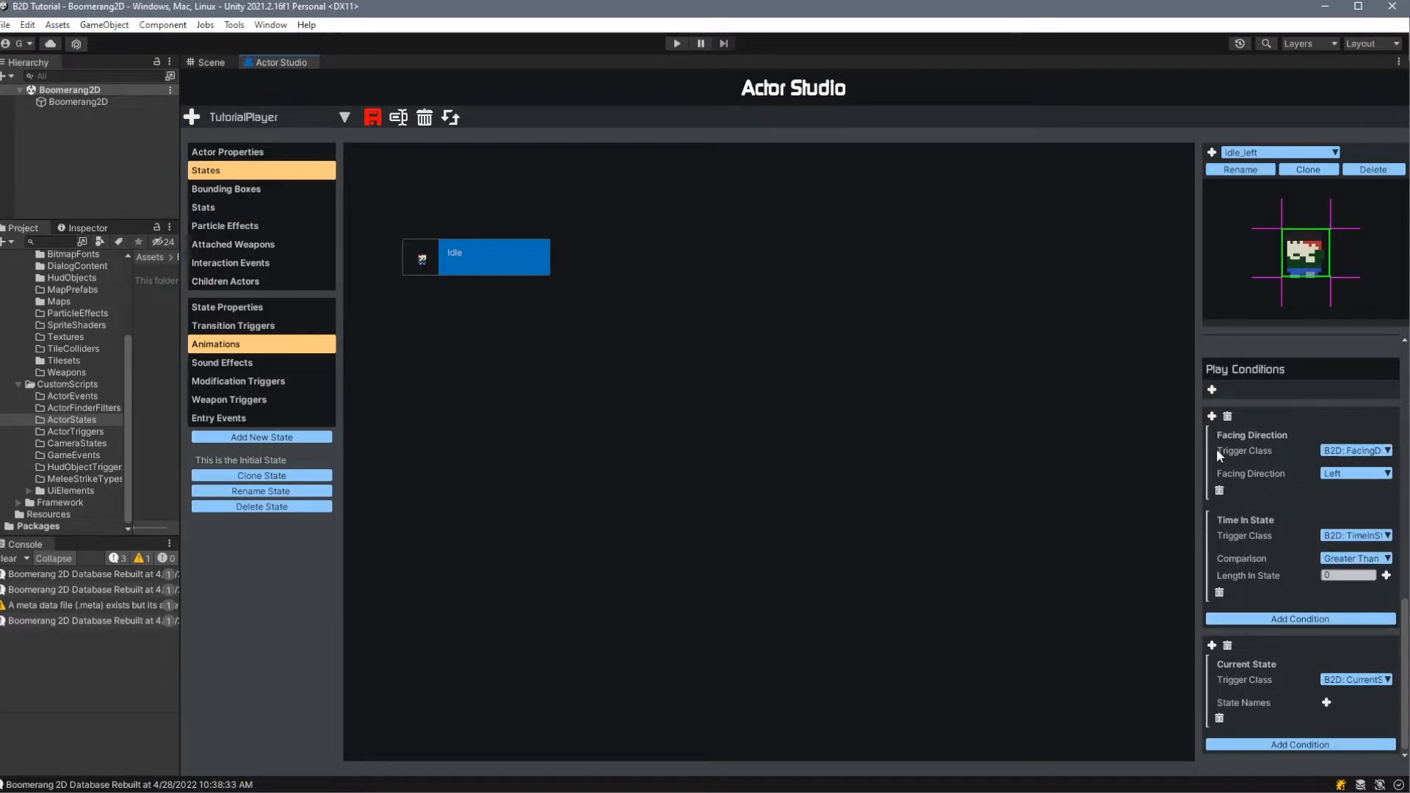
- Set the second condition group's trigger class to OverlapsTileFlag with Other Flag enemy, and add an IsGrounded condition to that group
click(1356, 679)
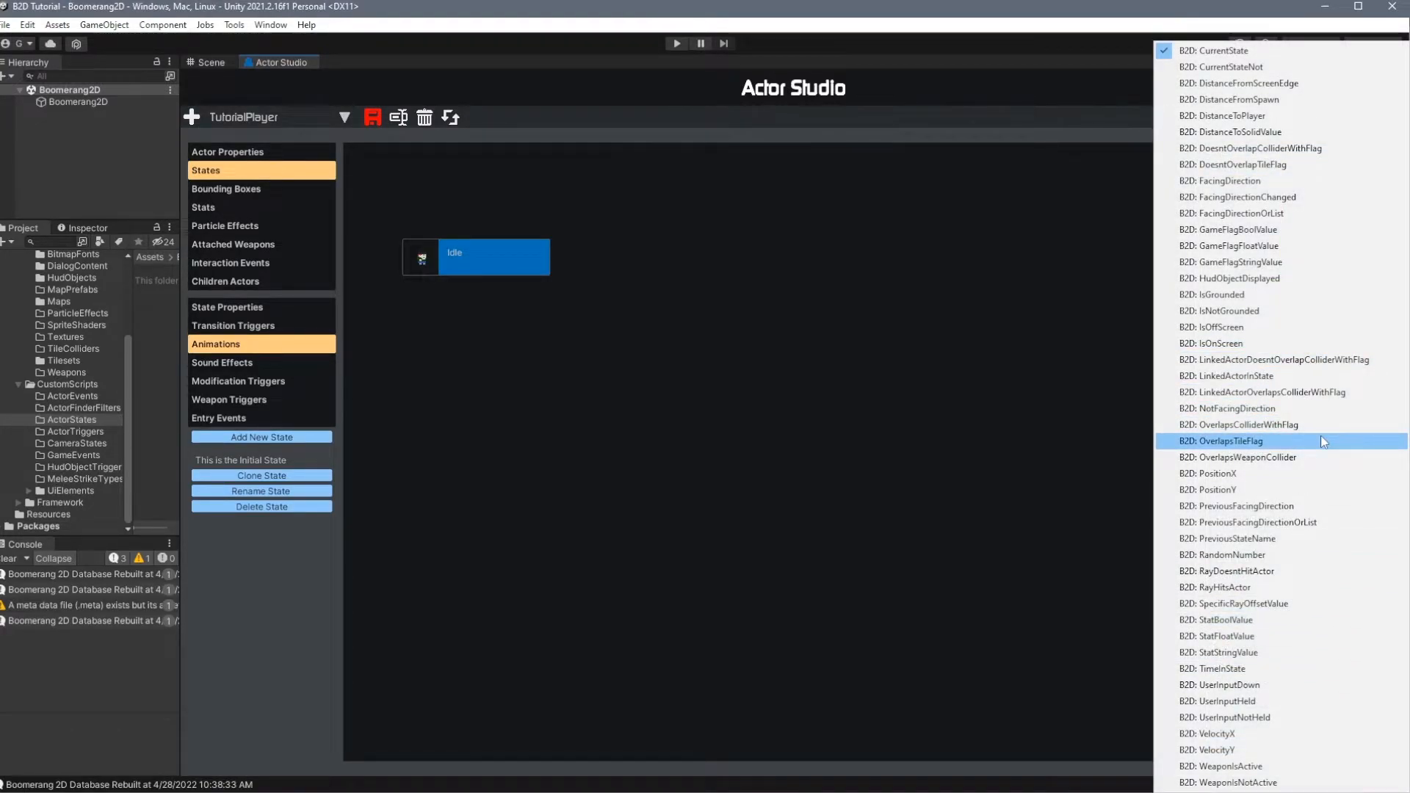
click(1321, 439)
click(1328, 704)
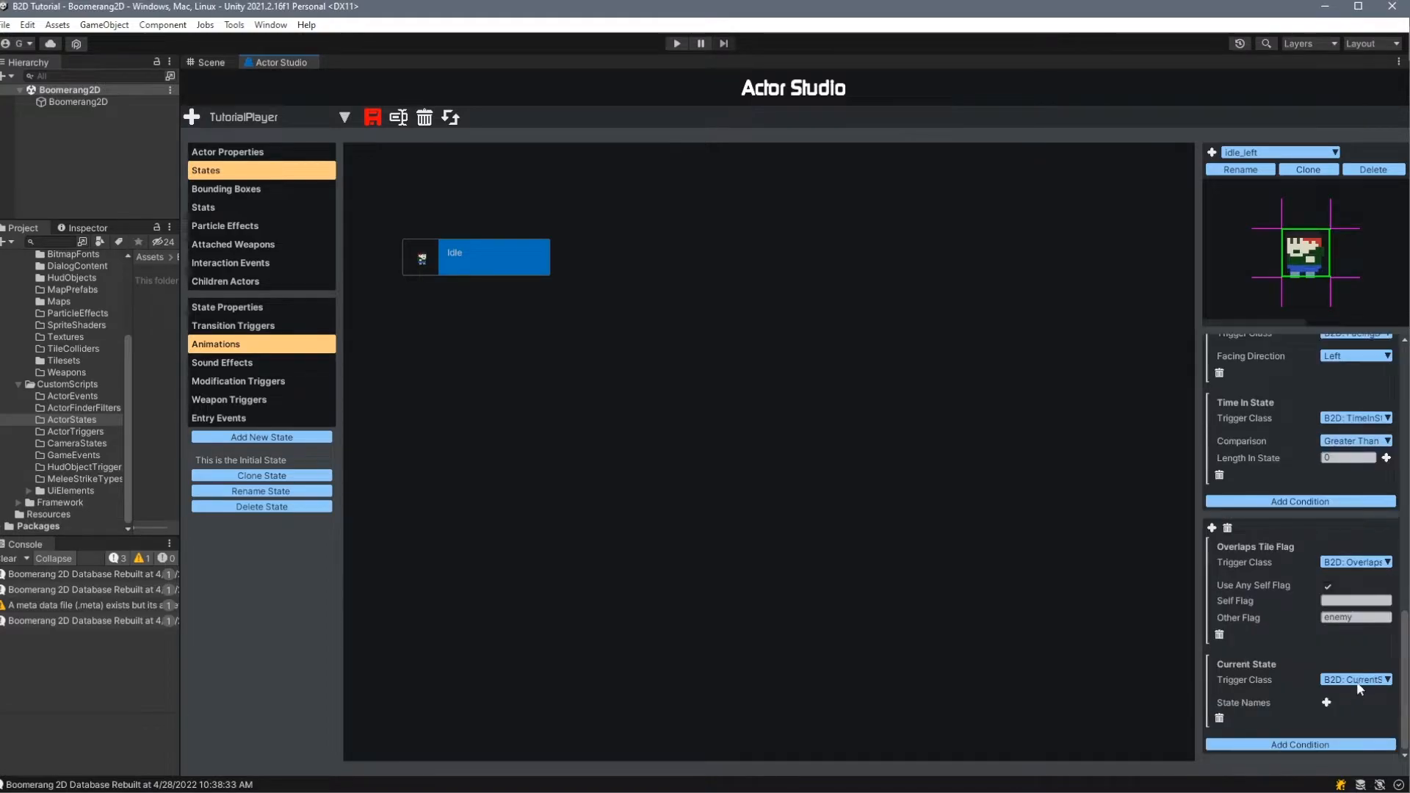
click(1356, 681)
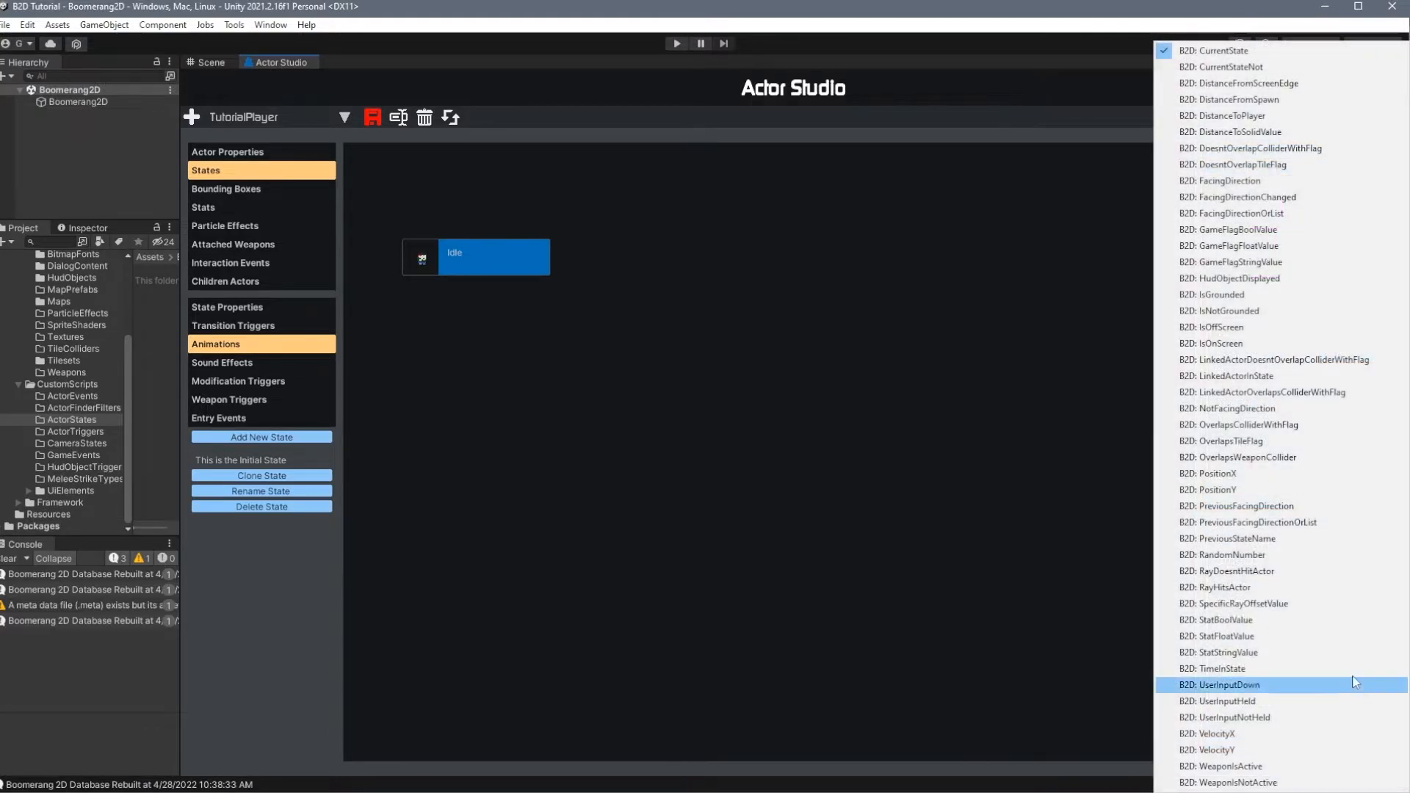
click(1250, 295)
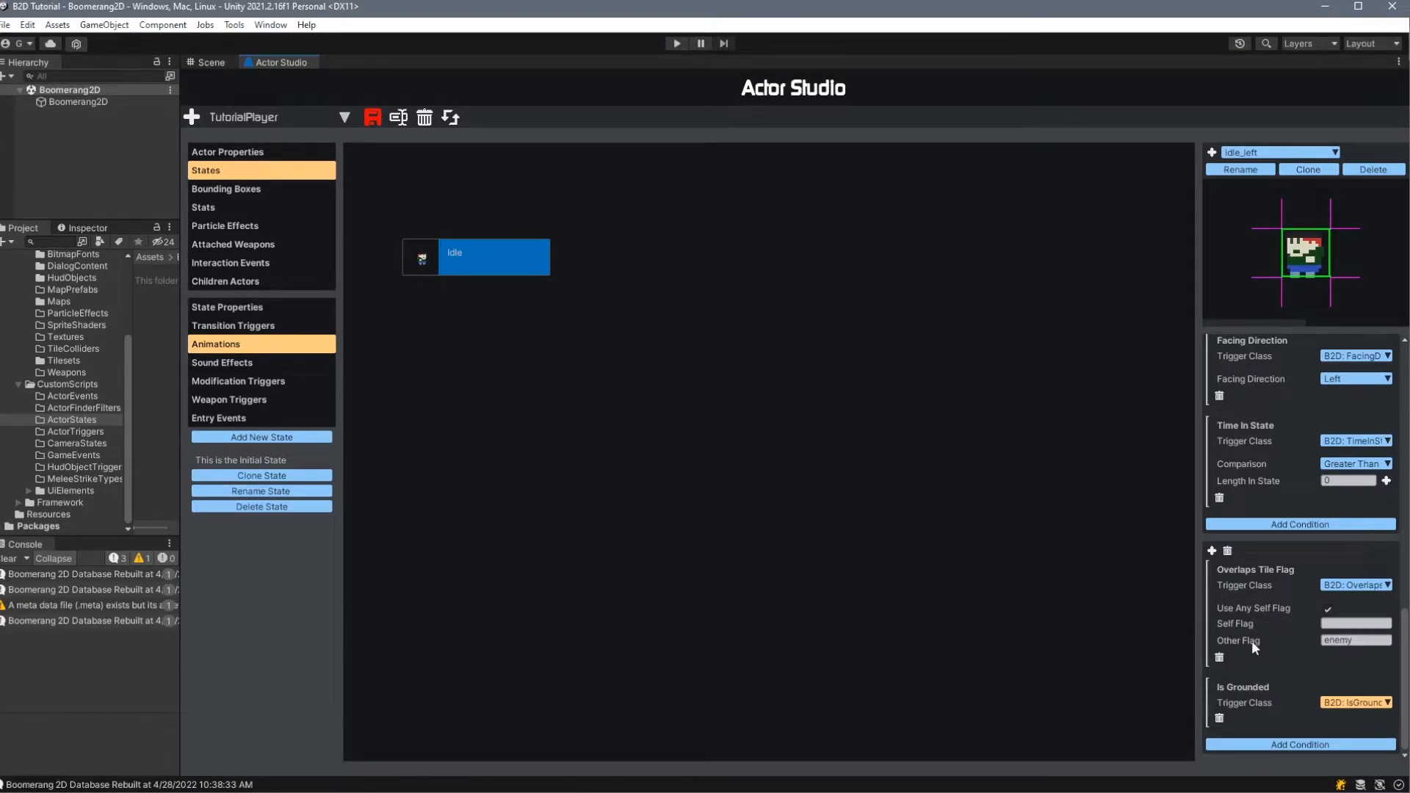
- Delete Idle_left's second condition group, the one with the Overlaps Tile Flag and Is Grounded conditions
scroll(1254, 570, up, 2)
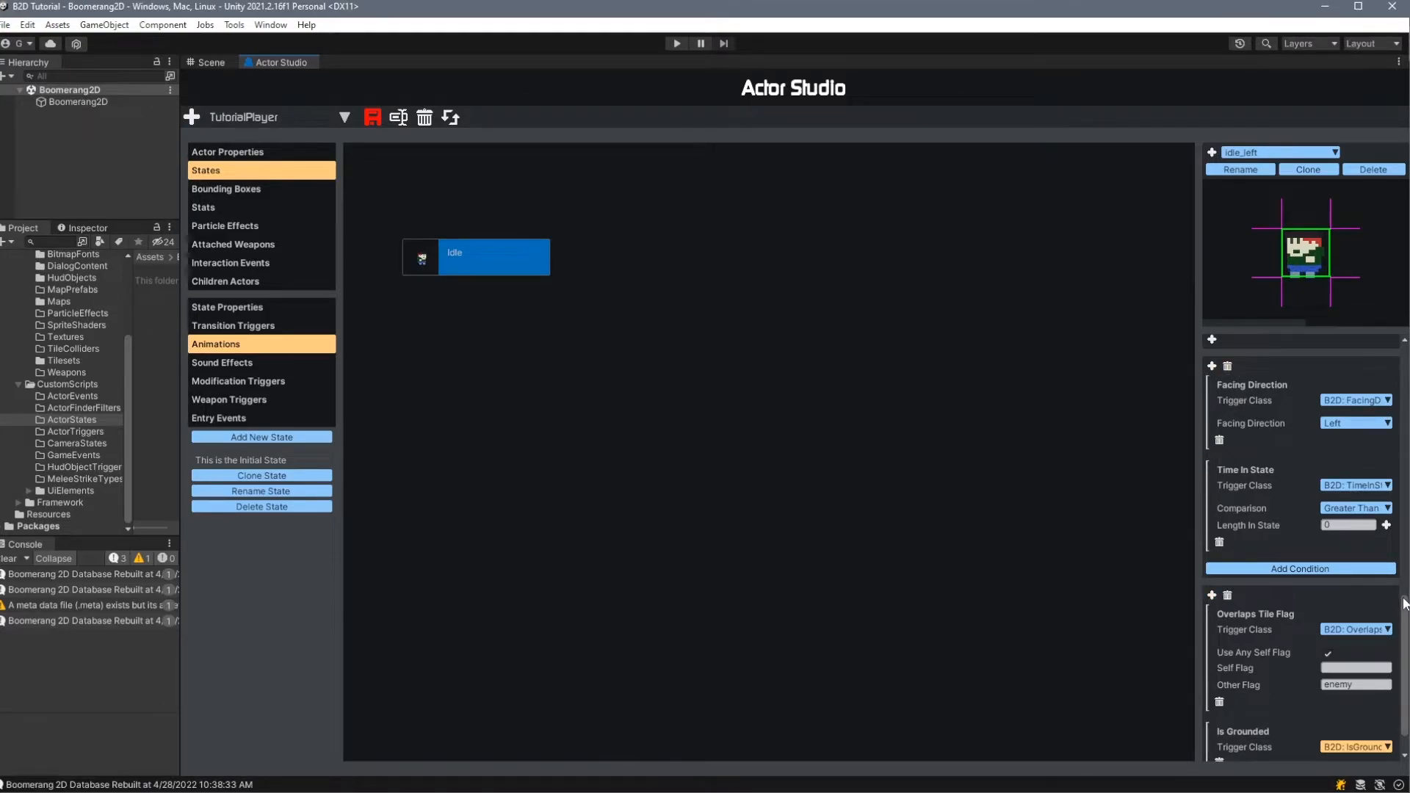
scroll(1285, 548, down, 2)
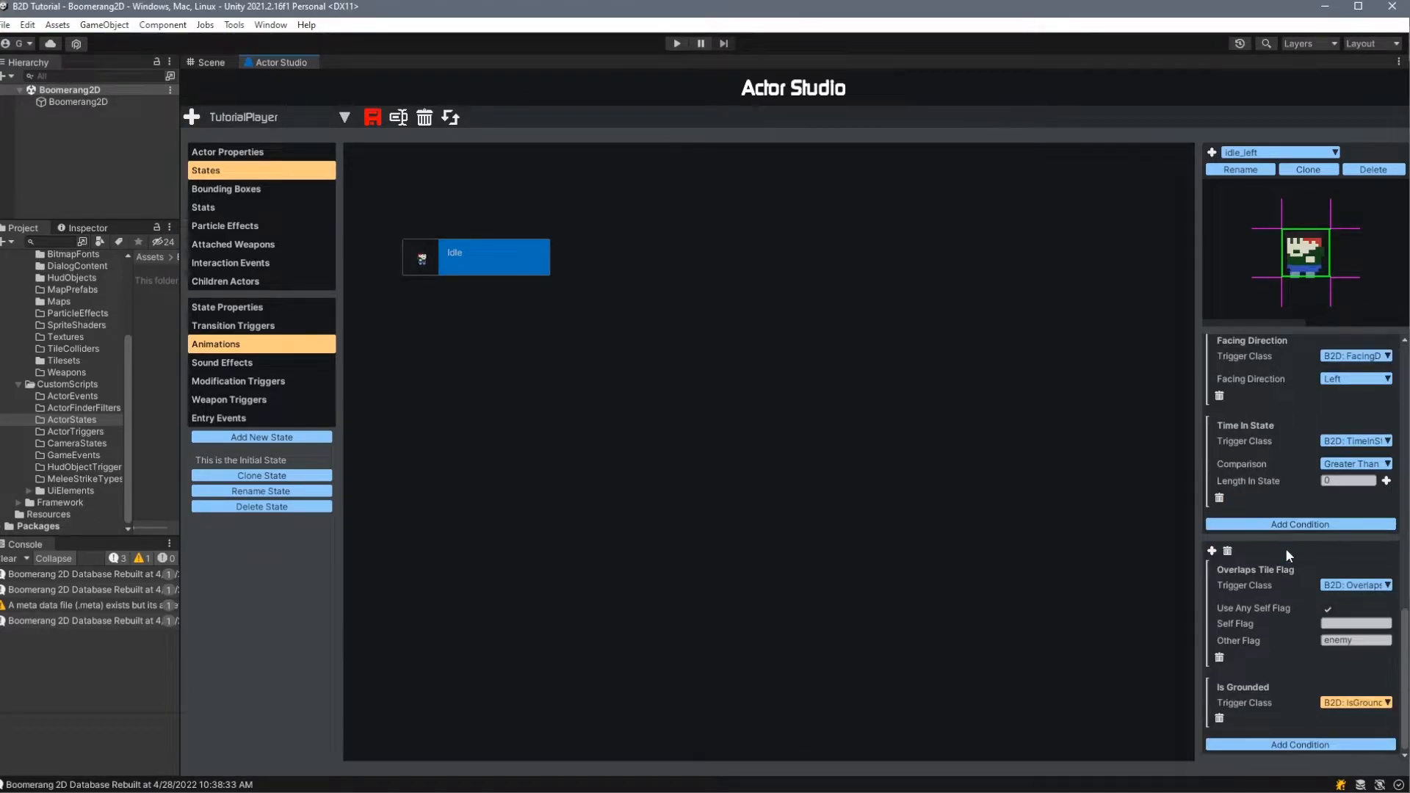
scroll(1284, 597, up, 2)
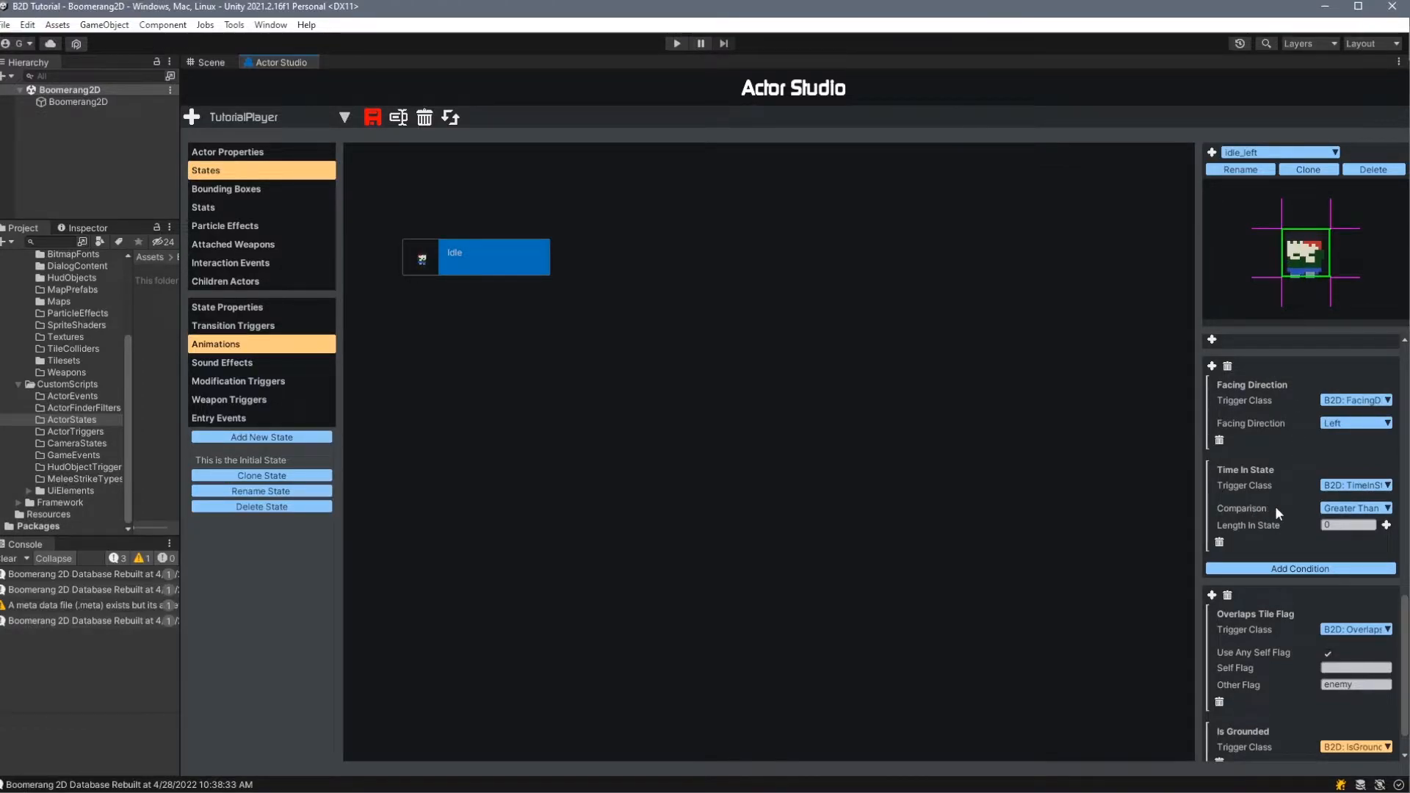
scroll(1275, 505, down, 2)
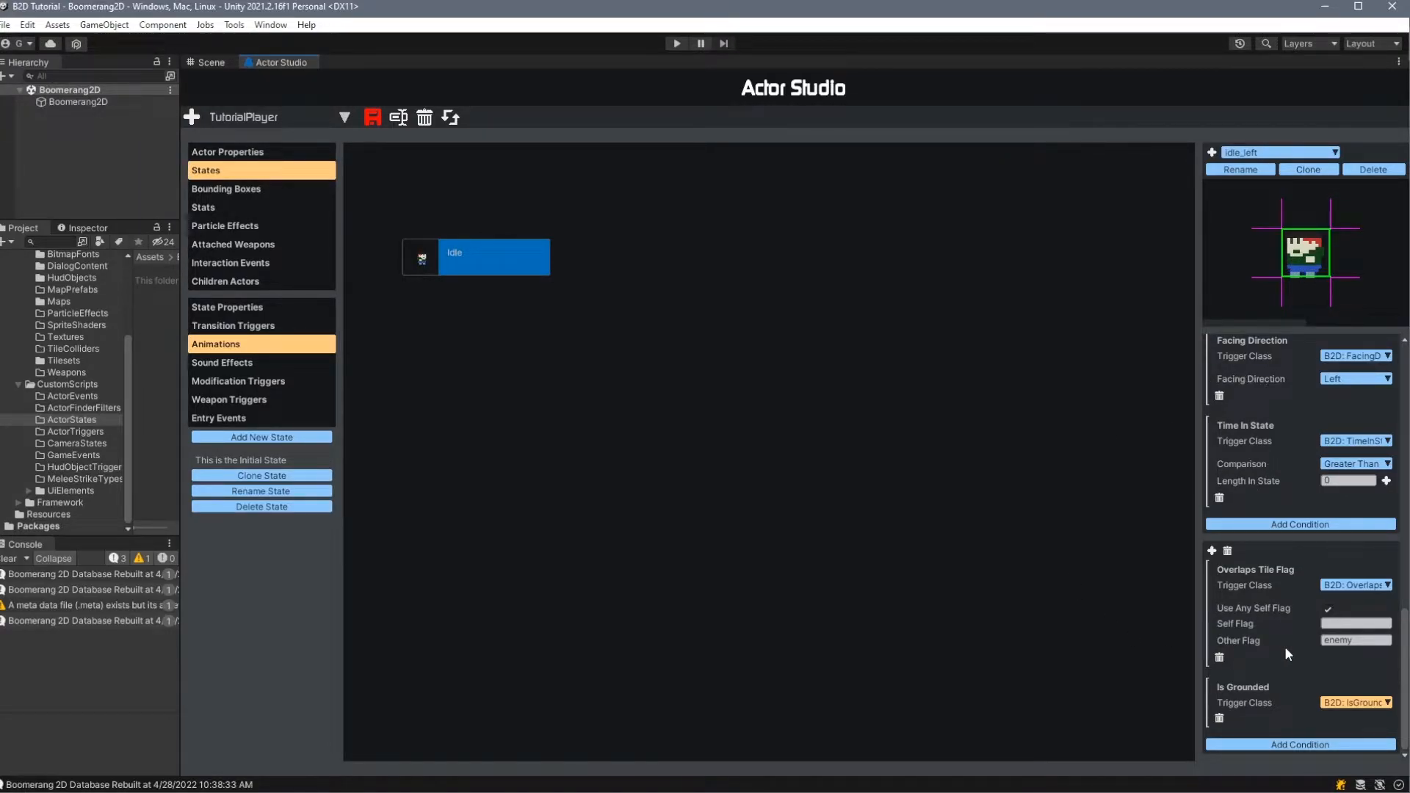
click(1227, 551)
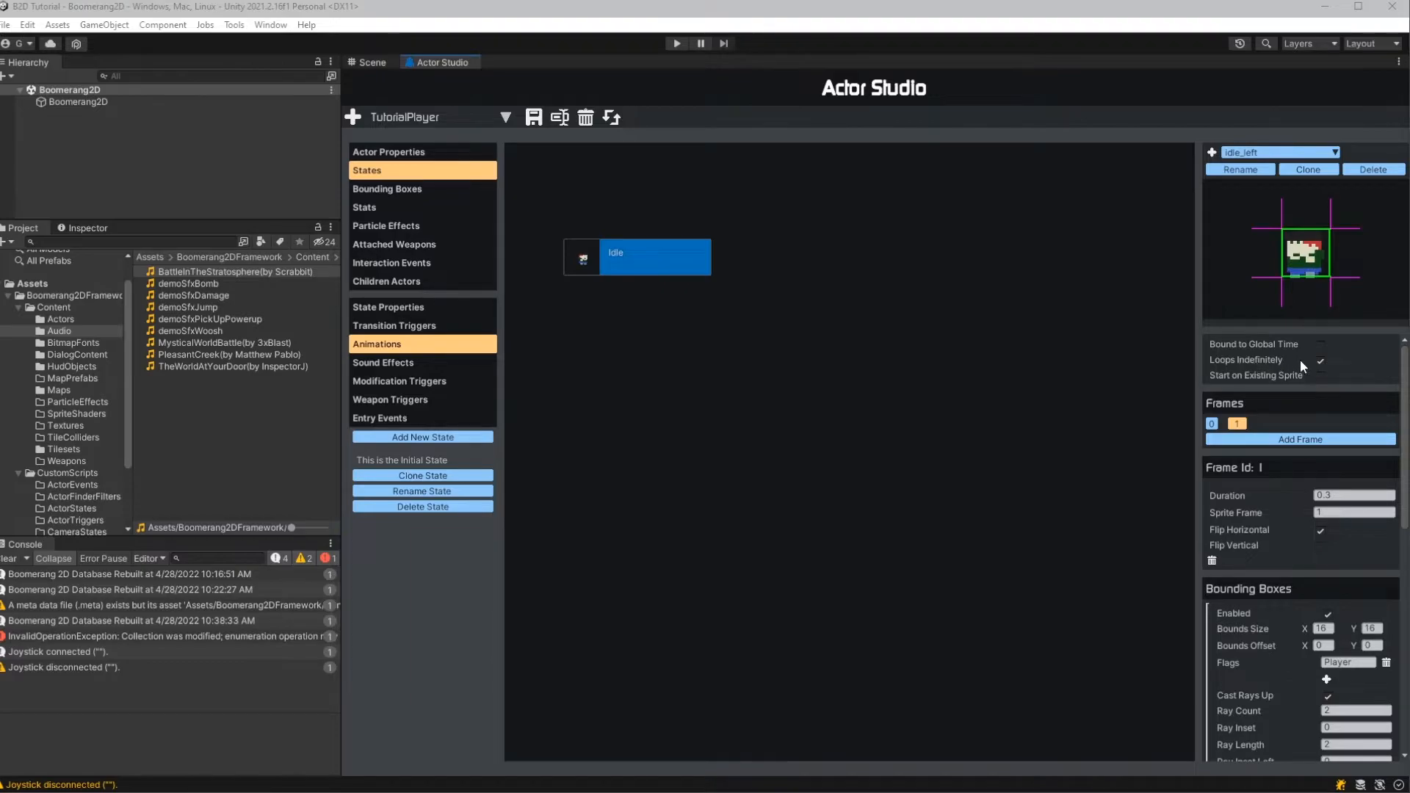
- Try Idle_left's Loops Indefinitely, Bound to Global Time and Start on Existing Sprite options
click(1321, 361)
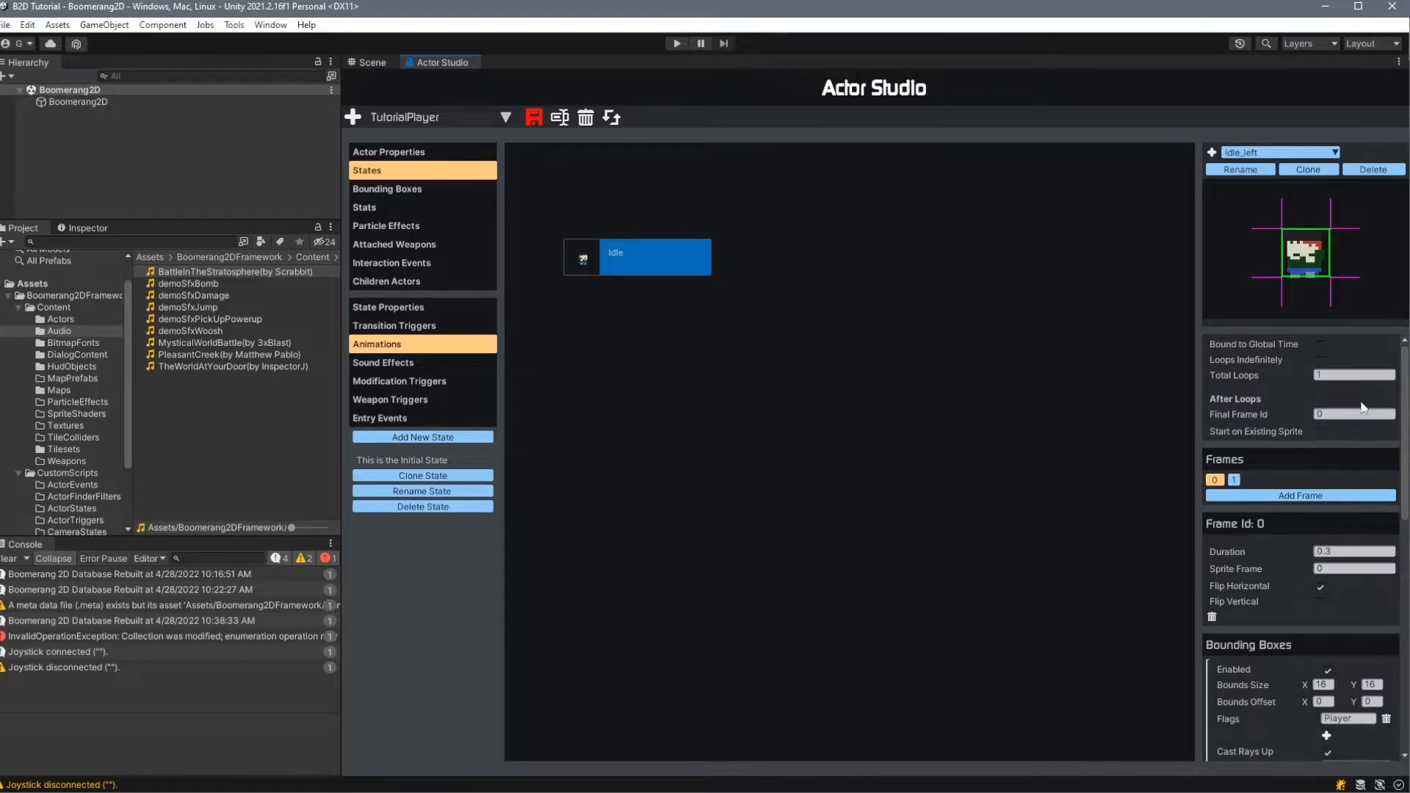
click(1320, 361)
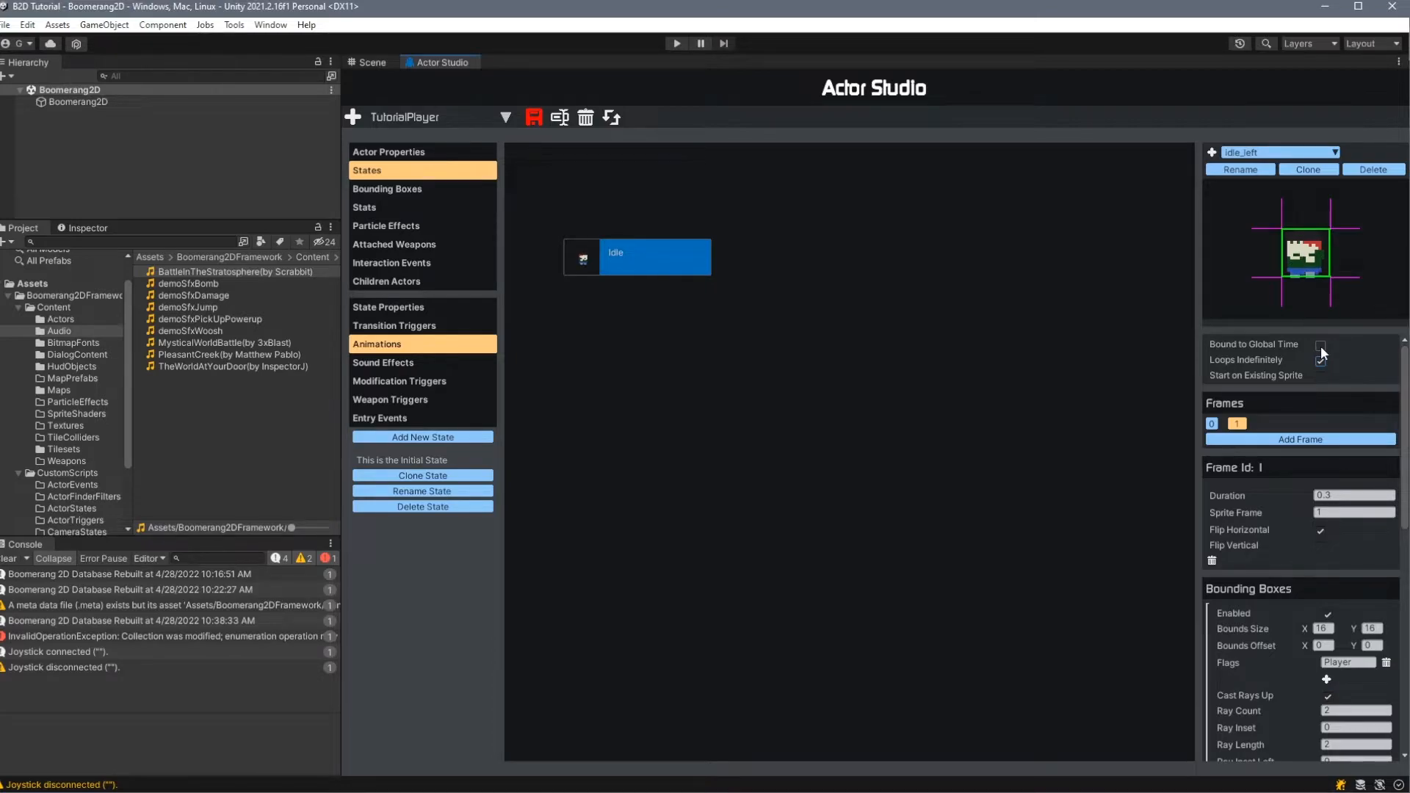
click(1321, 346)
click(1320, 376)
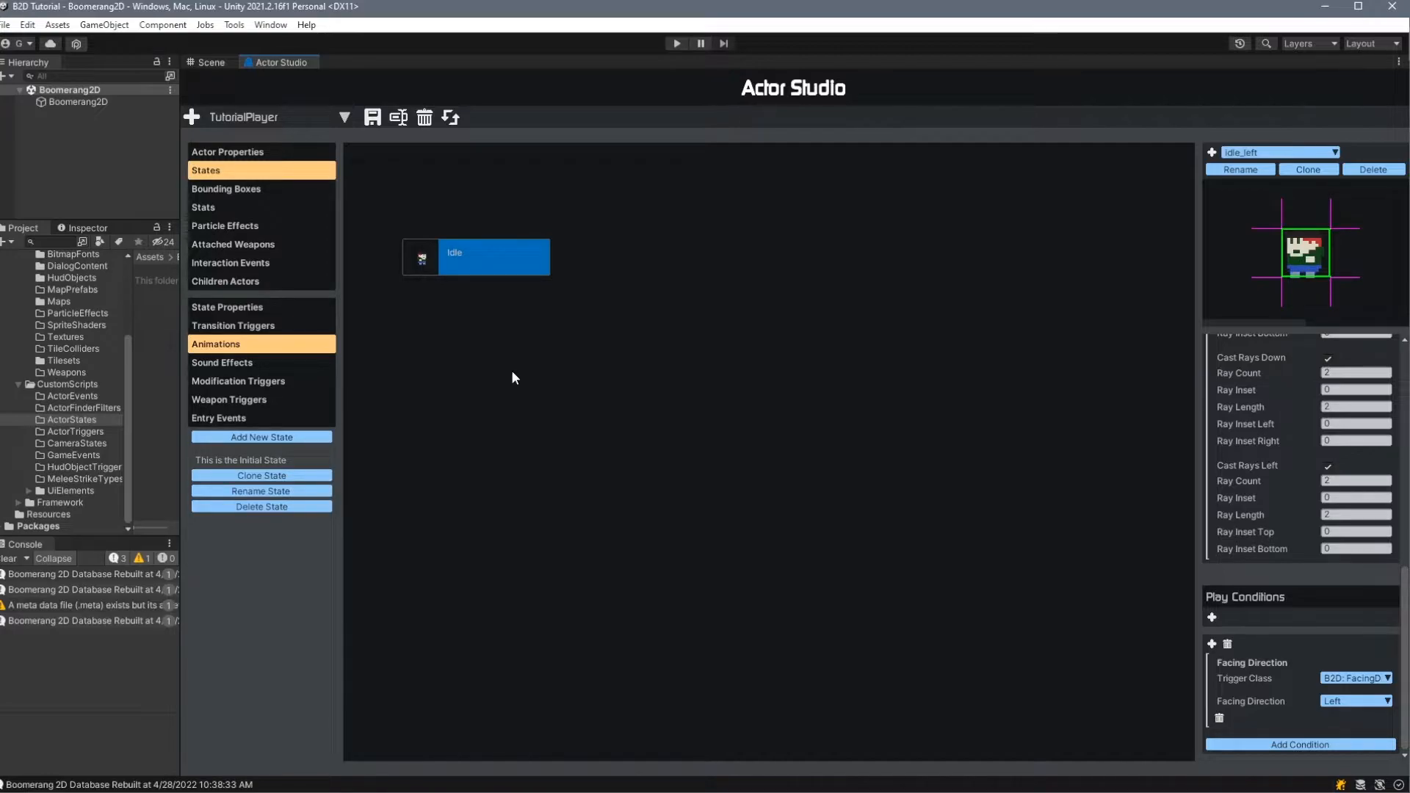
- Add a sound effect to the Idle state with demoSfxJump from the Content Audio folder in its SFX pool
click(226, 364)
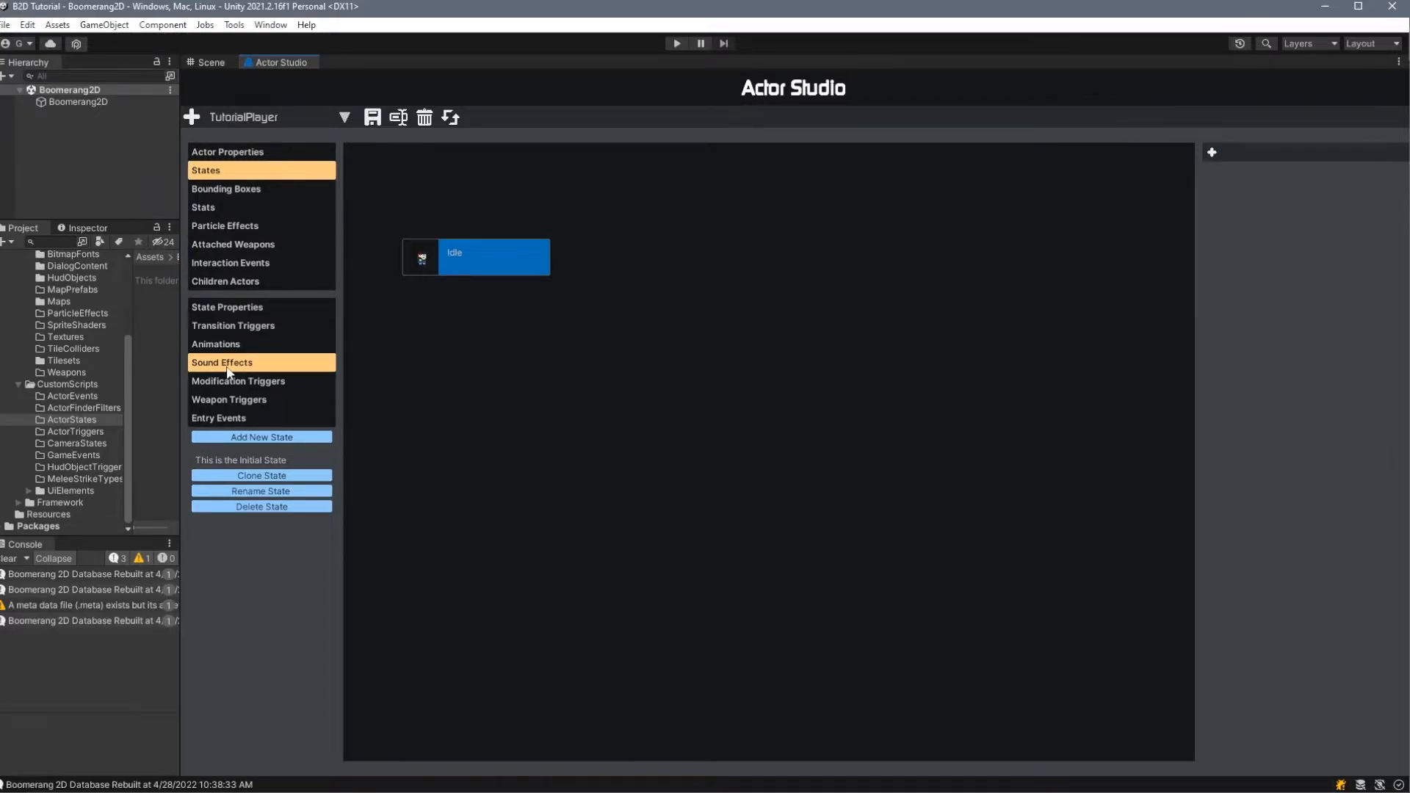
click(1212, 153)
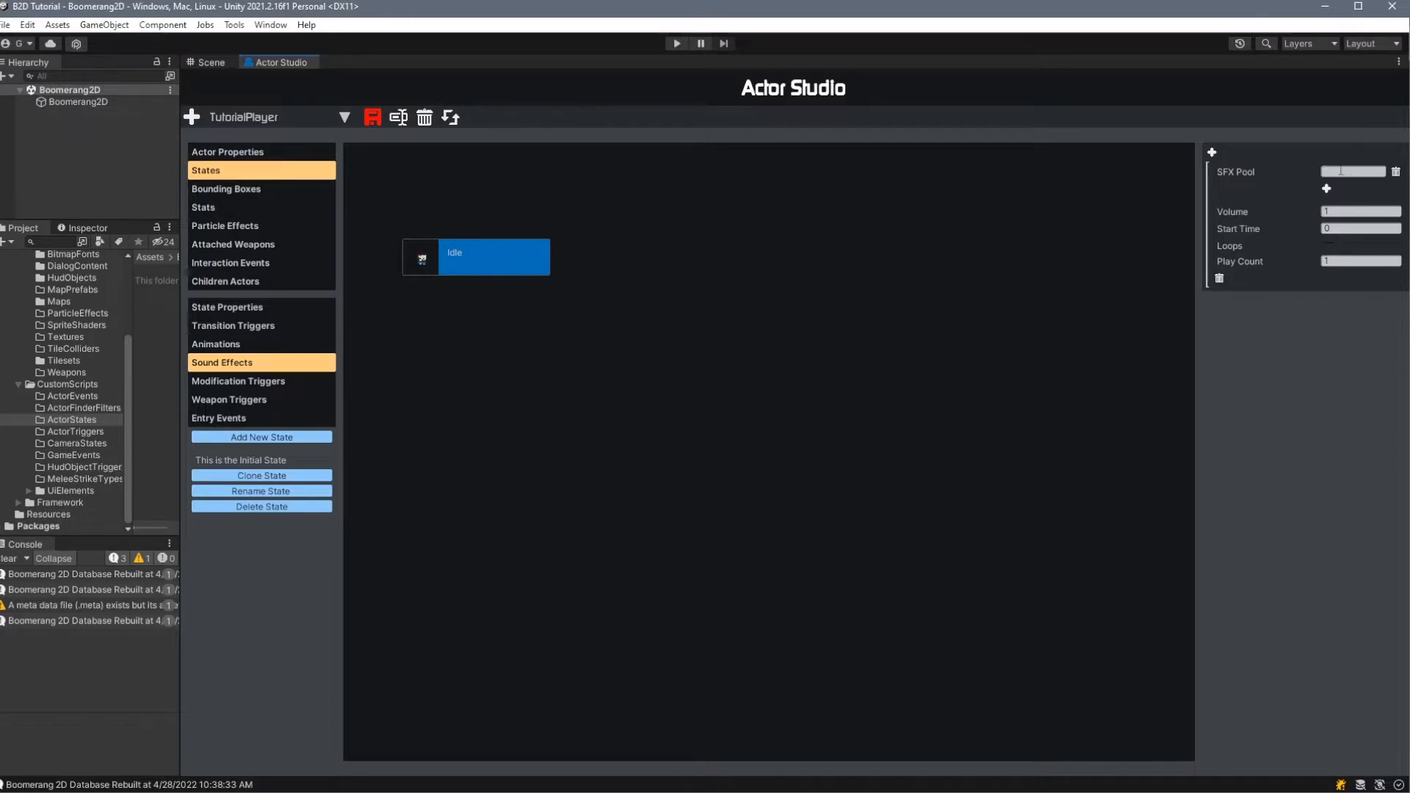
scroll(73, 338, up, 2)
click(66, 331)
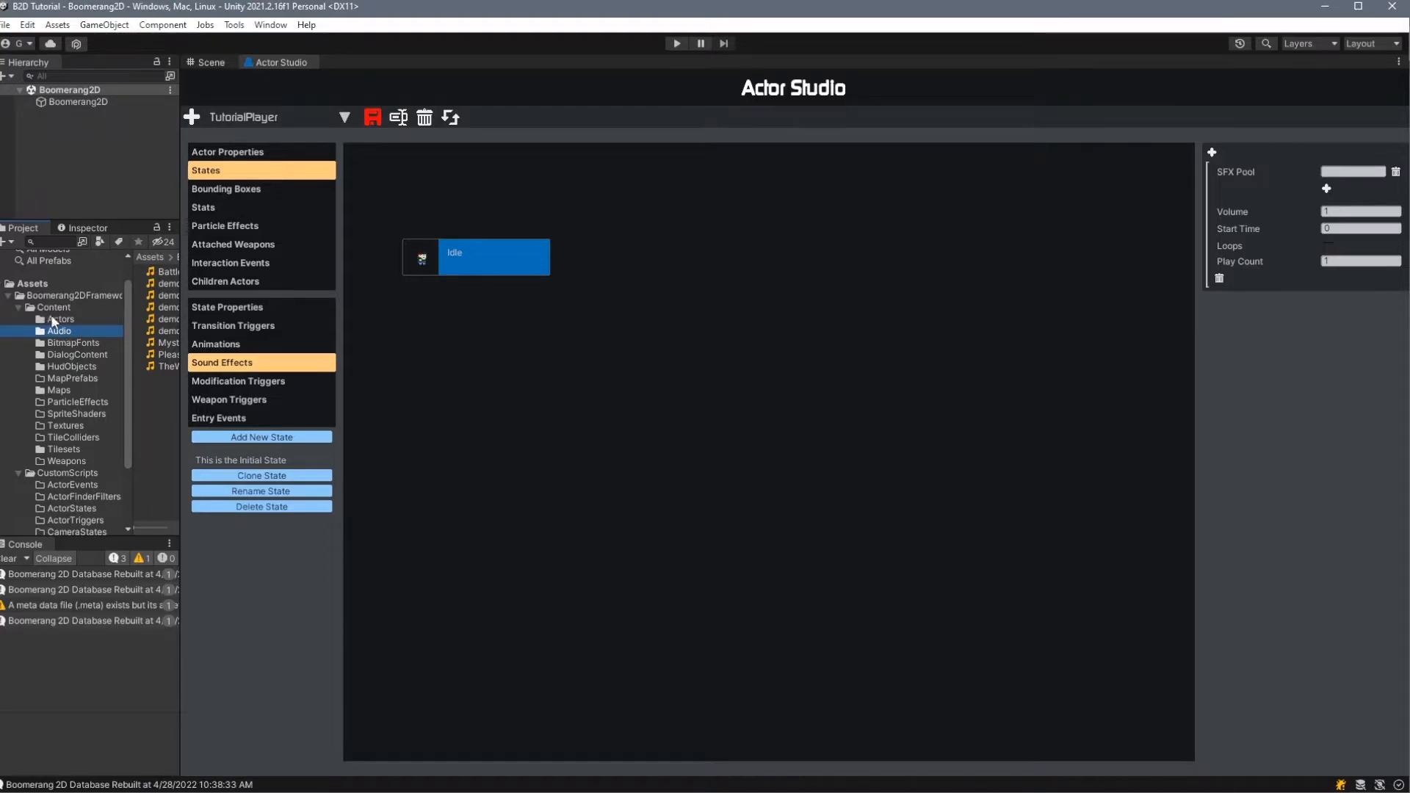
drag(181, 337, 341, 338)
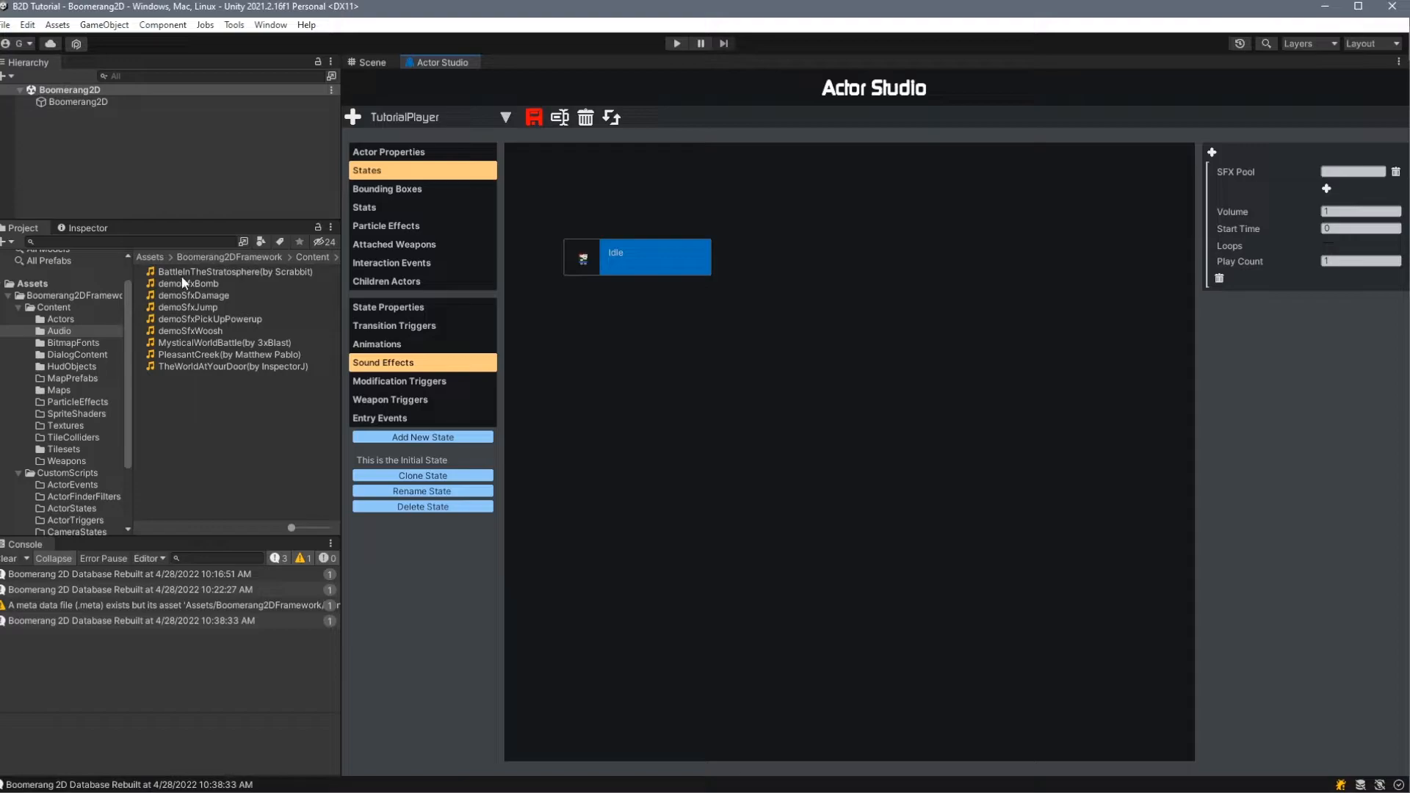
click(210, 307)
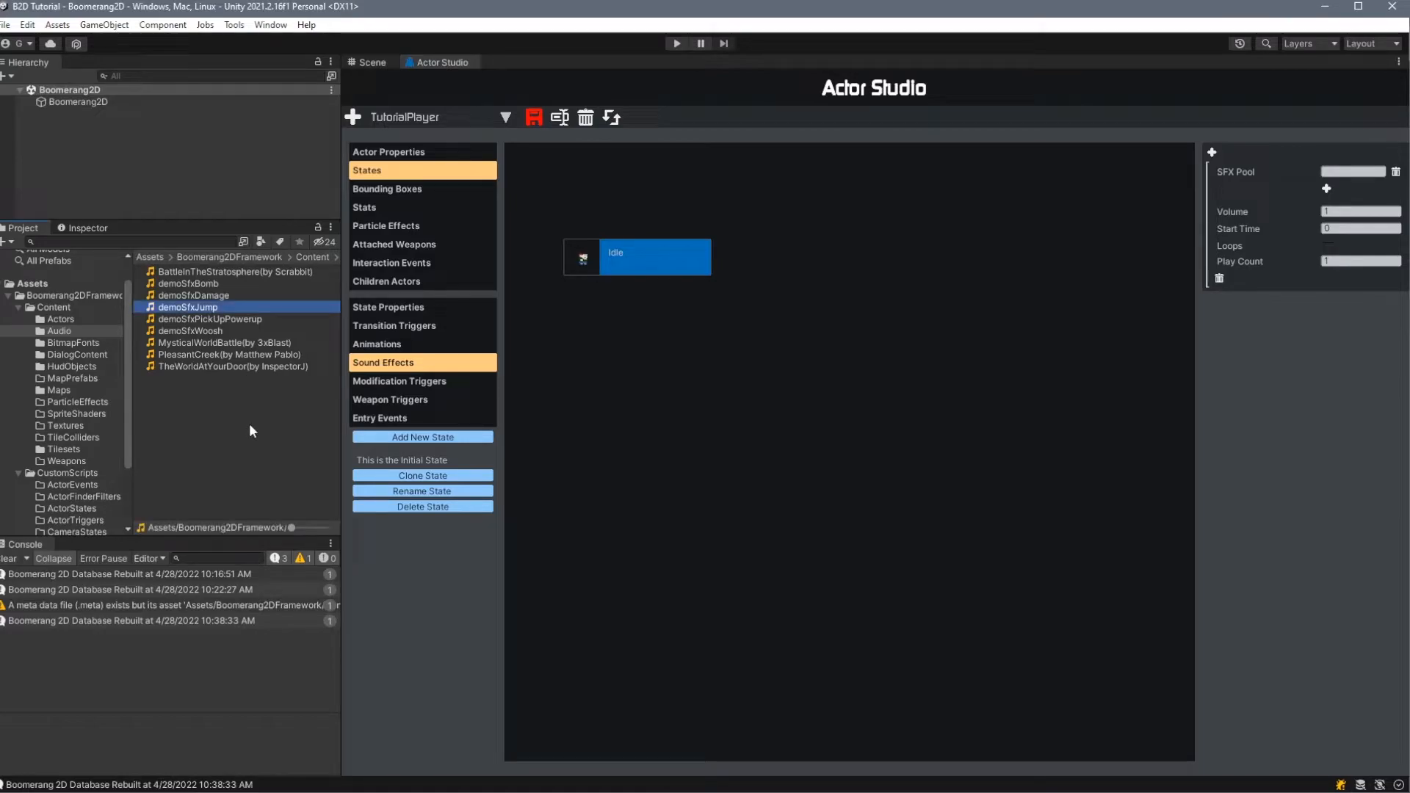
drag(189, 307, 1353, 171)
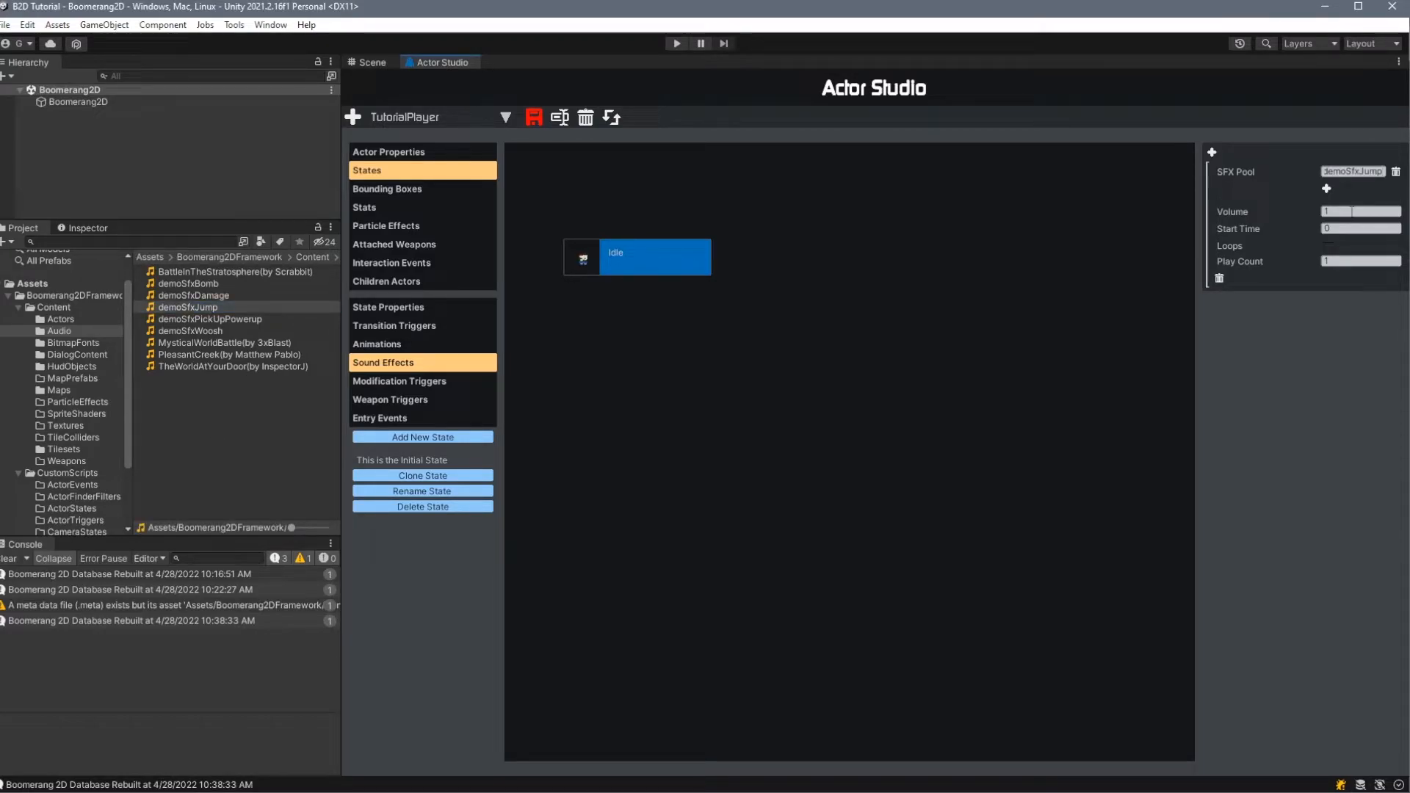
- Set the Idle sound effect's start time to 60 and make it loop
click(1351, 211)
click(1340, 229)
text(60)
click(1384, 227)
click(1327, 247)
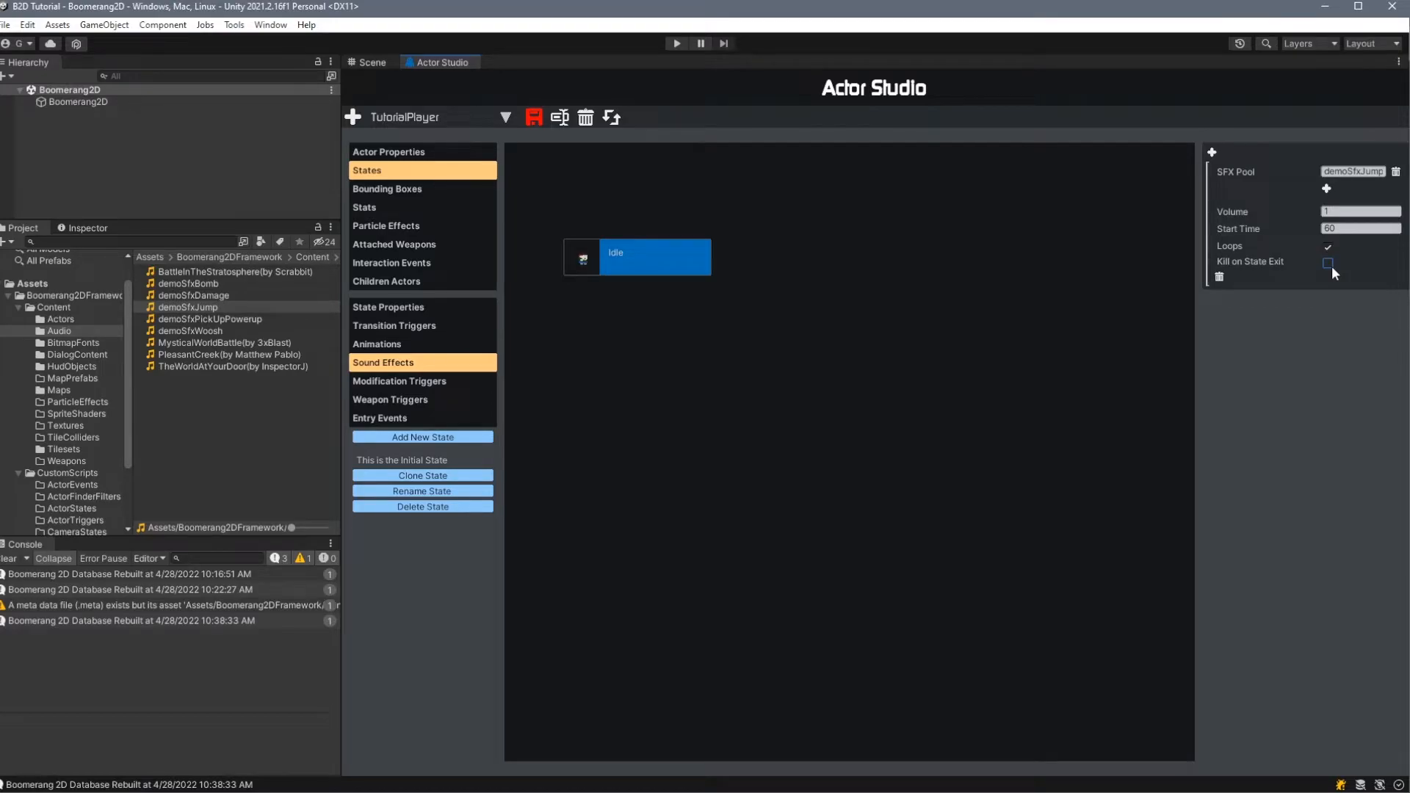
- Add two more clips to the SFX pool, the last one named demoSfxJump3, and try the Play Random option
click(1326, 189)
click(1327, 206)
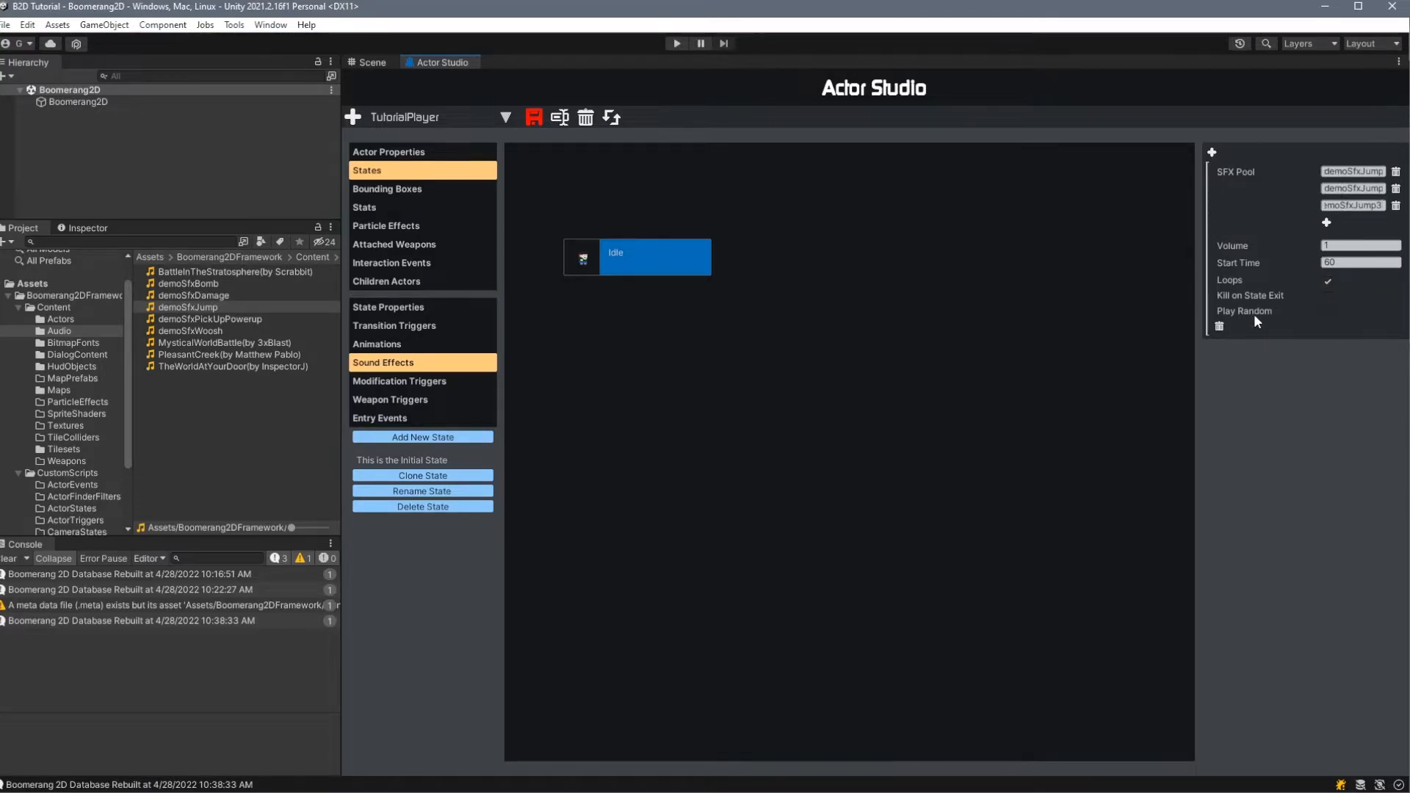
click(1327, 313)
click(1328, 312)
- Remove all clips from the Idle sound effect's SFX pool
click(1397, 171)
click(1396, 172)
click(1396, 171)
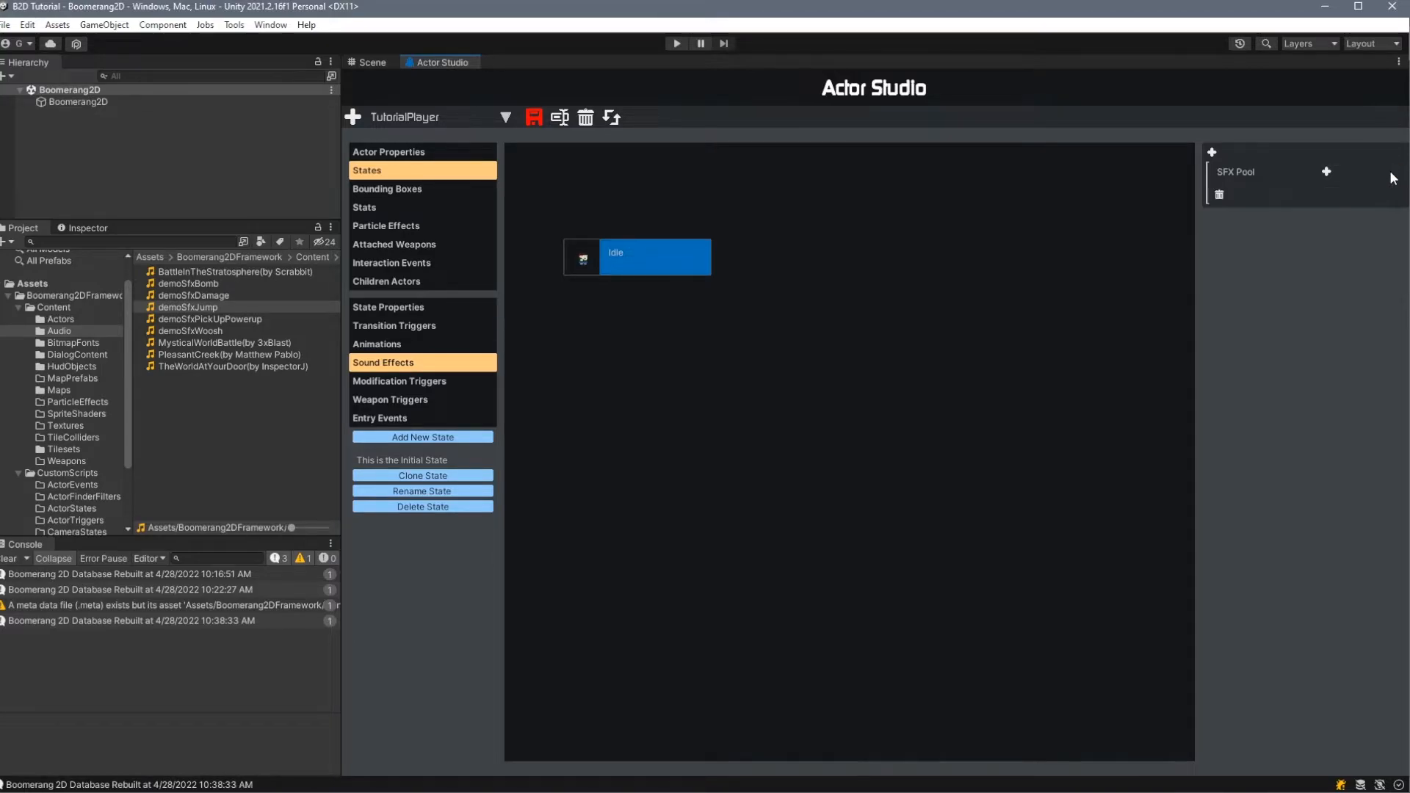
- Add a Flip modification trigger to the Idle state with a TimeInState condition of Greater Than 10
click(429, 381)
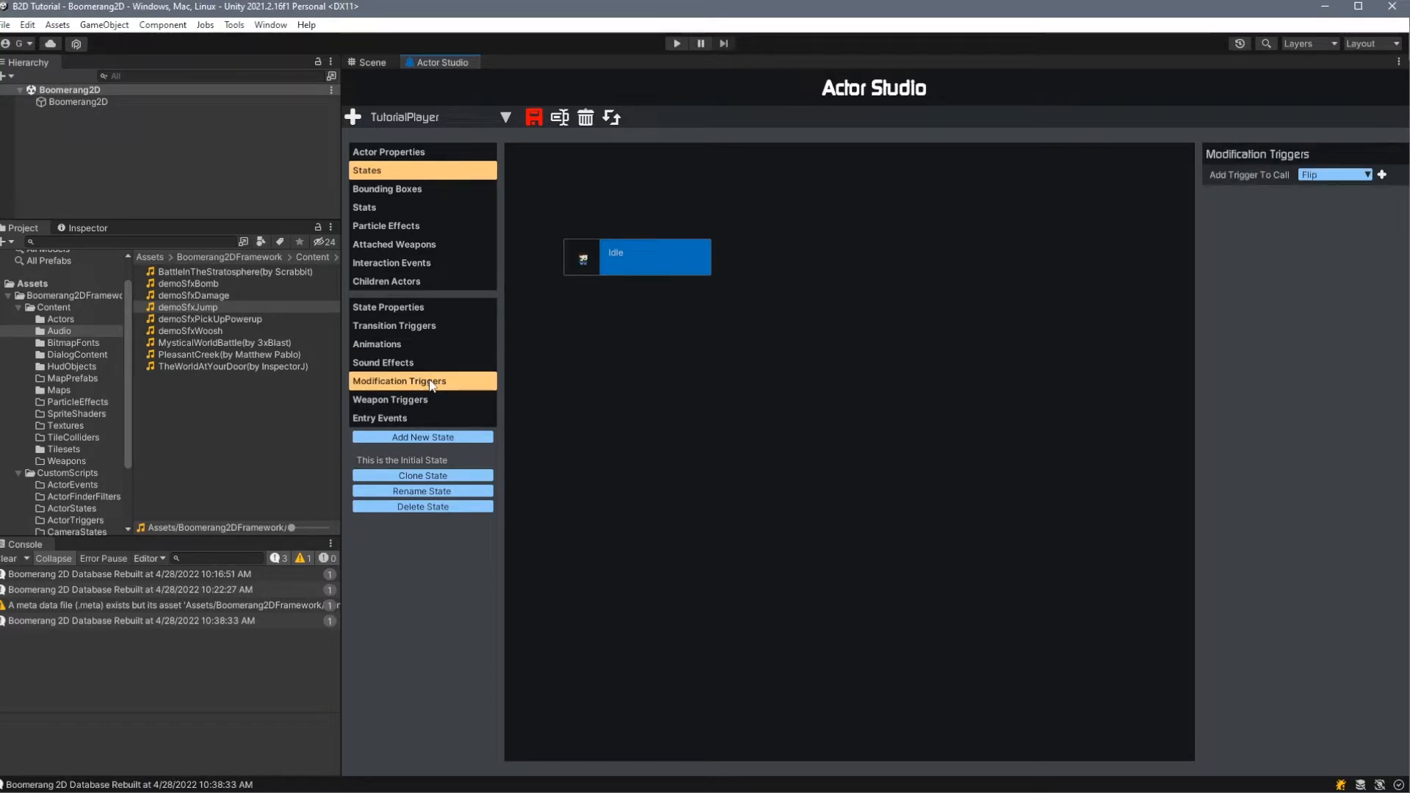
click(1329, 175)
click(1330, 185)
click(1382, 176)
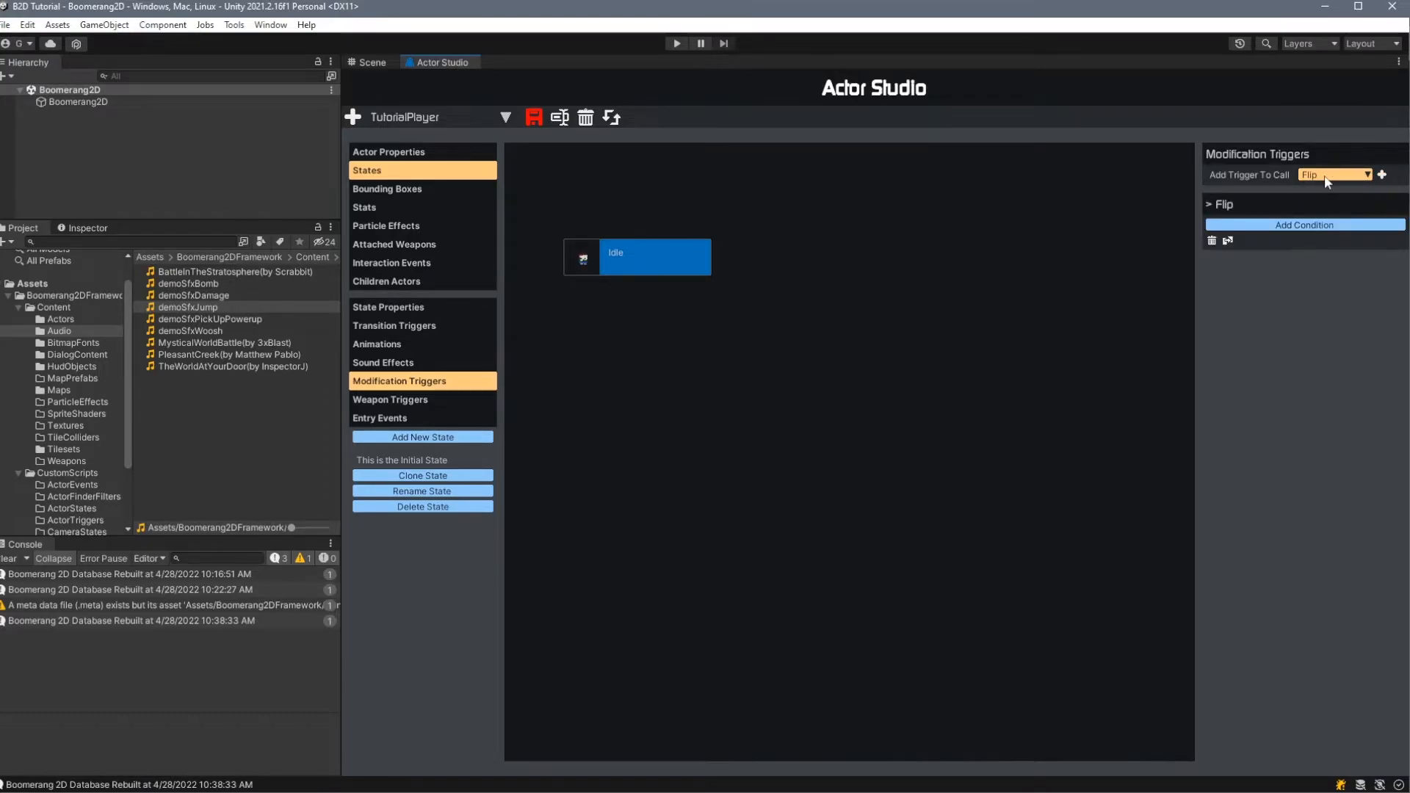
click(1261, 225)
click(1334, 246)
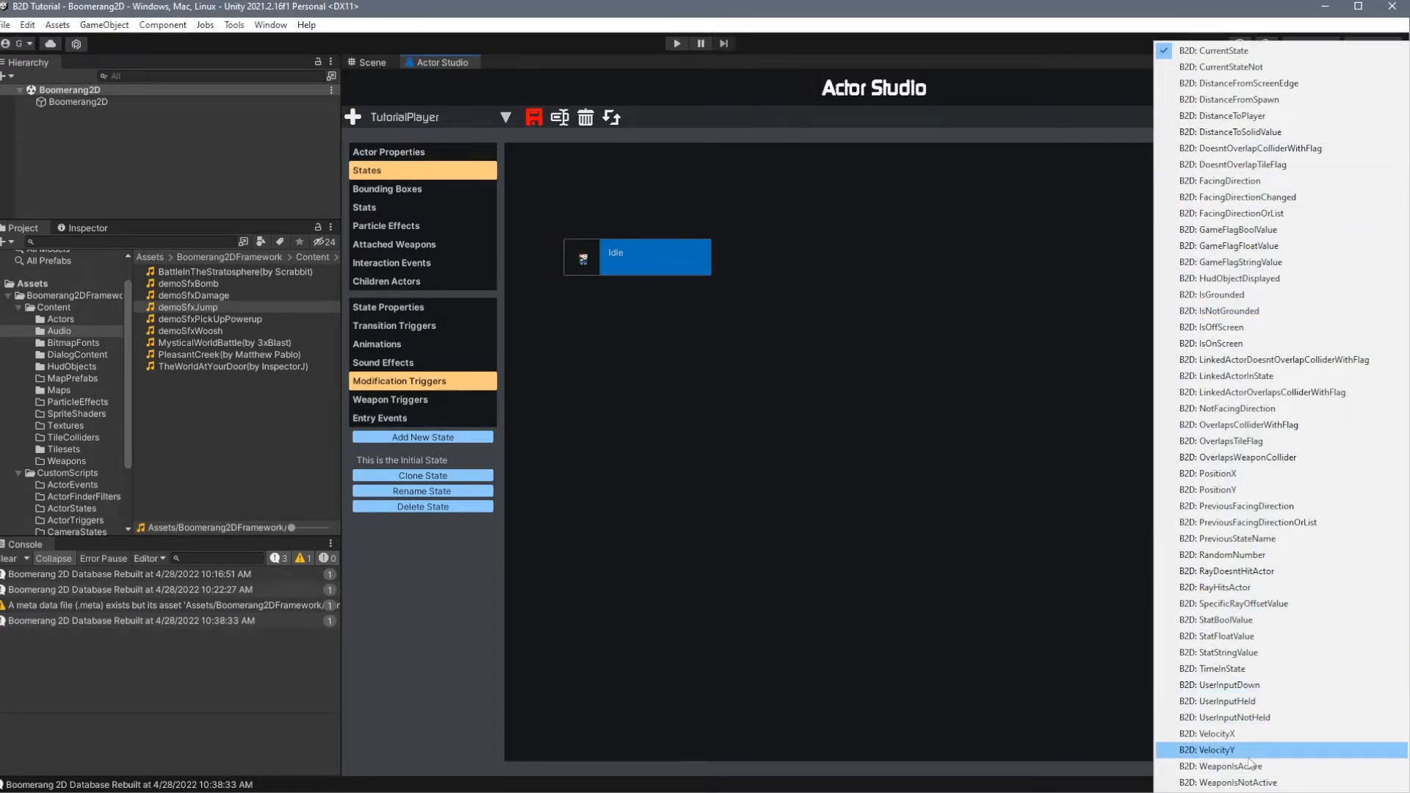
click(1234, 669)
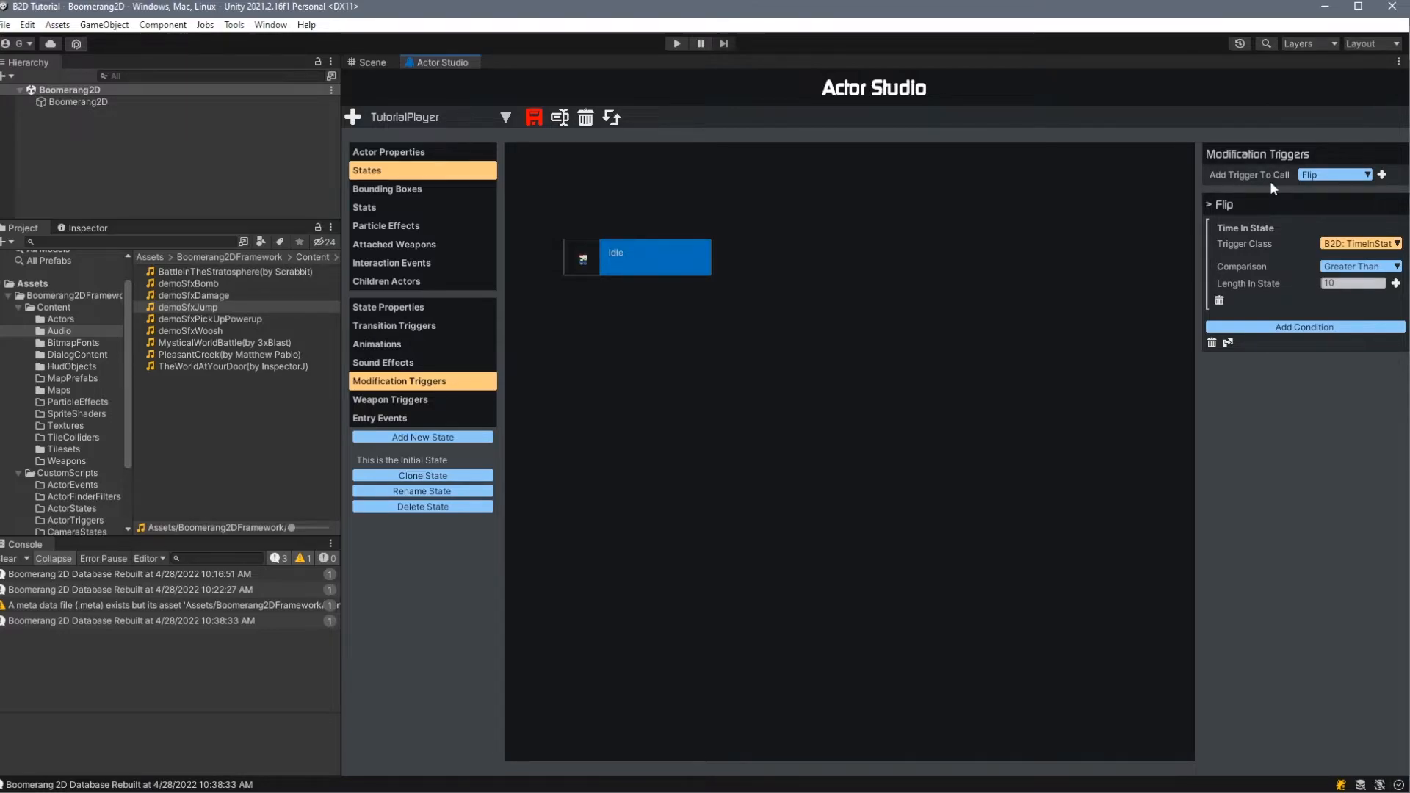
- Check the Idle state's weapon triggers, and add an entry event to the state with one event in its Events list
click(408, 399)
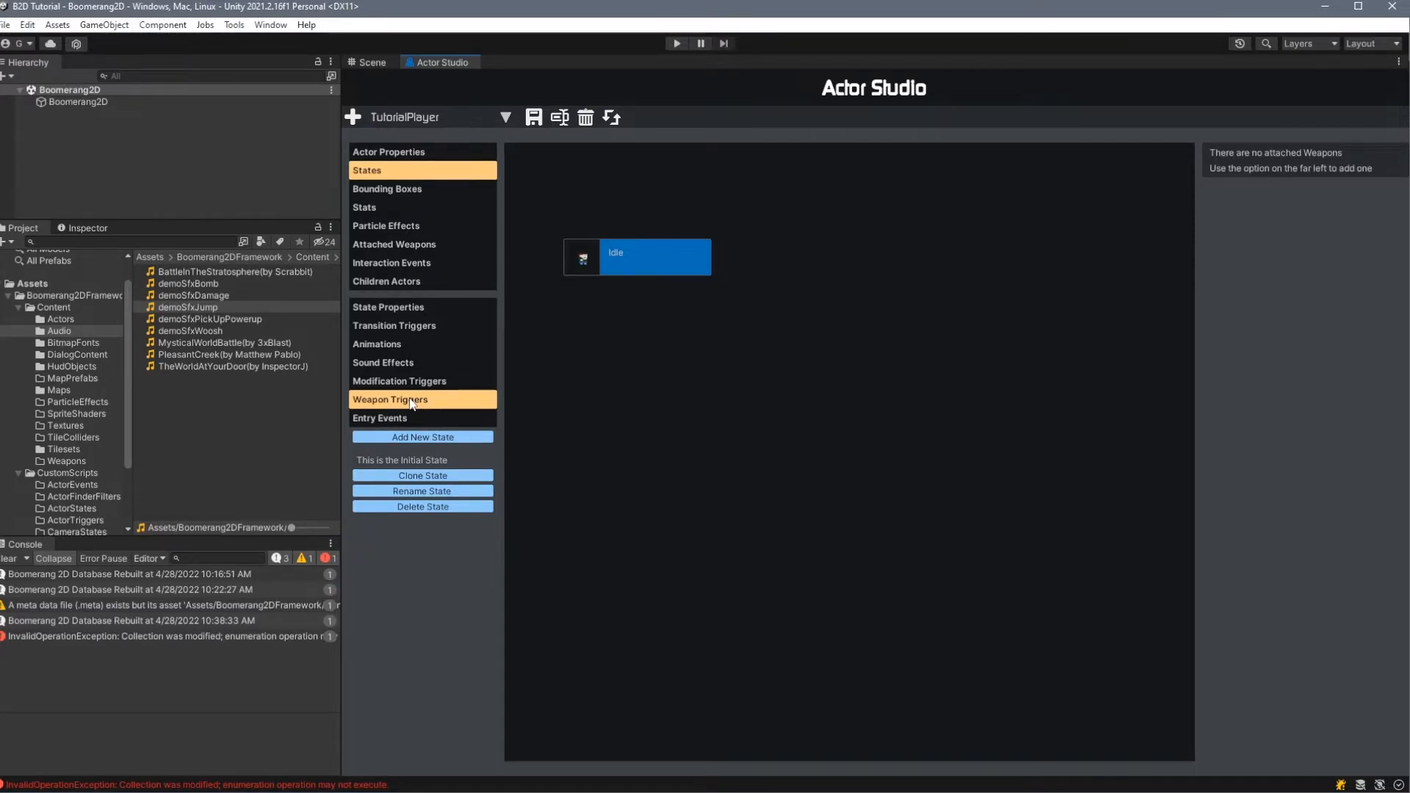
click(413, 417)
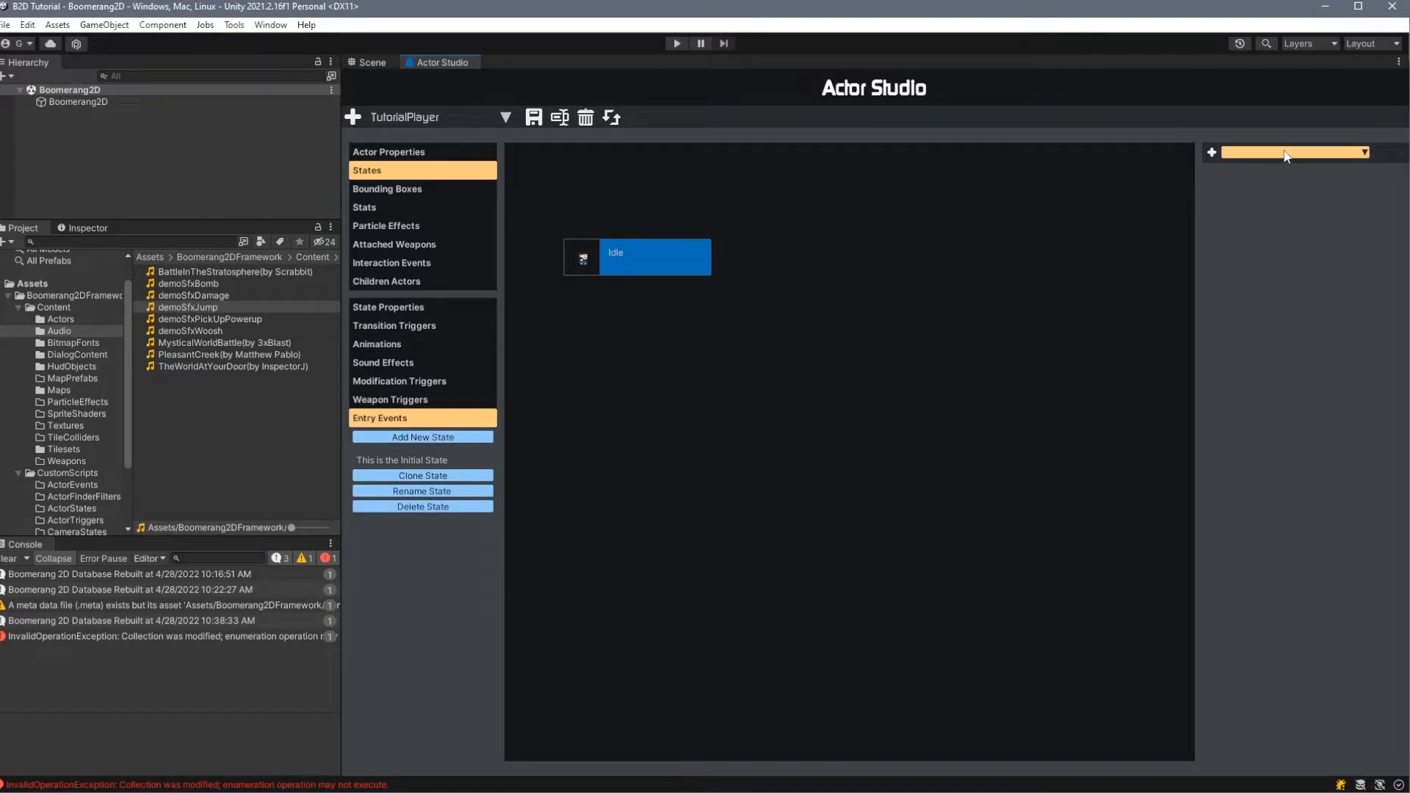
click(1211, 152)
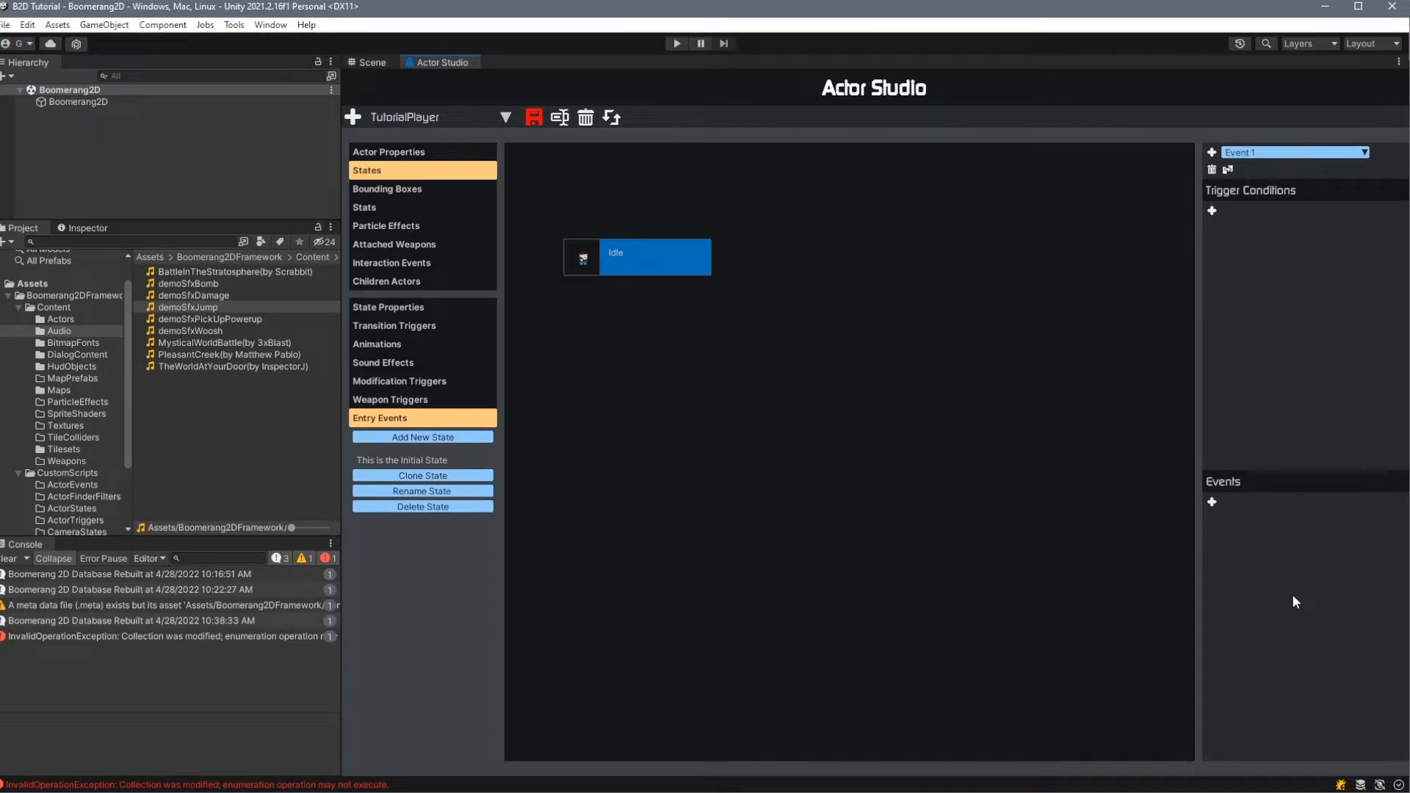
click(1212, 504)
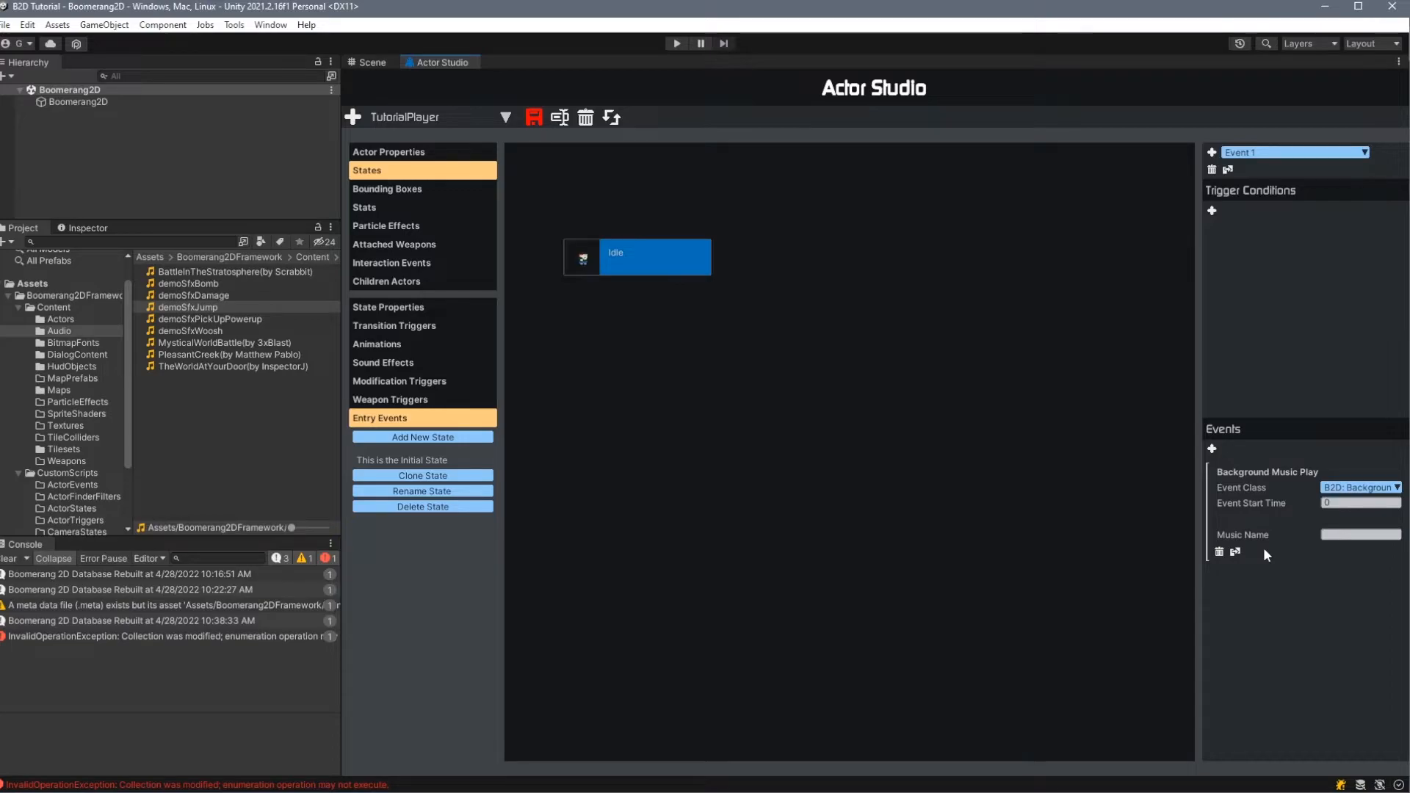
- Set the entry event's class to BackgroundMusicPlay and its music name to BattleInTheStratosphere(by Scrabbit)
click(1359, 487)
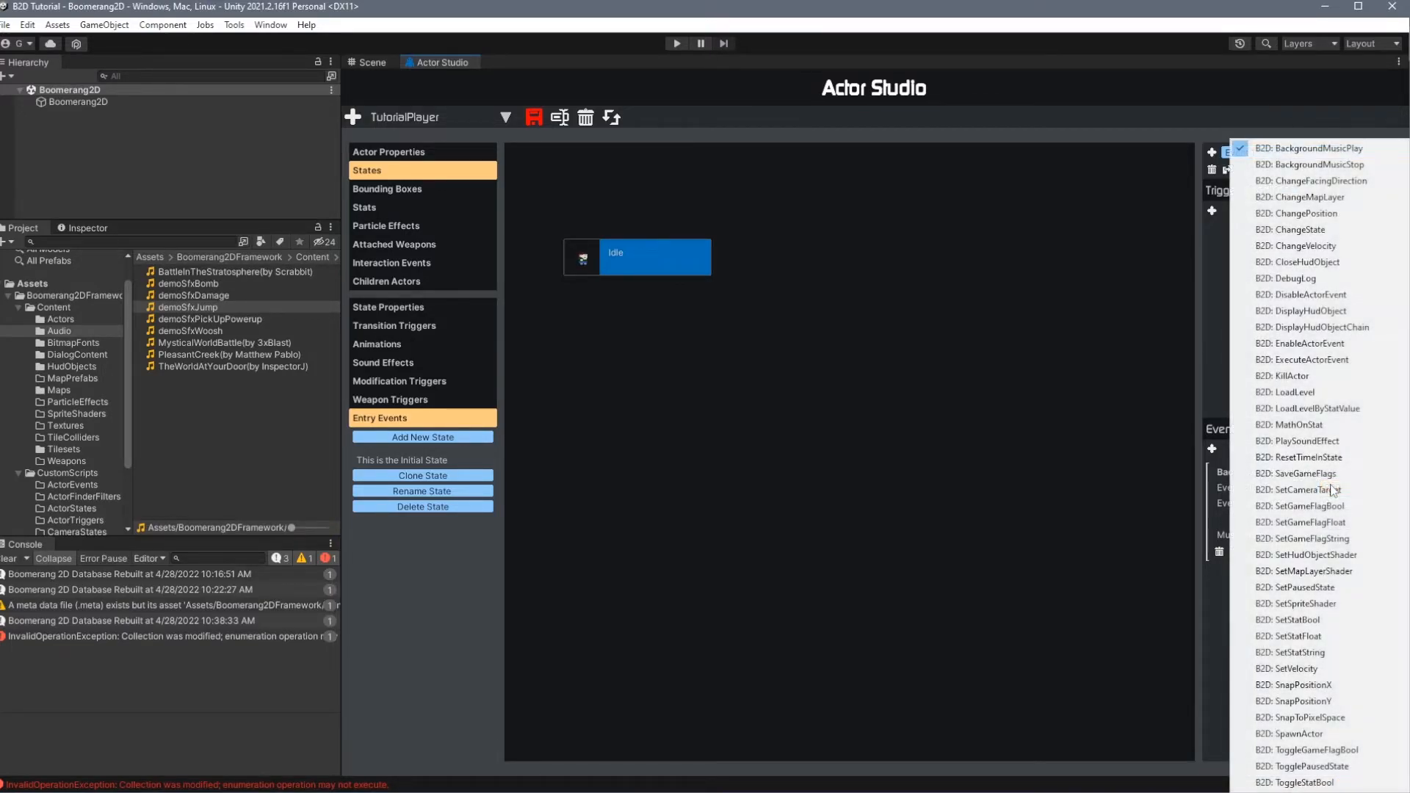
click(1231, 548)
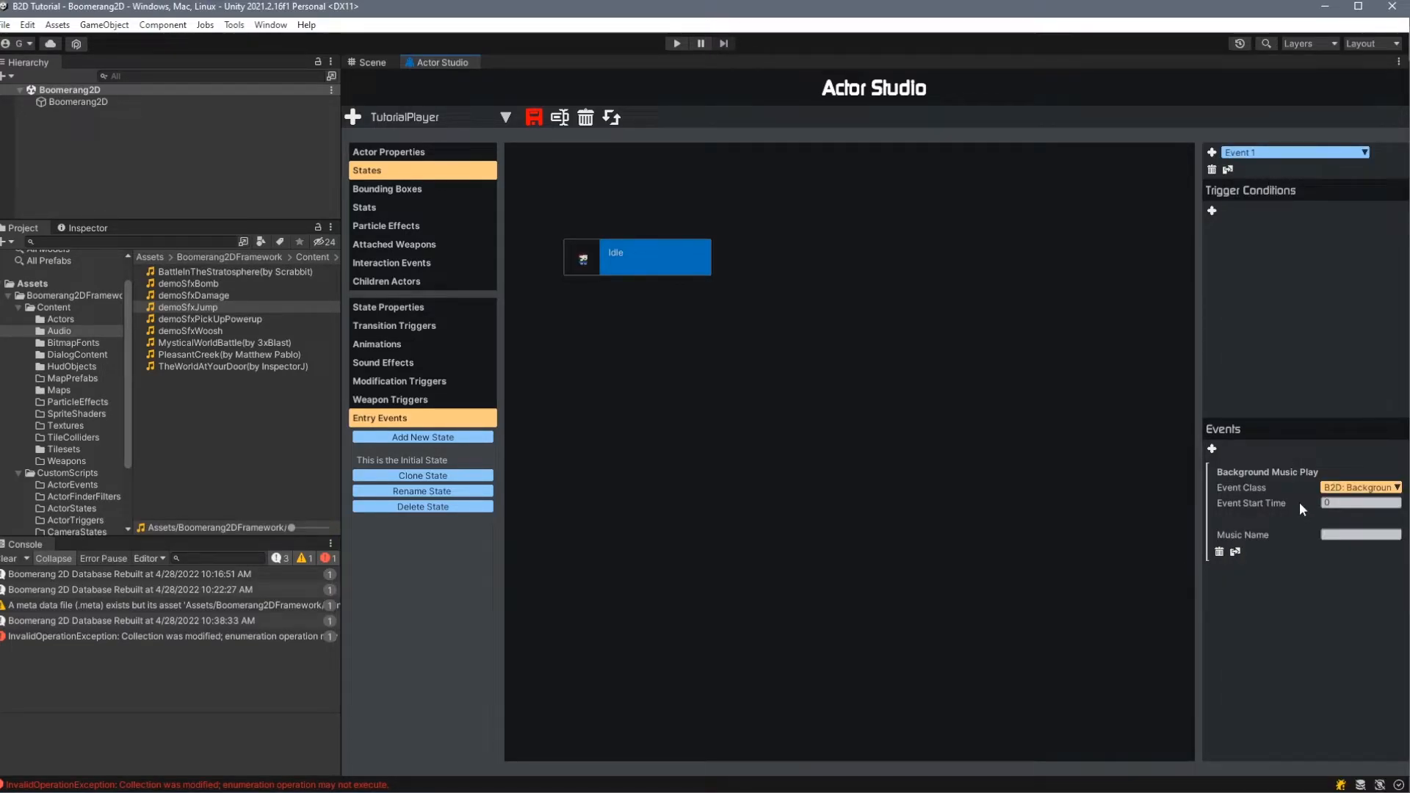
click(1359, 487)
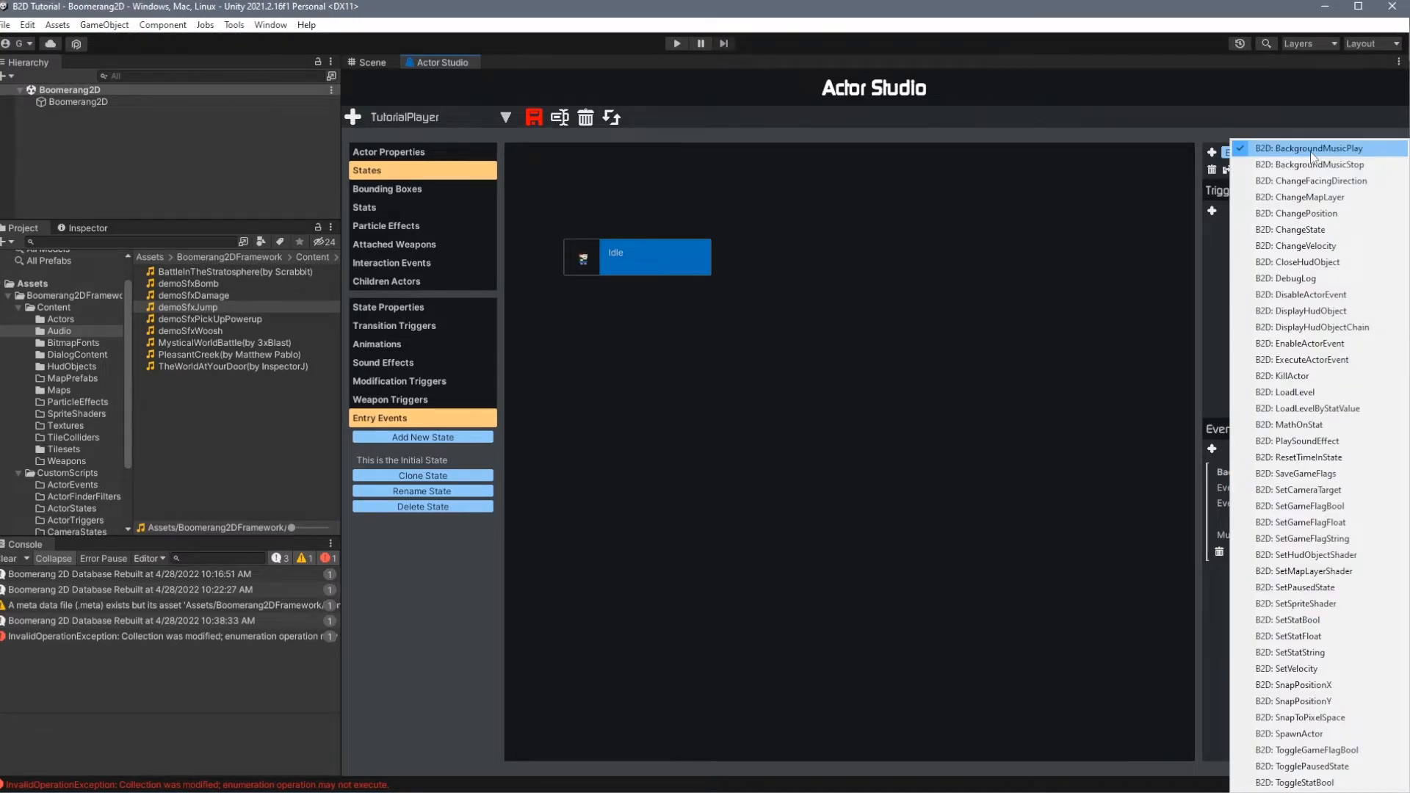
click(1312, 149)
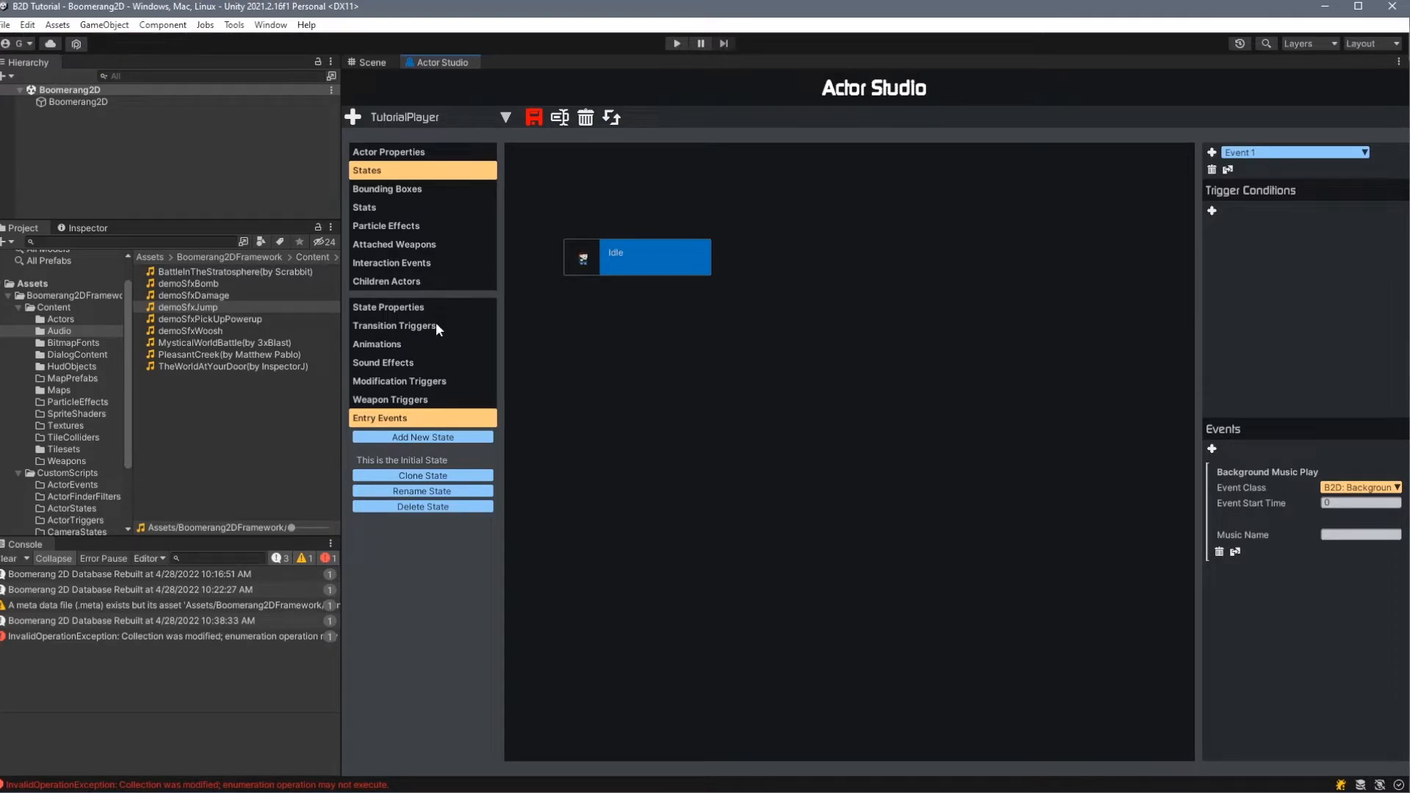
click(225, 270)
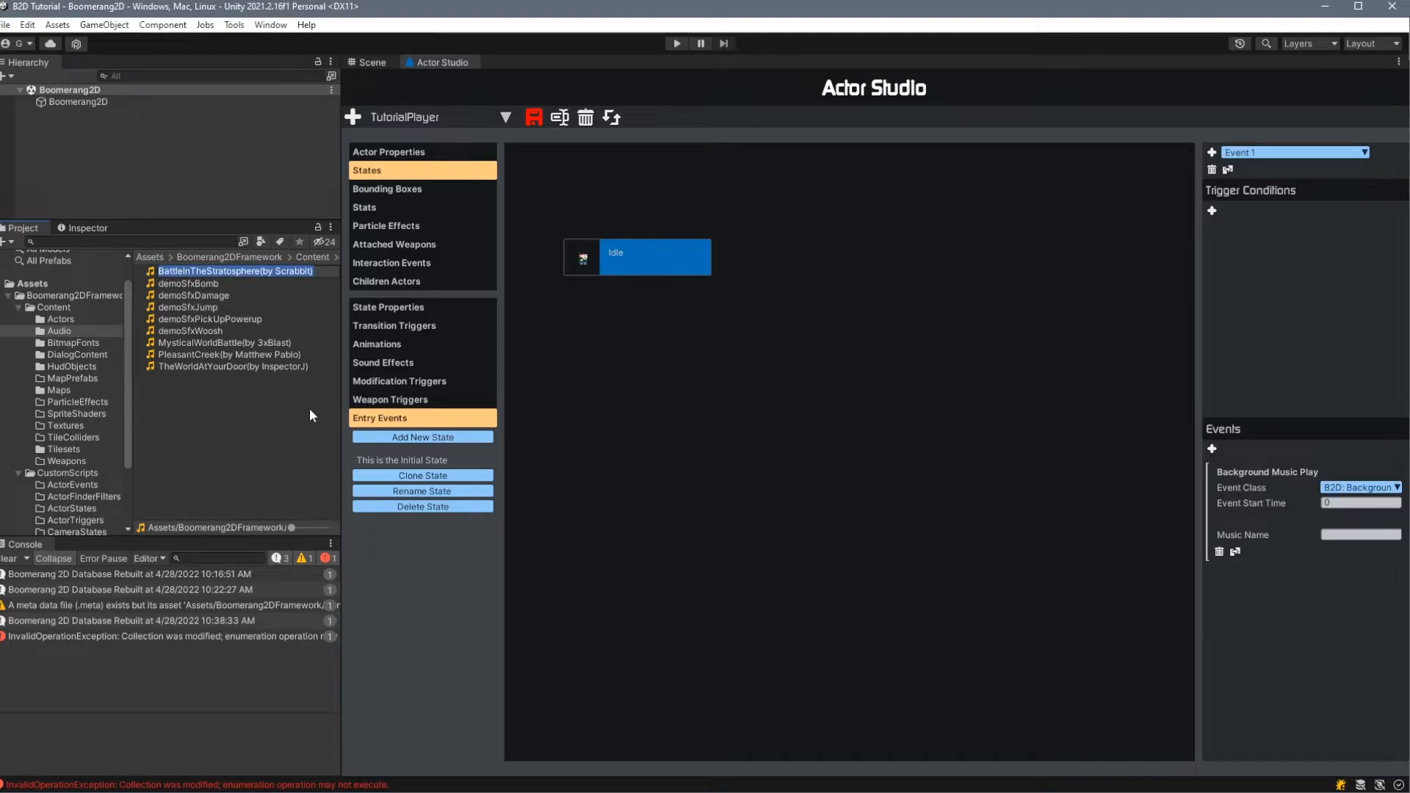
drag(1218, 578, 1335, 535)
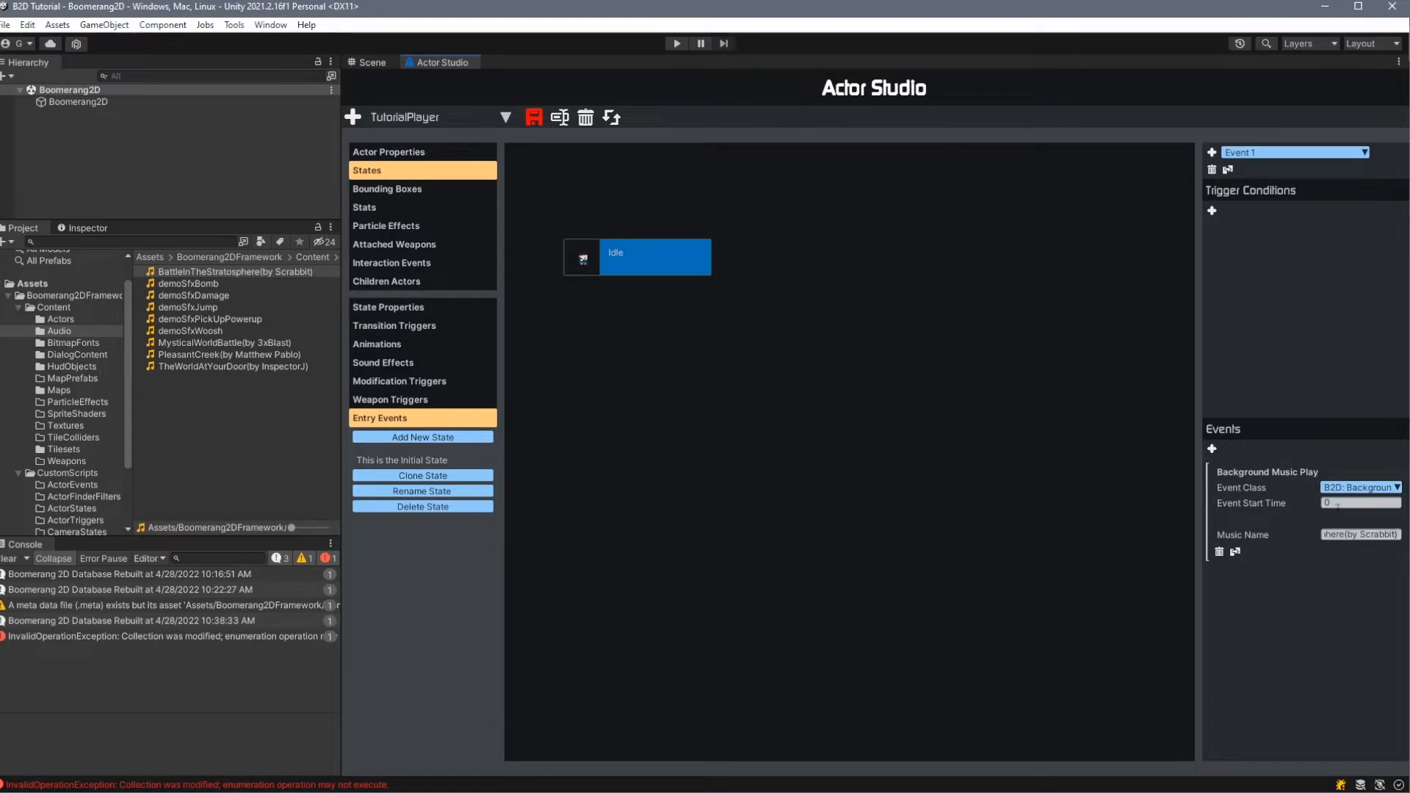
- Add a FacingDirection trigger condition of Right to the entry event and change its event class to PlaySoundEffect
click(1359, 487)
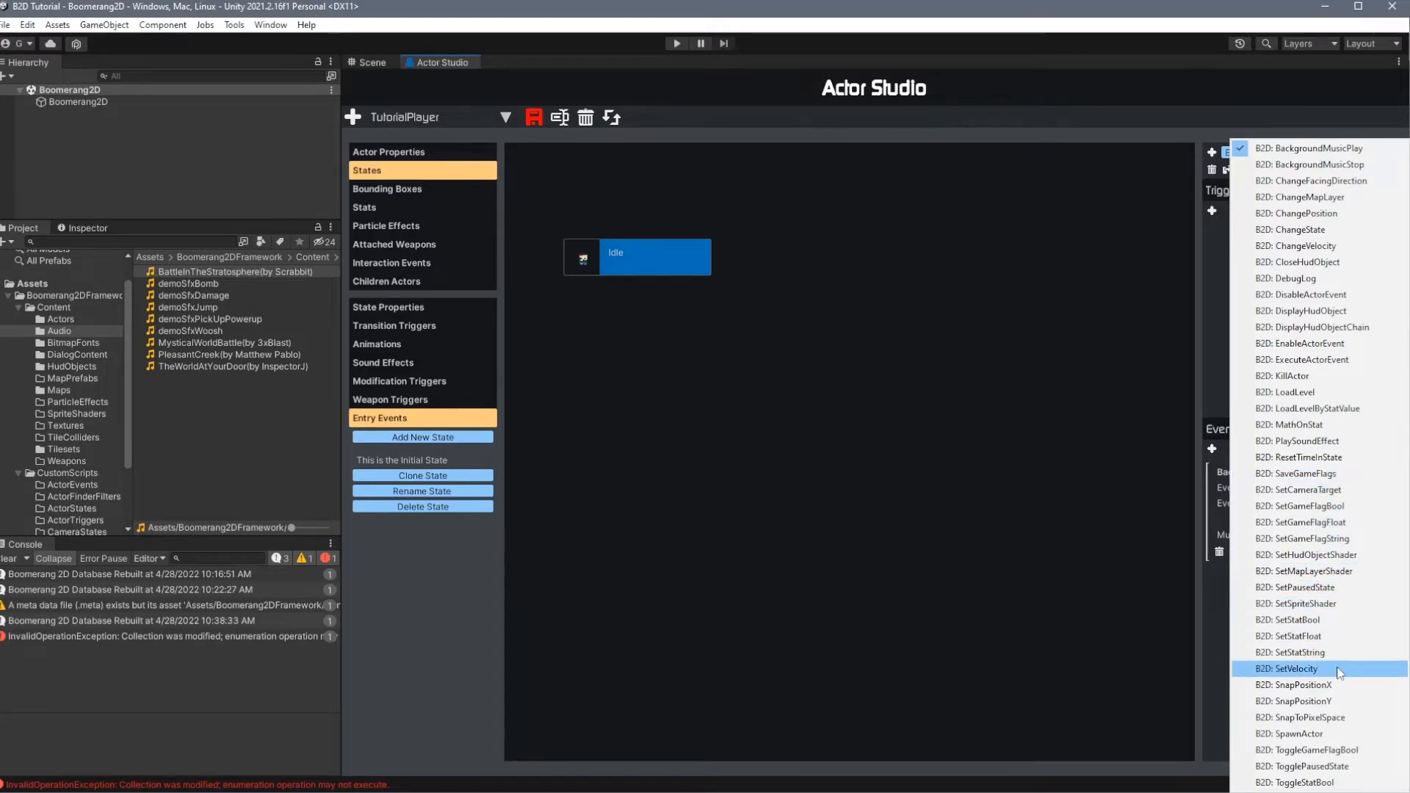
click(1213, 623)
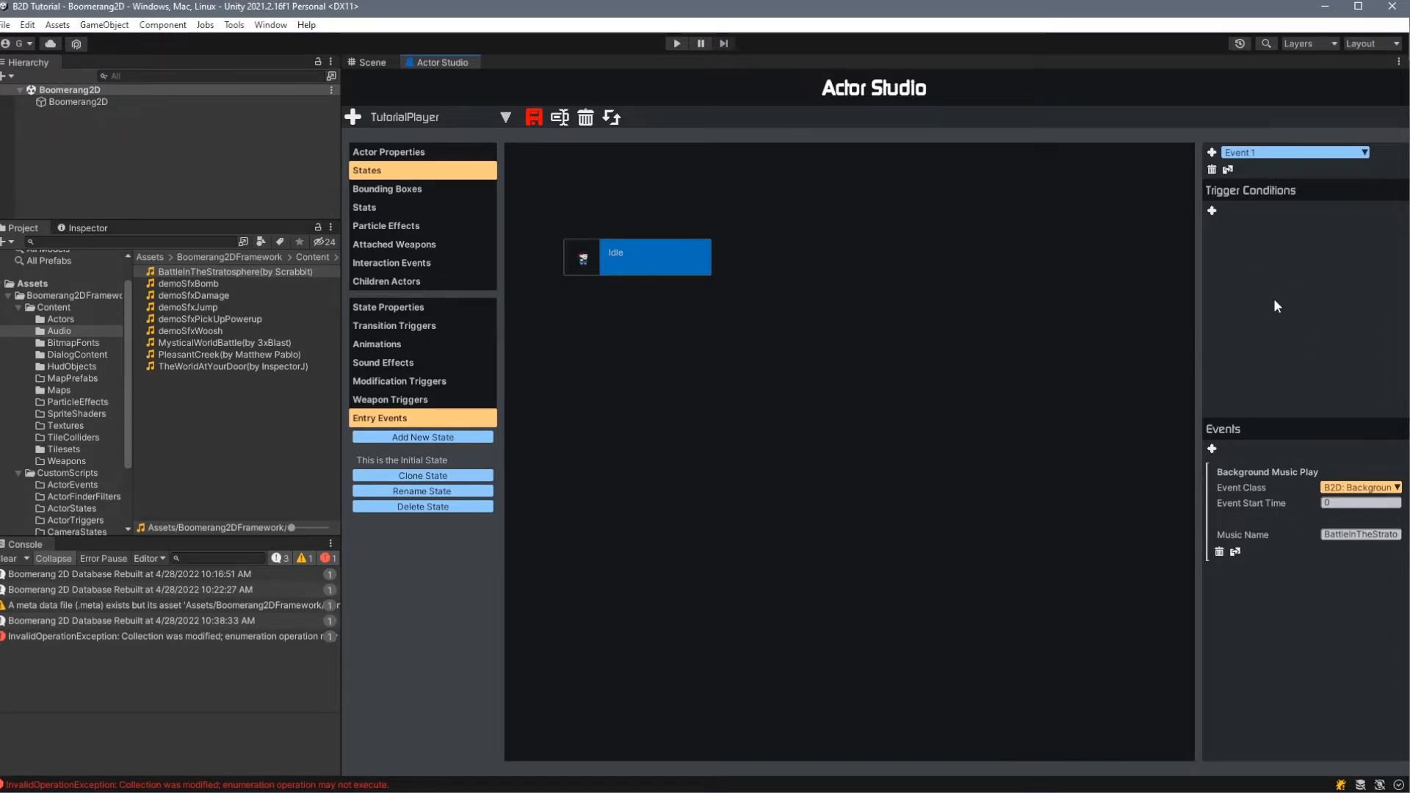
click(1212, 210)
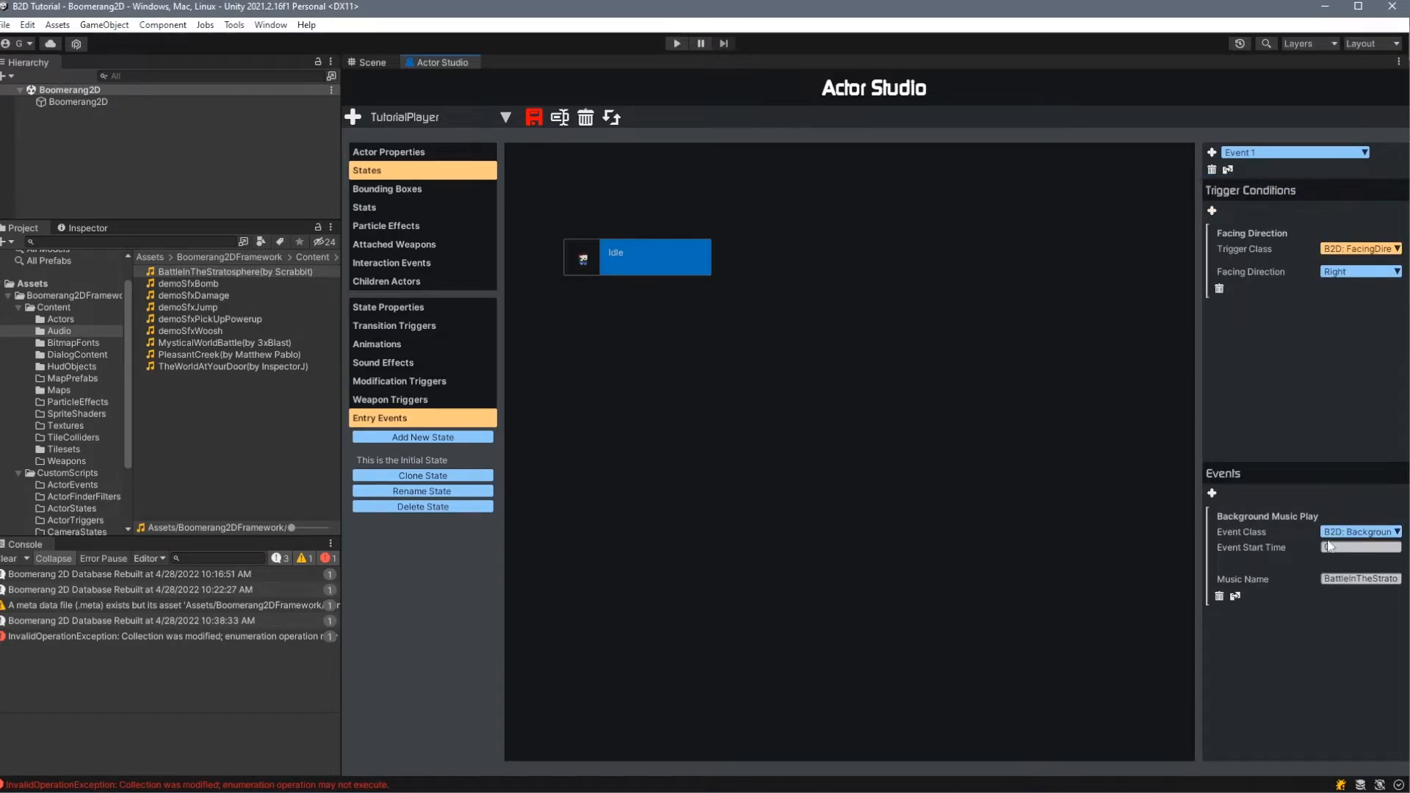
click(1352, 533)
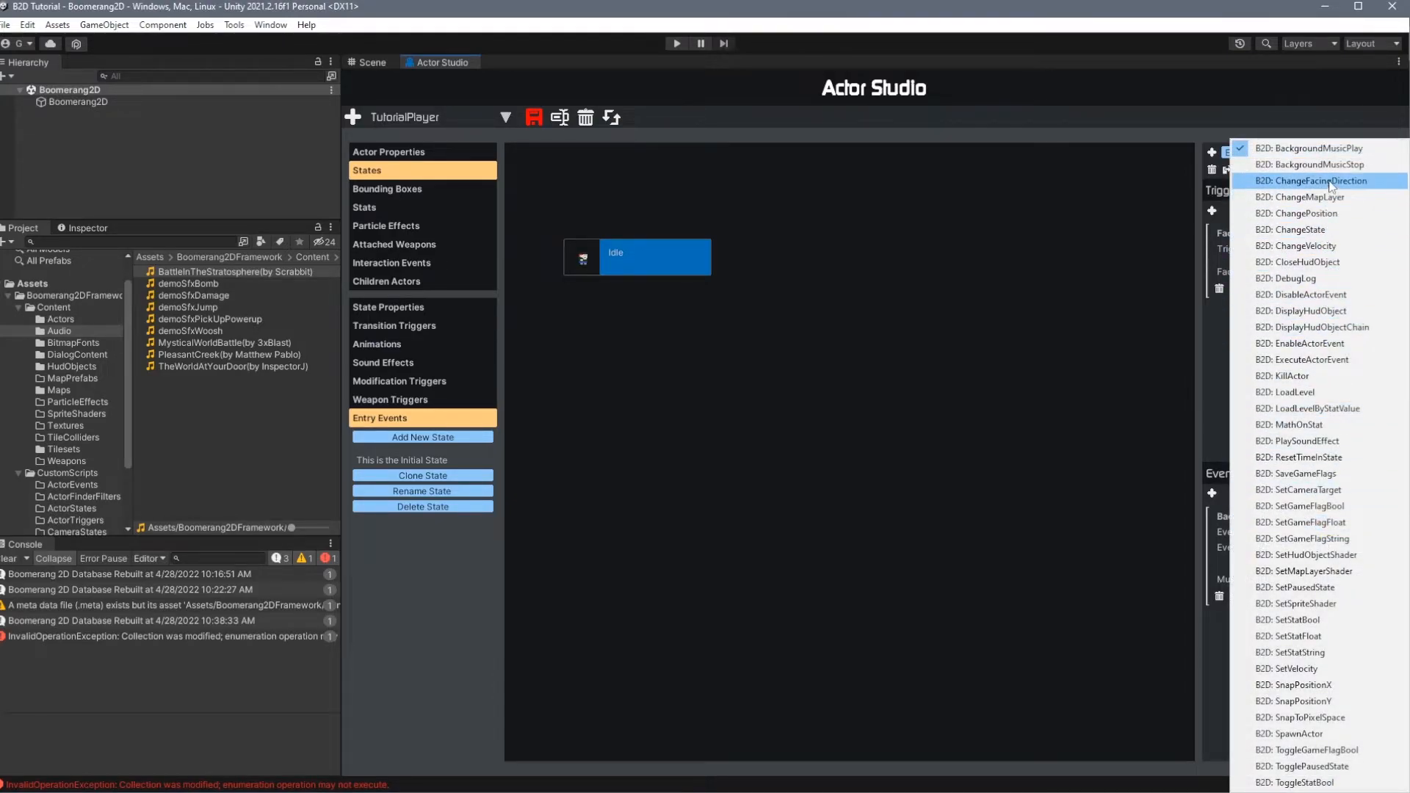
click(1333, 441)
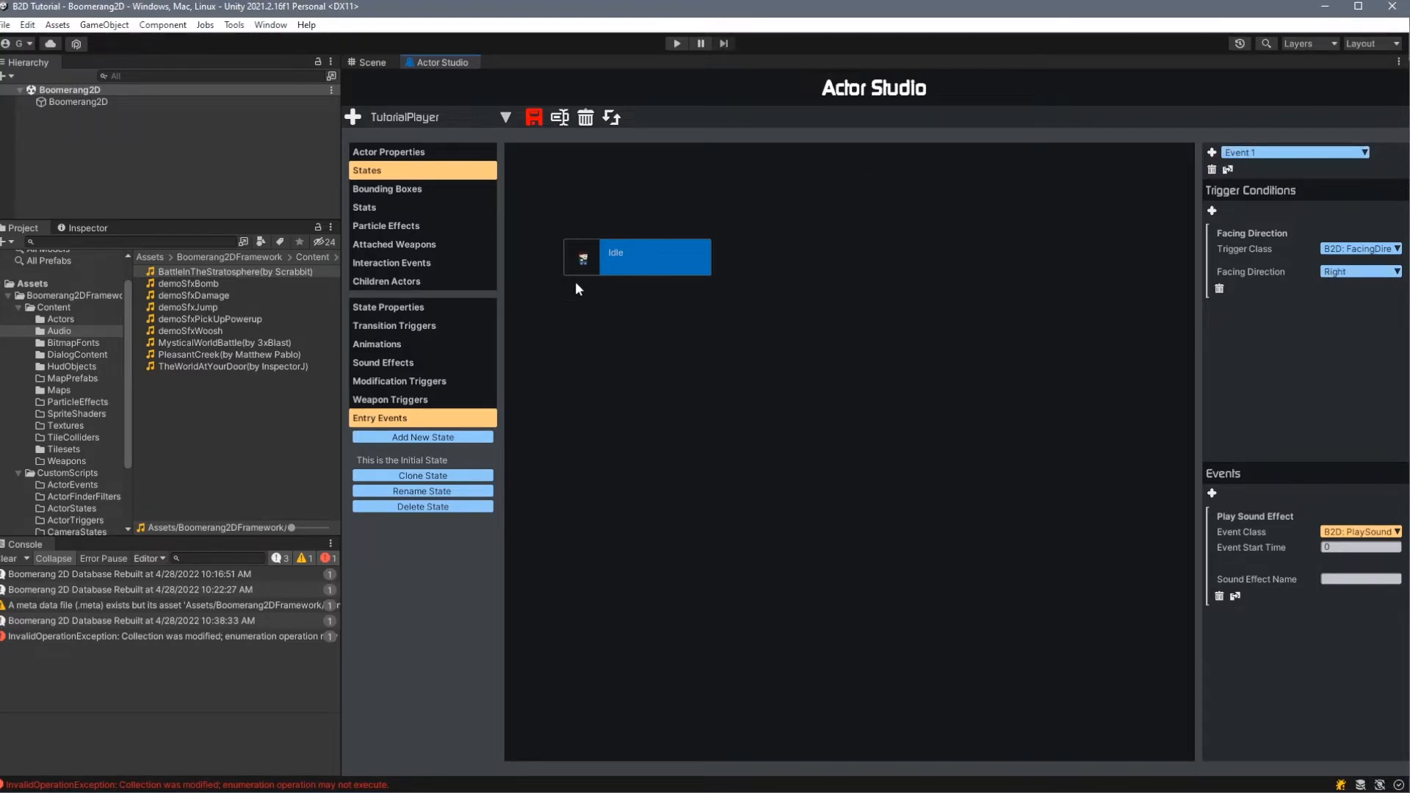
- Delete the entry event from the Idle state
click(1212, 170)
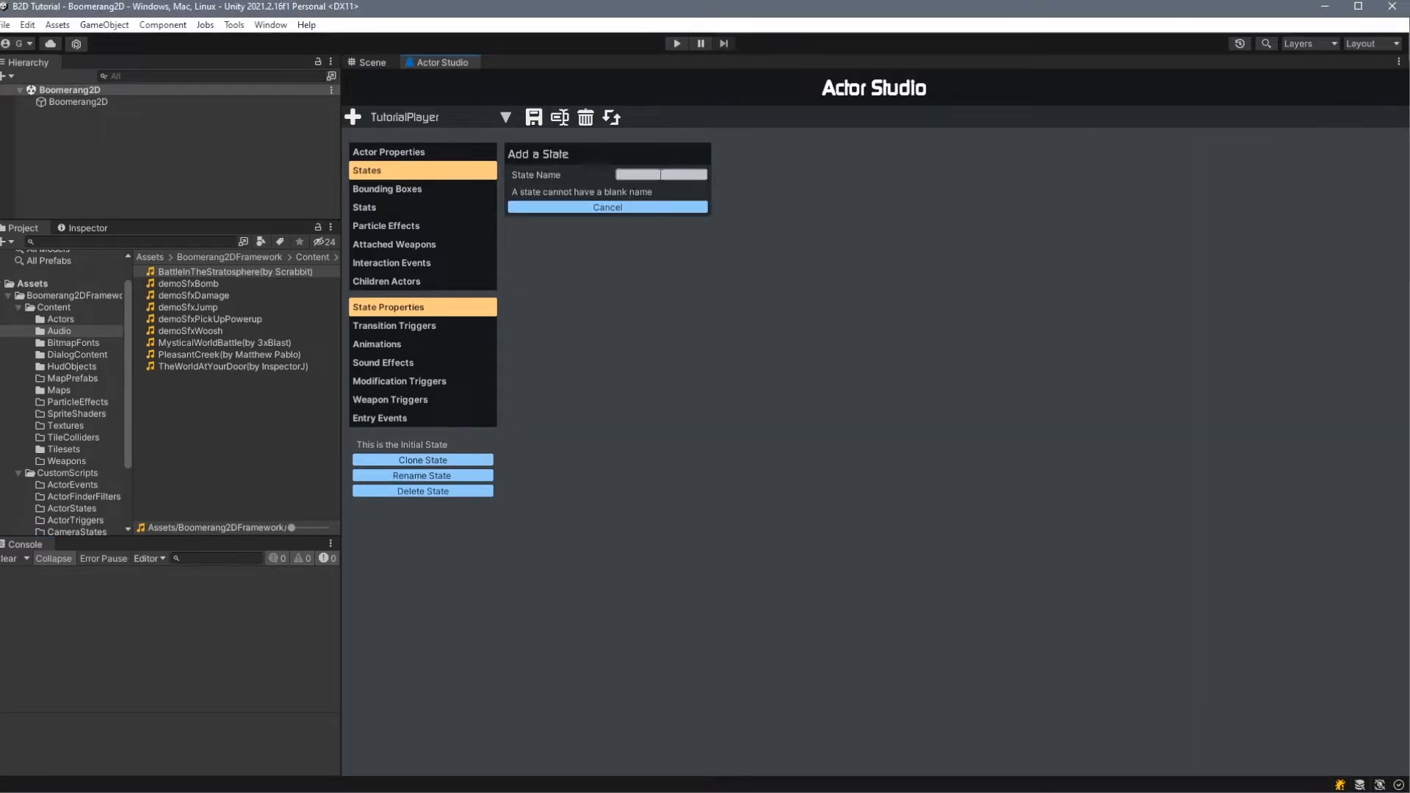
- Add a state named walk and set its behavior class to MoveOrtho
click(660, 175)
text(walk)
click(659, 191)
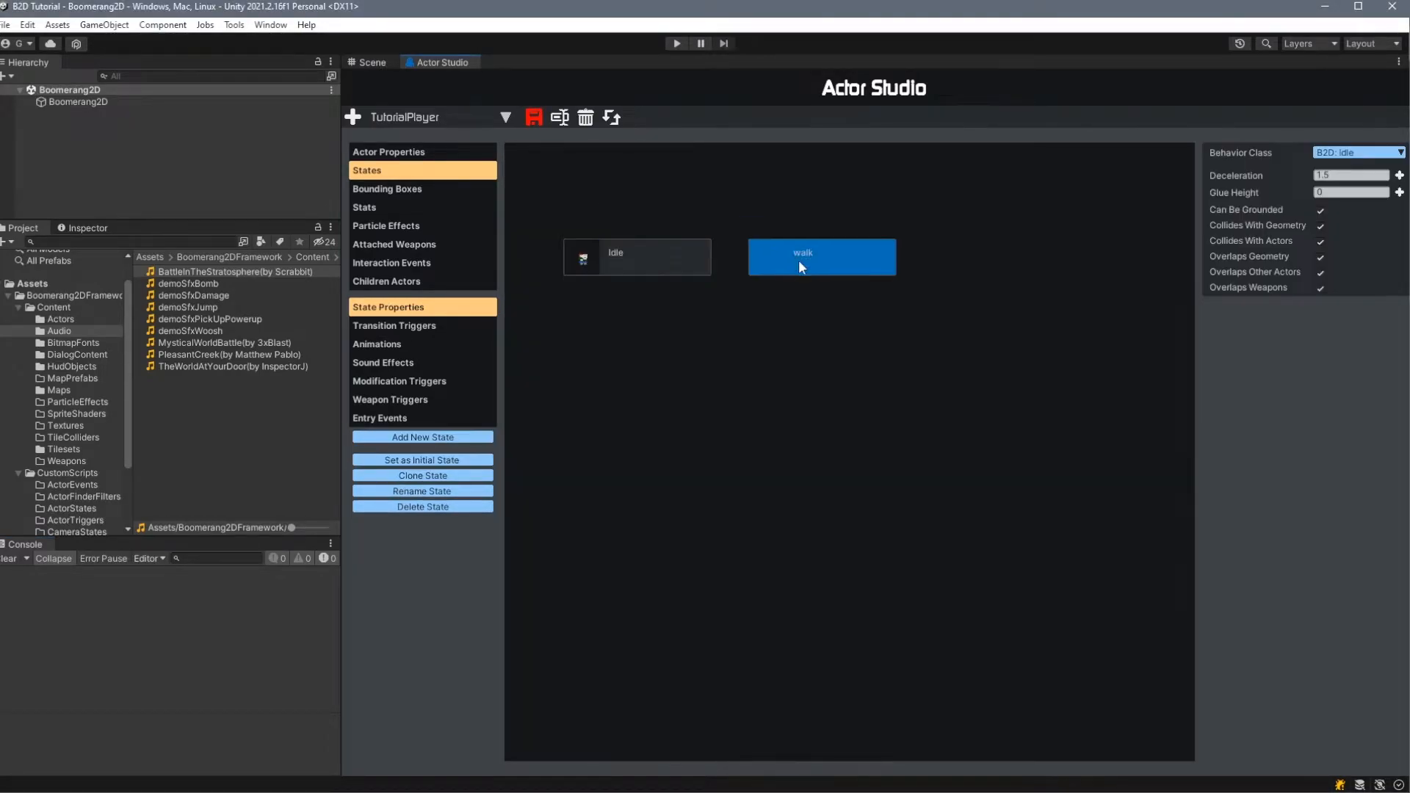
click(1358, 152)
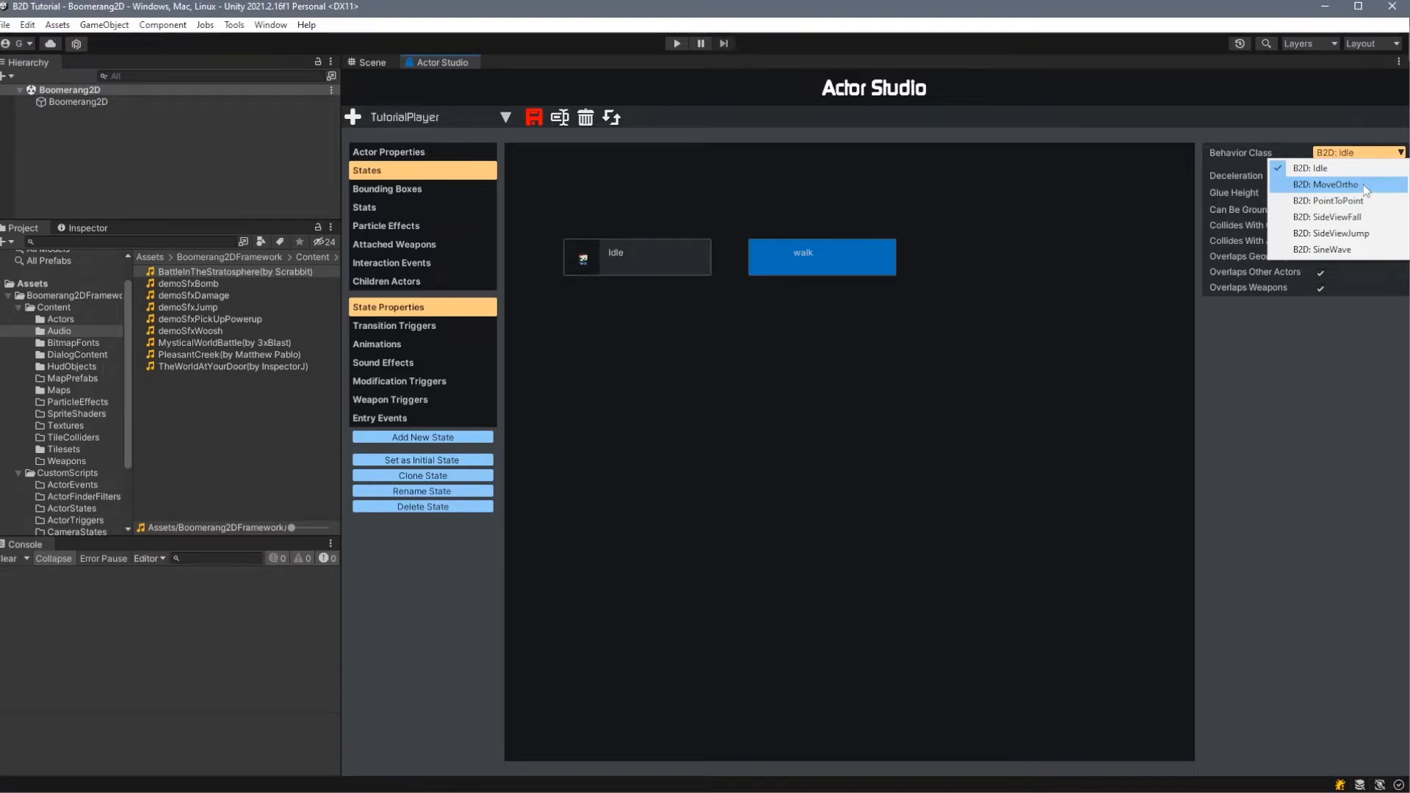
click(1363, 184)
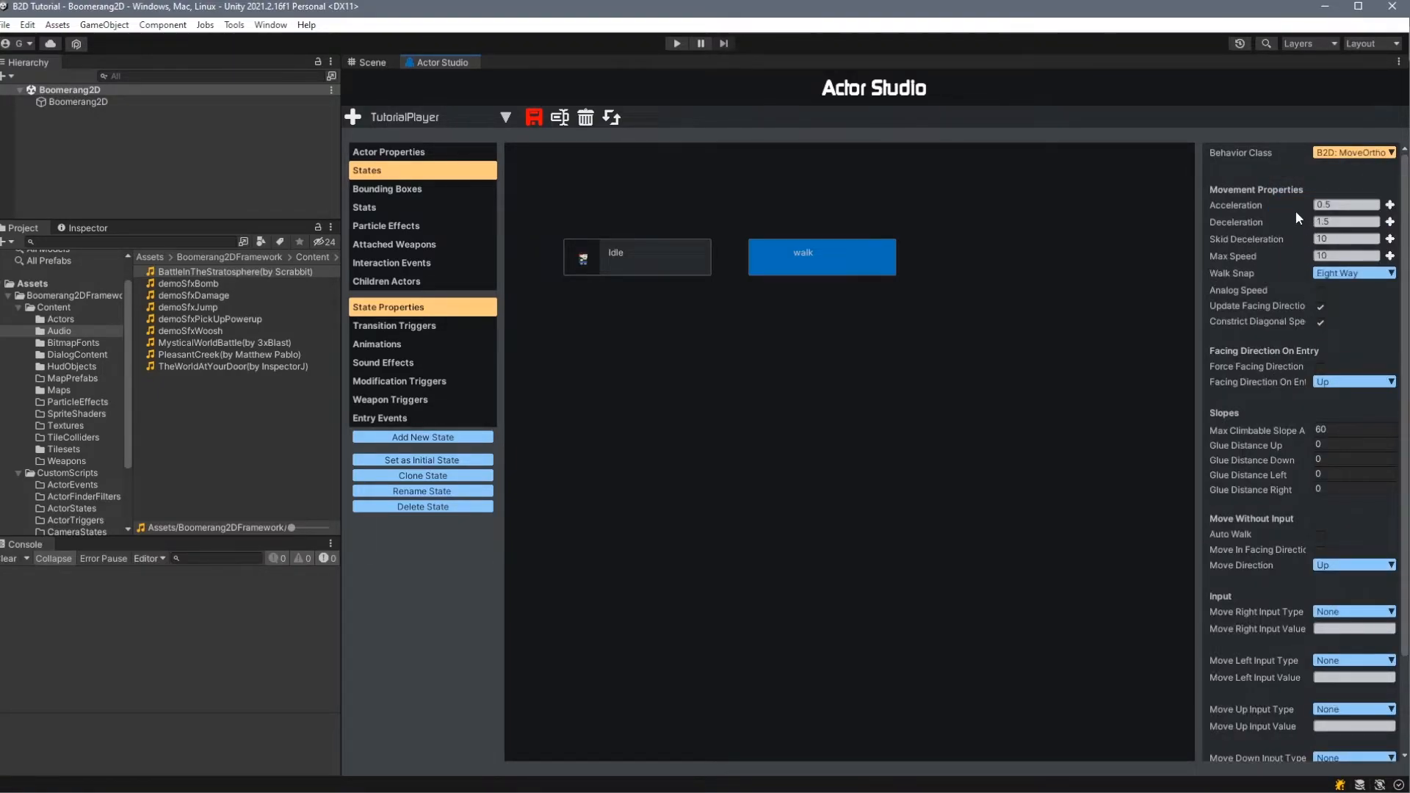
- Add a four-frame animation named walk_right to the walk state with a frame duration of 0.2
click(386, 345)
click(1212, 152)
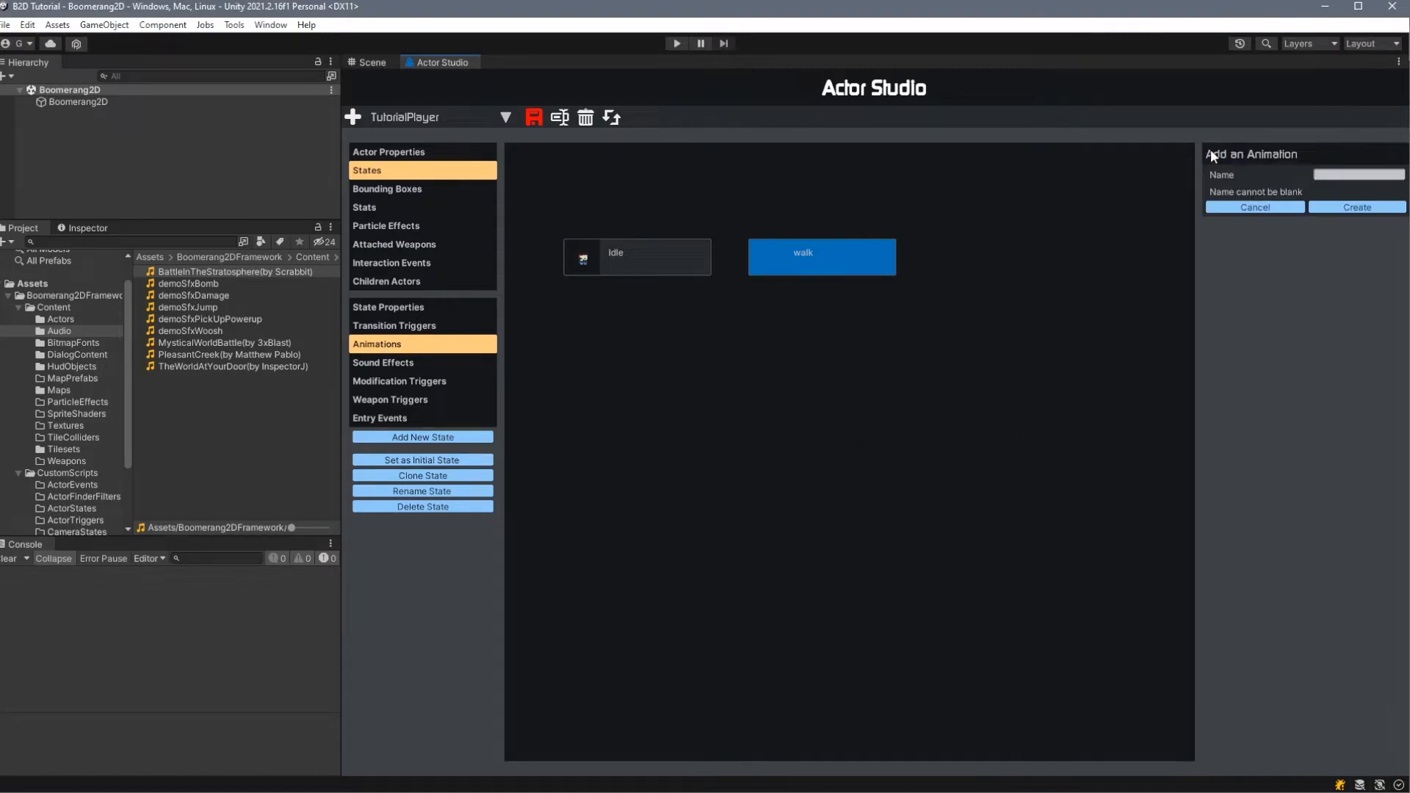
click(1335, 497)
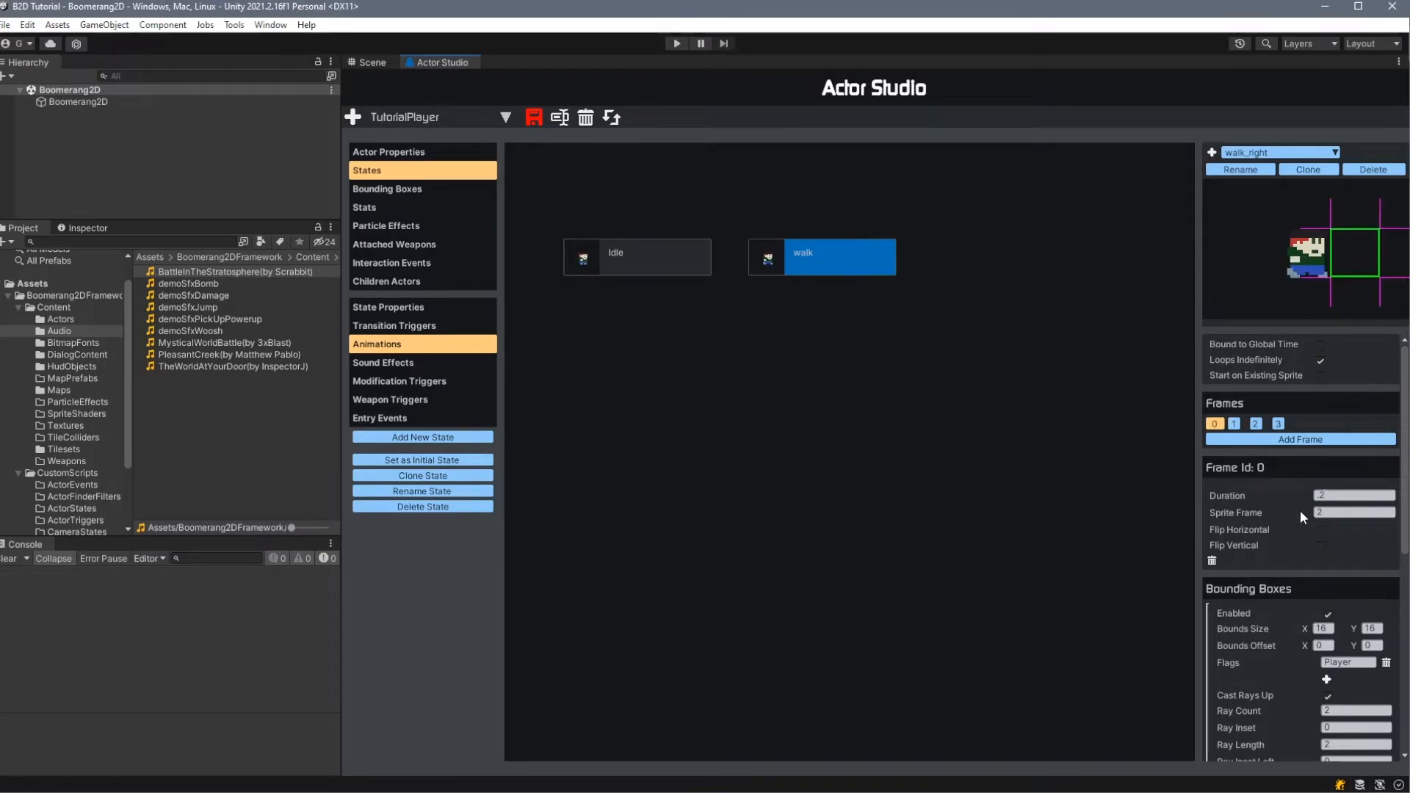
click(1235, 425)
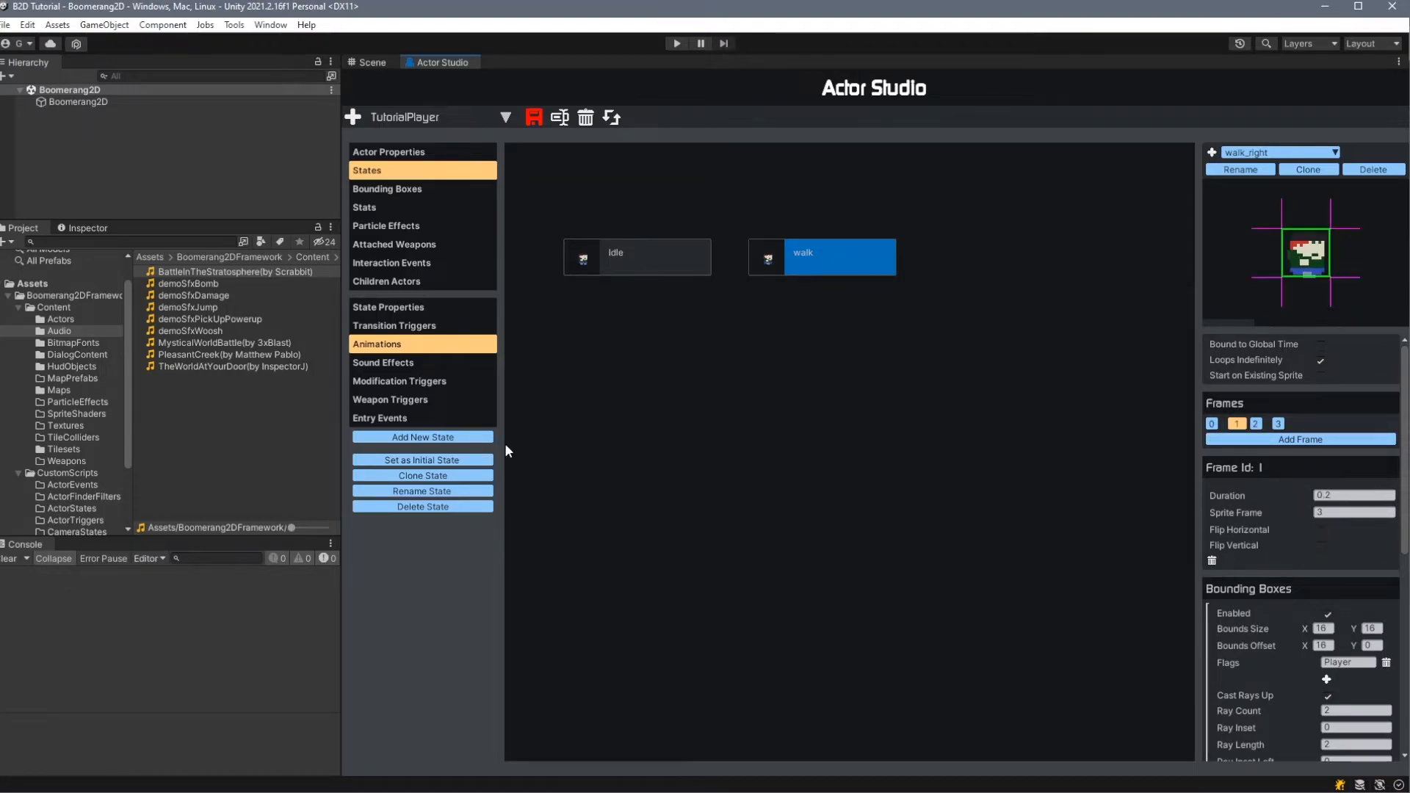
- Set the X value of the actor's default bounding box offset to 0
click(424, 190)
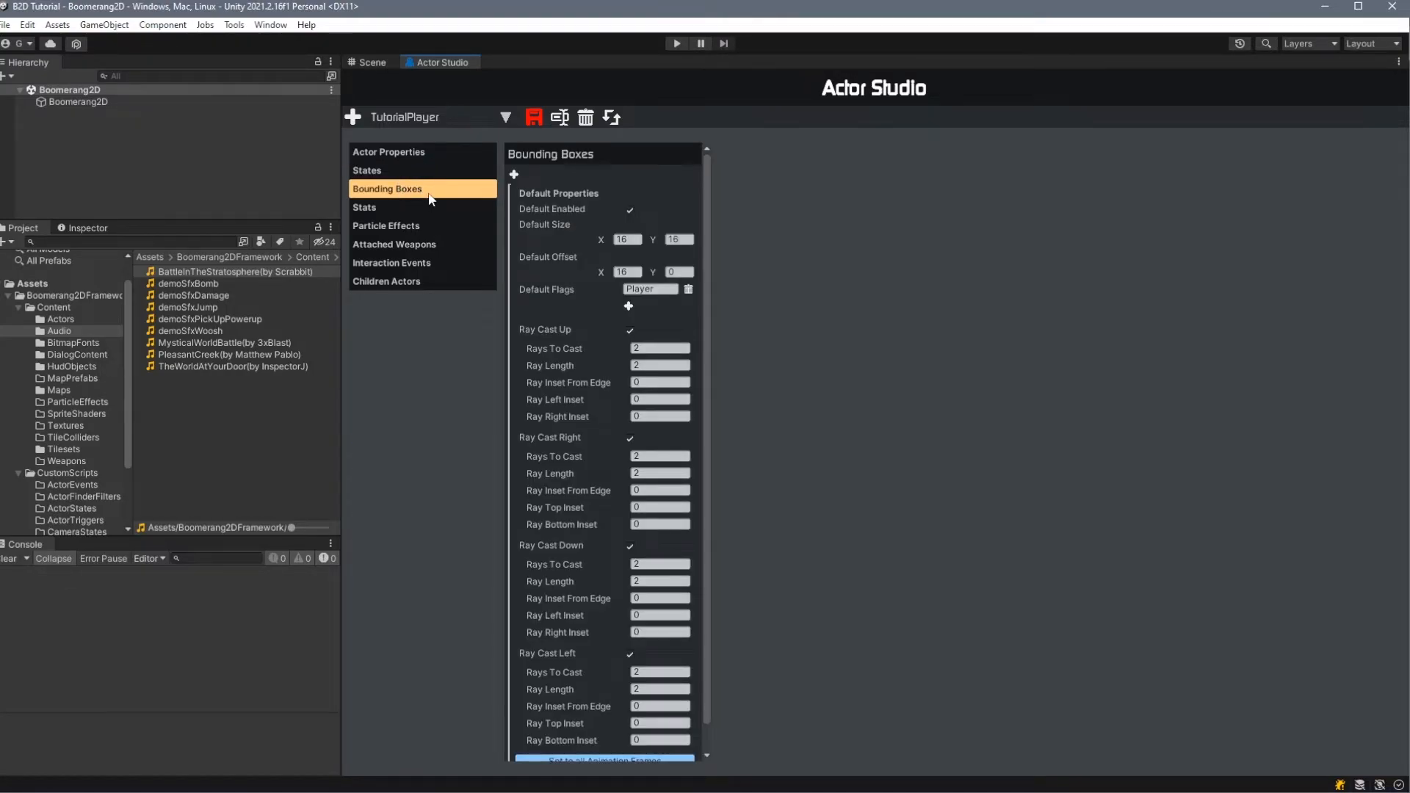
double_click(628, 272)
text(0)
scroll(558, 666, down, 1)
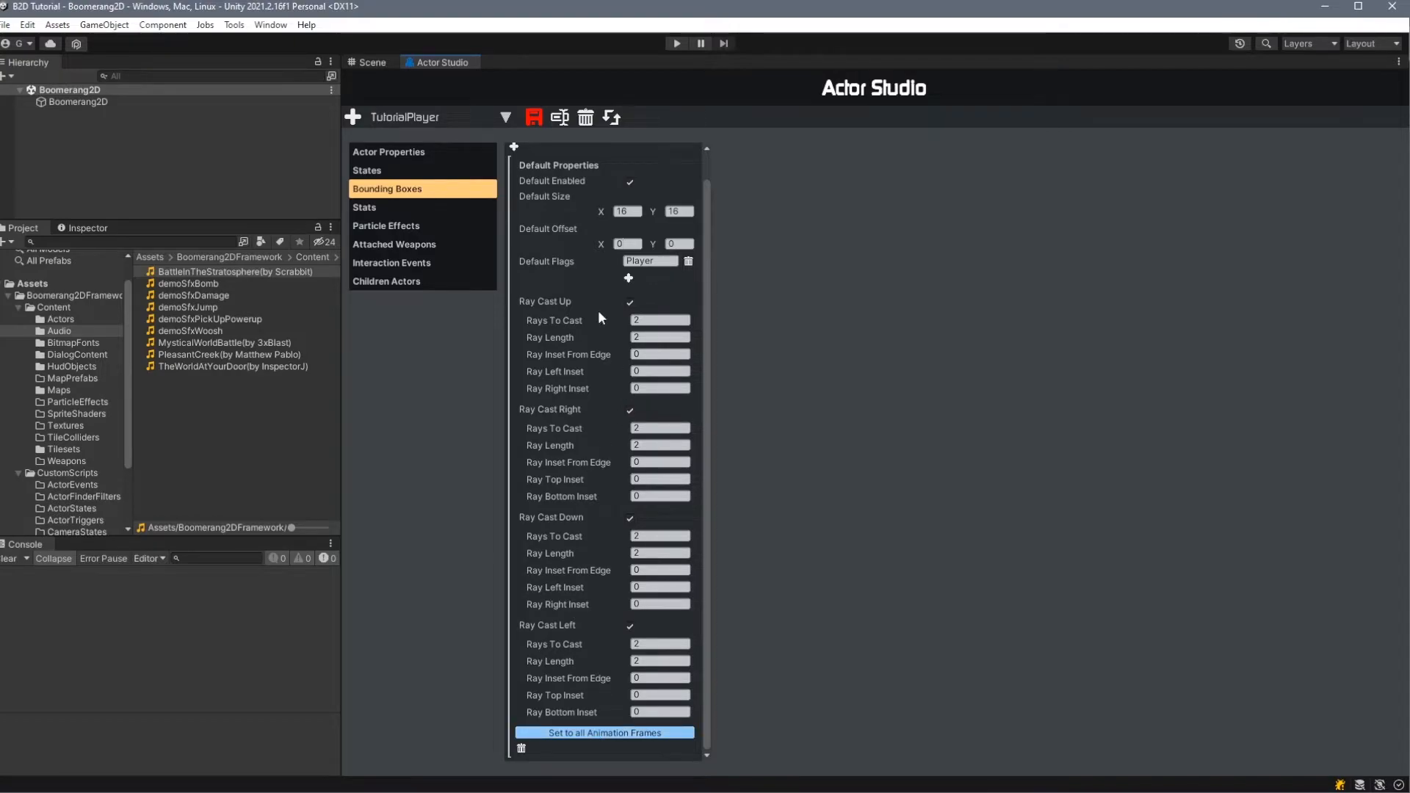
- Add a walk_left animation to the walk state with a FacingDirection play condition of Left
click(394, 176)
click(1302, 439)
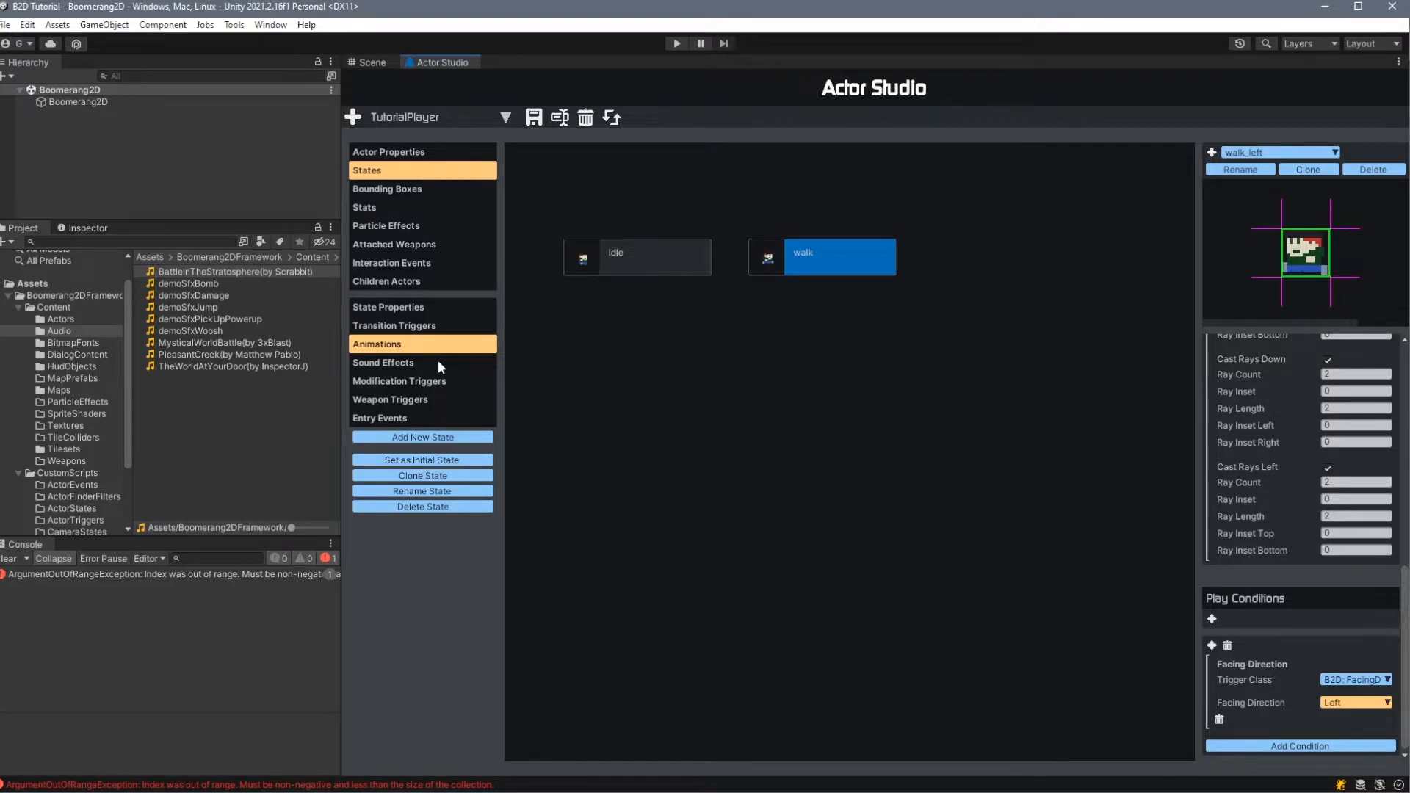
- Add a static transition from the Idle state to the walk state
click(677, 263)
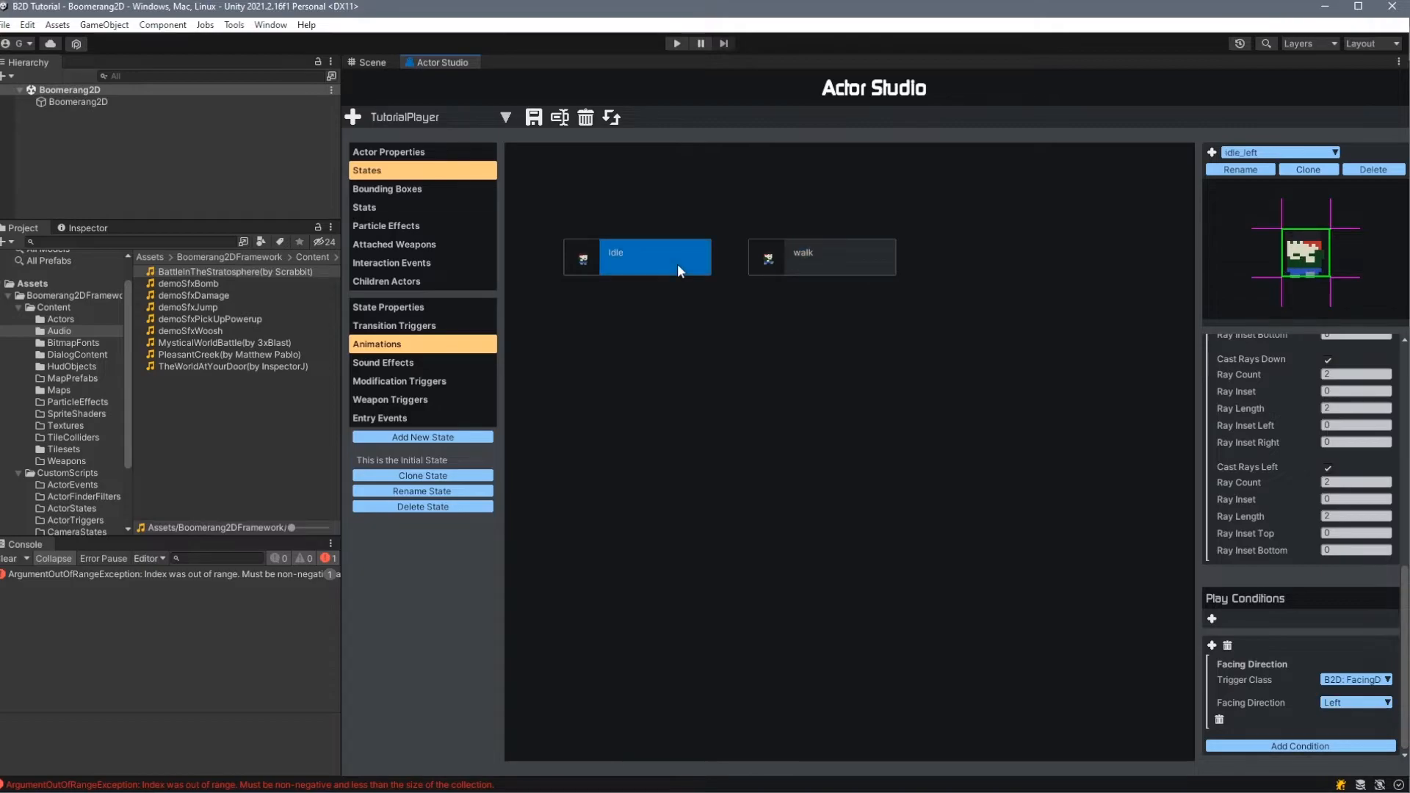
click(430, 326)
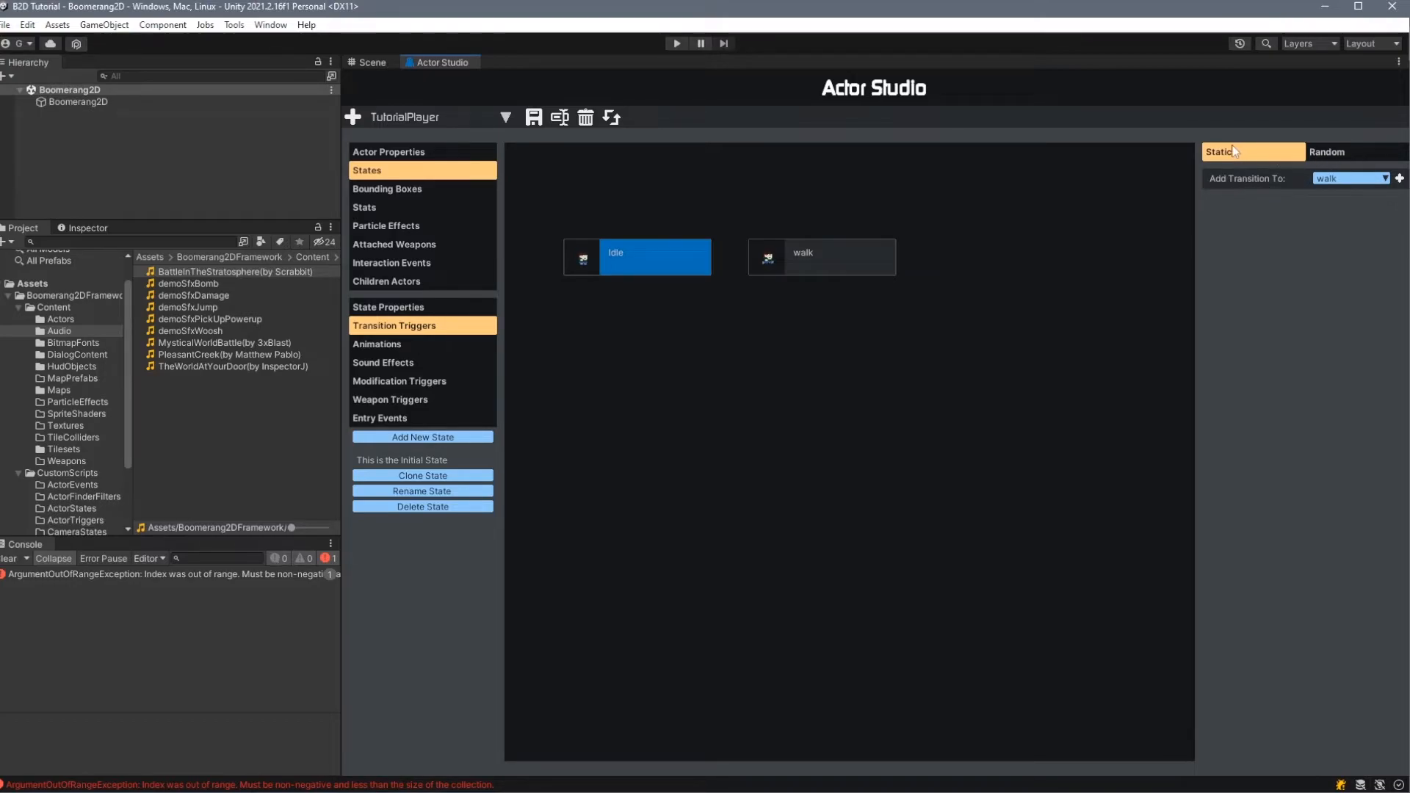
click(1341, 182)
click(1350, 195)
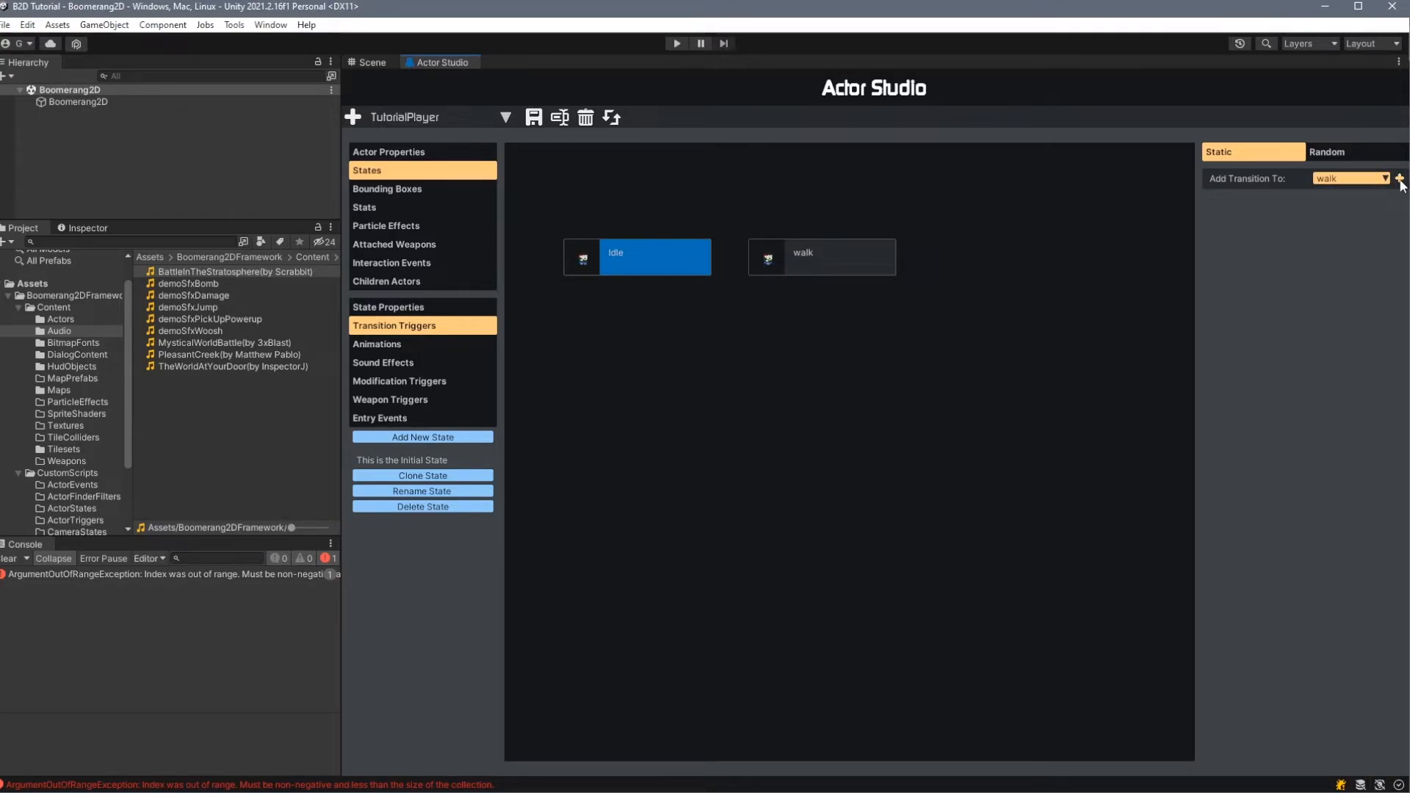
click(1400, 180)
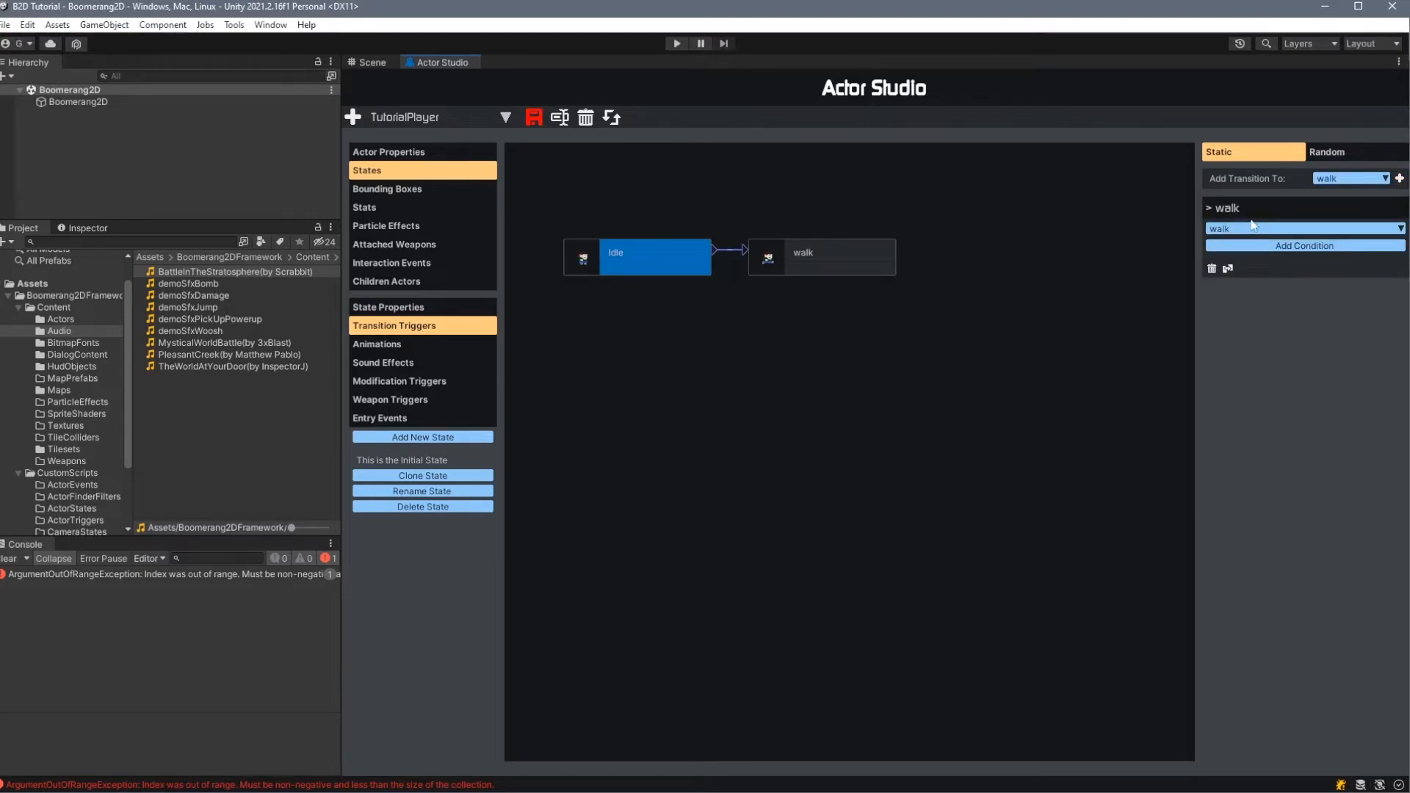
- Give the Idle-to-walk transition a UserInputHeld condition with input type Axis and input value Horizontal+
click(1320, 248)
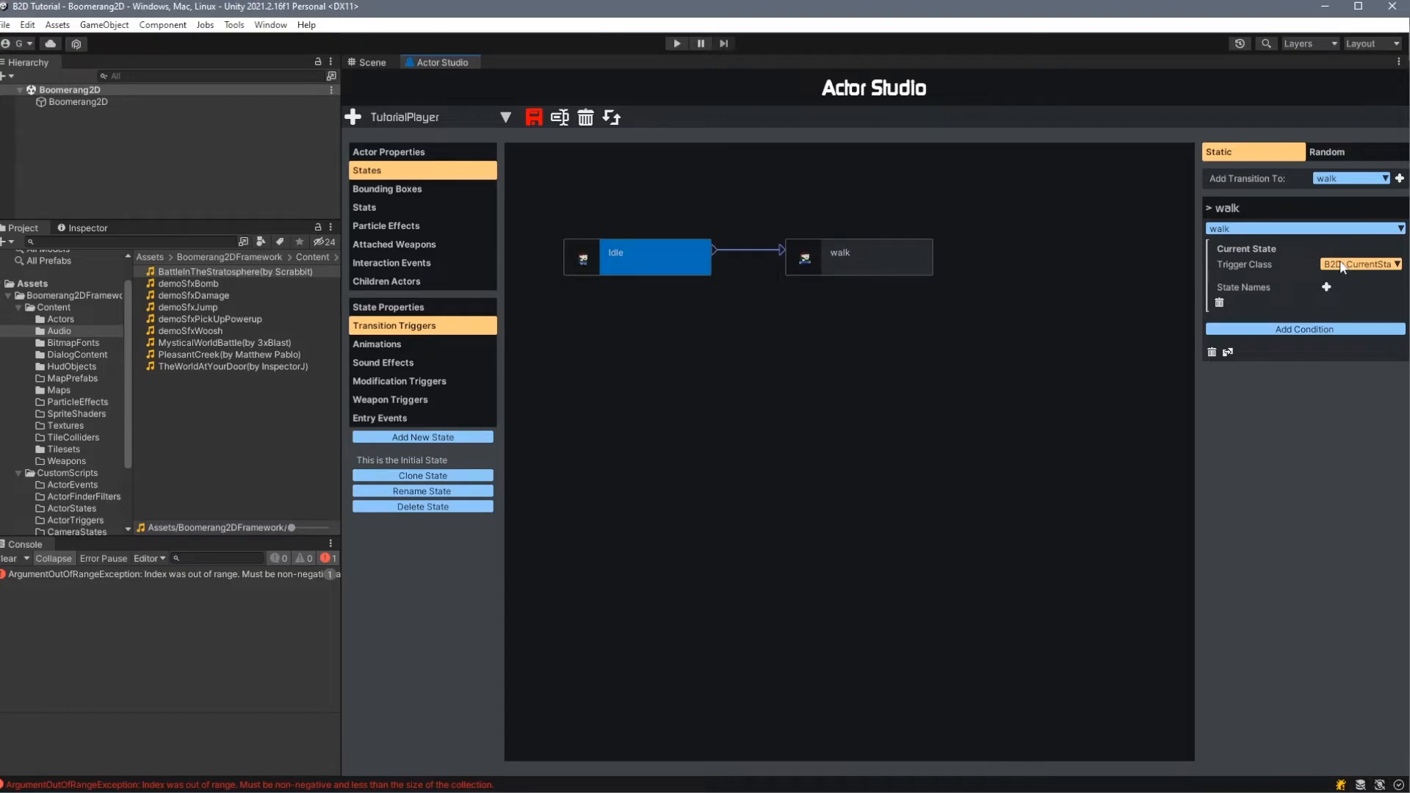
click(1341, 266)
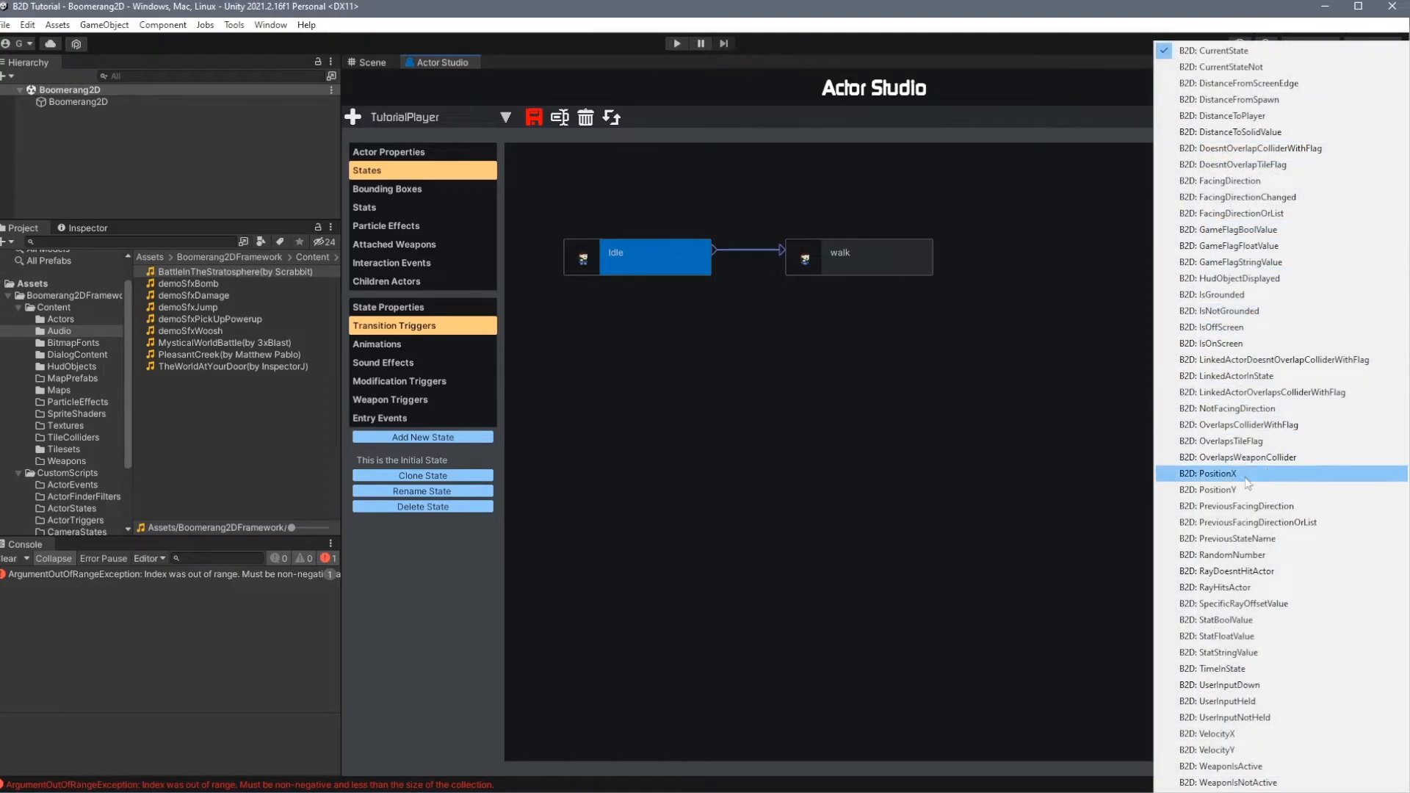
click(1268, 702)
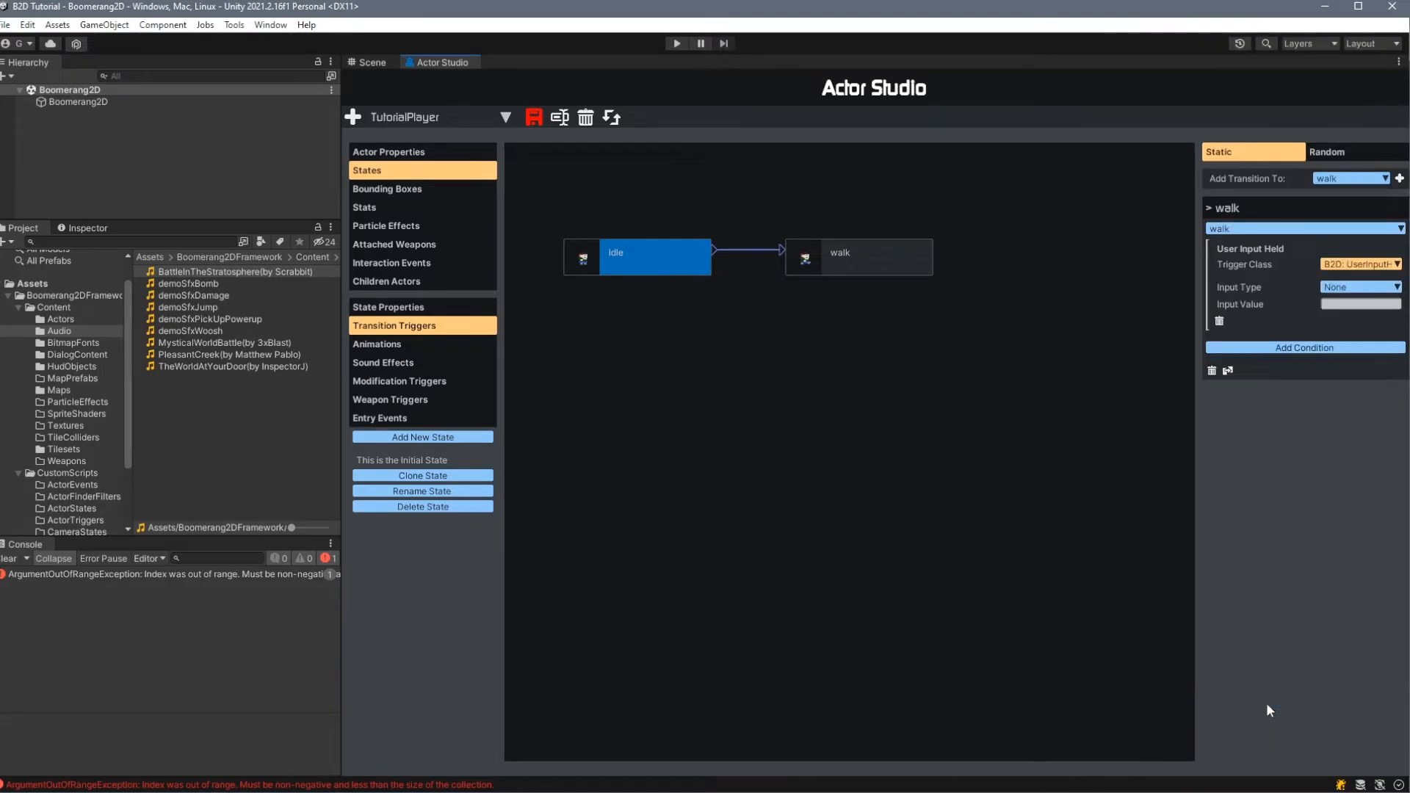
click(1350, 293)
click(1348, 312)
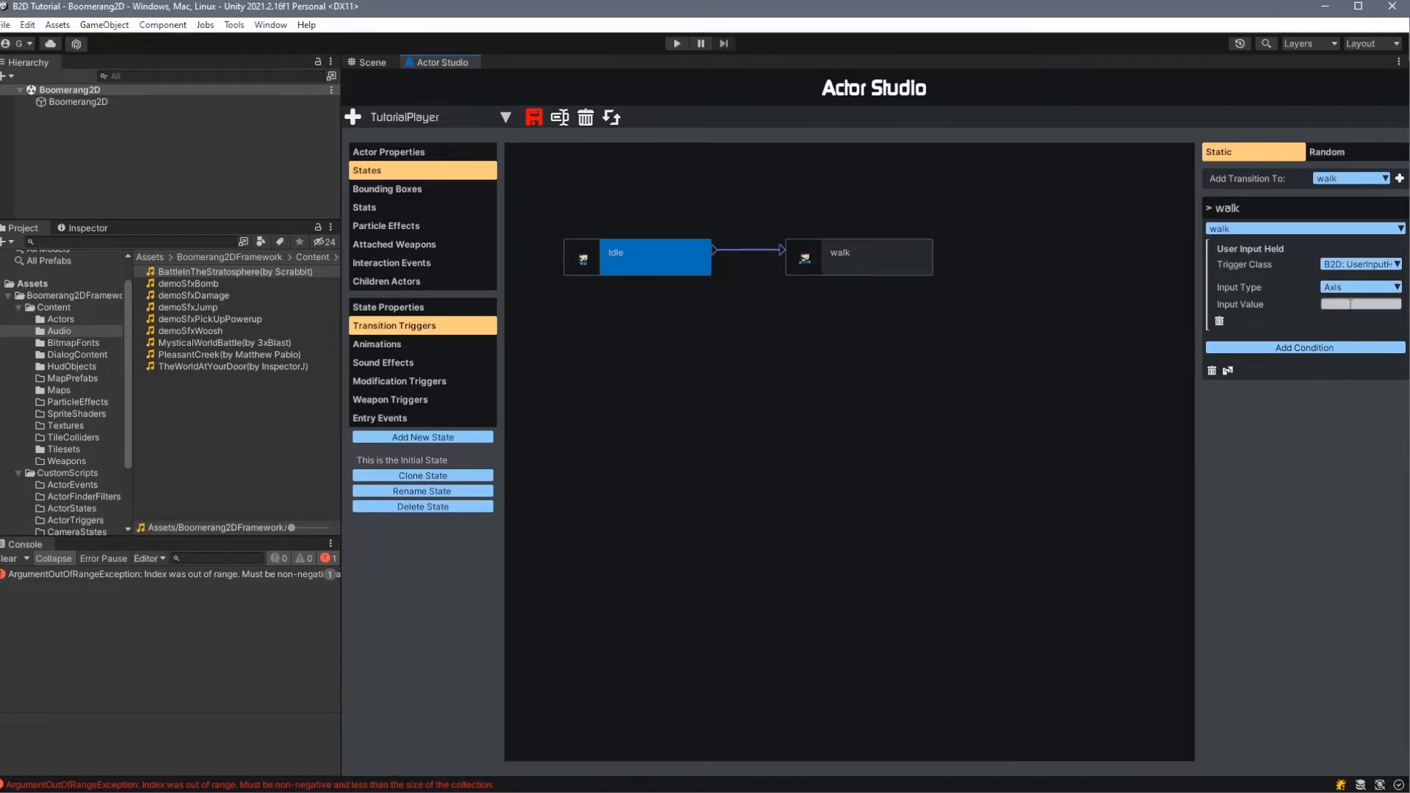
text(Horizontal+)
- Add a second Idle-to-walk transition with a UserInputHeld condition of input type Axis for the horizontal axis
click(1400, 178)
click(1361, 477)
click(1351, 492)
click(1345, 495)
text(Hor)
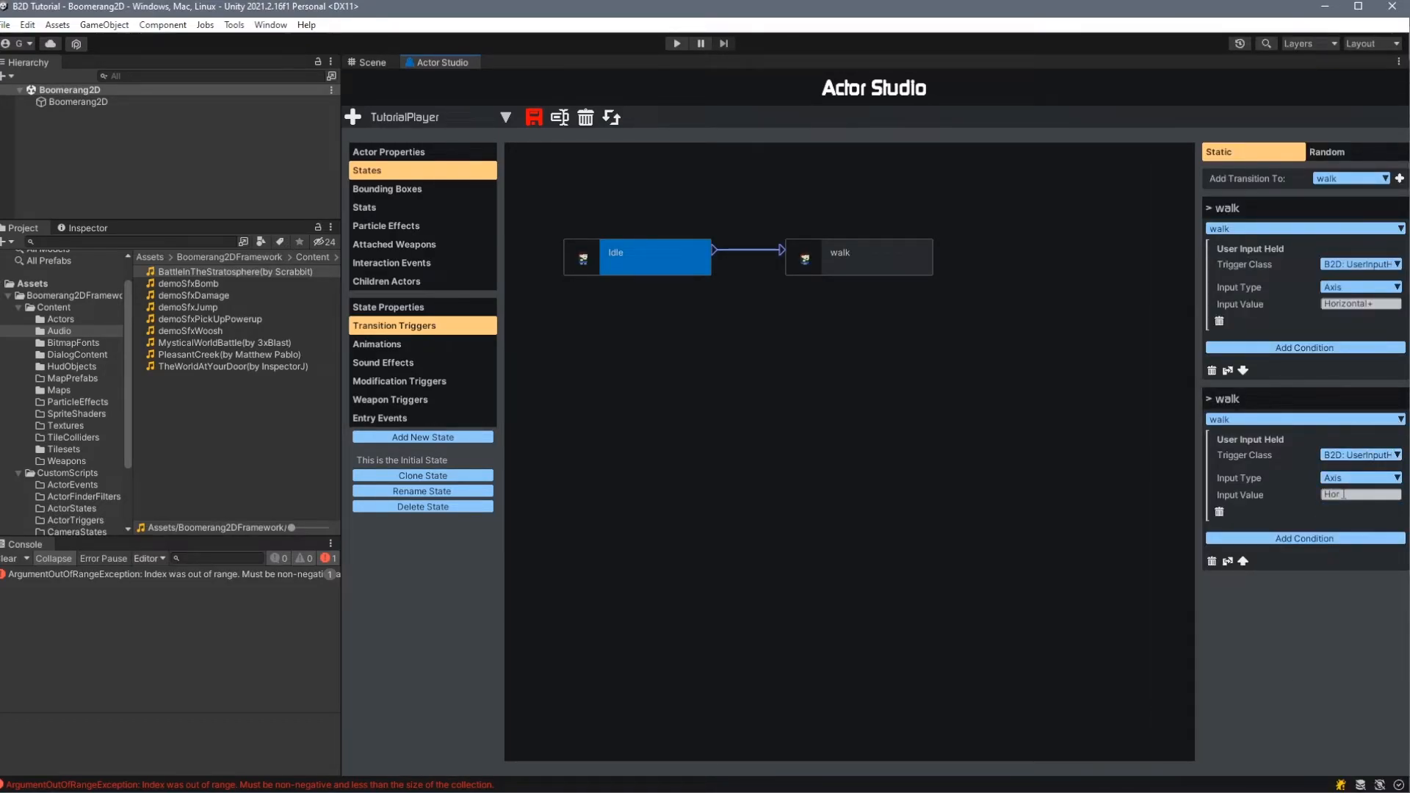
text(izont)
click(1333, 303)
drag(1389, 494, 1290, 496)
- Add a transition from walk to Idle with a UserInputNotHeld condition, input type Axis and input value Horizontal+
click(867, 260)
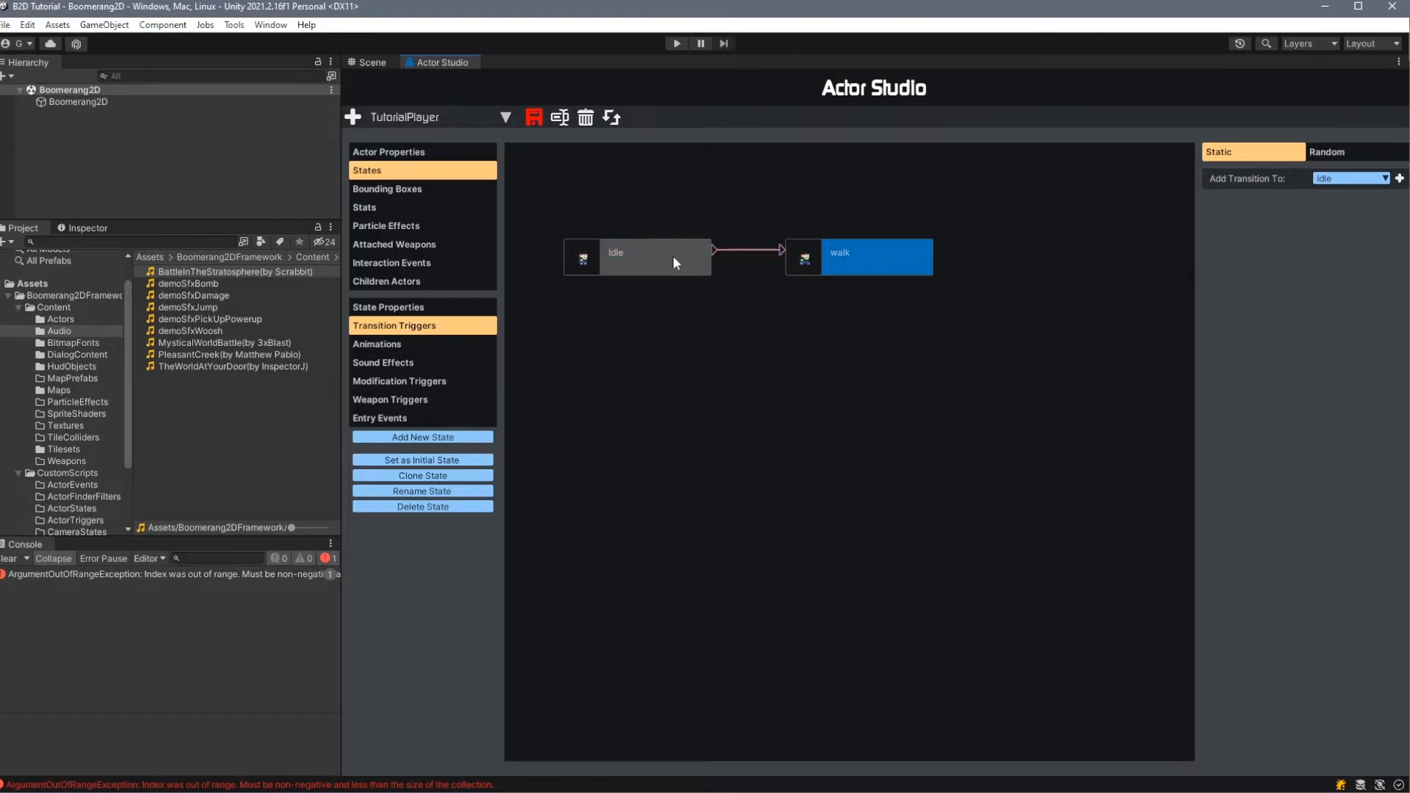
click(1399, 179)
click(1326, 249)
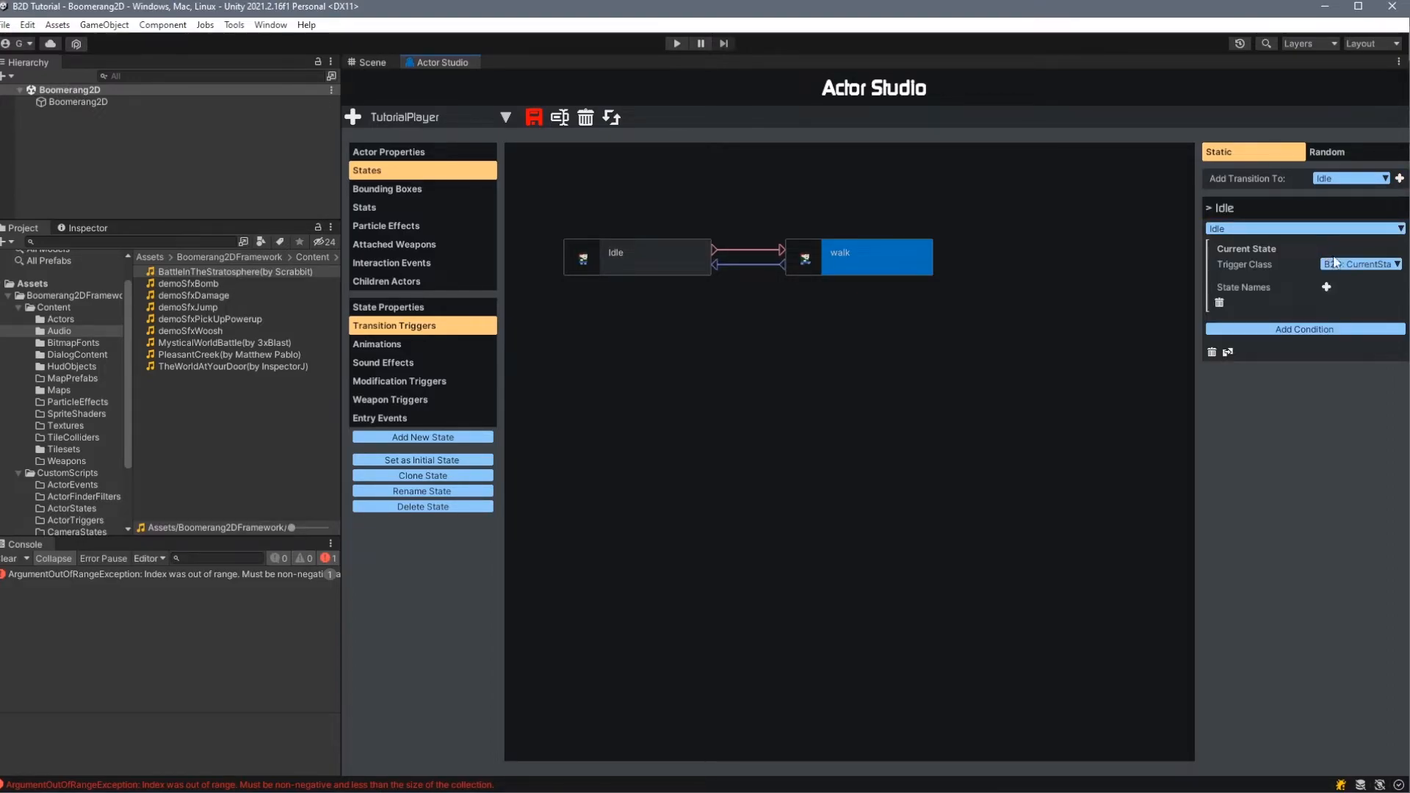
click(1352, 268)
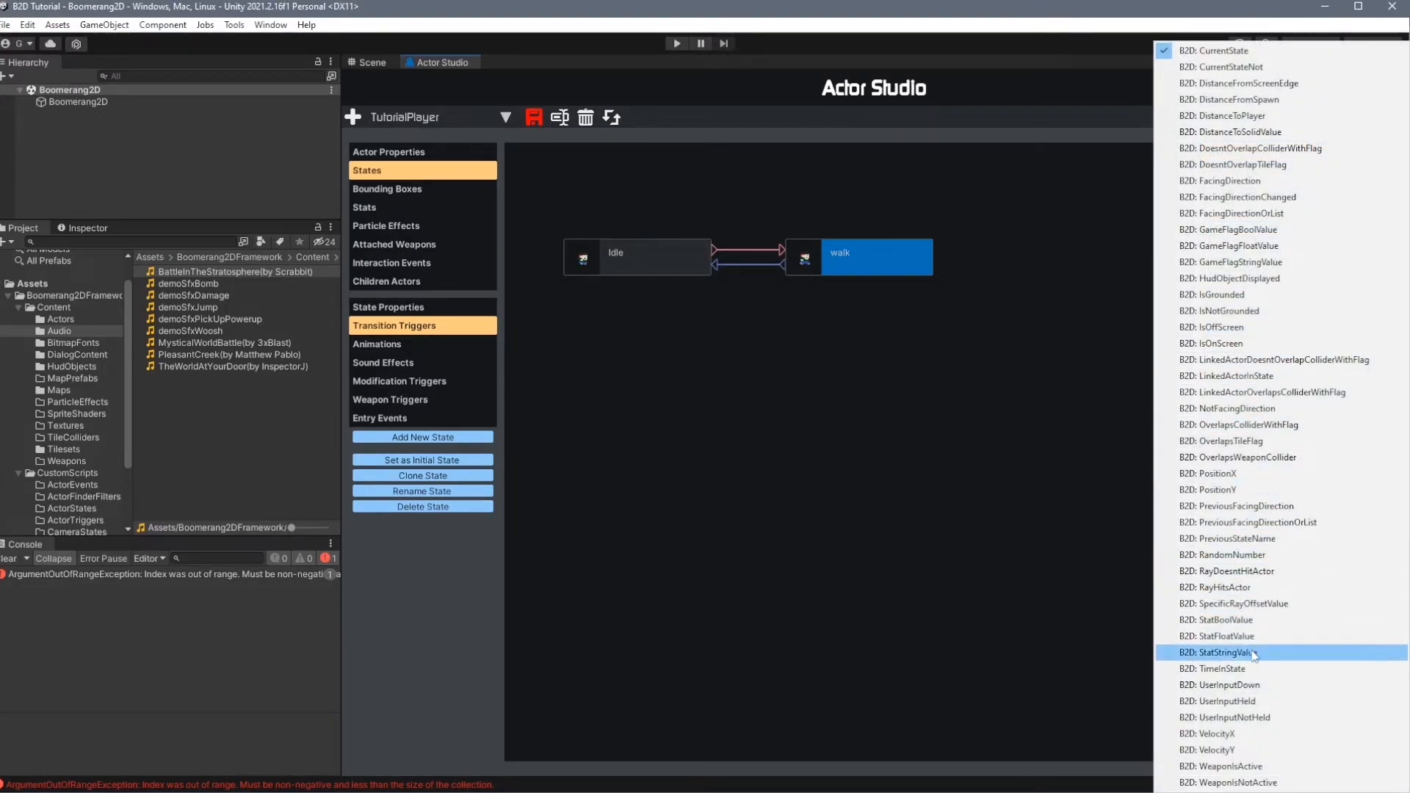
click(1276, 717)
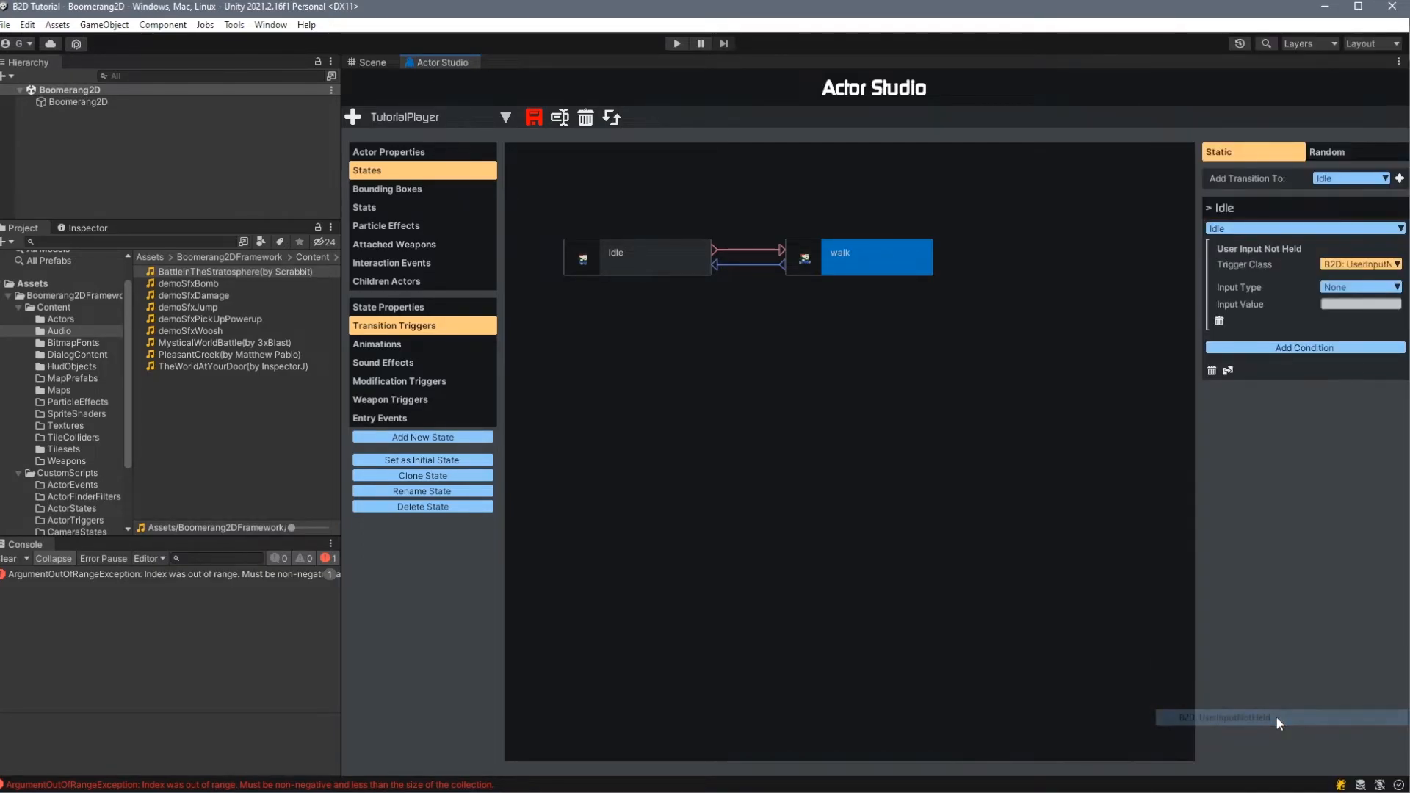
click(1333, 288)
click(1351, 321)
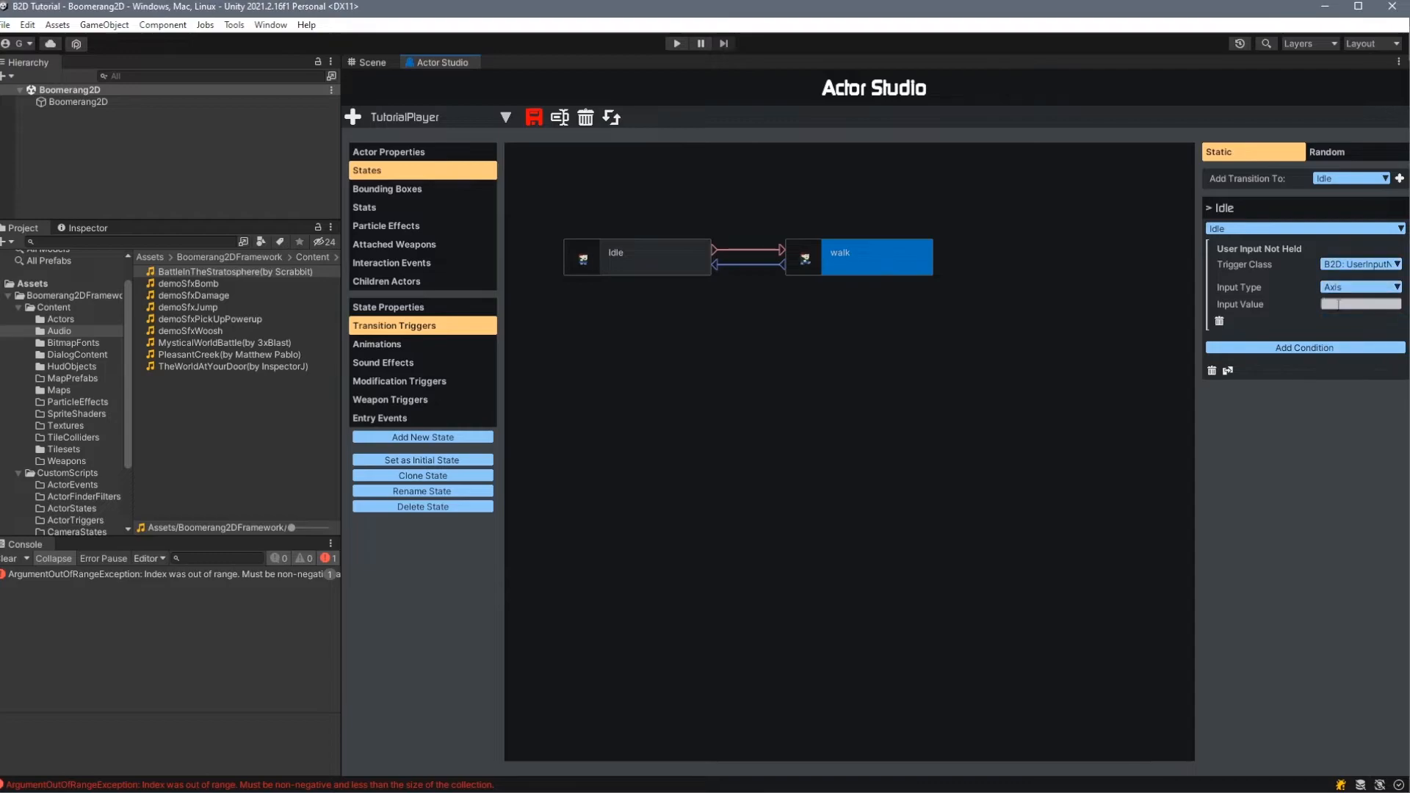
click(1339, 304)
text(Horizontal+)
- Add a second UserInputNotHeld condition to the walk-to-Idle transition with input type Axis and value Horizontal-, and save the actor
click(1309, 347)
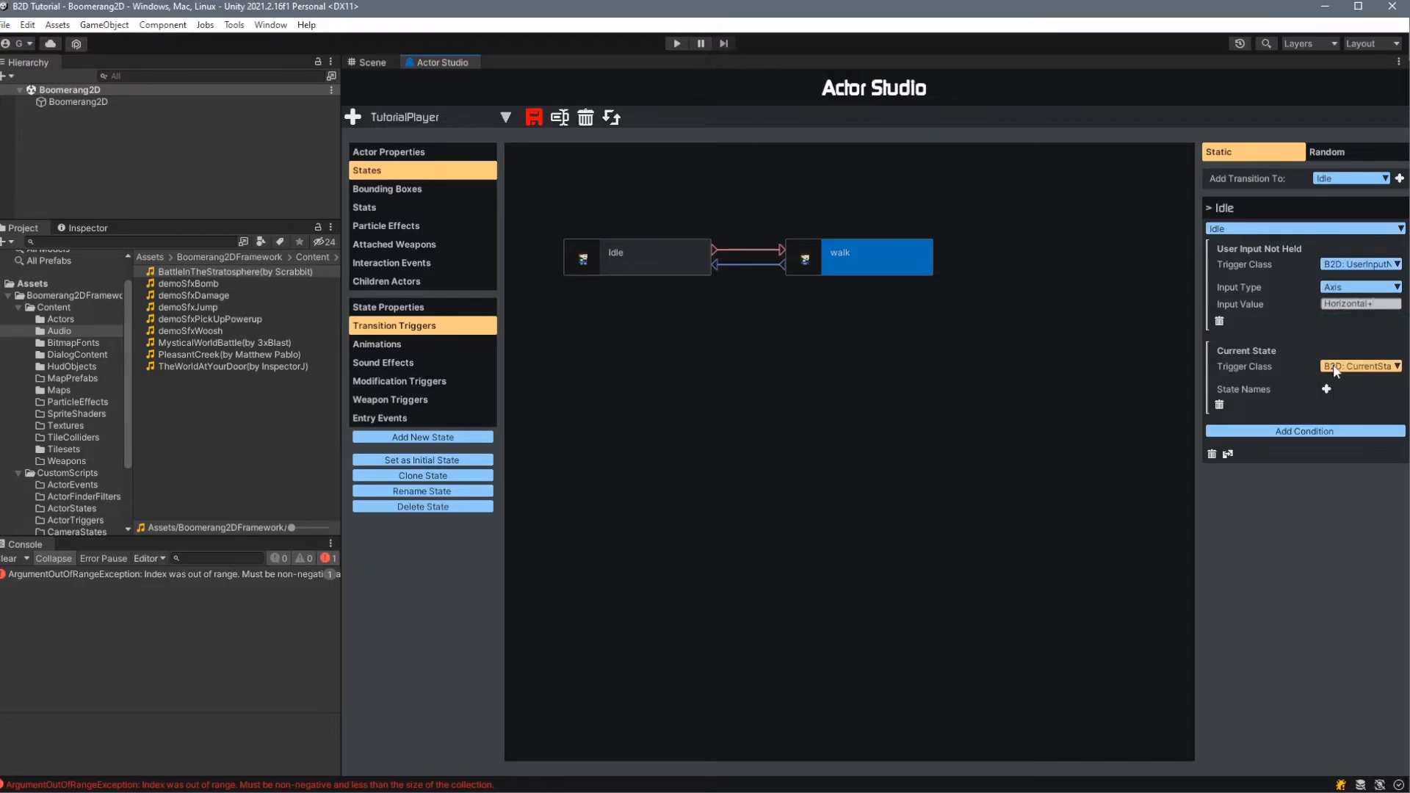
click(1336, 367)
click(1267, 719)
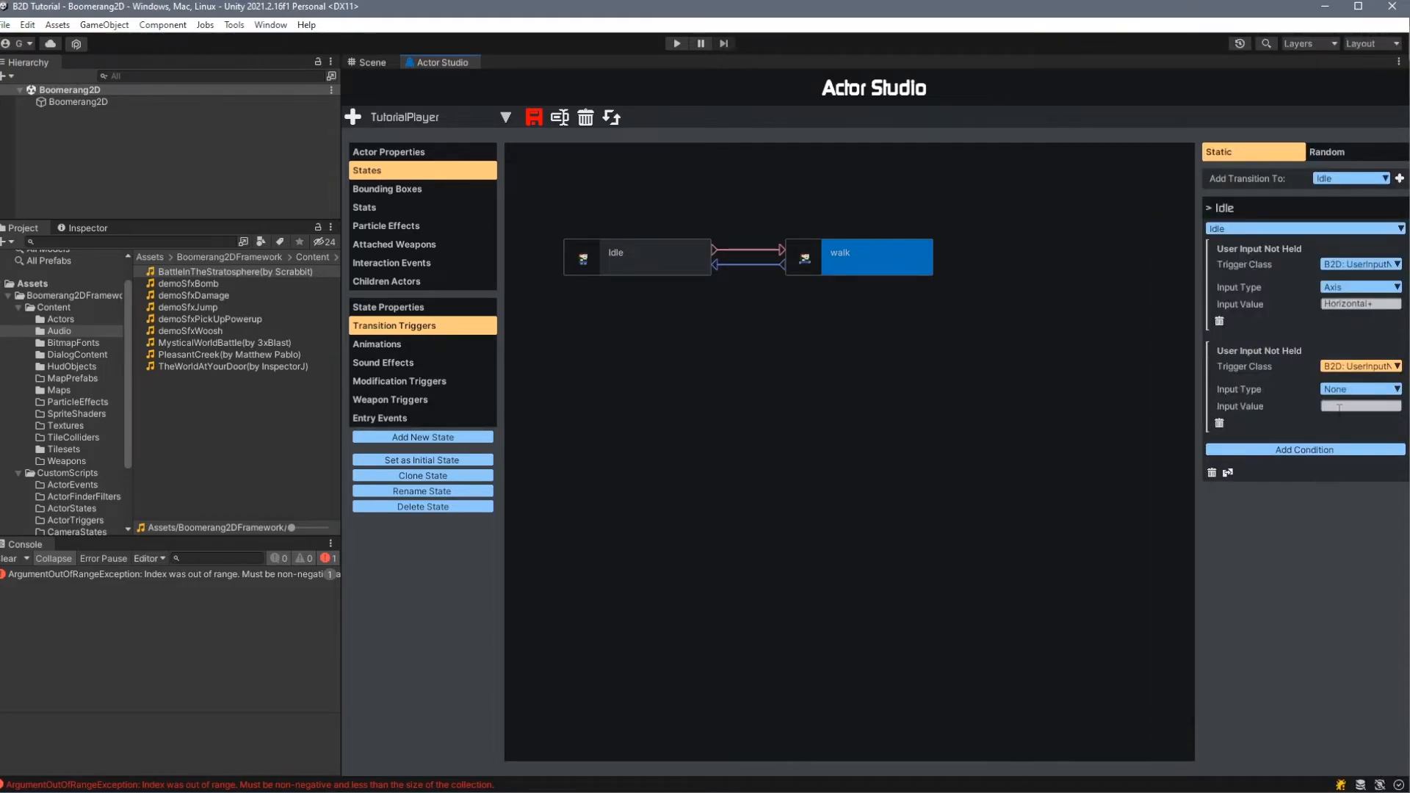
click(1358, 389)
click(1360, 402)
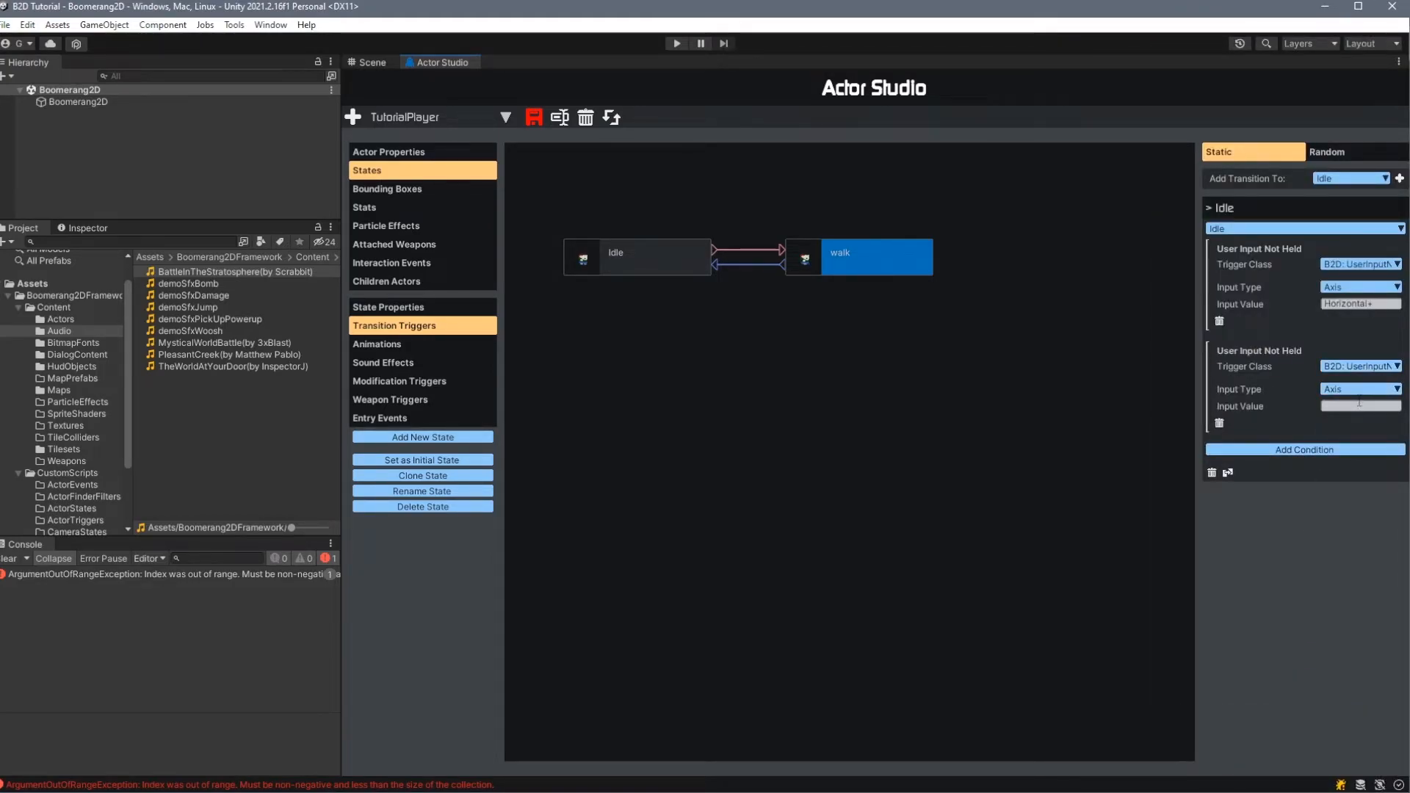
click(1368, 406)
text(Horizontal-)
key(ctrl+s)
- Open the TutorialActorMap map in Boomerang2D's Map Editor
click(234, 25)
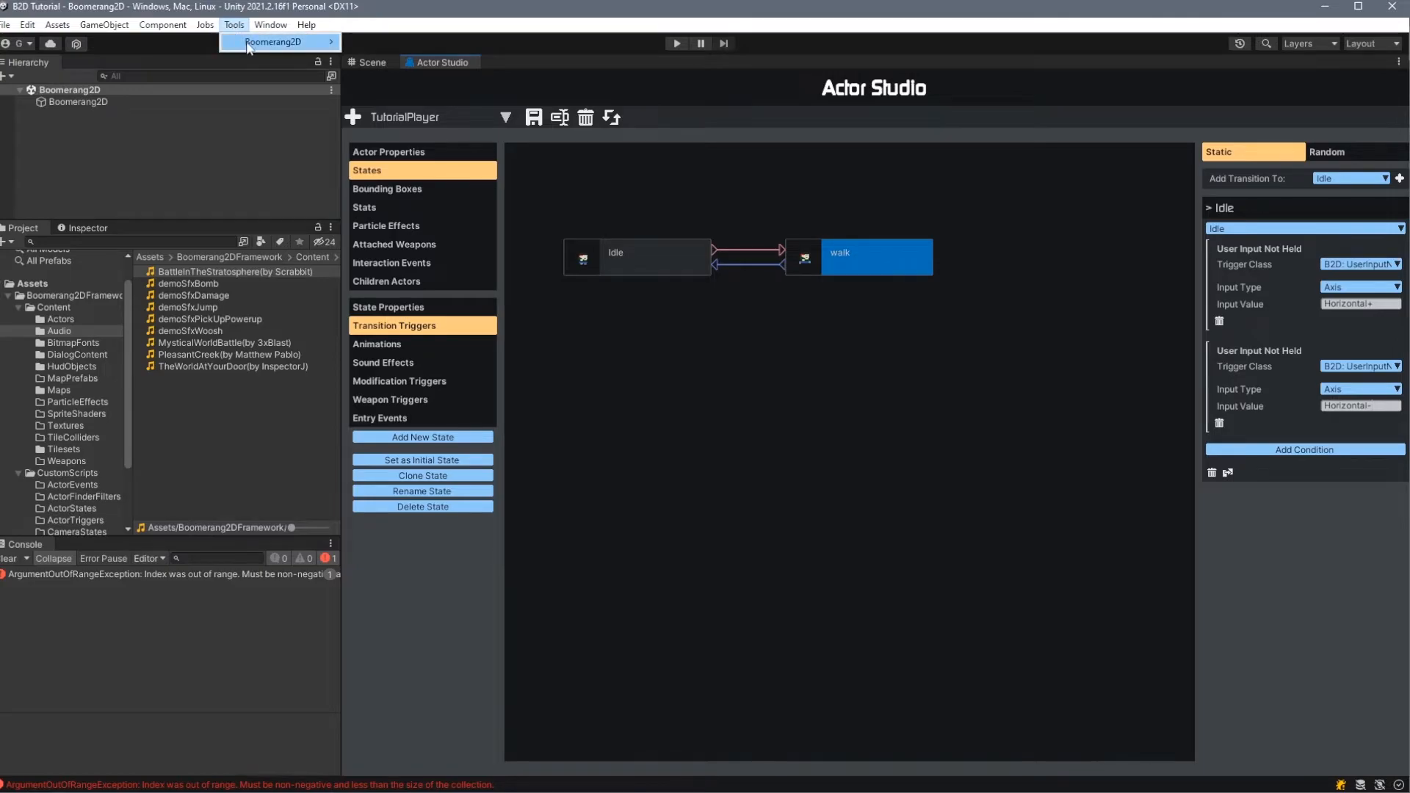
mouse_move(253, 41)
click(464, 187)
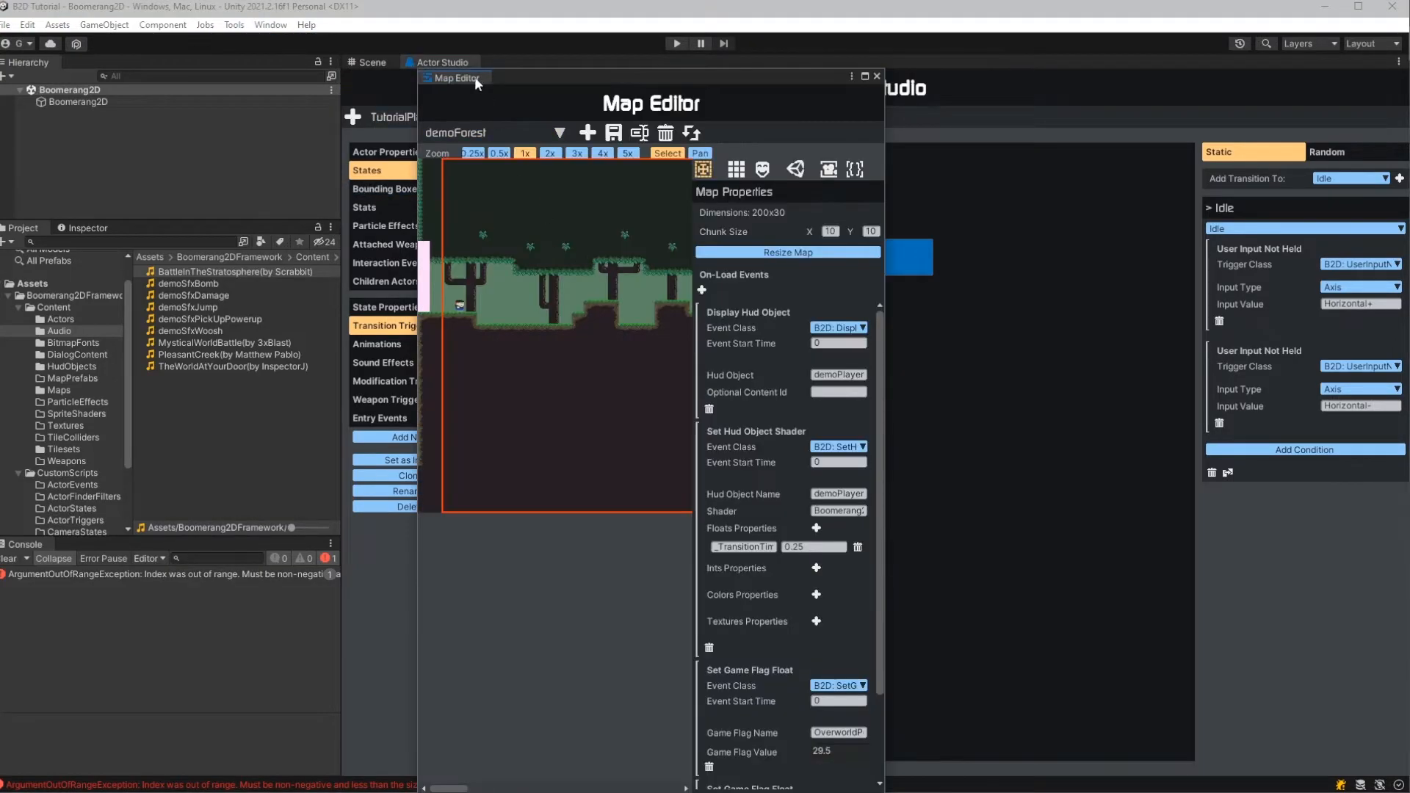
click(441, 118)
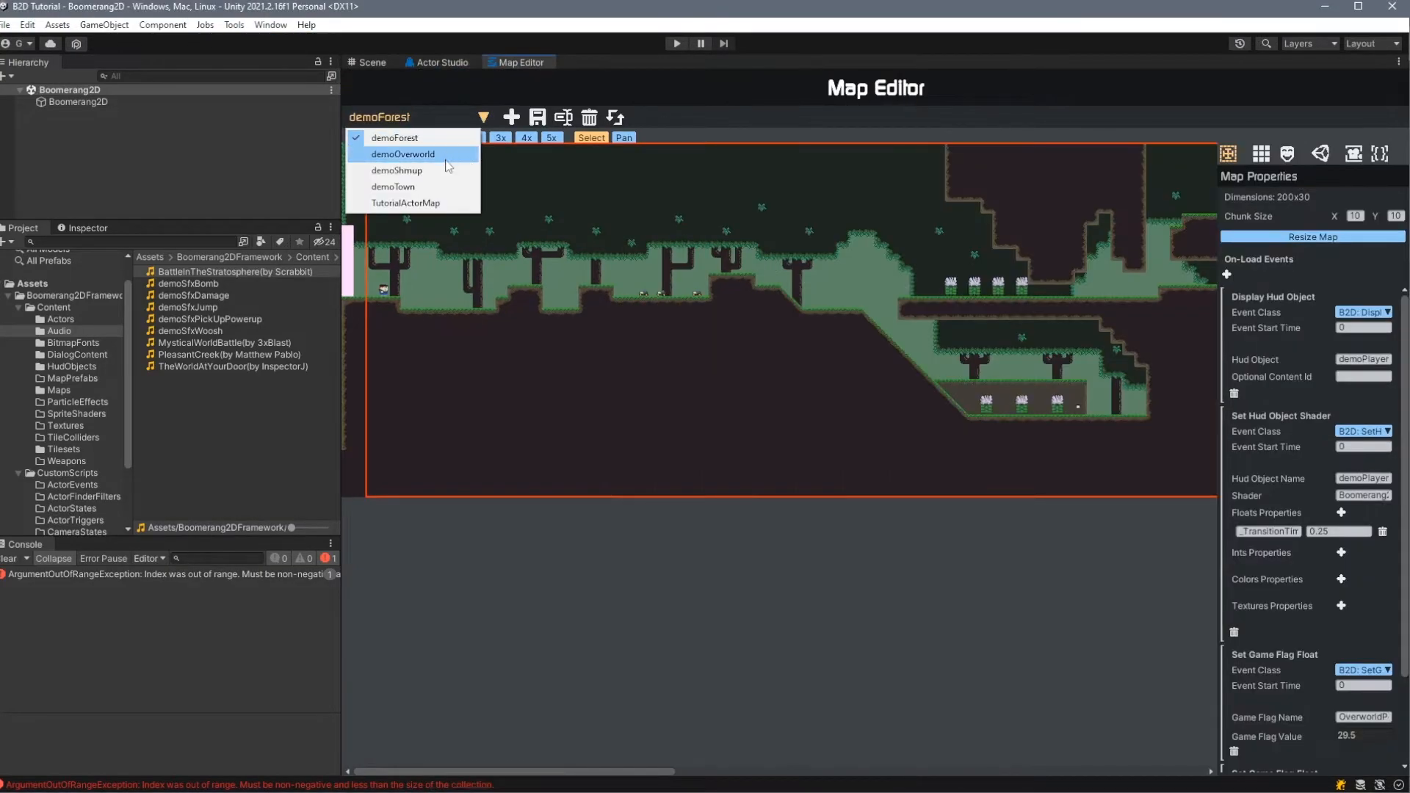
click(457, 204)
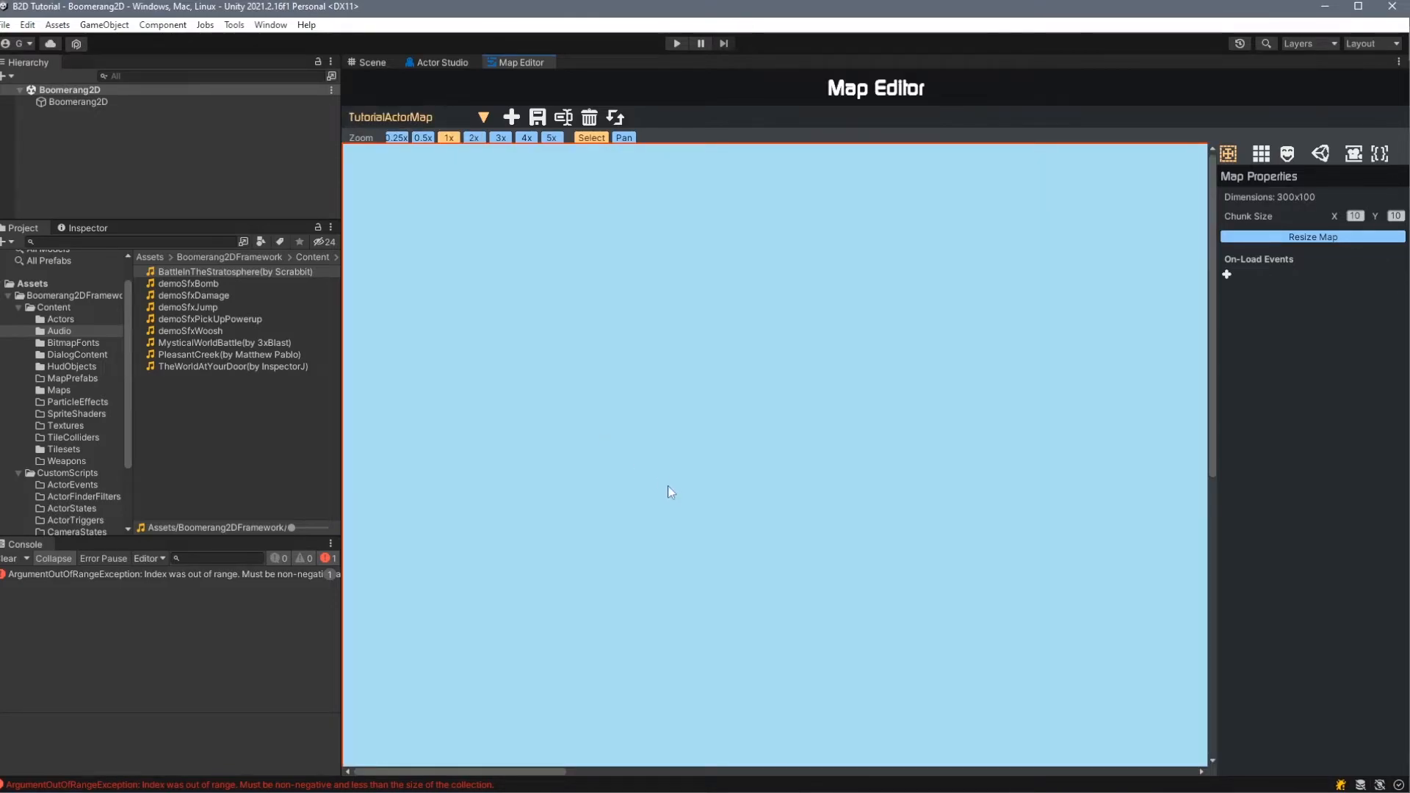
- Place the TutorialPlayer actor on the map's main layer, on the grass near the start of the platform, and save the map
click(1287, 153)
scroll(1293, 514, down, 2)
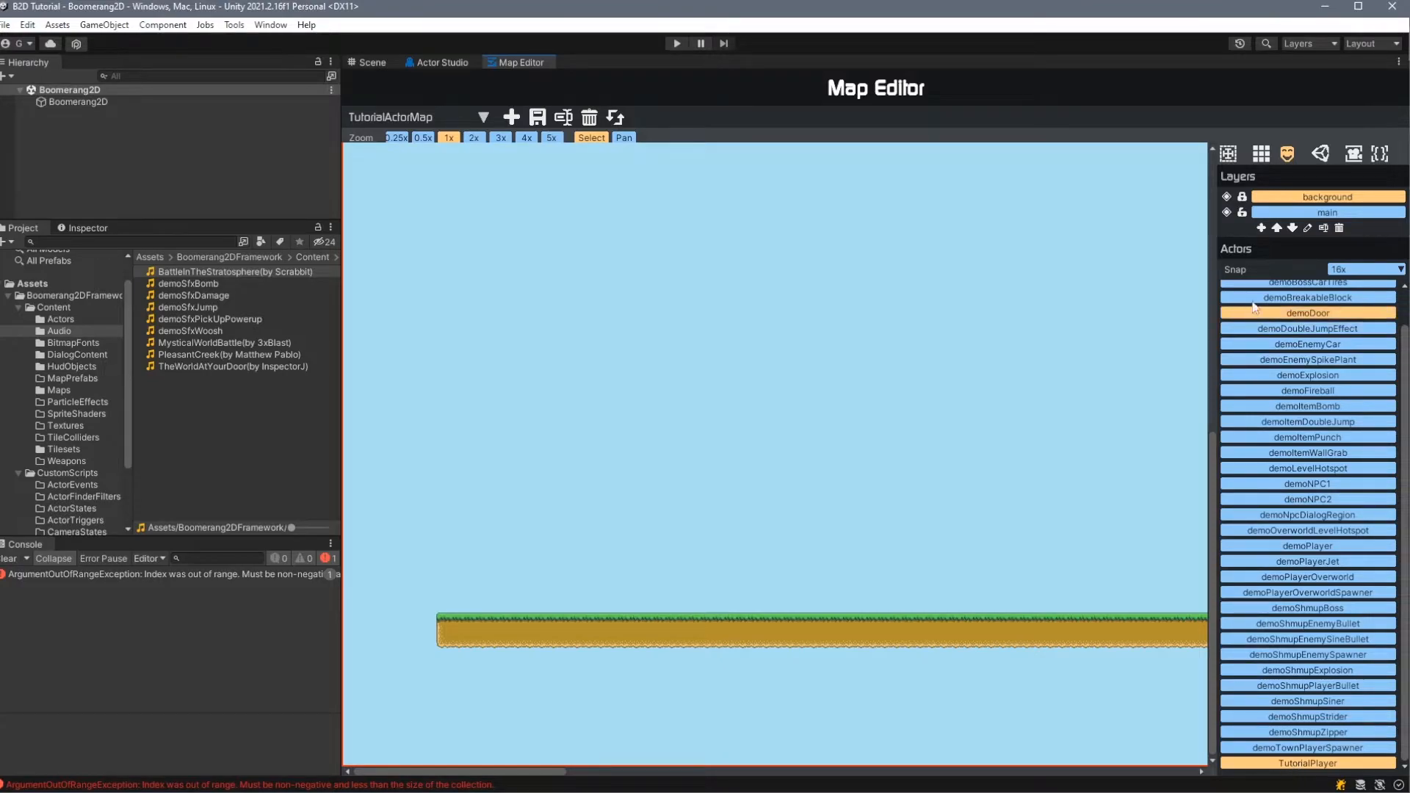
click(1306, 213)
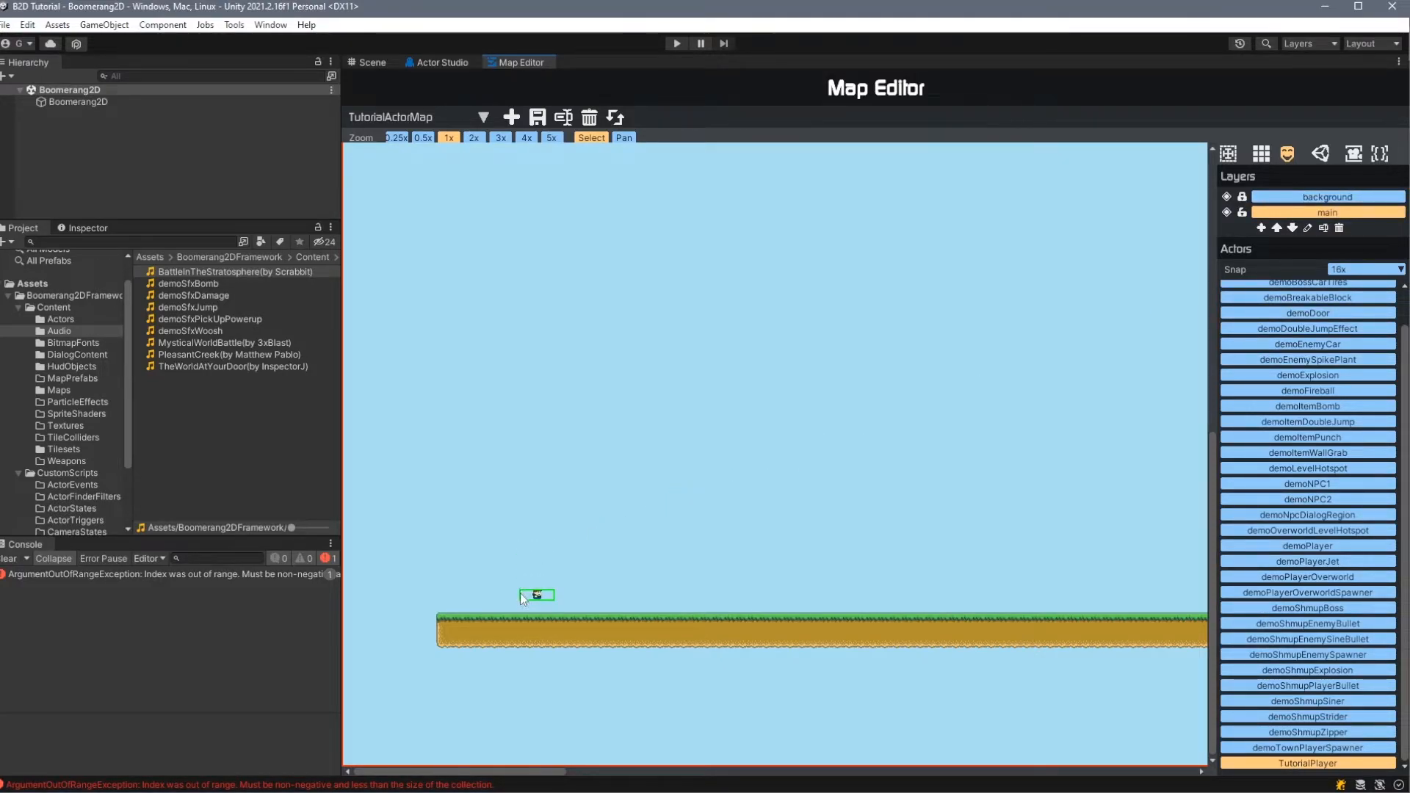
click(525, 601)
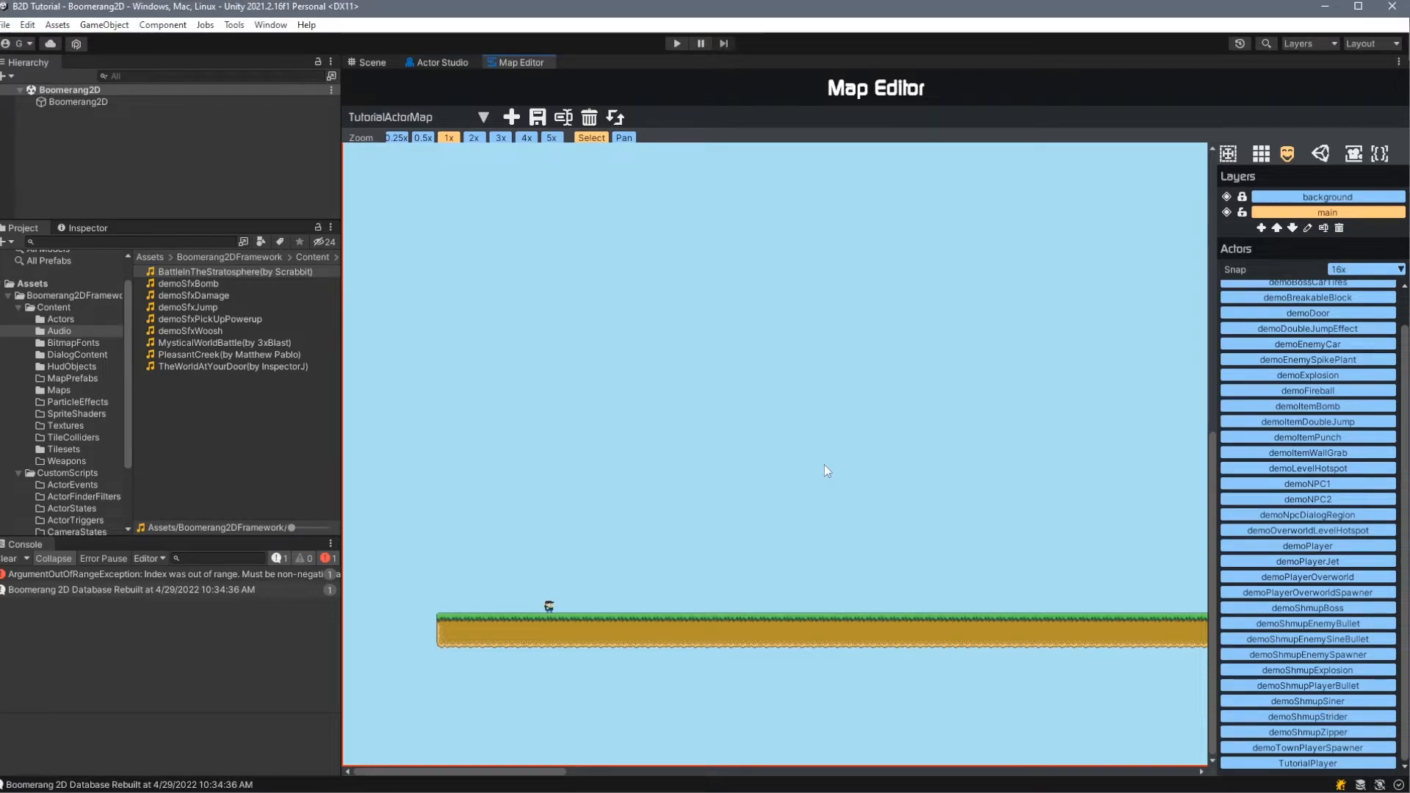
- Switch to the code editor, change the map loaded in StartGame.cs to TutorialActorMap, and return to Unity
key(alt+Tab)
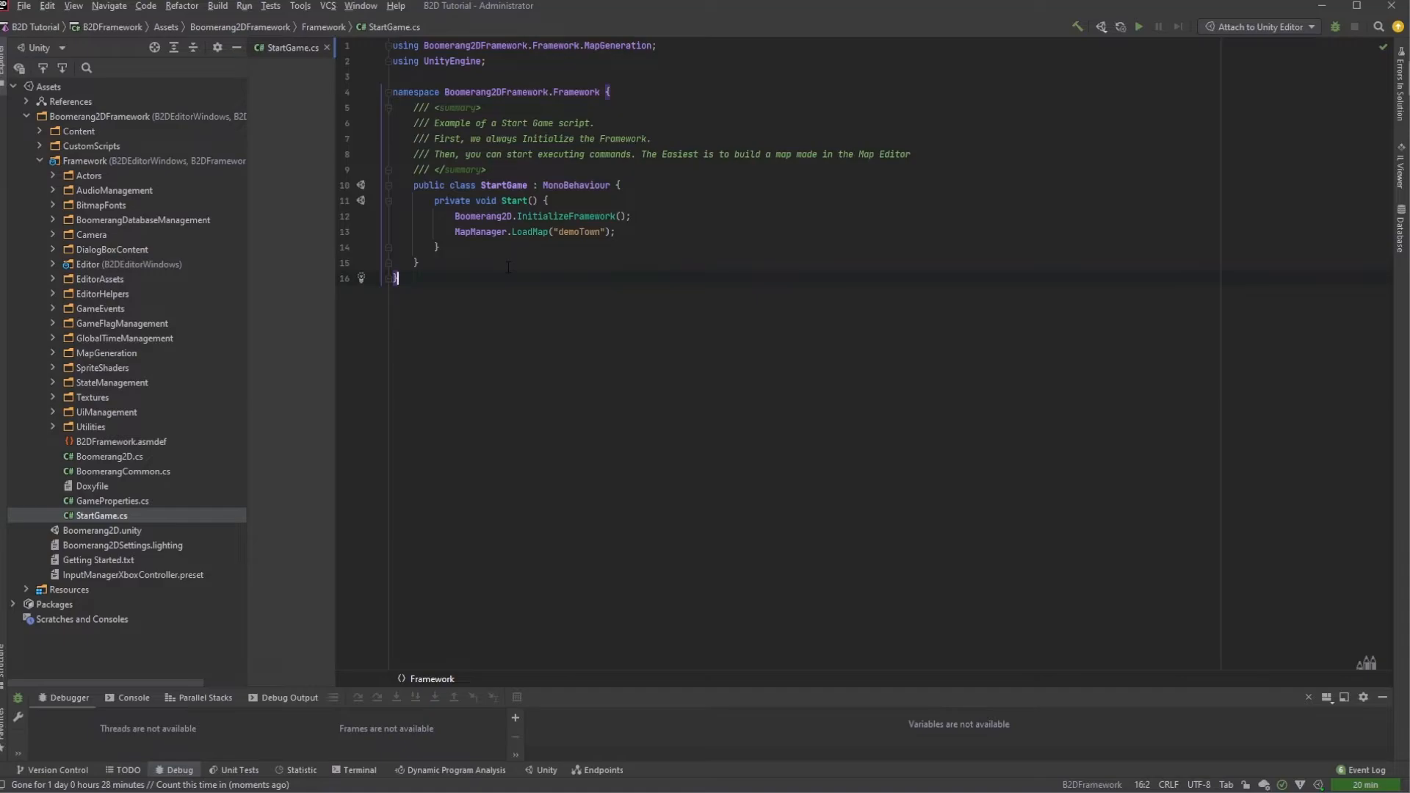
key(alt+Tab)
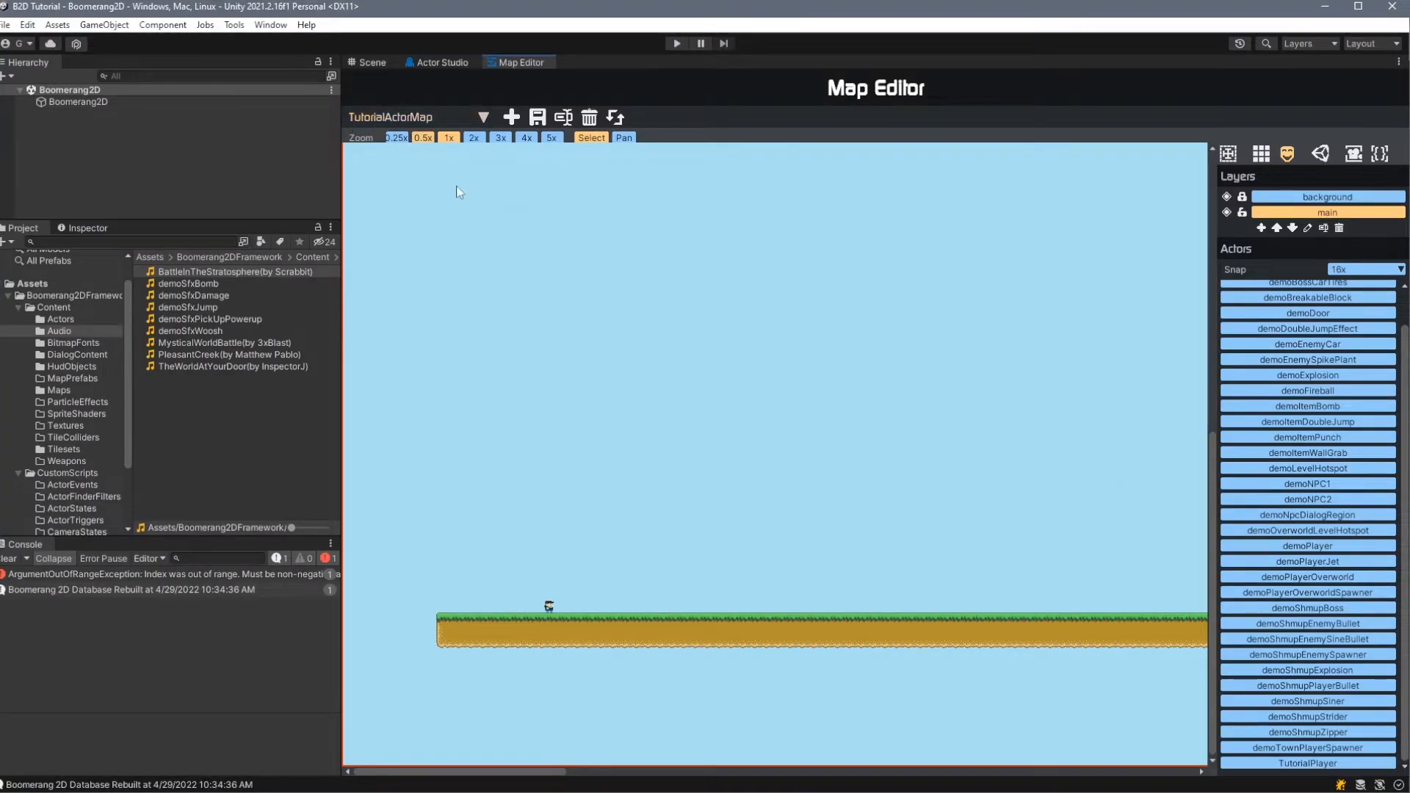
key(alt+Tab)
text(TutorialActorMap)
key(alt+Tab)
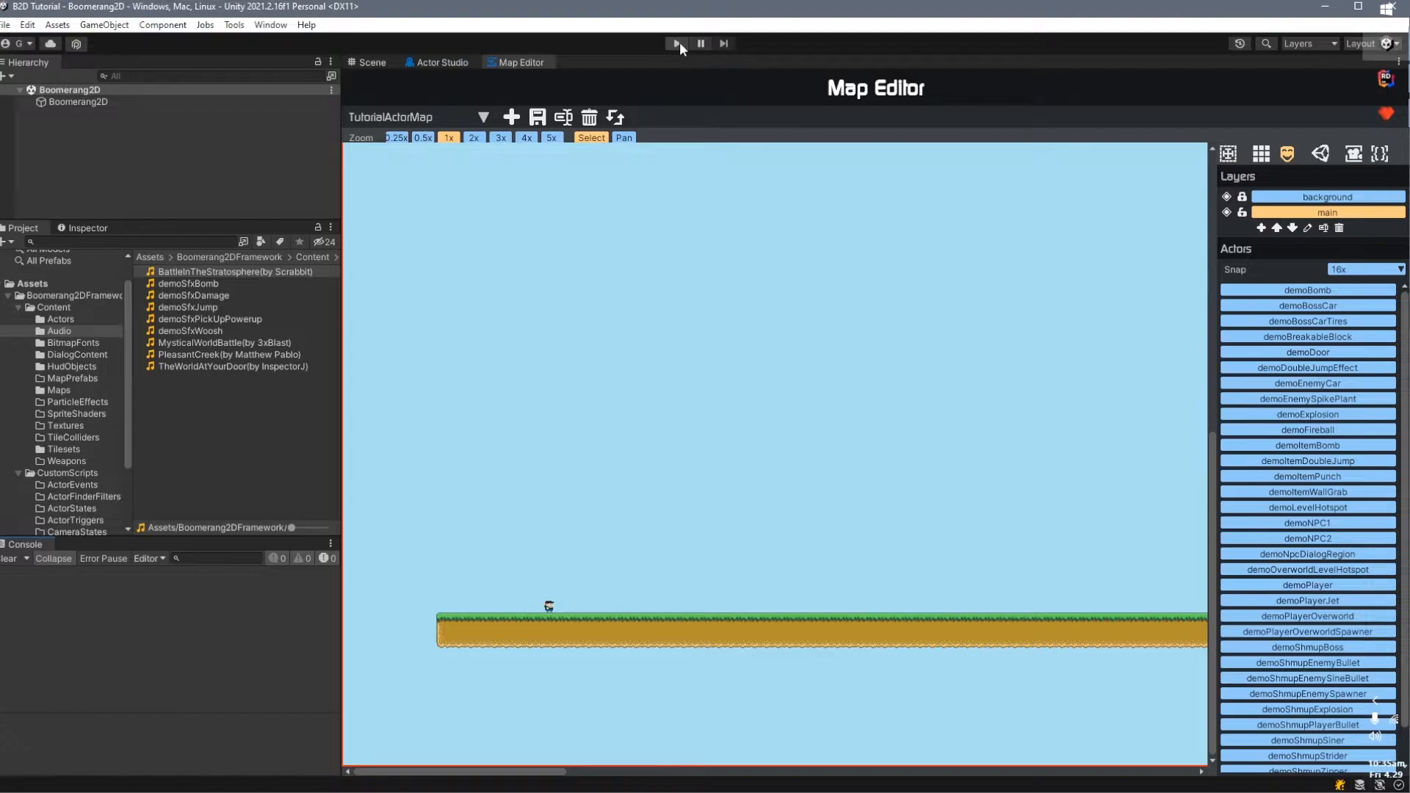
- Play-test the map by walking the player back and forth along the platform, and stop the game
click(679, 43)
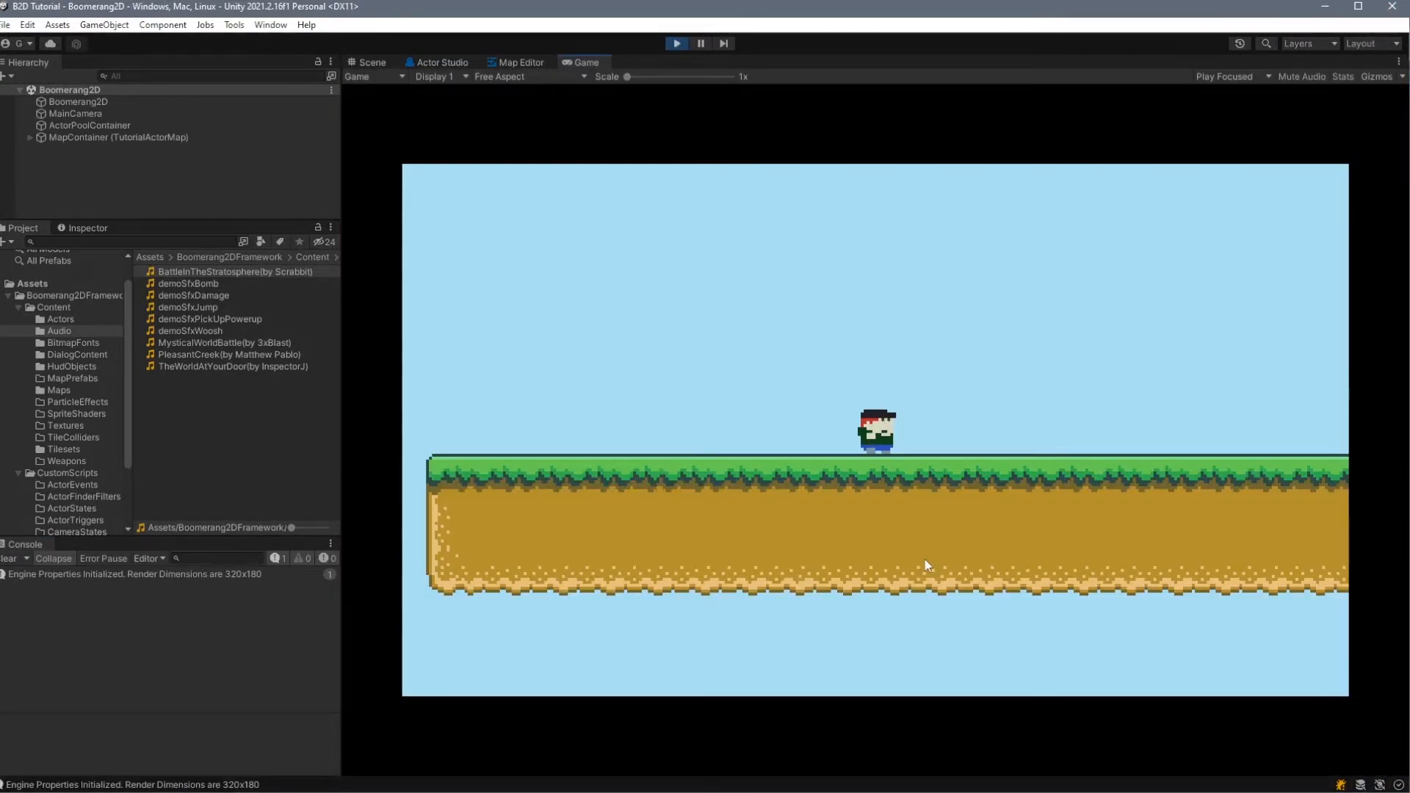
key(Left)
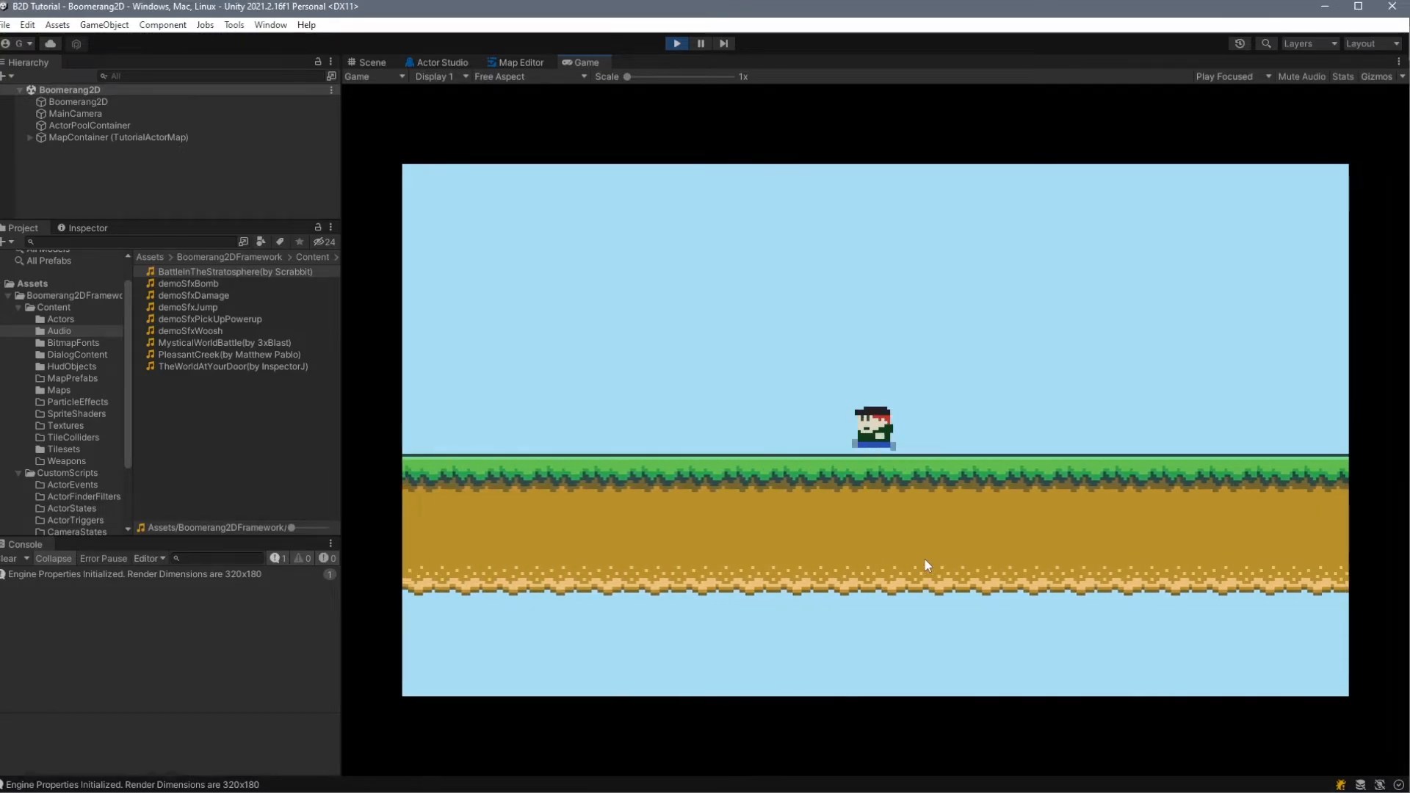
key(Right)
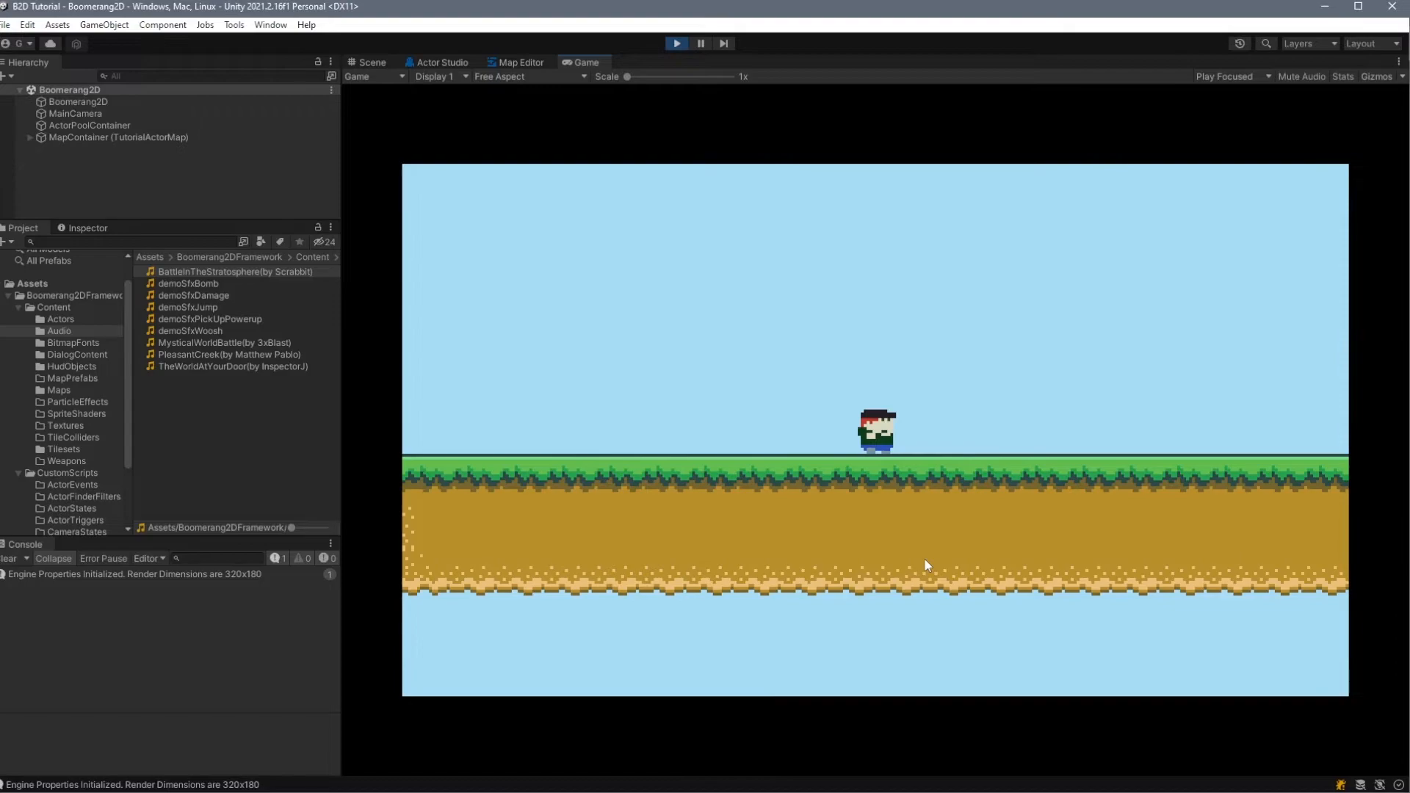
key(Right)
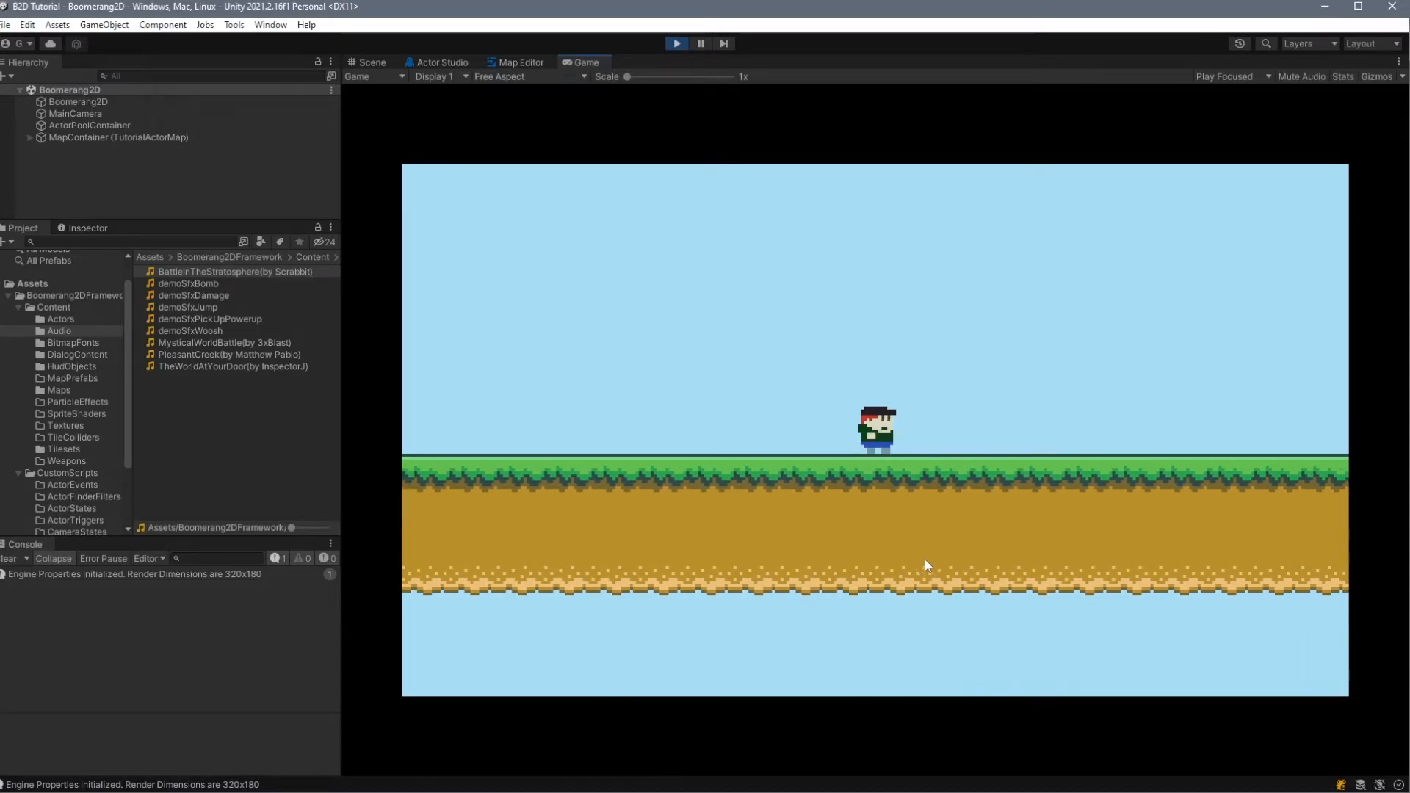
key(Left)
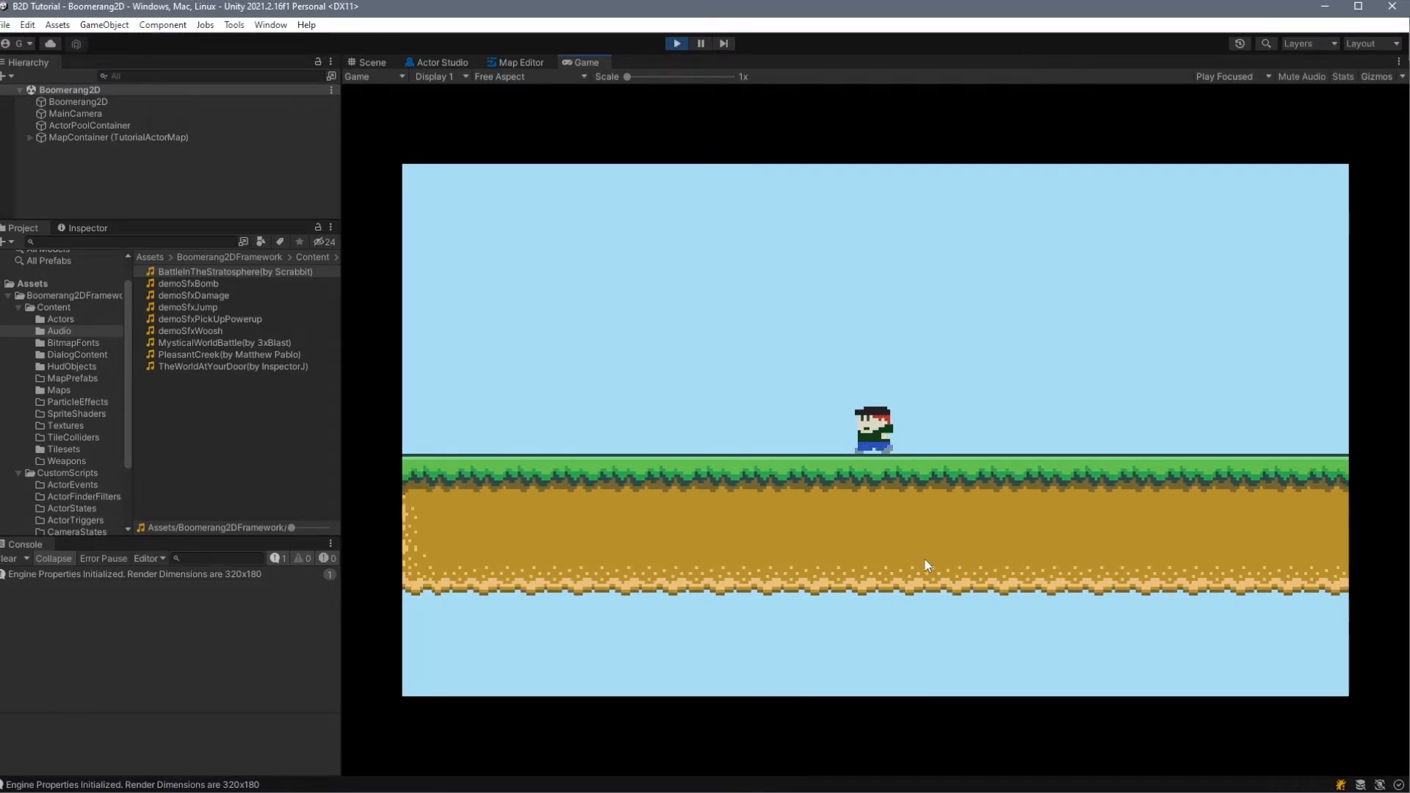
key(ctrl+p)
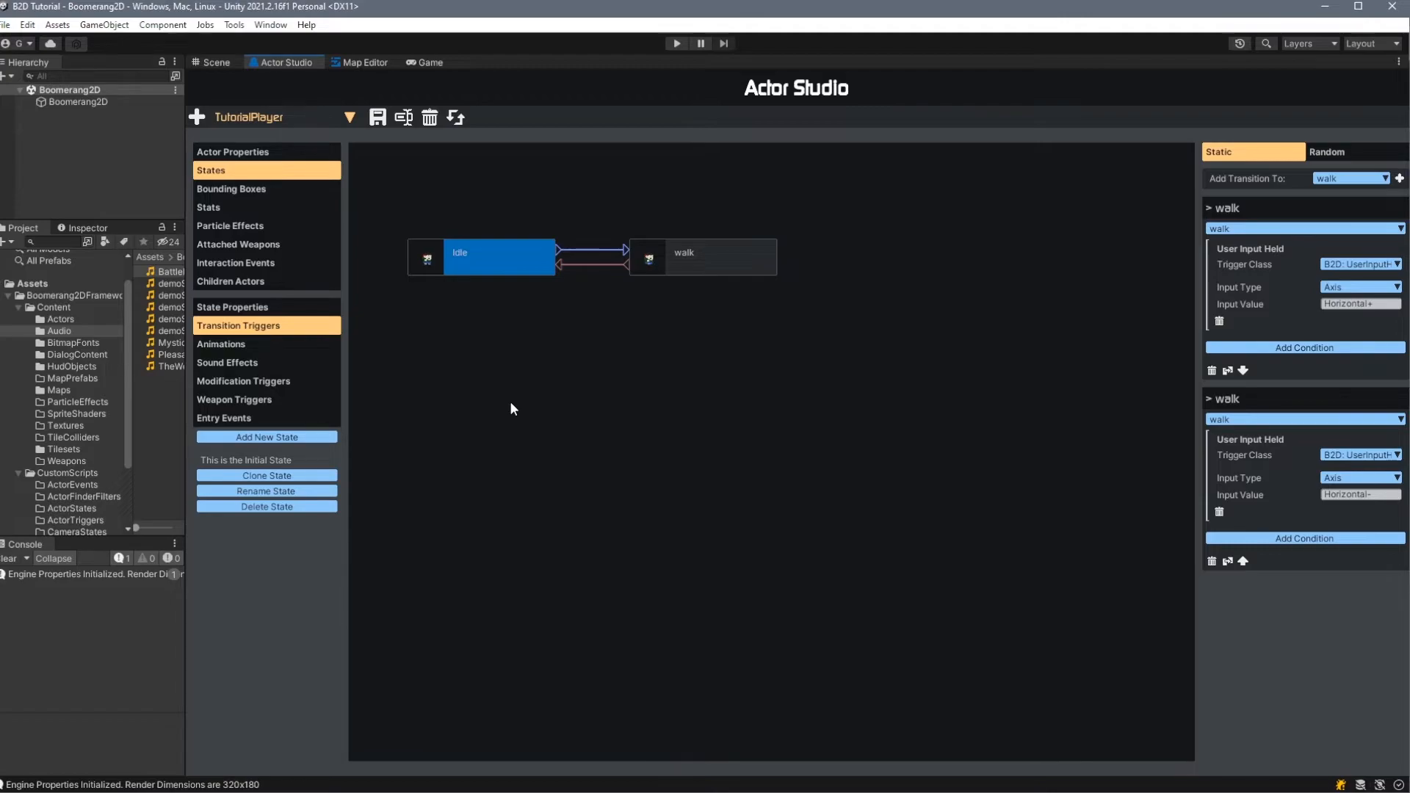
- Add an interaction event named "test event" to the TutorialPlayer actor
click(273, 262)
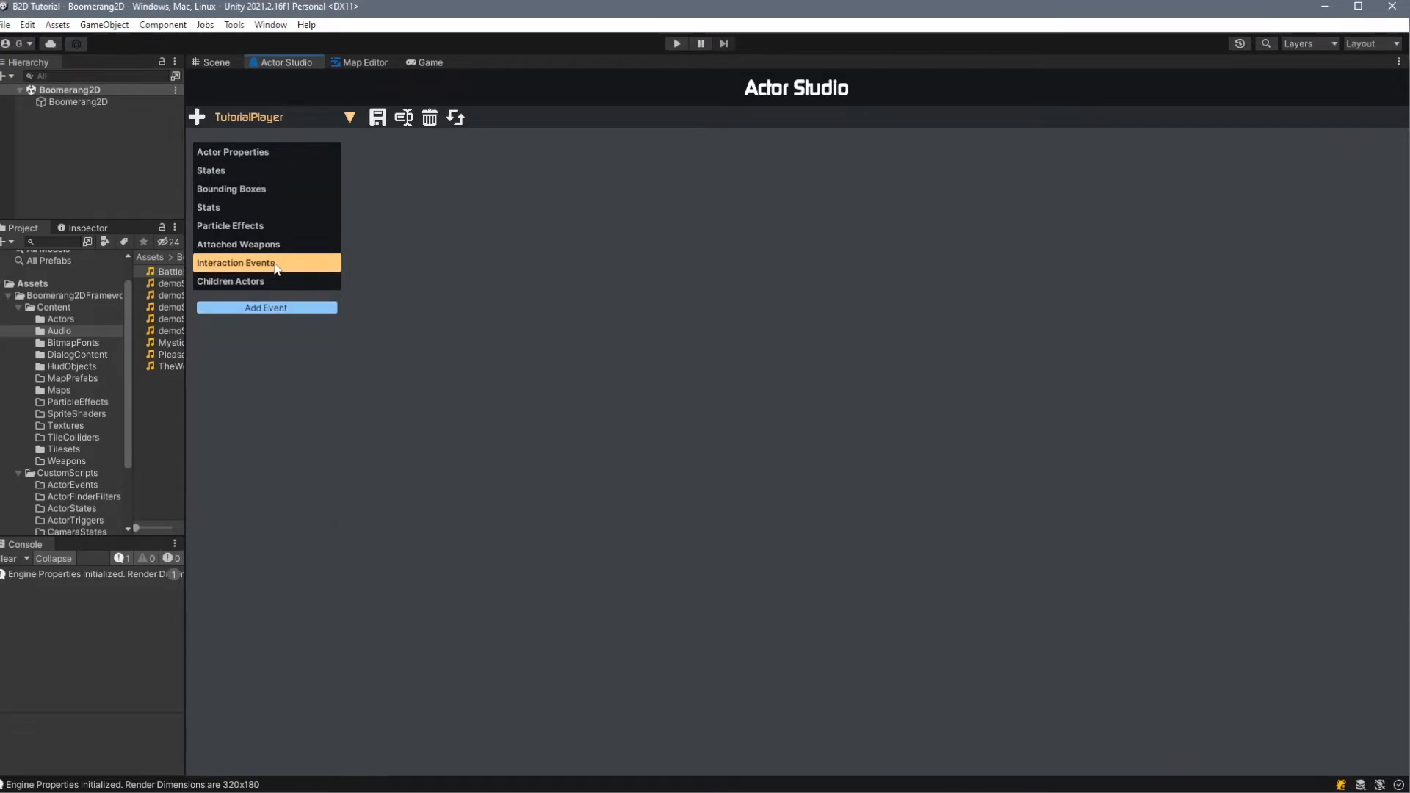
click(317, 309)
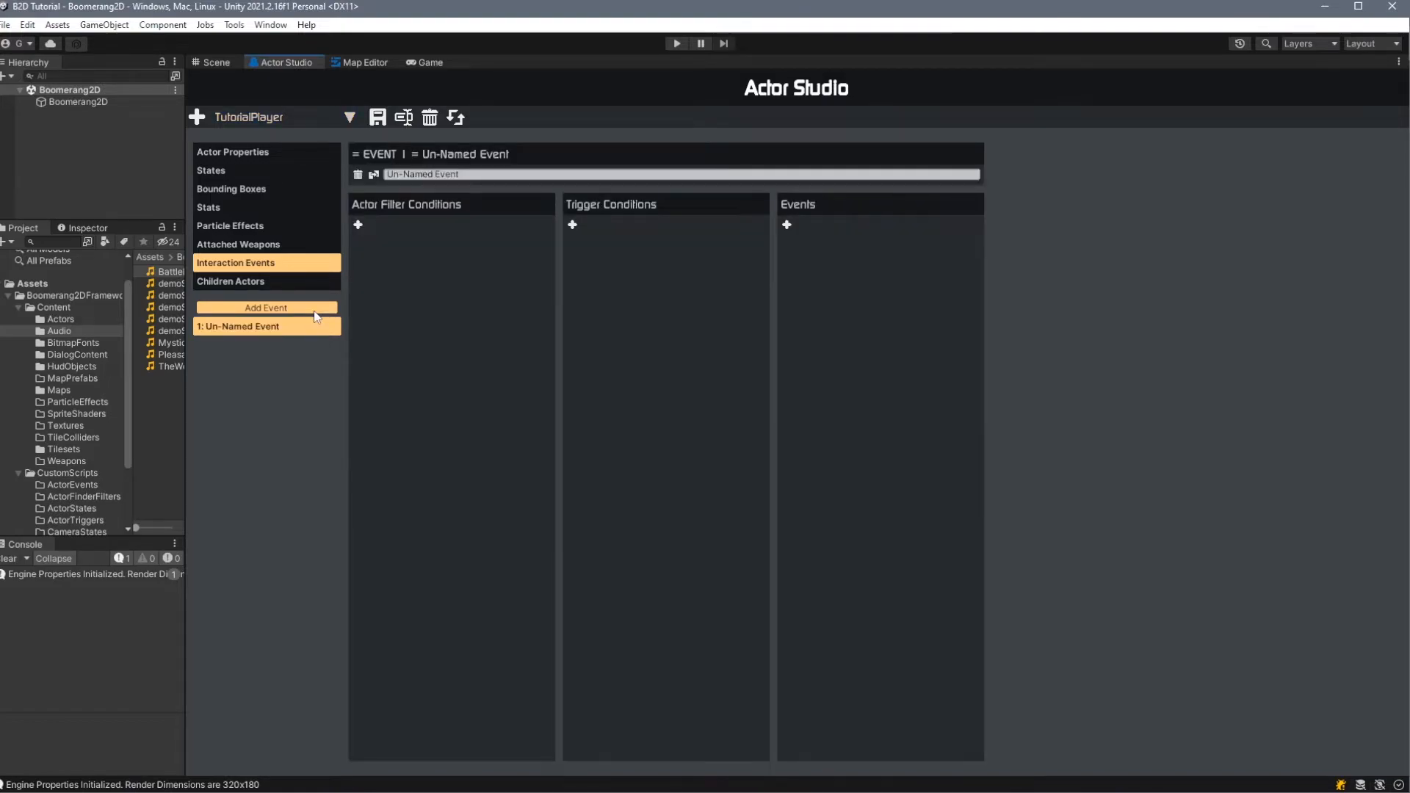
click(471, 174)
text(test event)
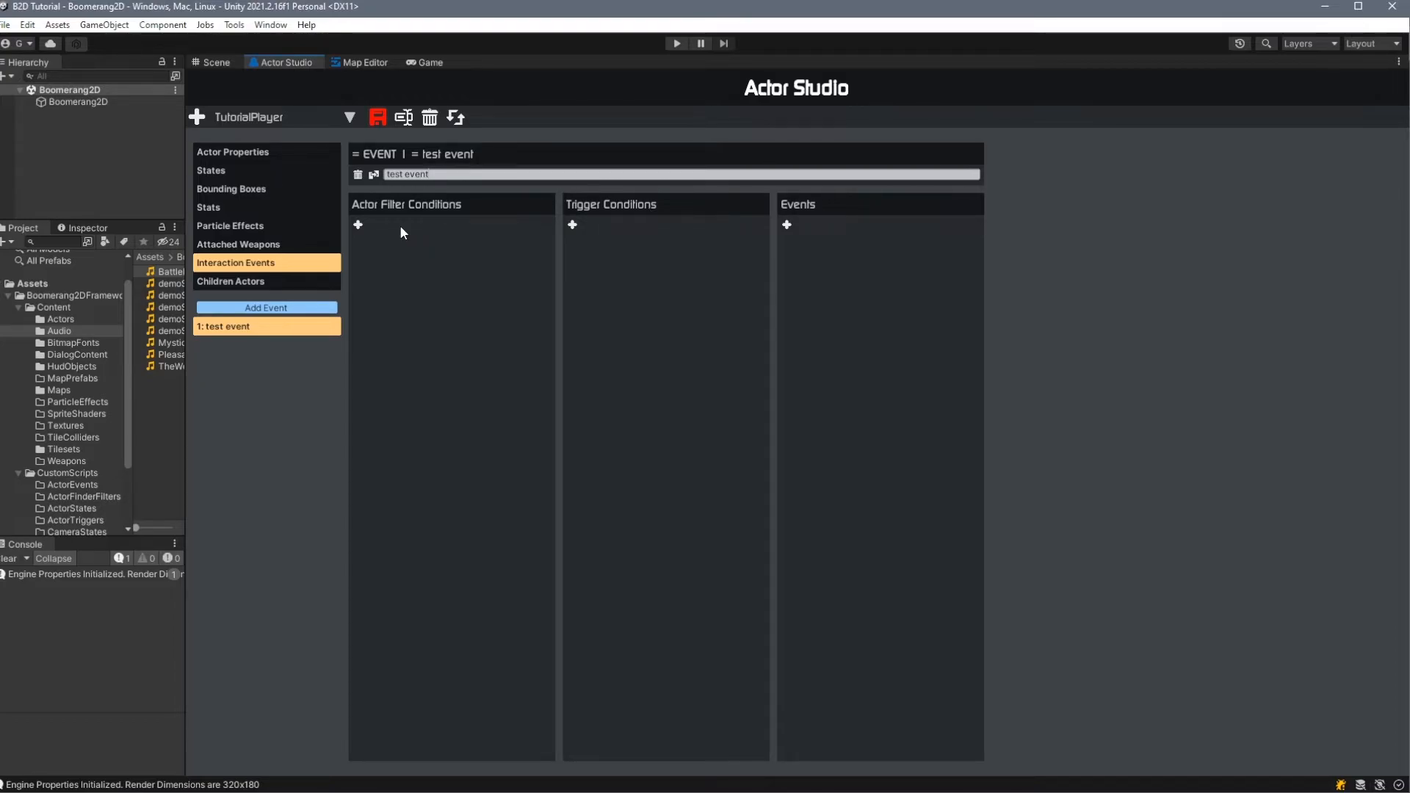
- Add an IsGrounded actor filter to the test event and make it execute if the matching actor count is Equal to 1
click(358, 225)
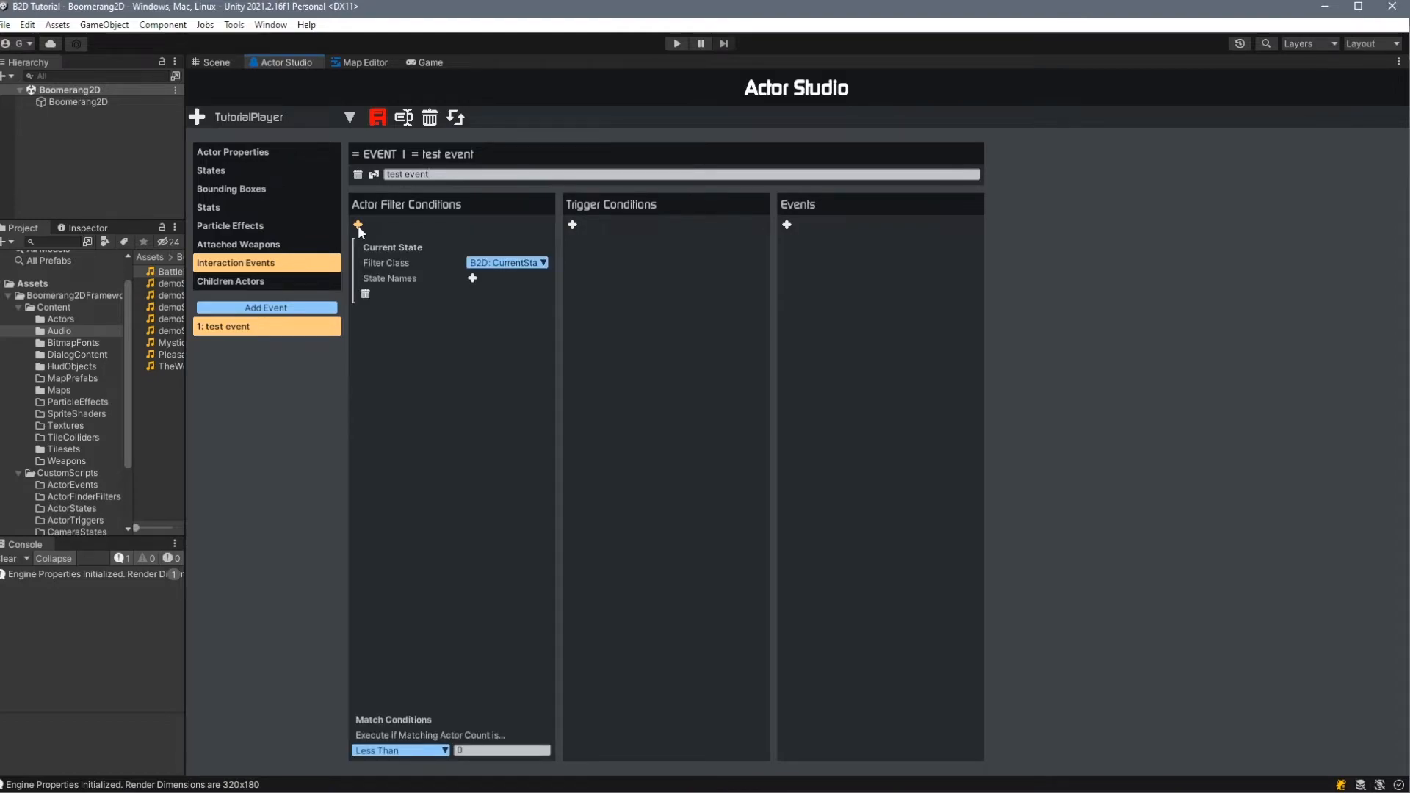
click(509, 265)
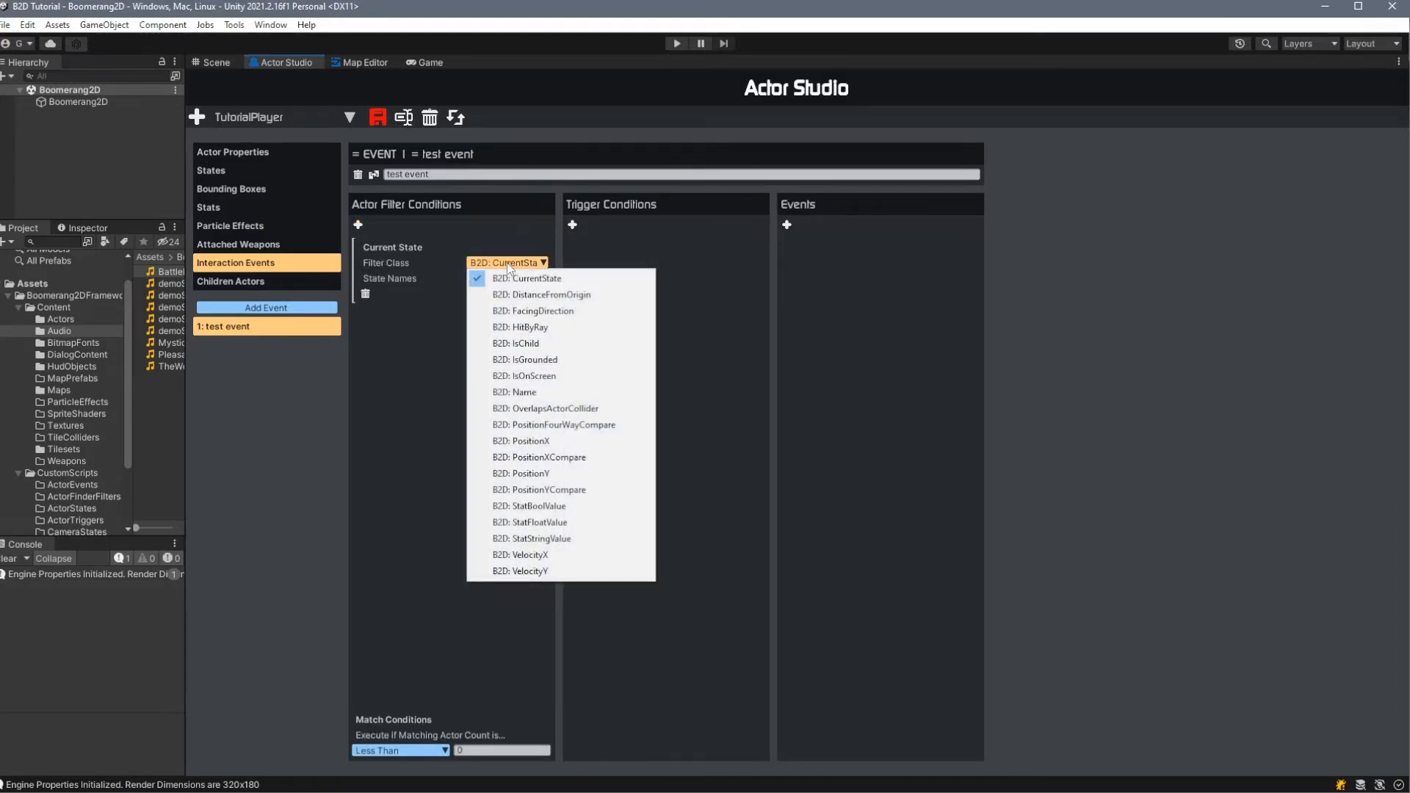
click(585, 360)
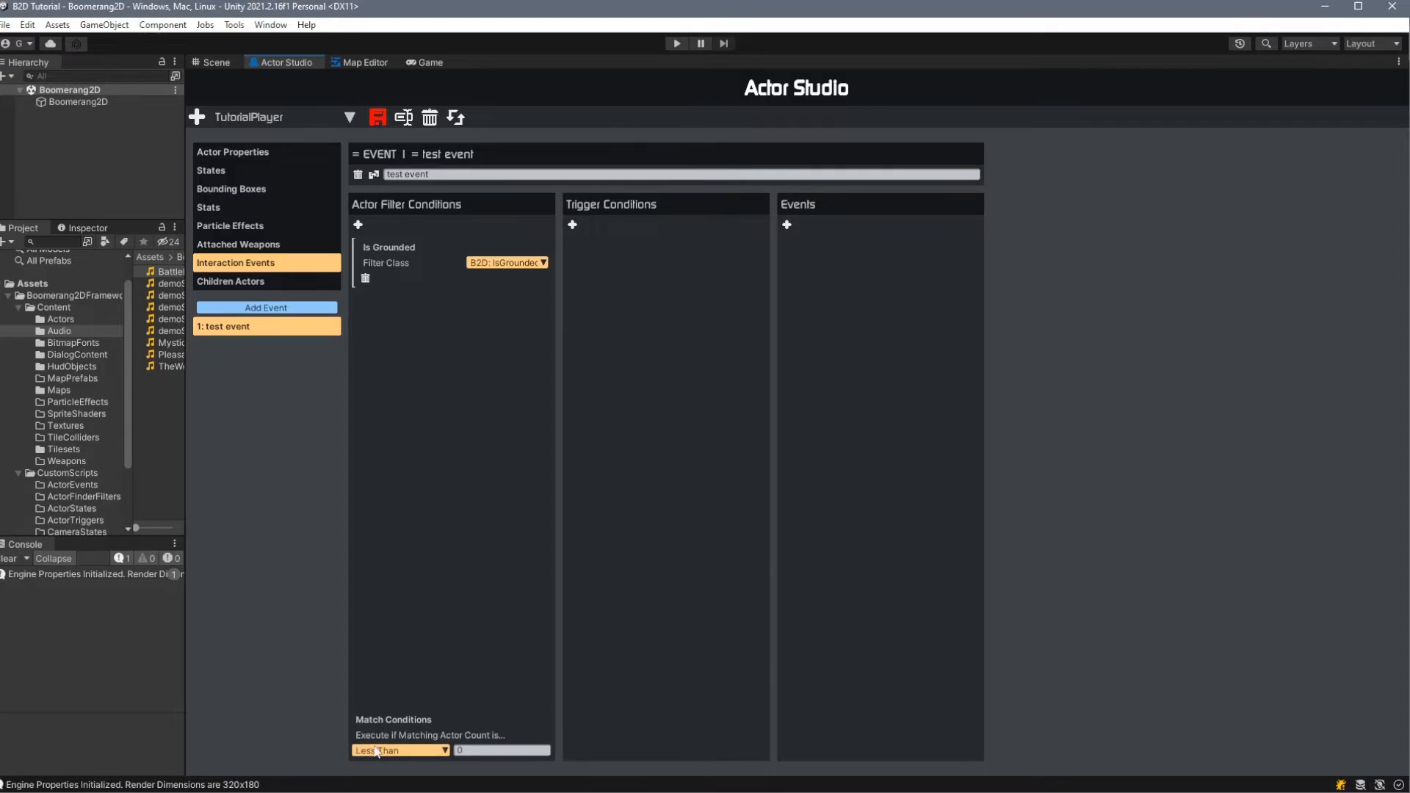
click(429, 751)
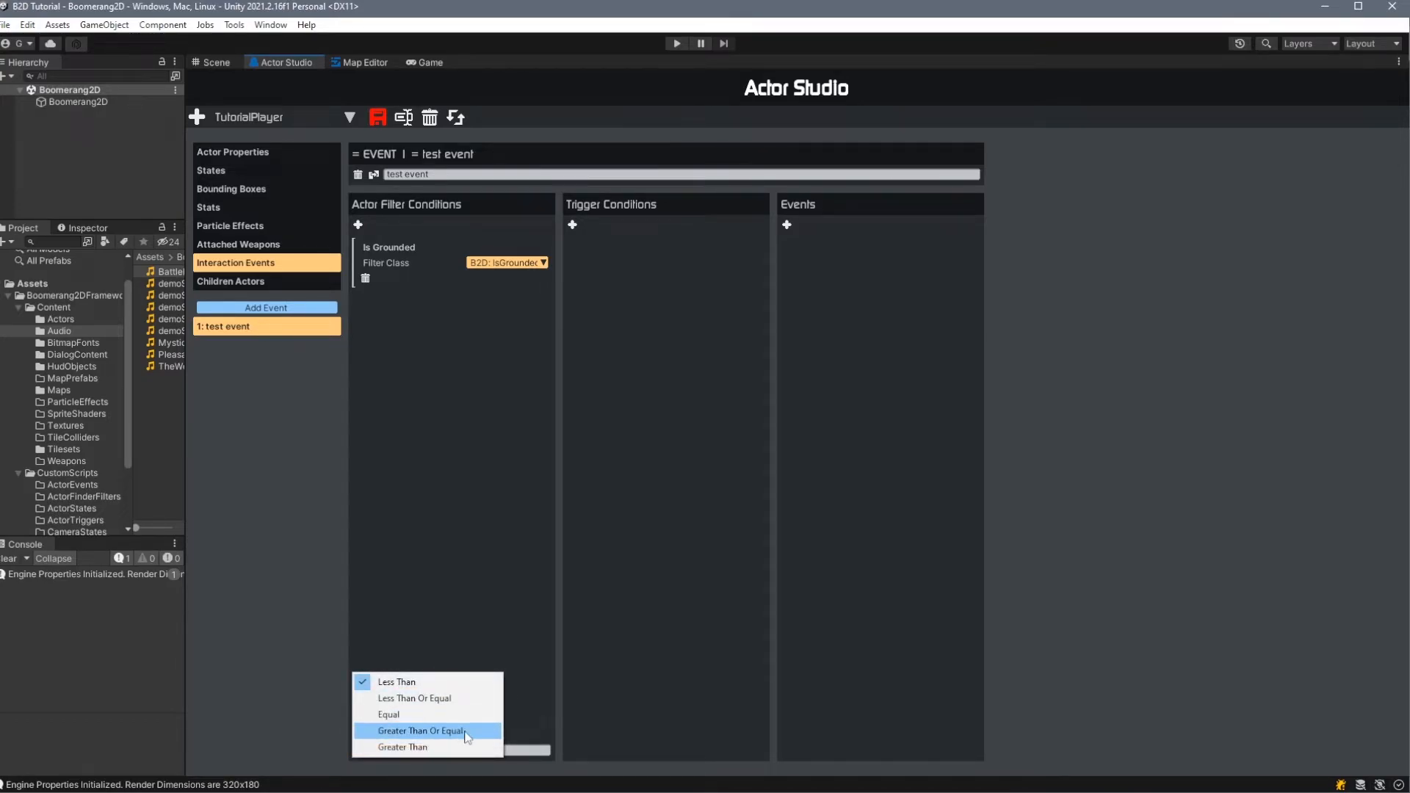
click(525, 753)
drag(525, 753, 444, 752)
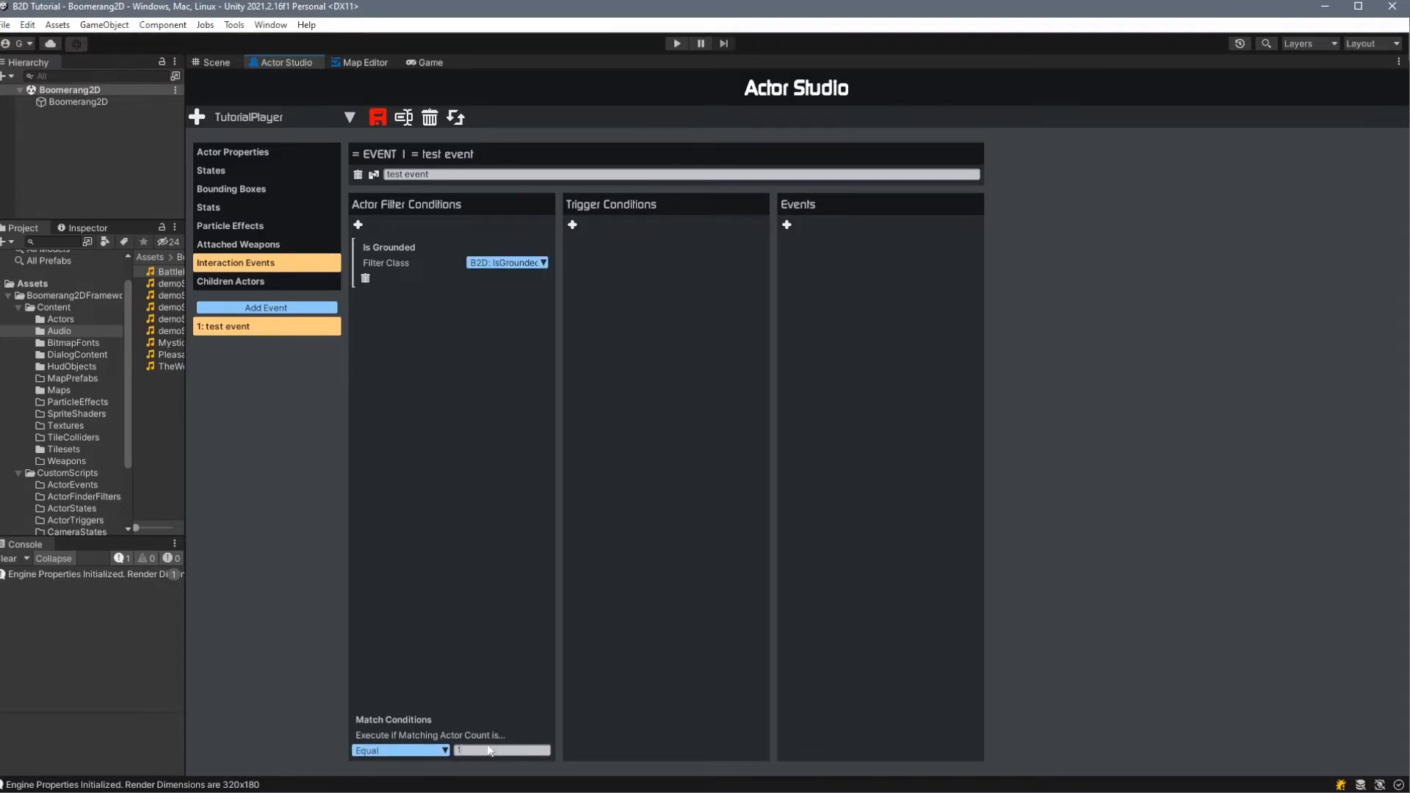
- Add a DebugLog event with the message "Test" to the test event and save the actor
click(787, 225)
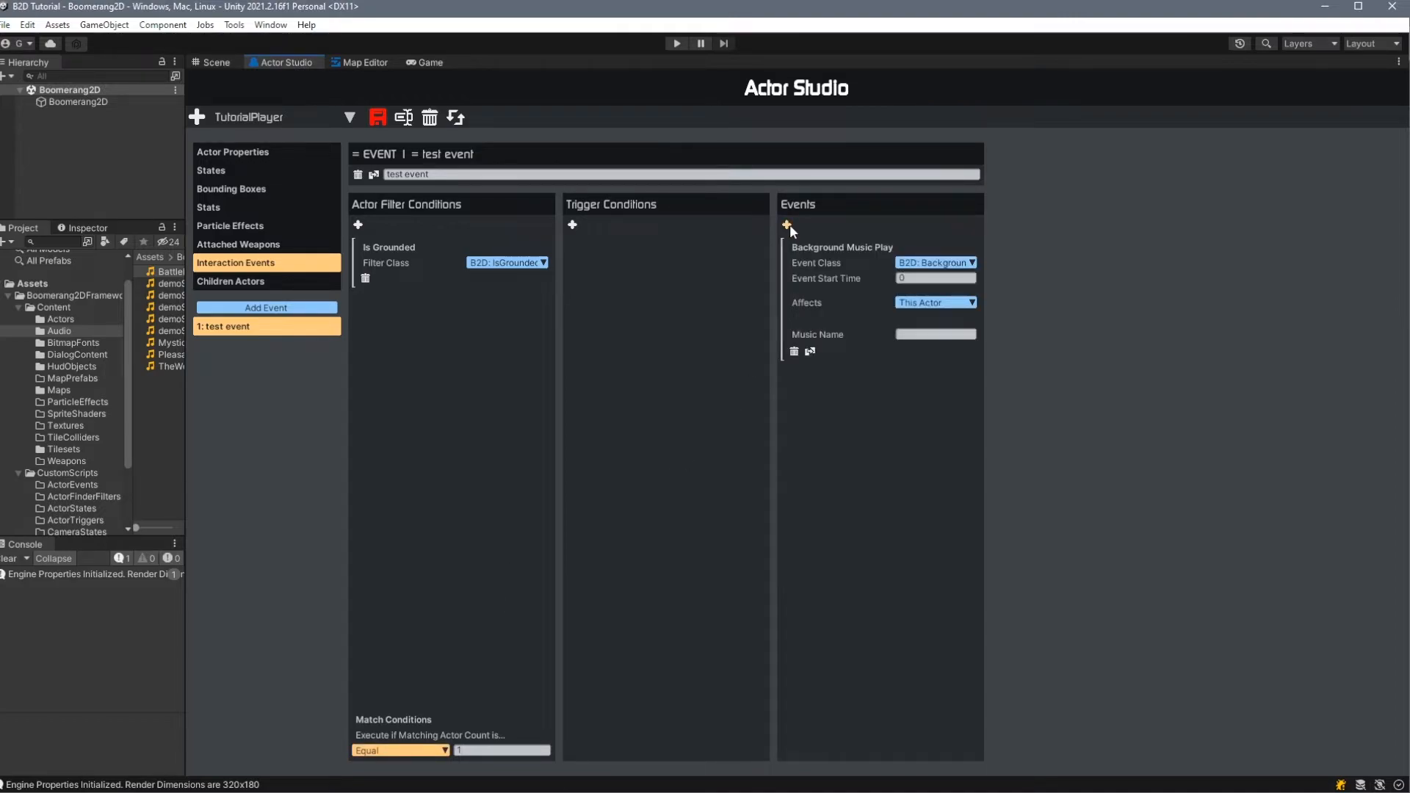
click(935, 262)
click(1003, 282)
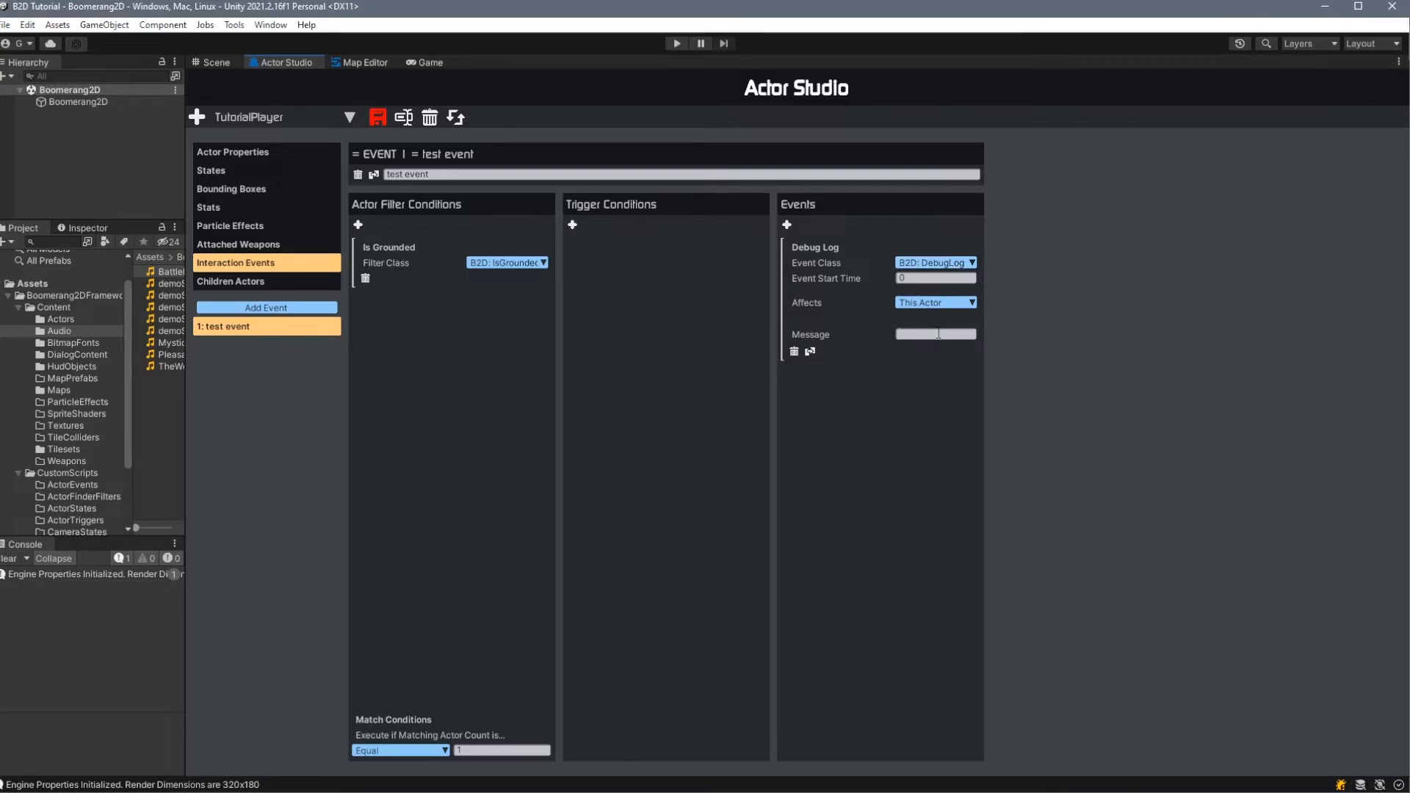
text(Test)
click(379, 118)
- Run the game, walk the player off the platform's edge to check the console logging, stop, and return to Actor Studio
click(677, 43)
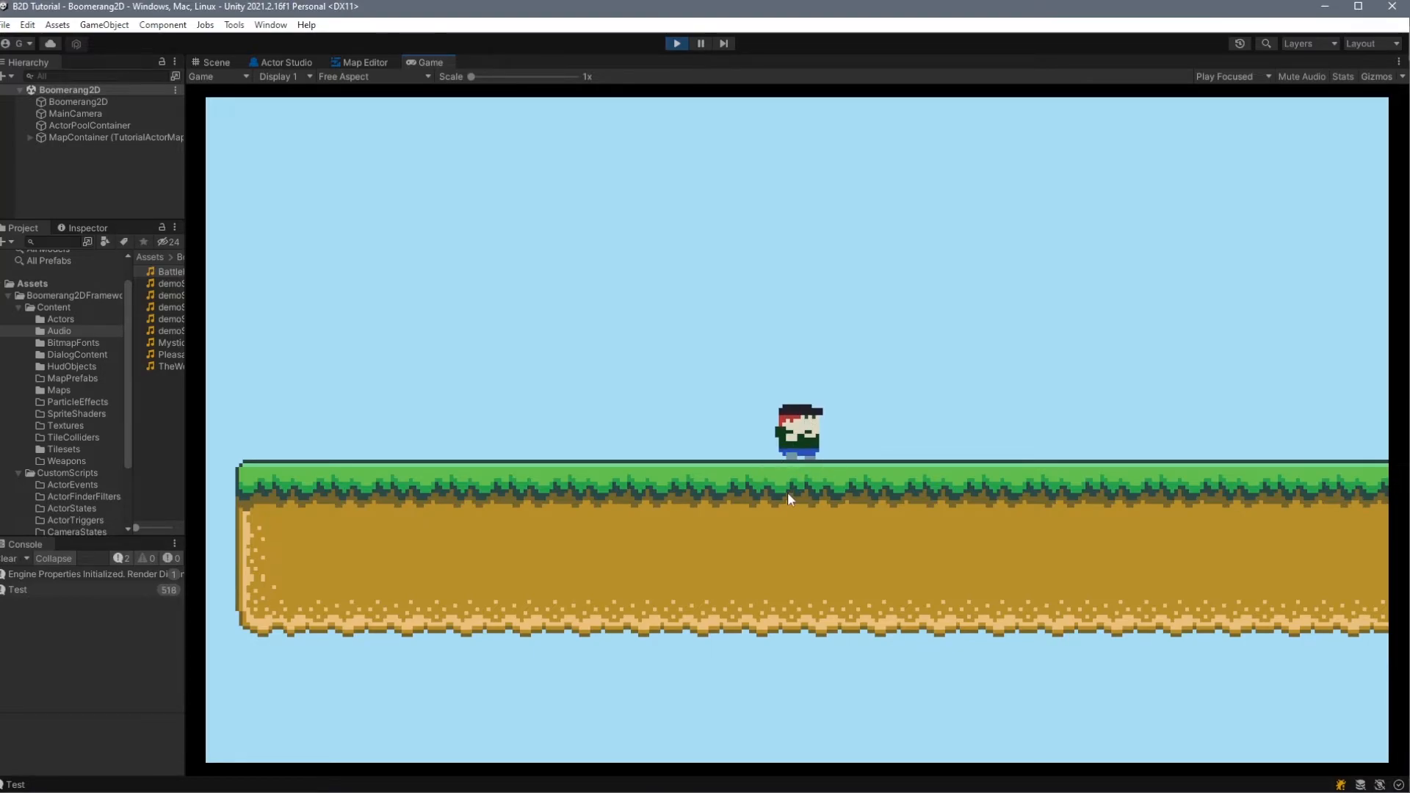
key(Left)
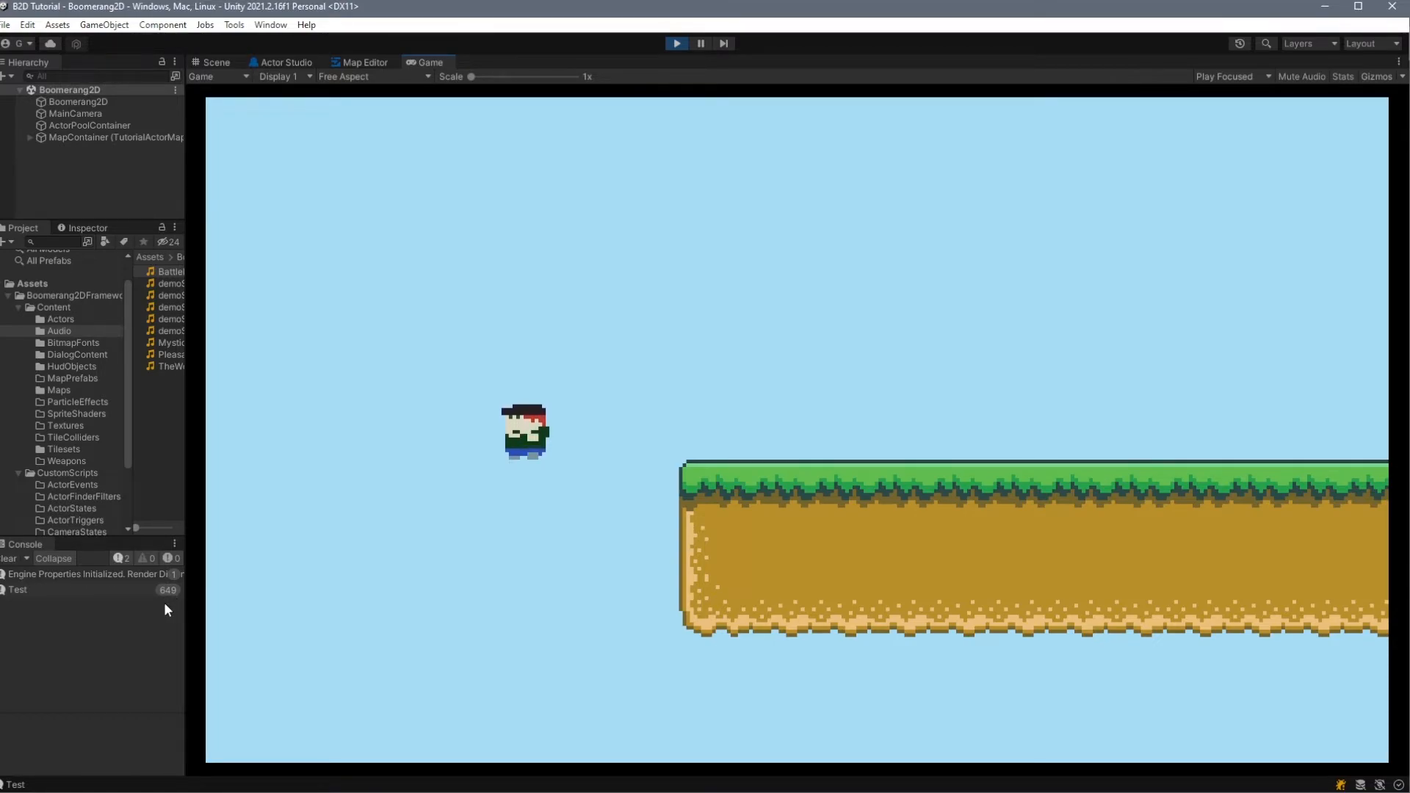
key(ctrl+p)
click(279, 63)
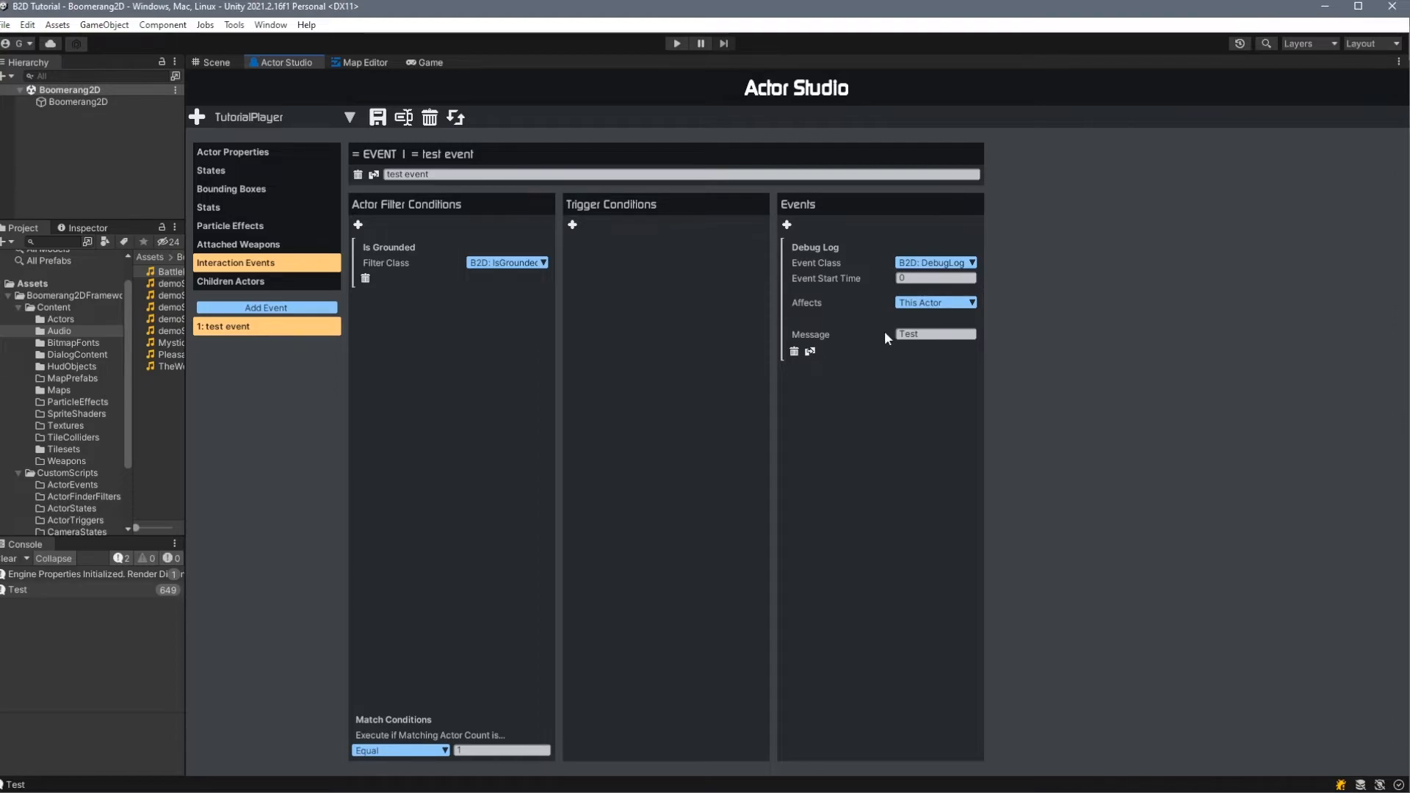
- Add a CurrentState actor filter with the state name Idle to the test event and save the actor
click(357, 224)
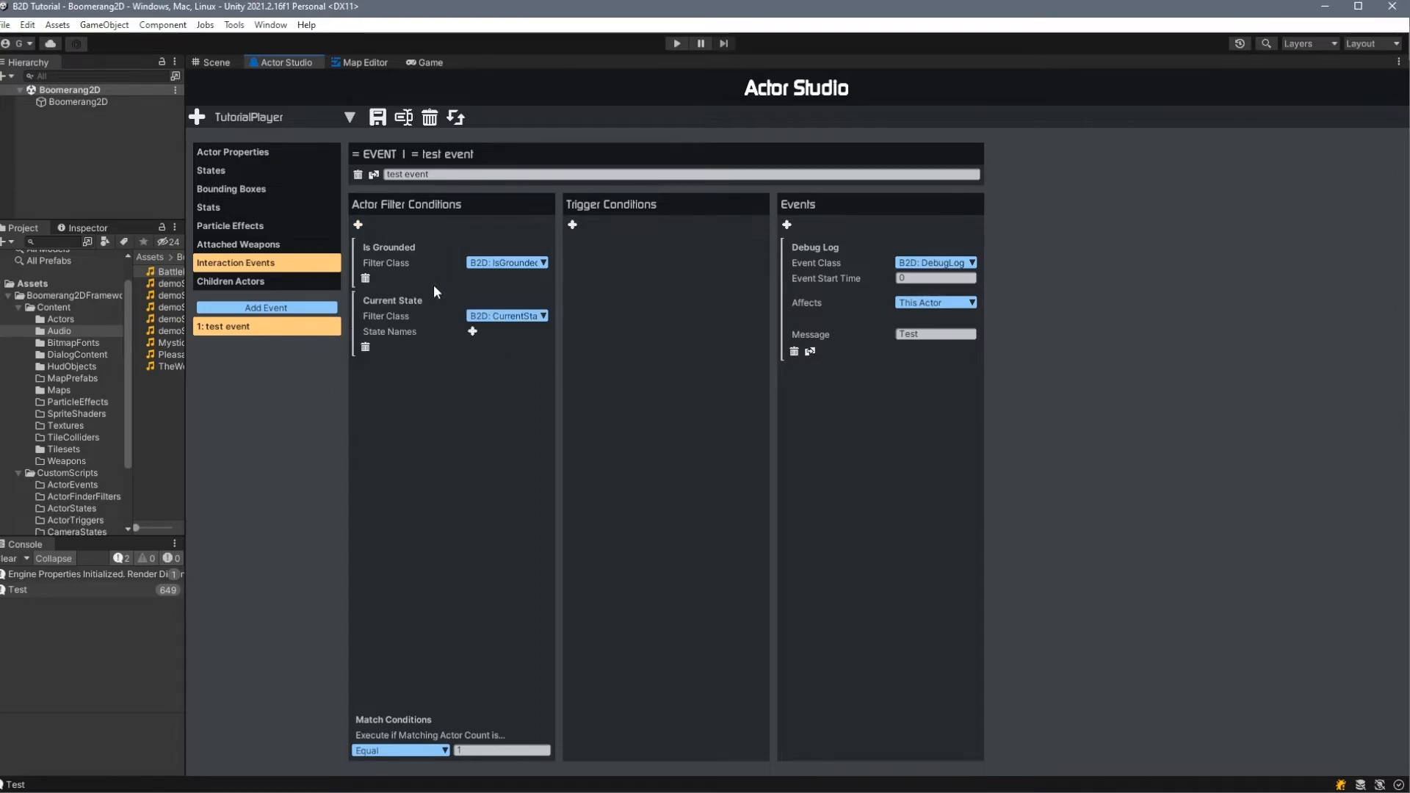
click(511, 317)
click(596, 331)
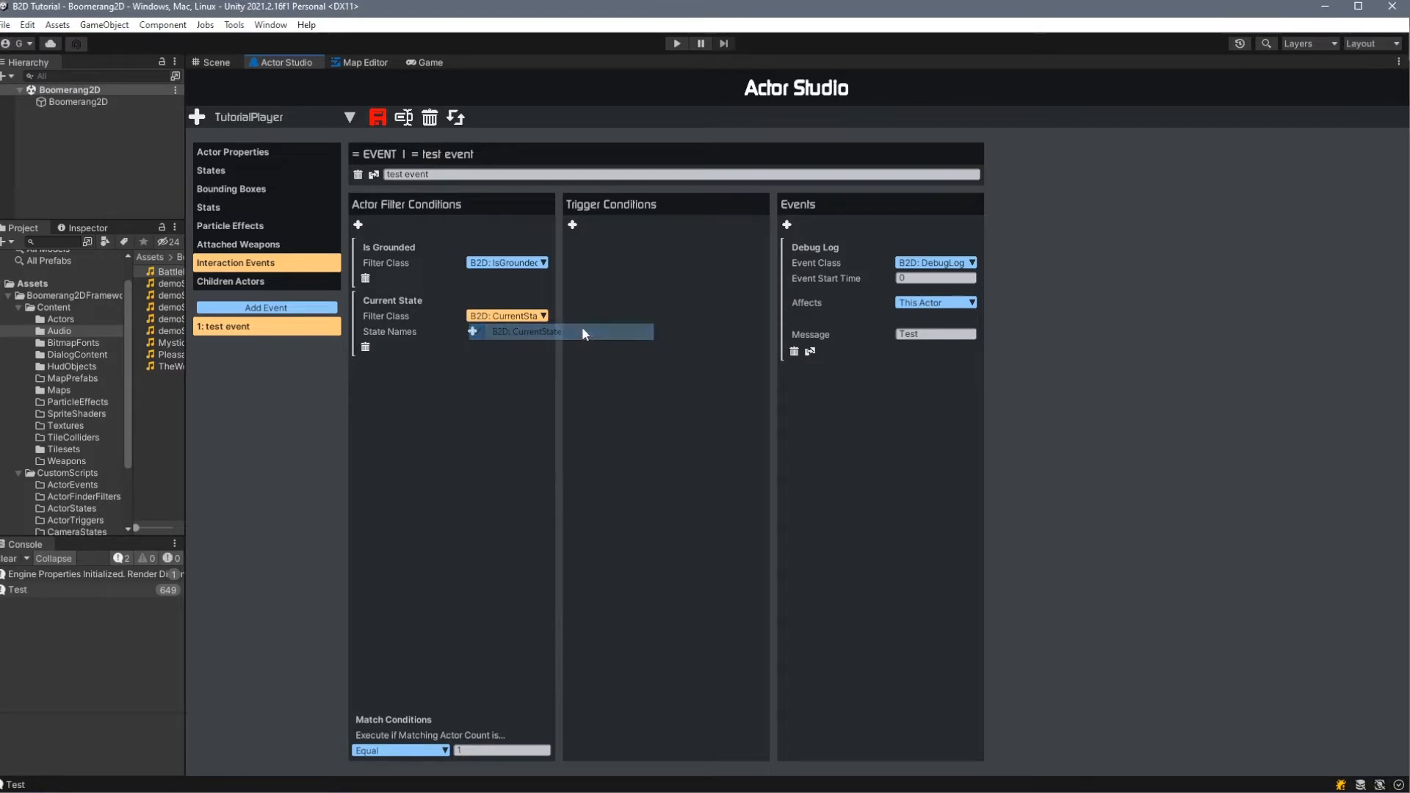
click(472, 331)
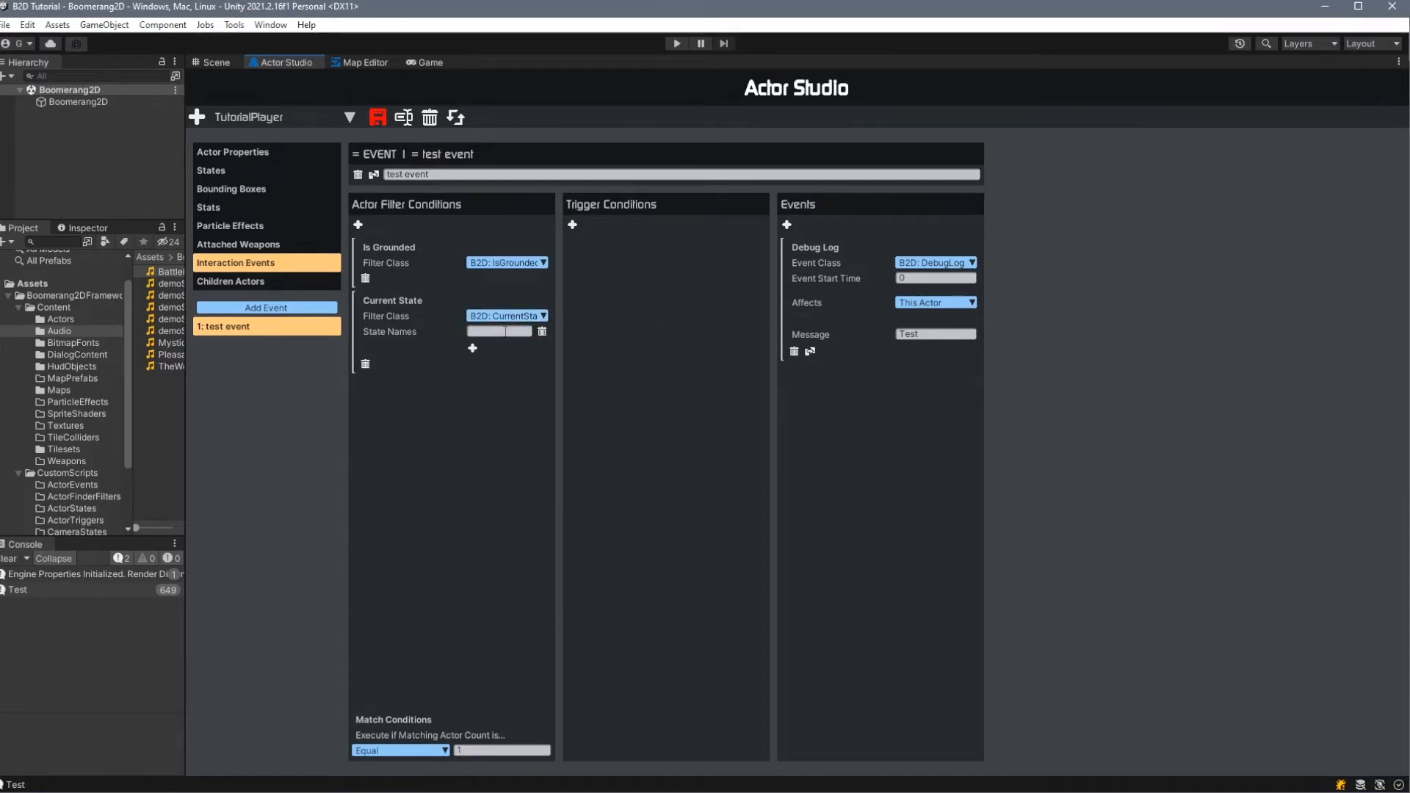
text(Idle)
click(377, 117)
- Run the game, alternate between standing and walking in both directions to check when the Test message is logged, and stop
click(677, 43)
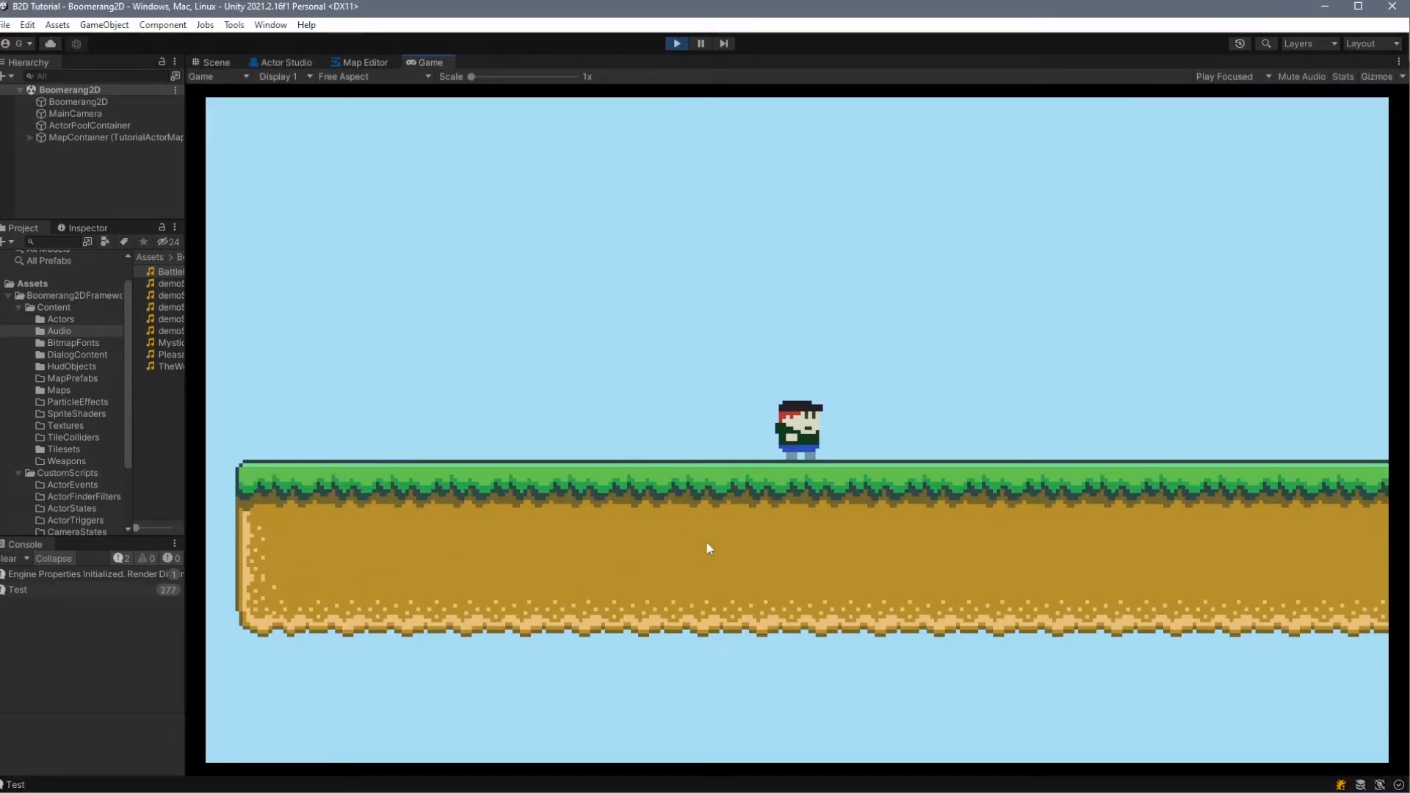
key(Right)
key(Left)
key(Right)
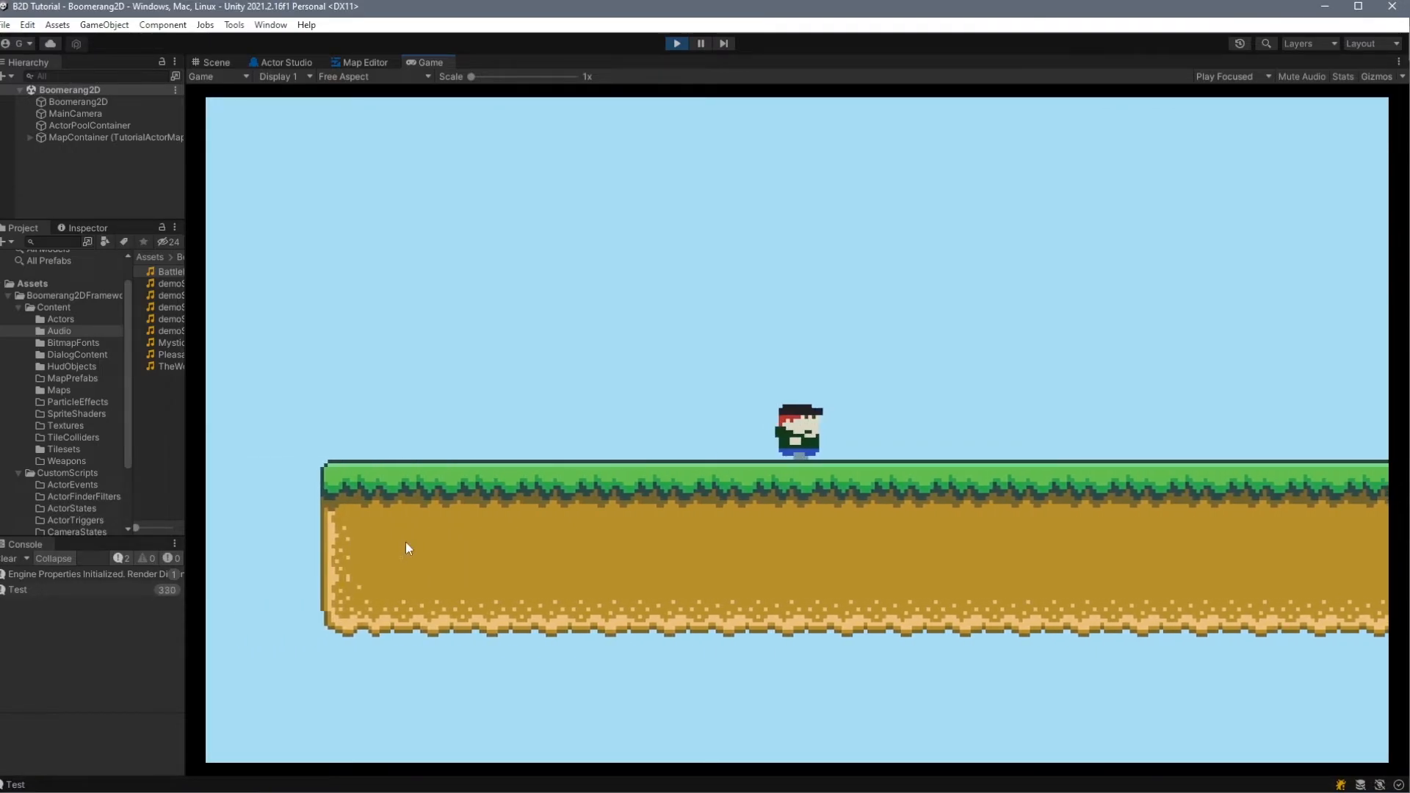
key(Left)
key(Right)
key(Left)
key(Right)
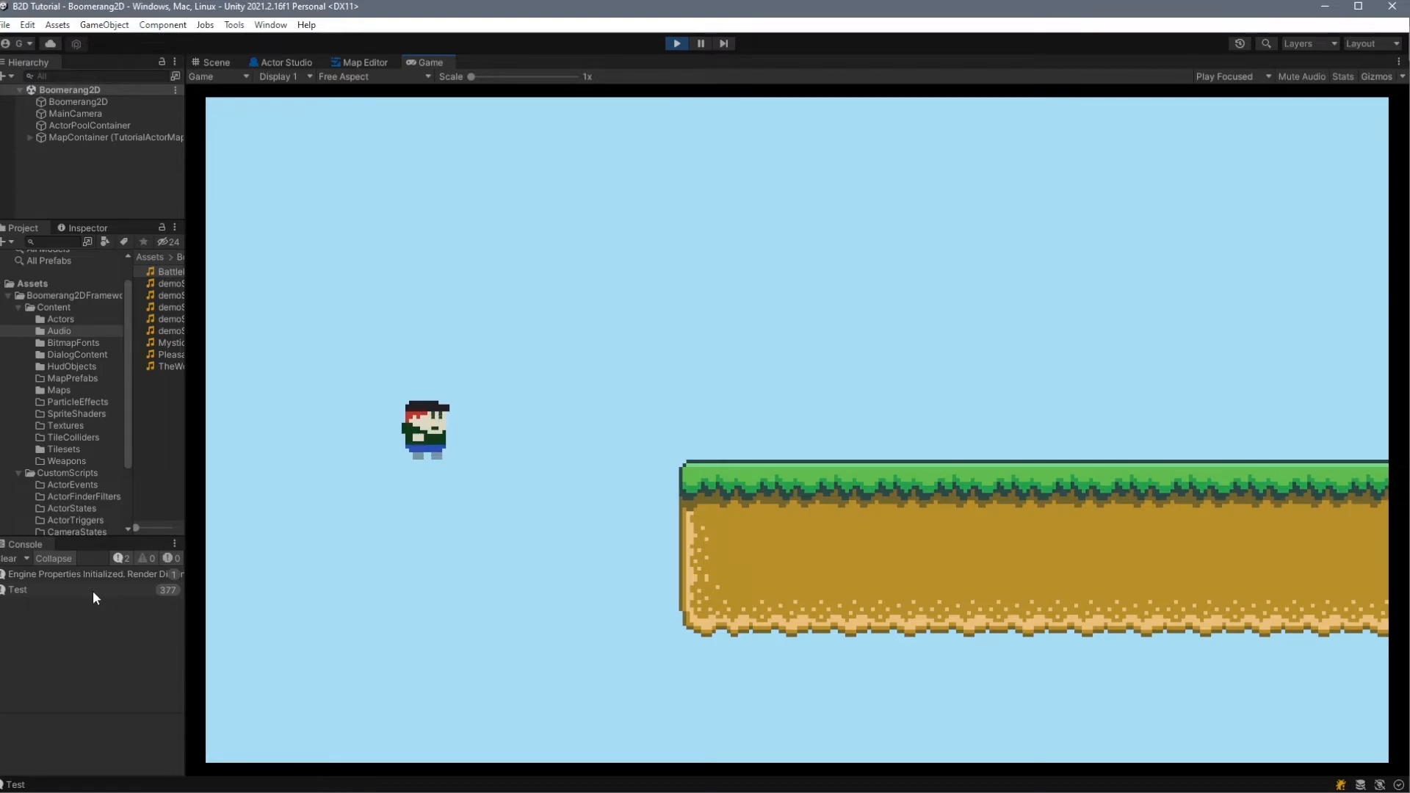
click(677, 44)
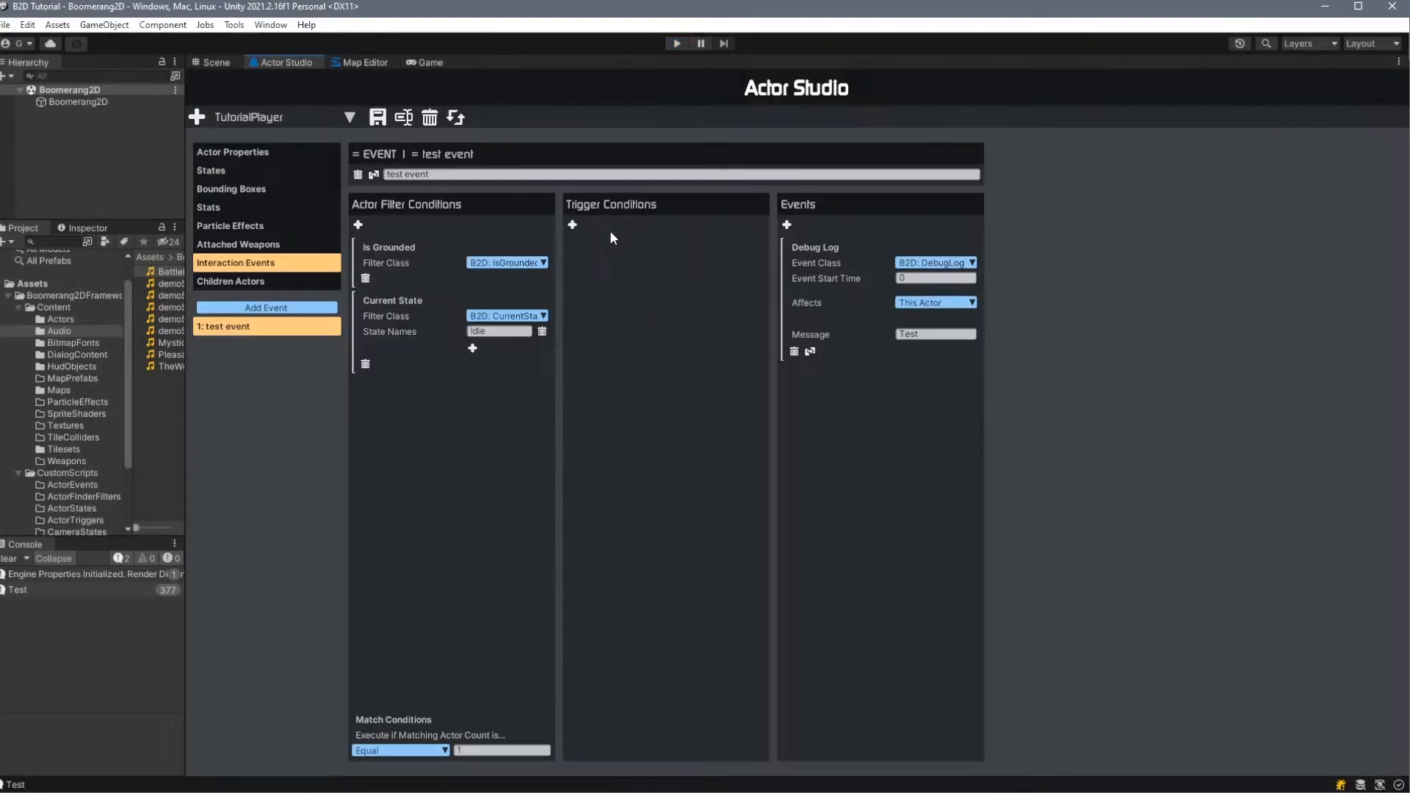
- Add a UserInputDown trigger condition to the test event with input type Key and input value y
click(573, 226)
click(723, 263)
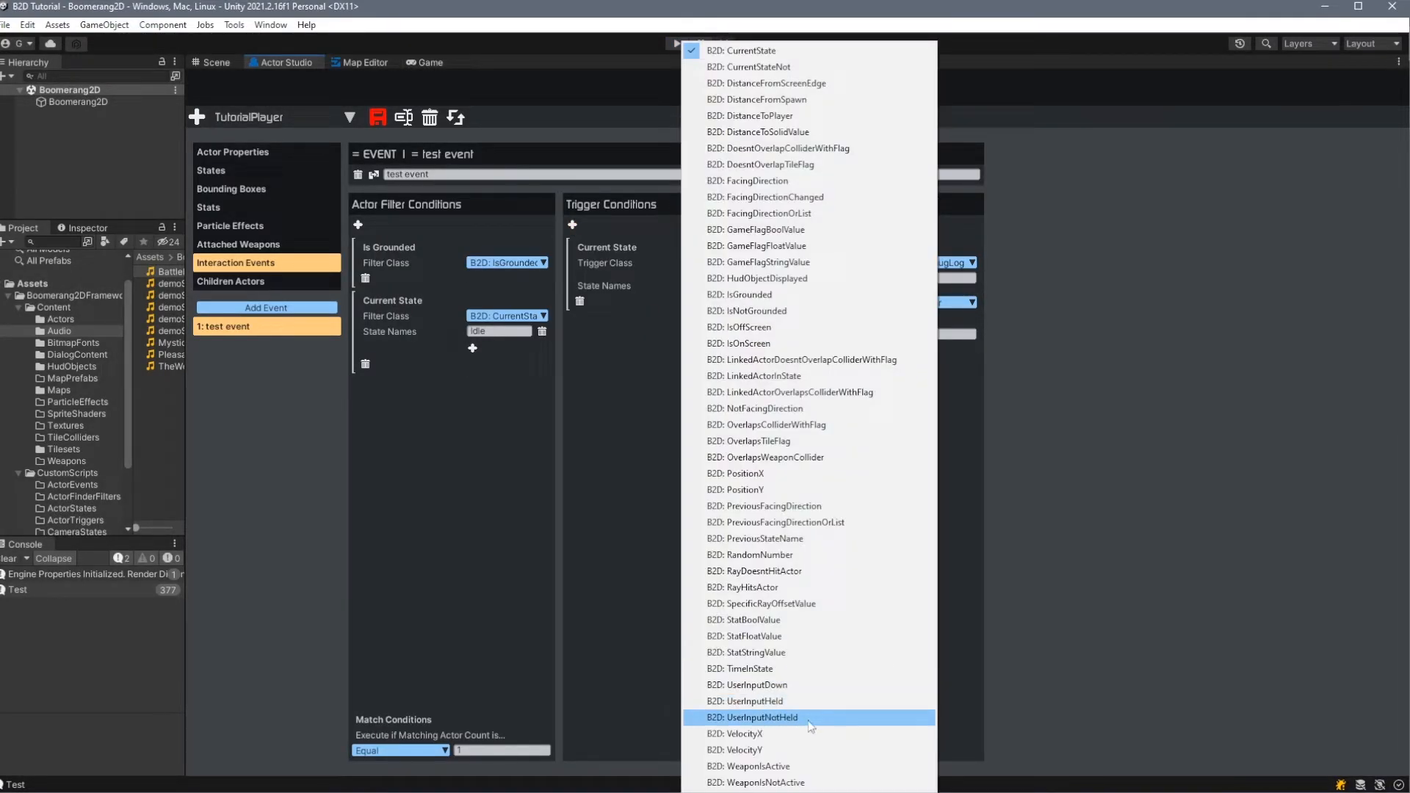
click(803, 687)
click(721, 286)
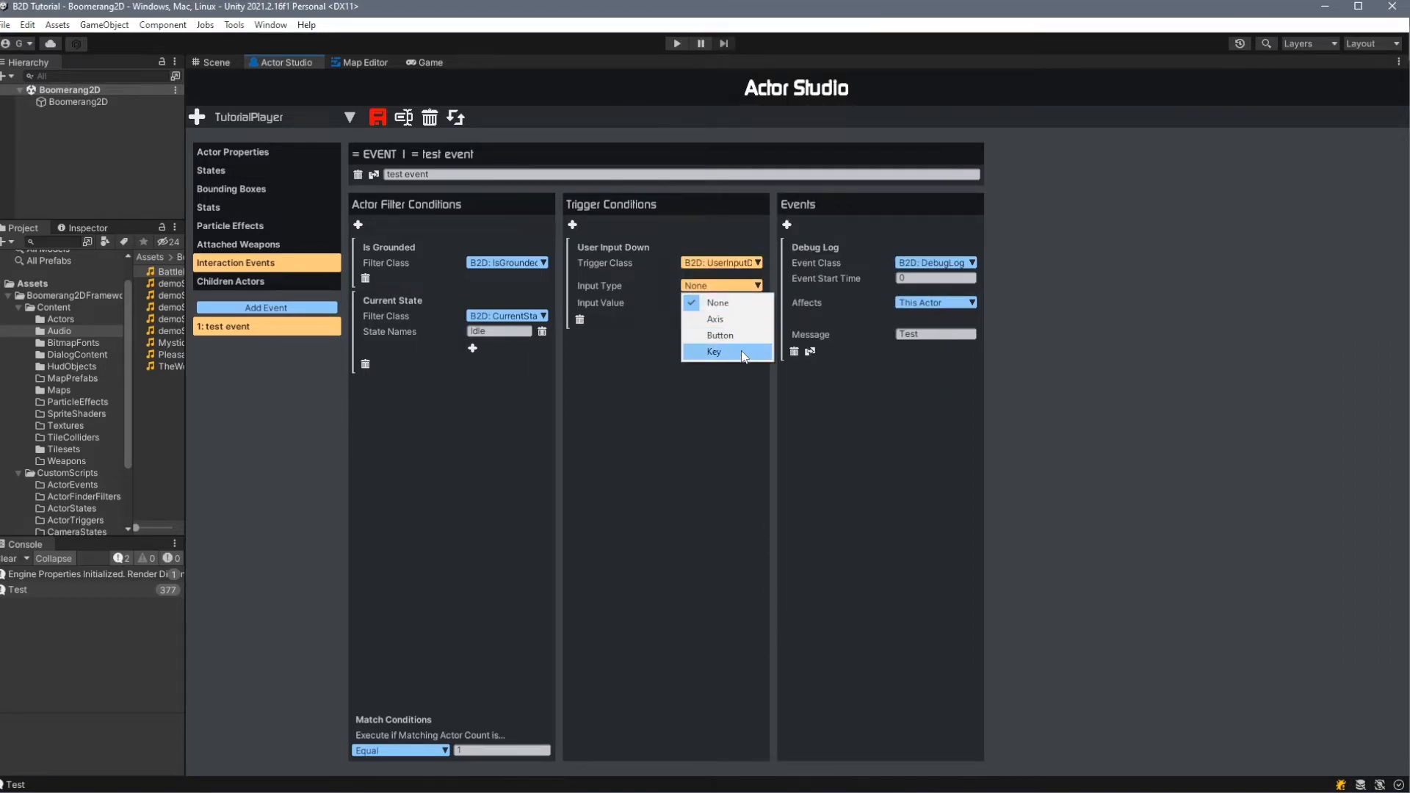
click(716, 350)
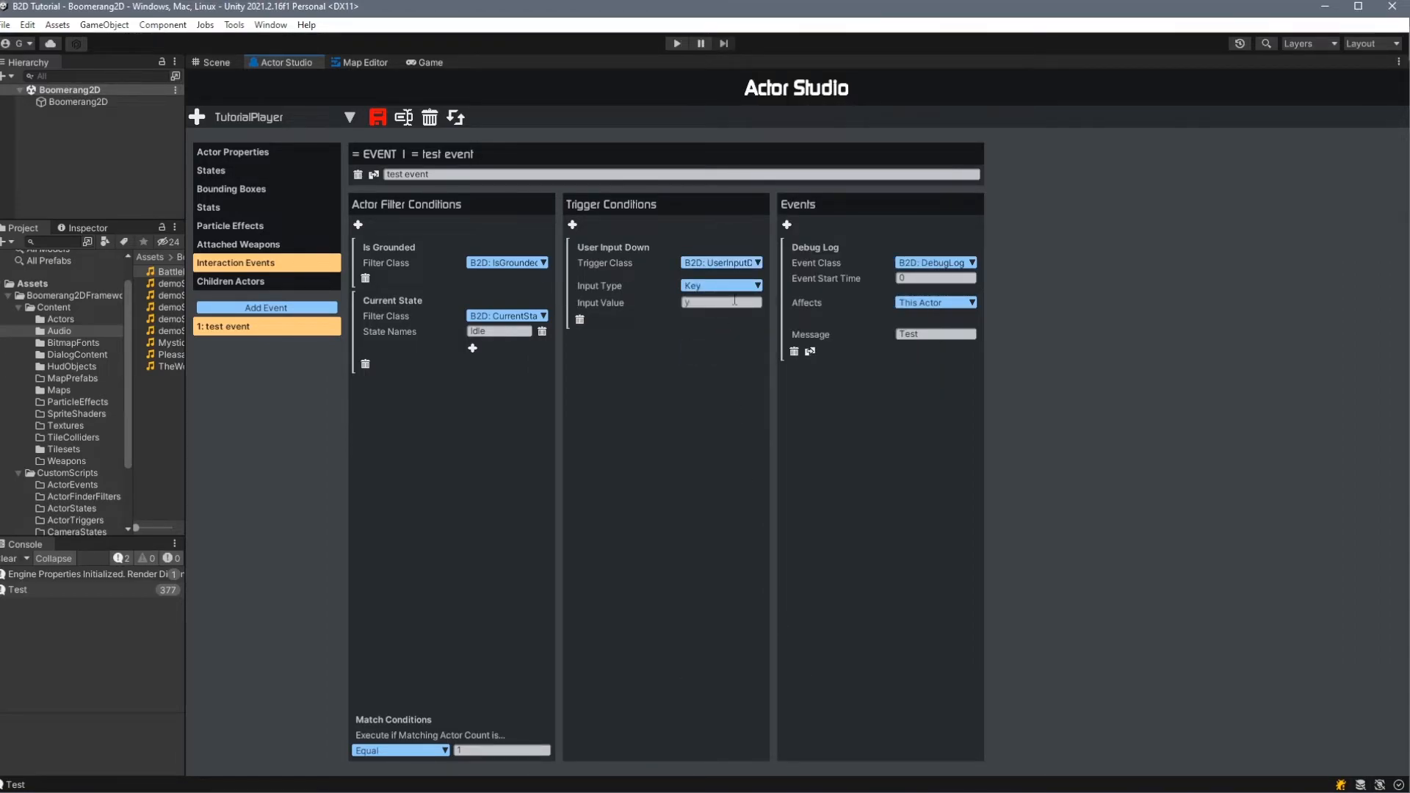
- Save the actor, run the game, trigger the y key input several times while idle to check the Test logging, and stop
click(378, 117)
click(677, 43)
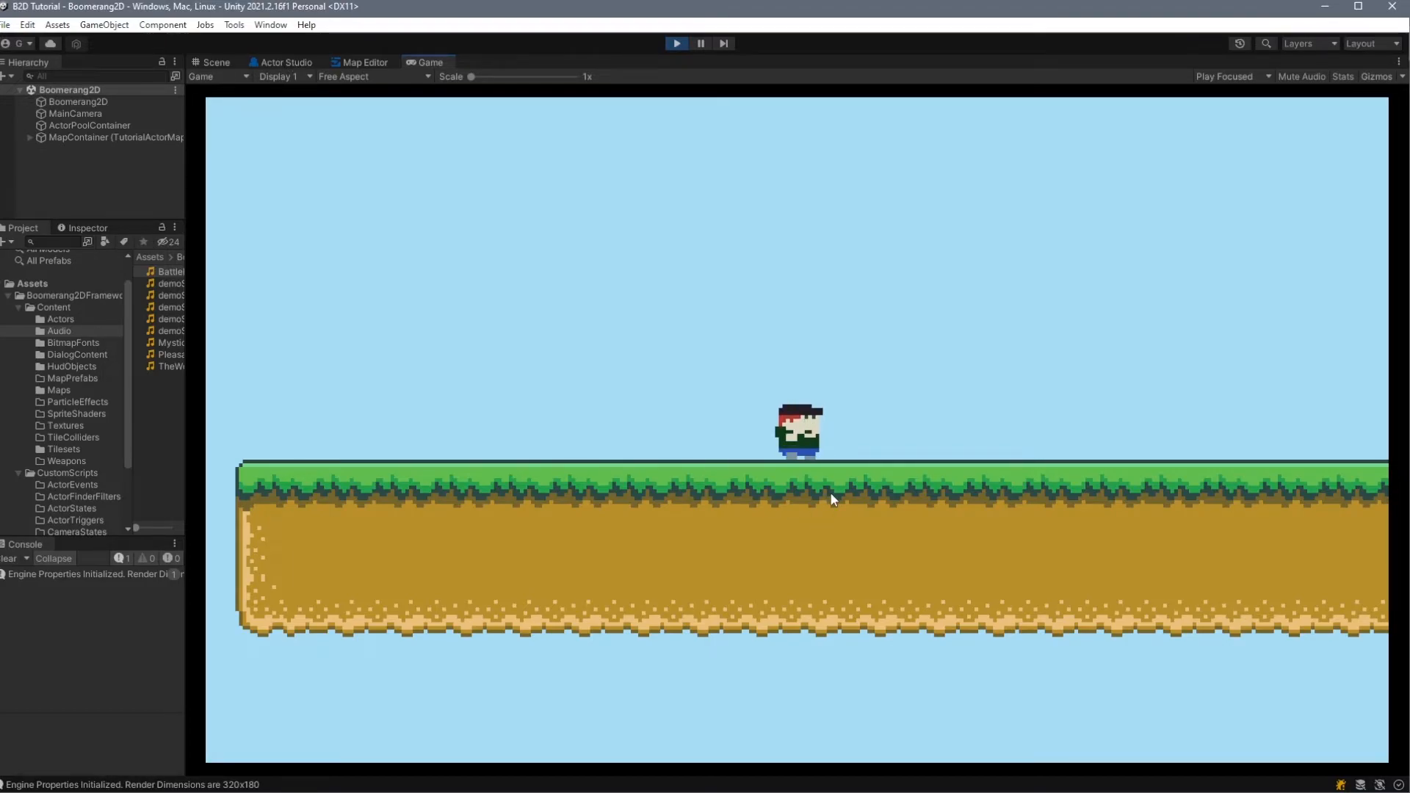
key(space)
key(space)
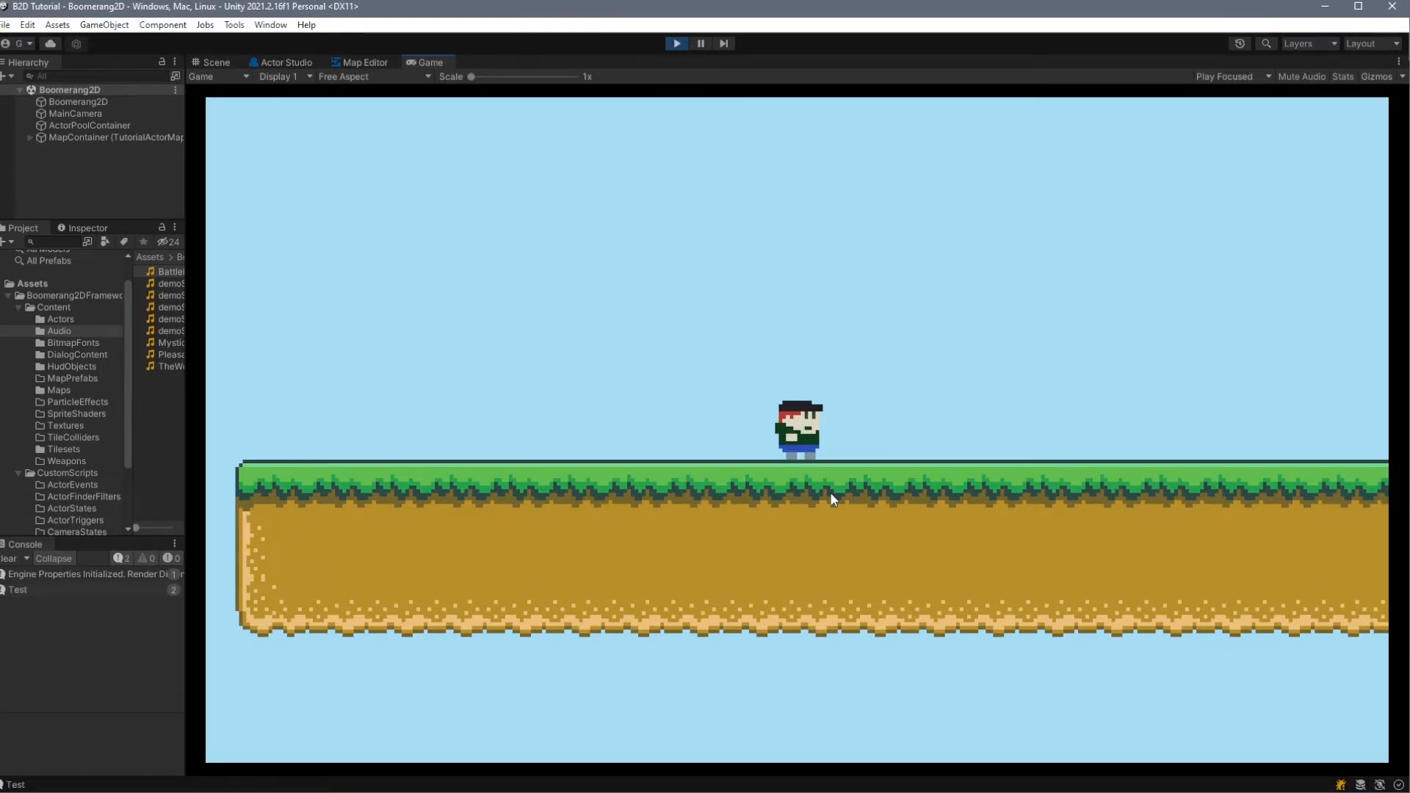
key(space)
key(space)
key(space)
key(ctrl+p)
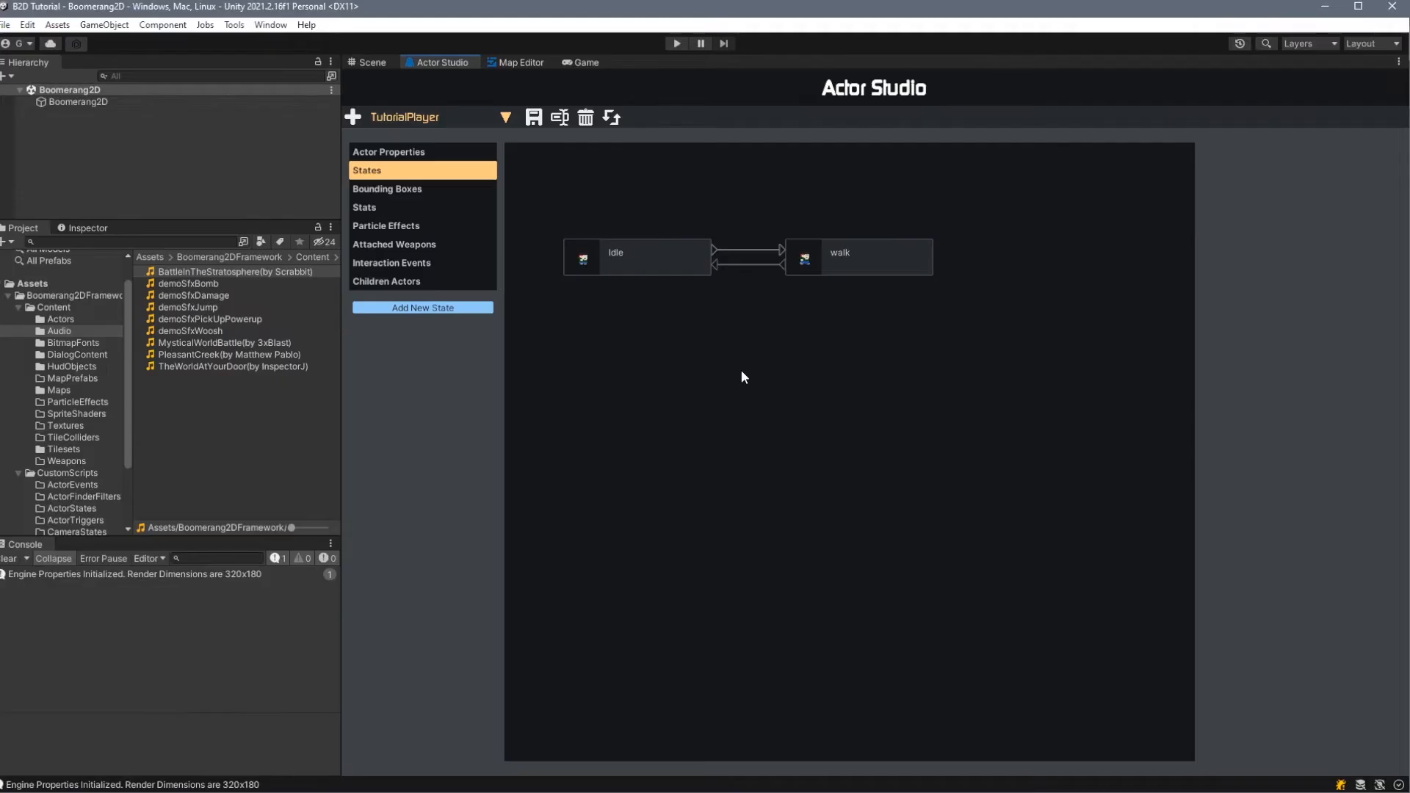
- Open the demoPlayer actor, look over its full state graph, and select the idle state
click(460, 115)
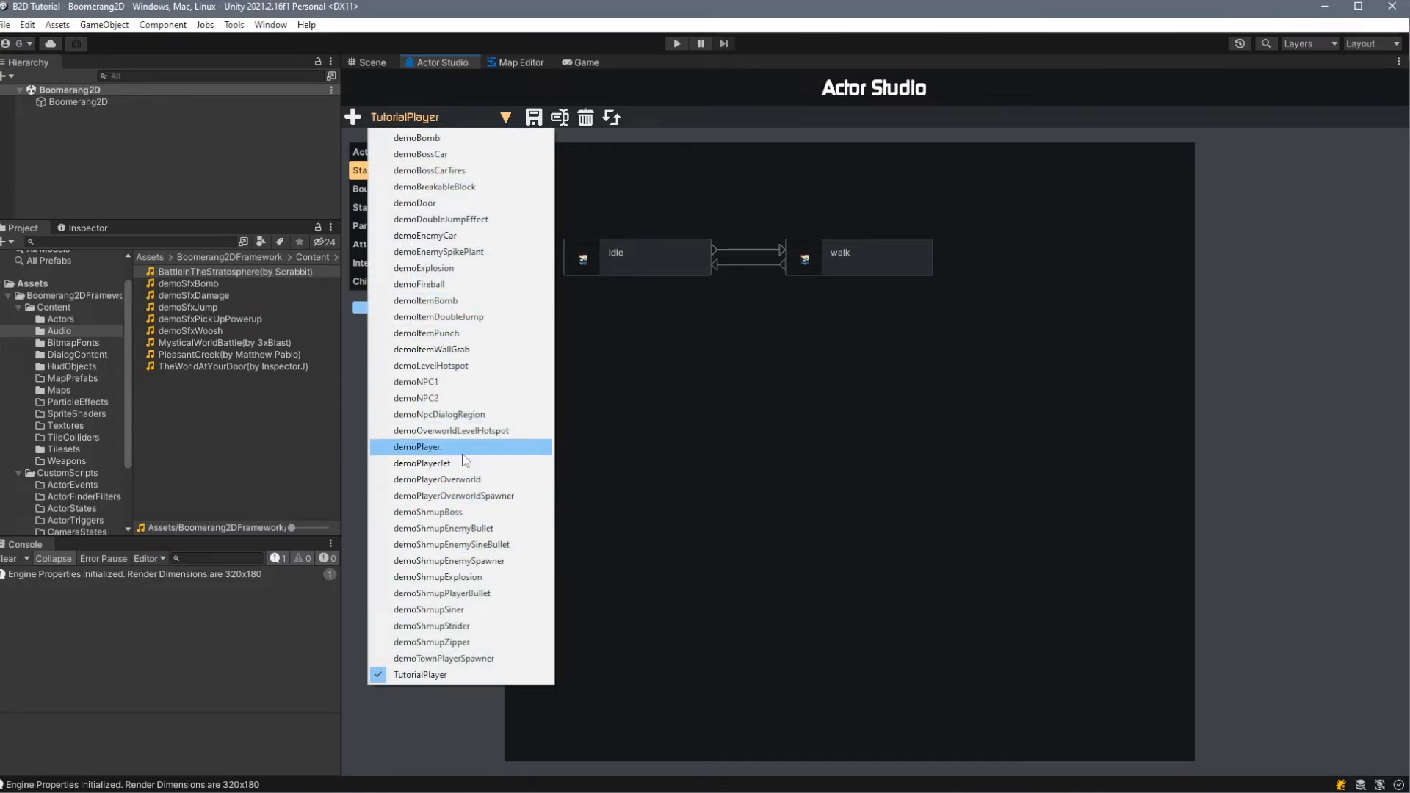
click(441, 446)
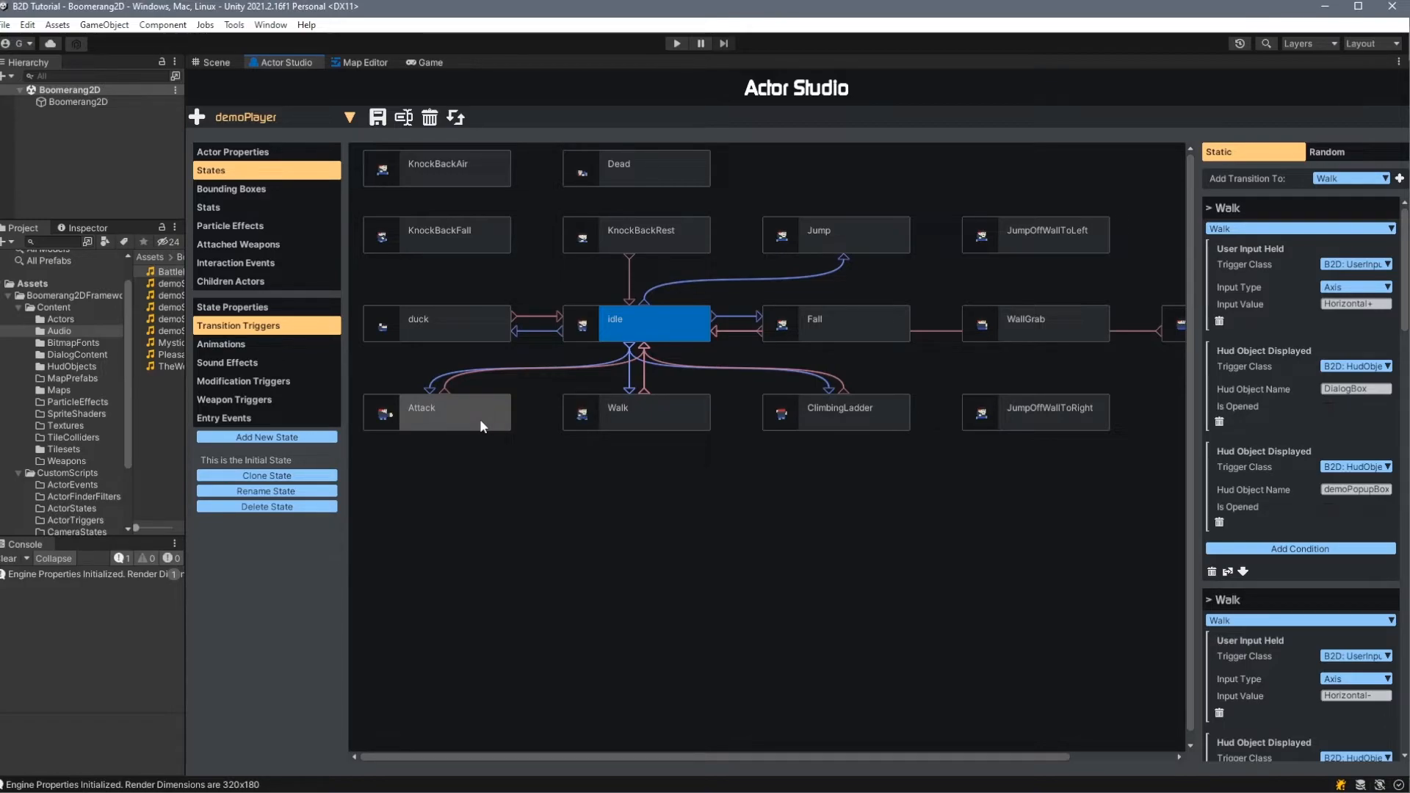
click(627, 318)
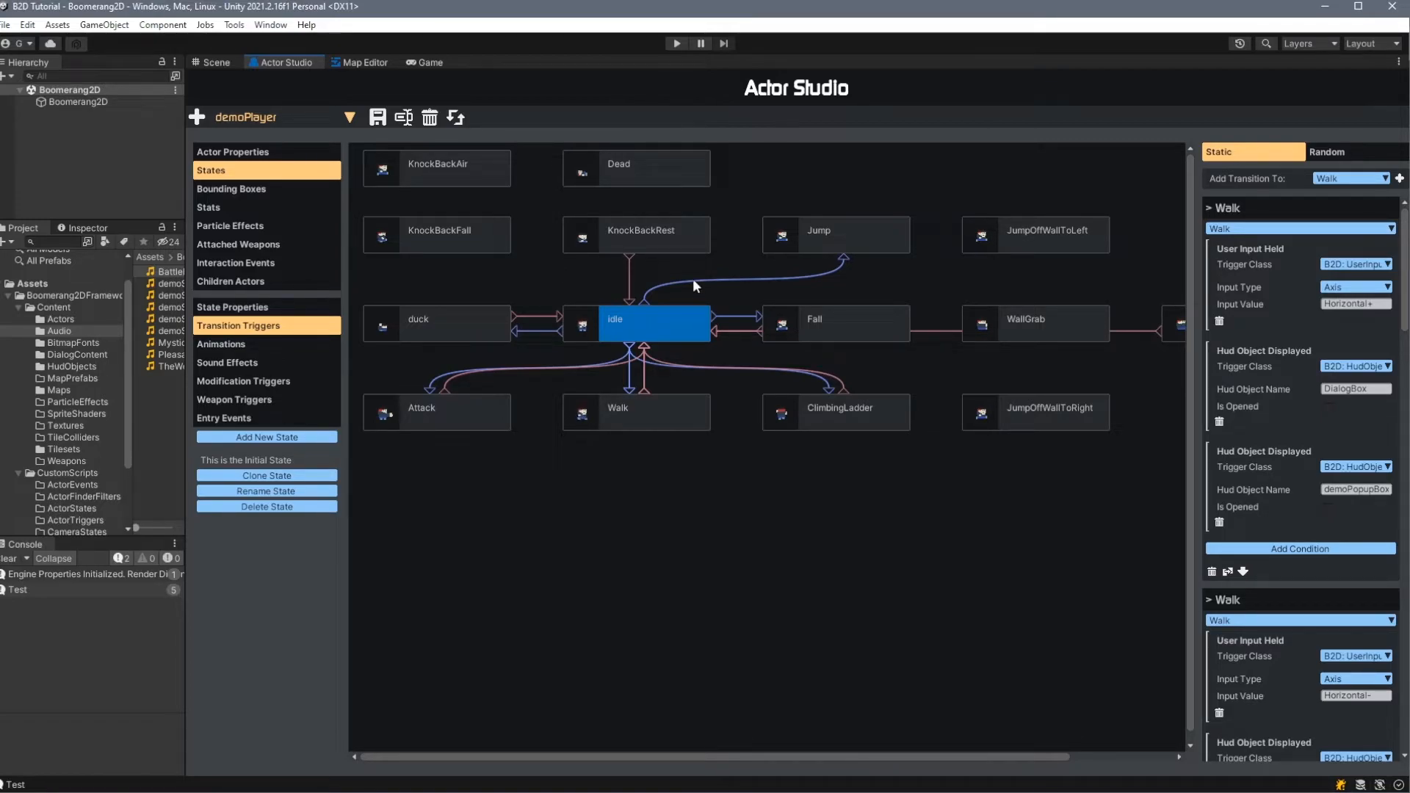
click(698, 475)
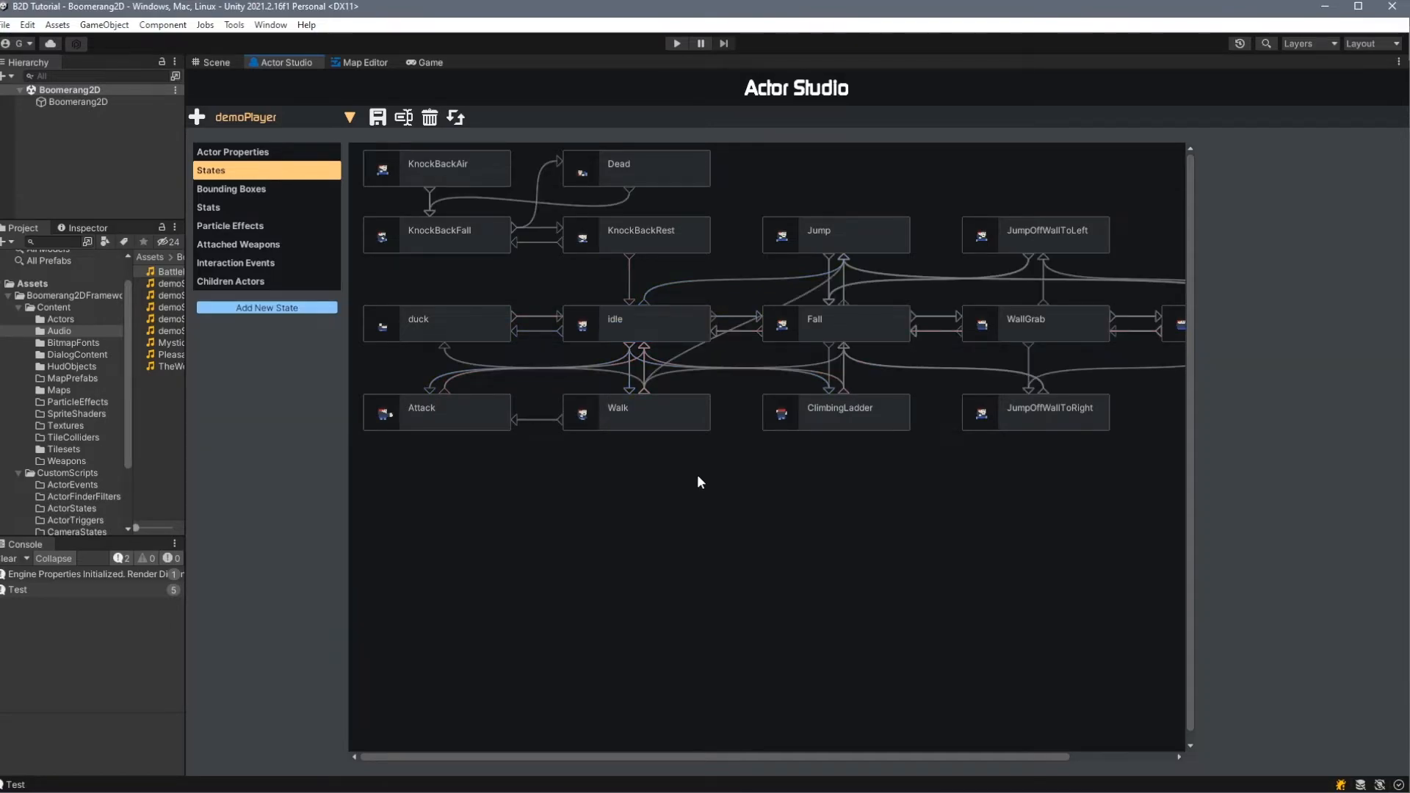
drag(520, 755, 730, 747)
click(638, 329)
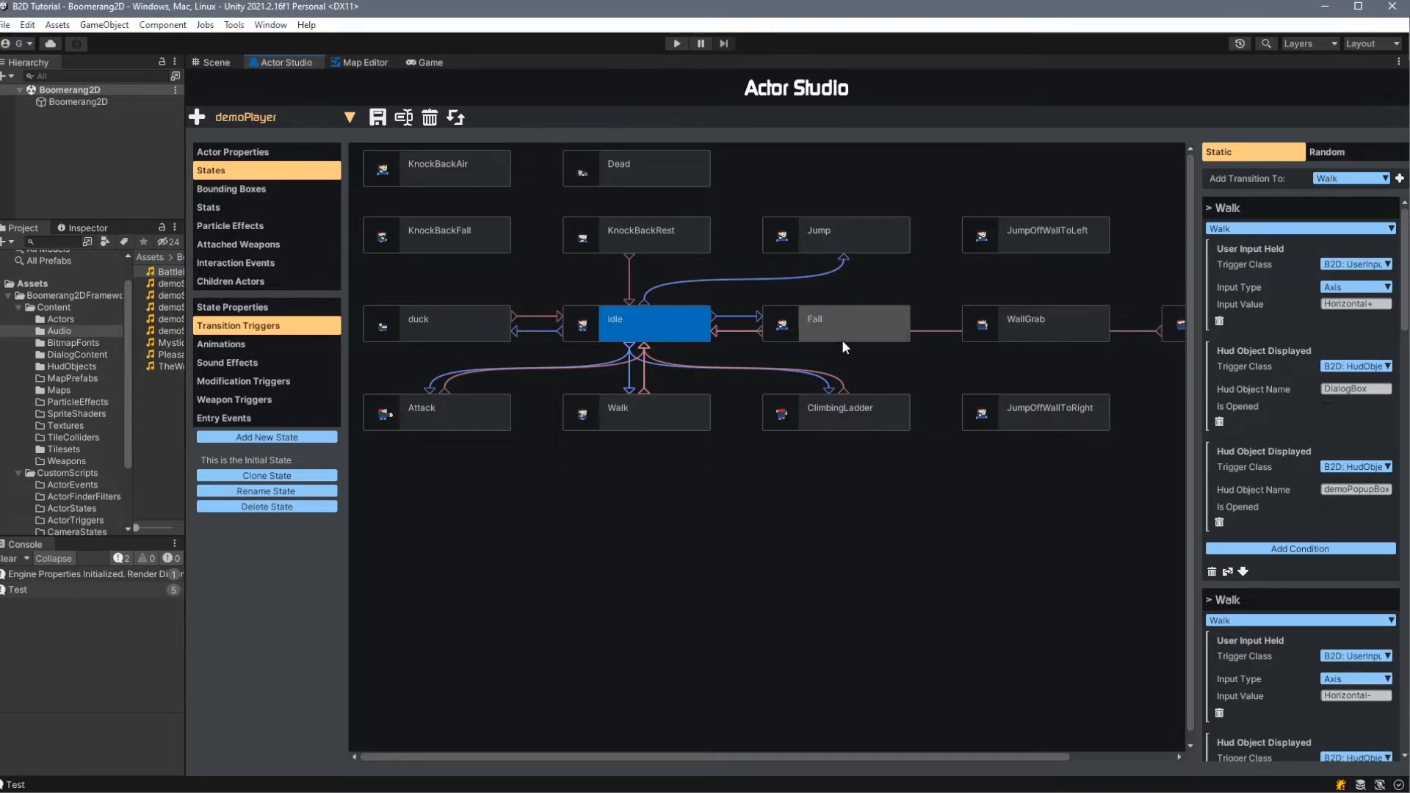
- Examine the idle state's transition triggers for Walk, Jump, Fall, duck and ClimbingLadder, including their input values and trigger classes
drag(1375, 304, 1316, 320)
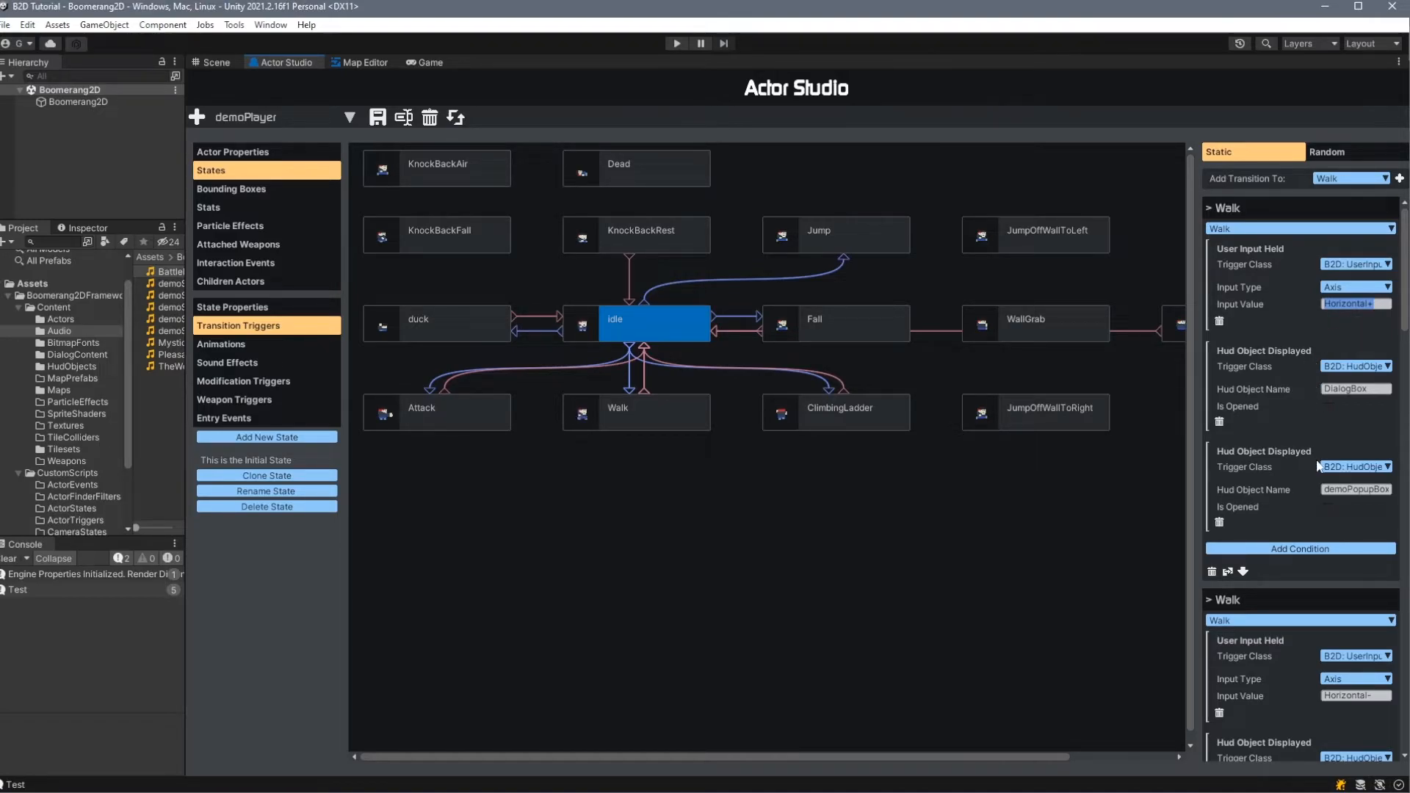
scroll(1273, 450, down, 4)
scroll(1272, 448, down, 1)
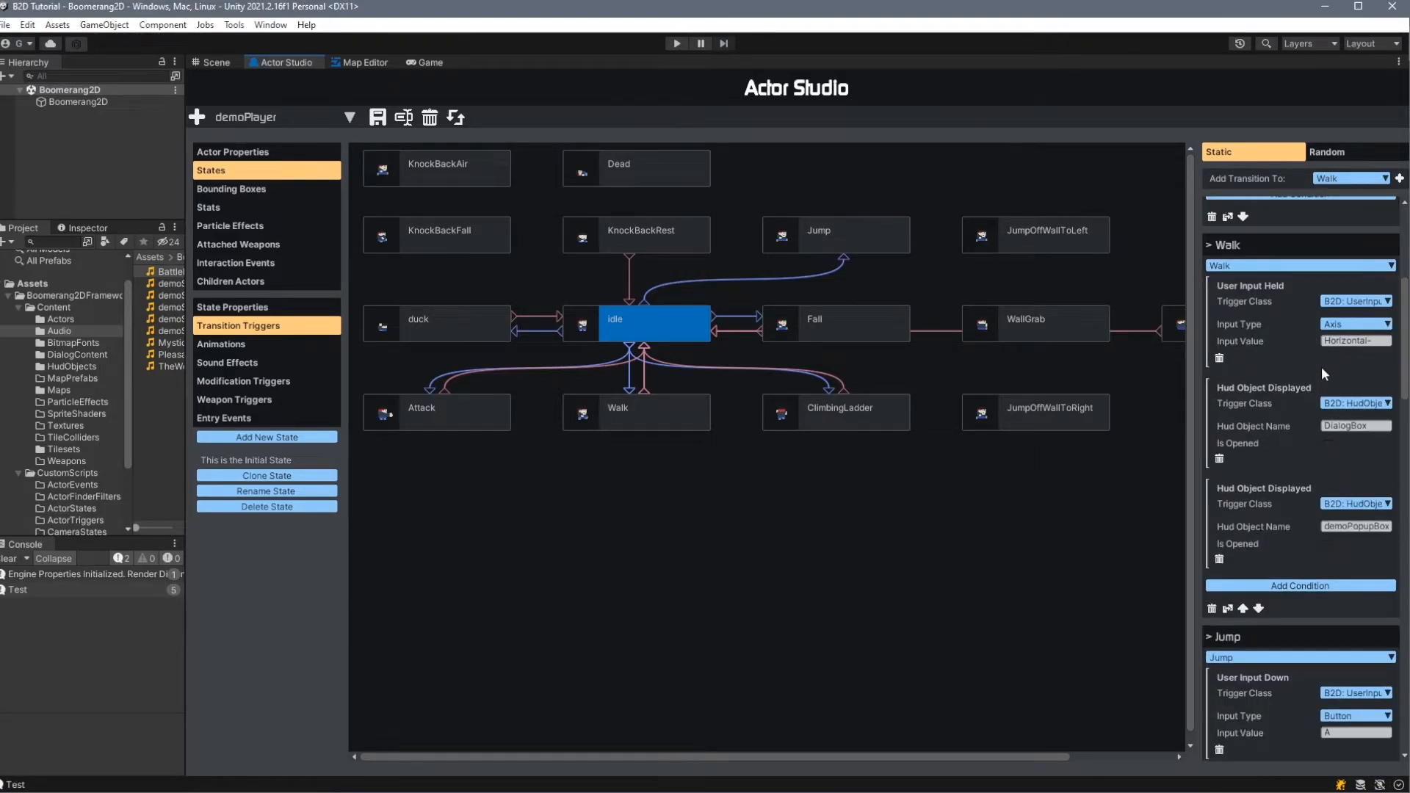
scroll(1315, 408, down, 4)
click(1328, 422)
scroll(1279, 450, down, 5)
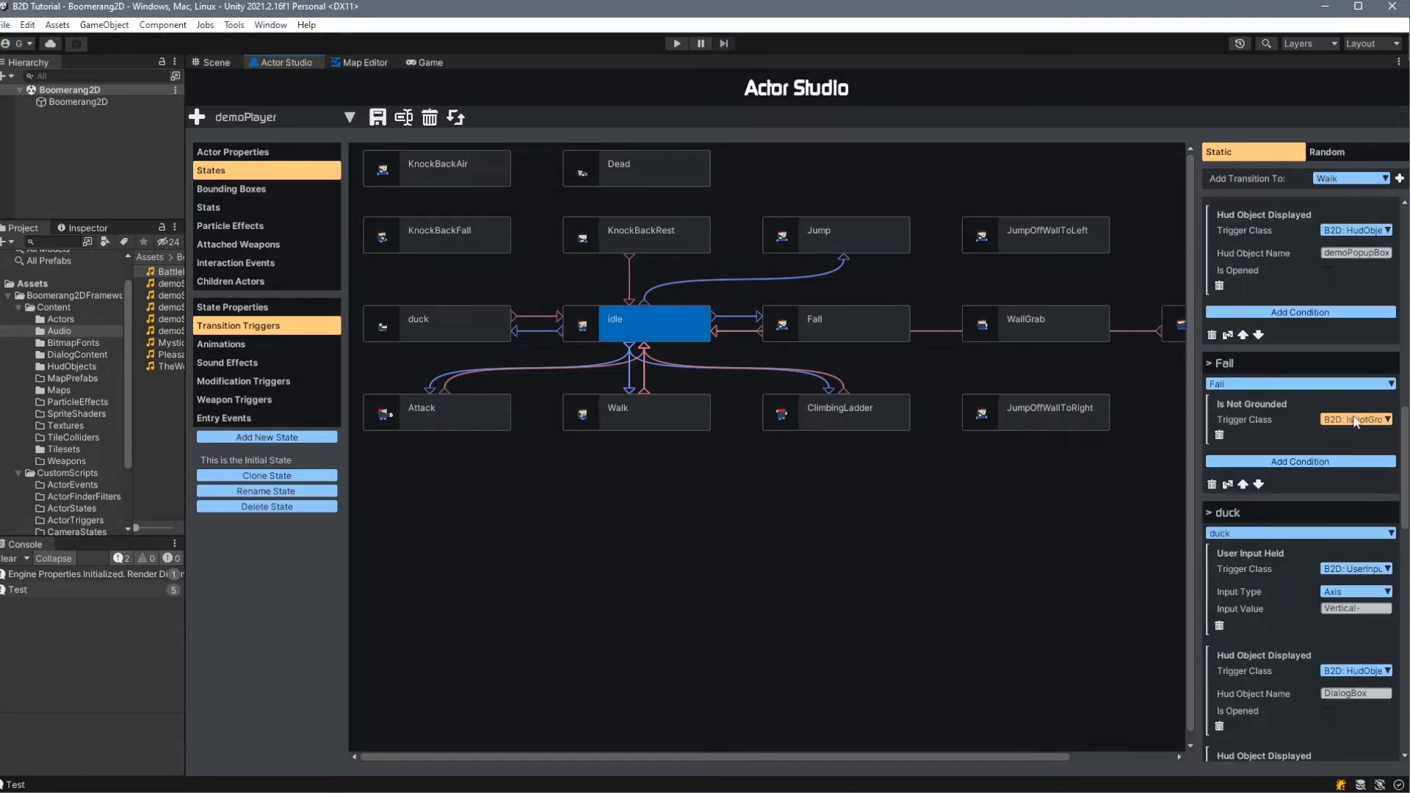
scroll(1273, 315, down, 3)
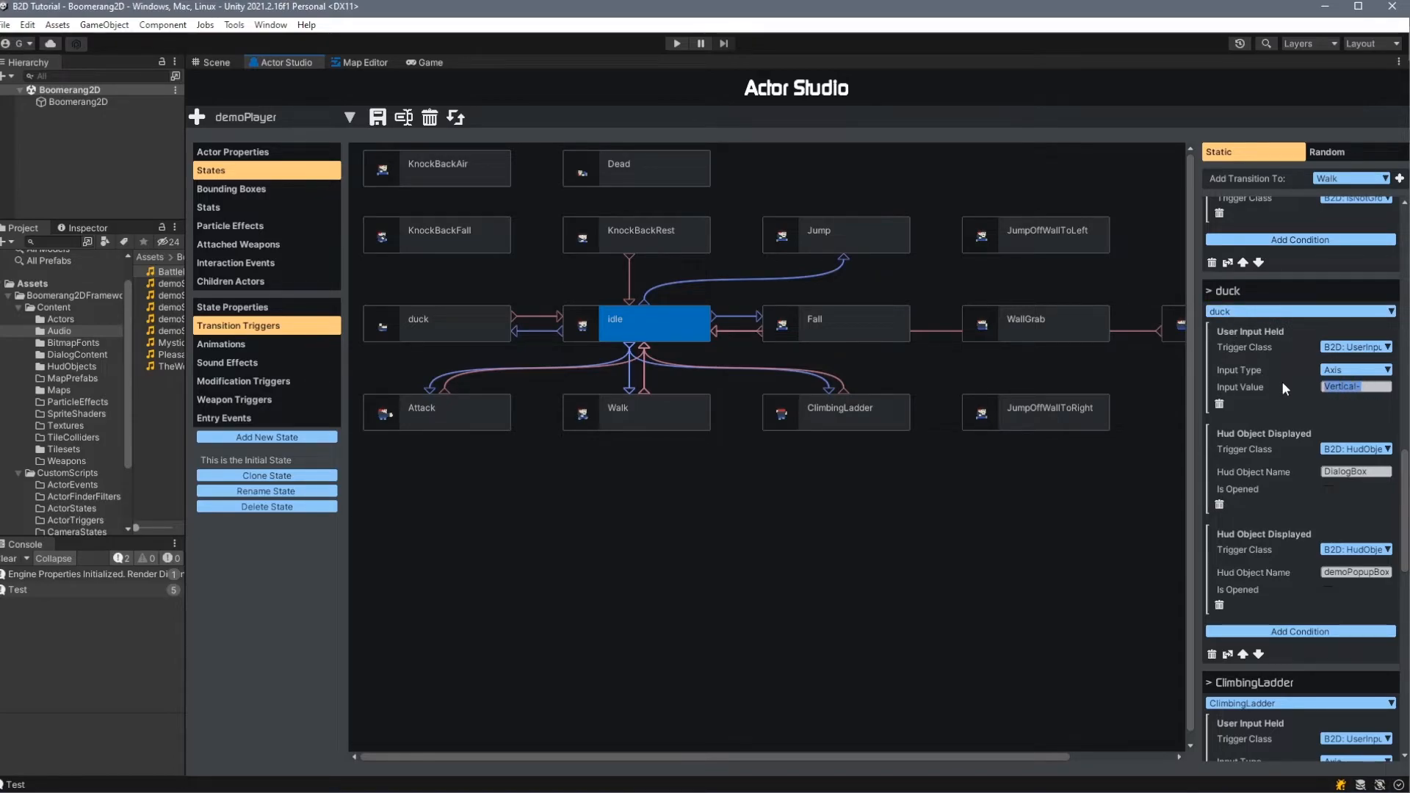
scroll(1258, 337, down, 6)
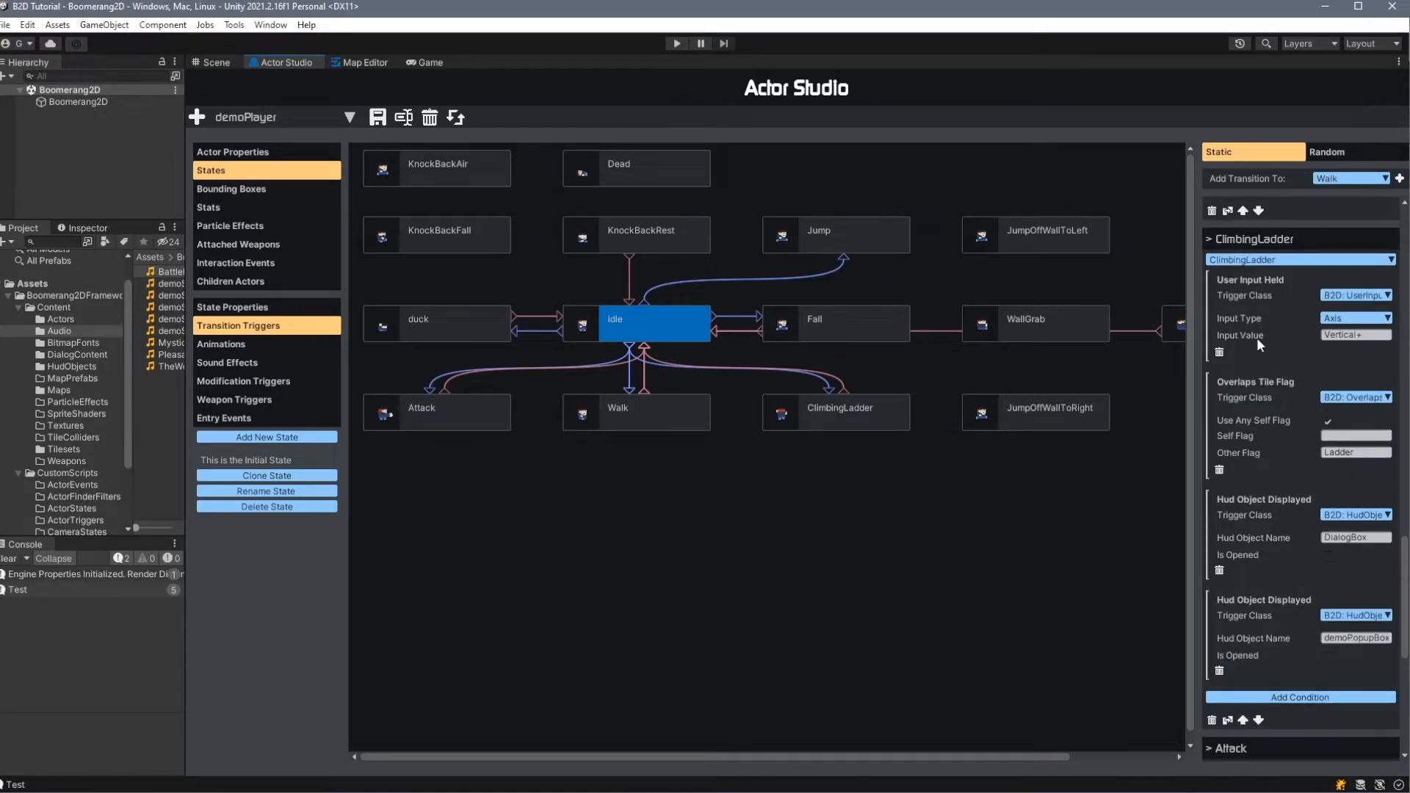
click(1352, 397)
click(1242, 440)
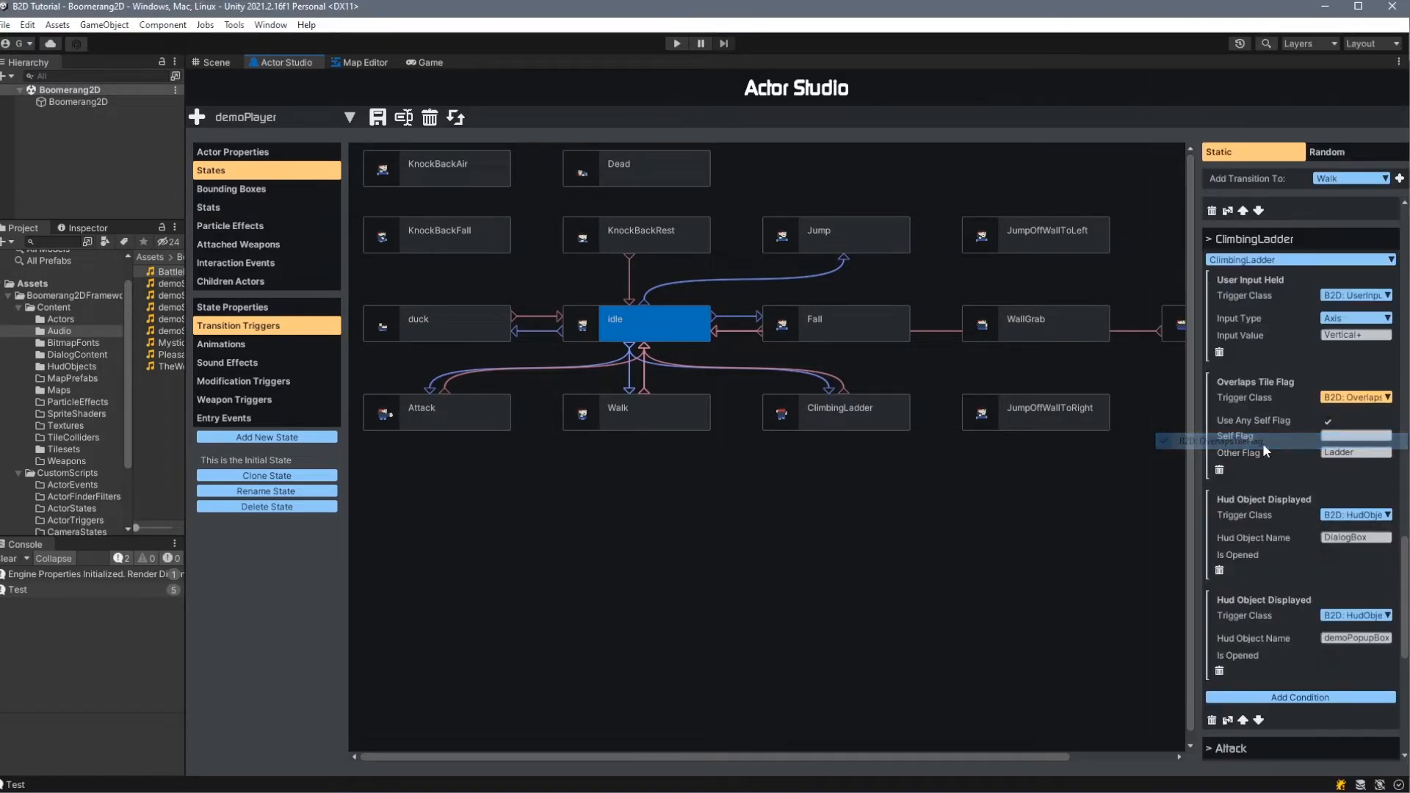
- Examine demoPlayer's default bounding boxes and compare them in the Attack and idle animations, toggling idle's second box on and off
click(231, 189)
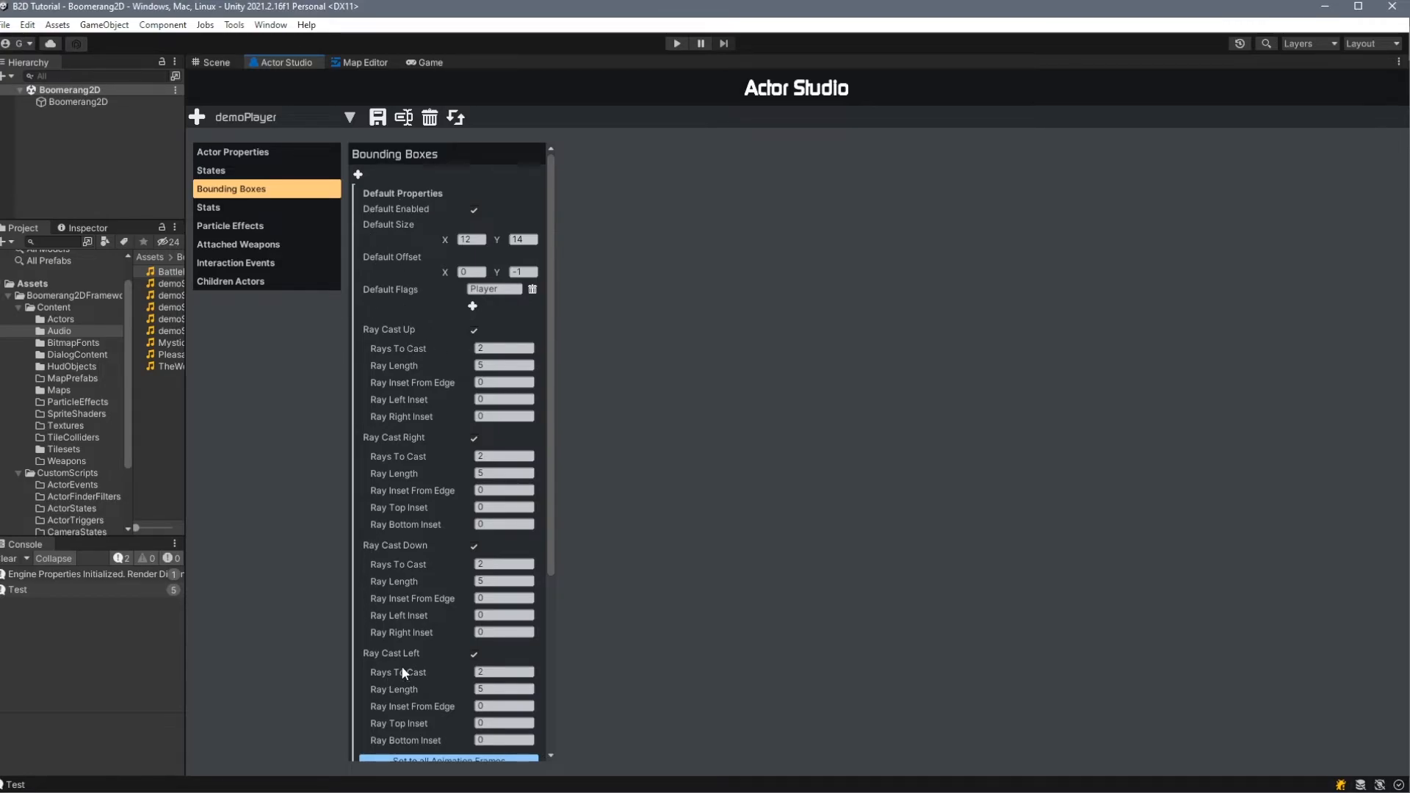
scroll(438, 382, down, 5)
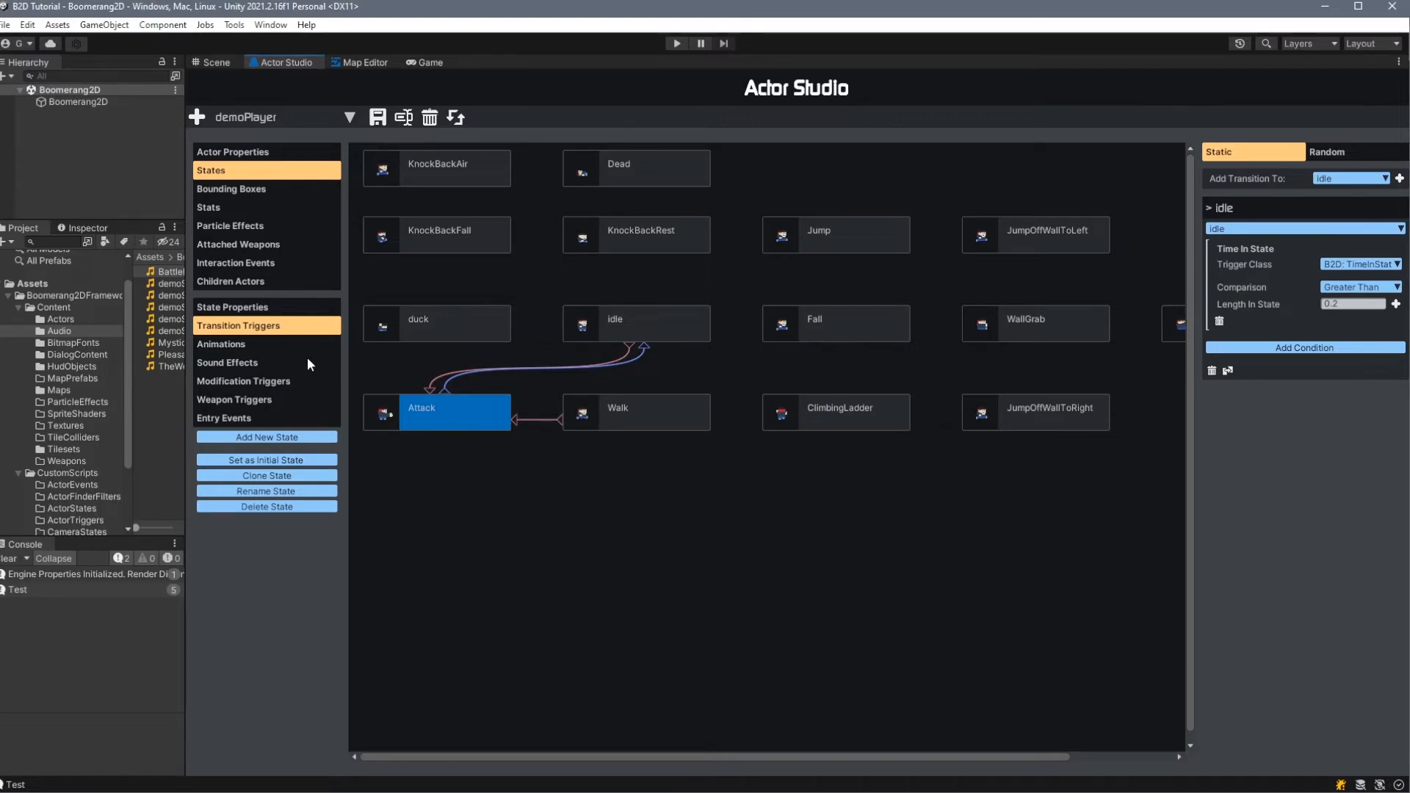
click(260, 343)
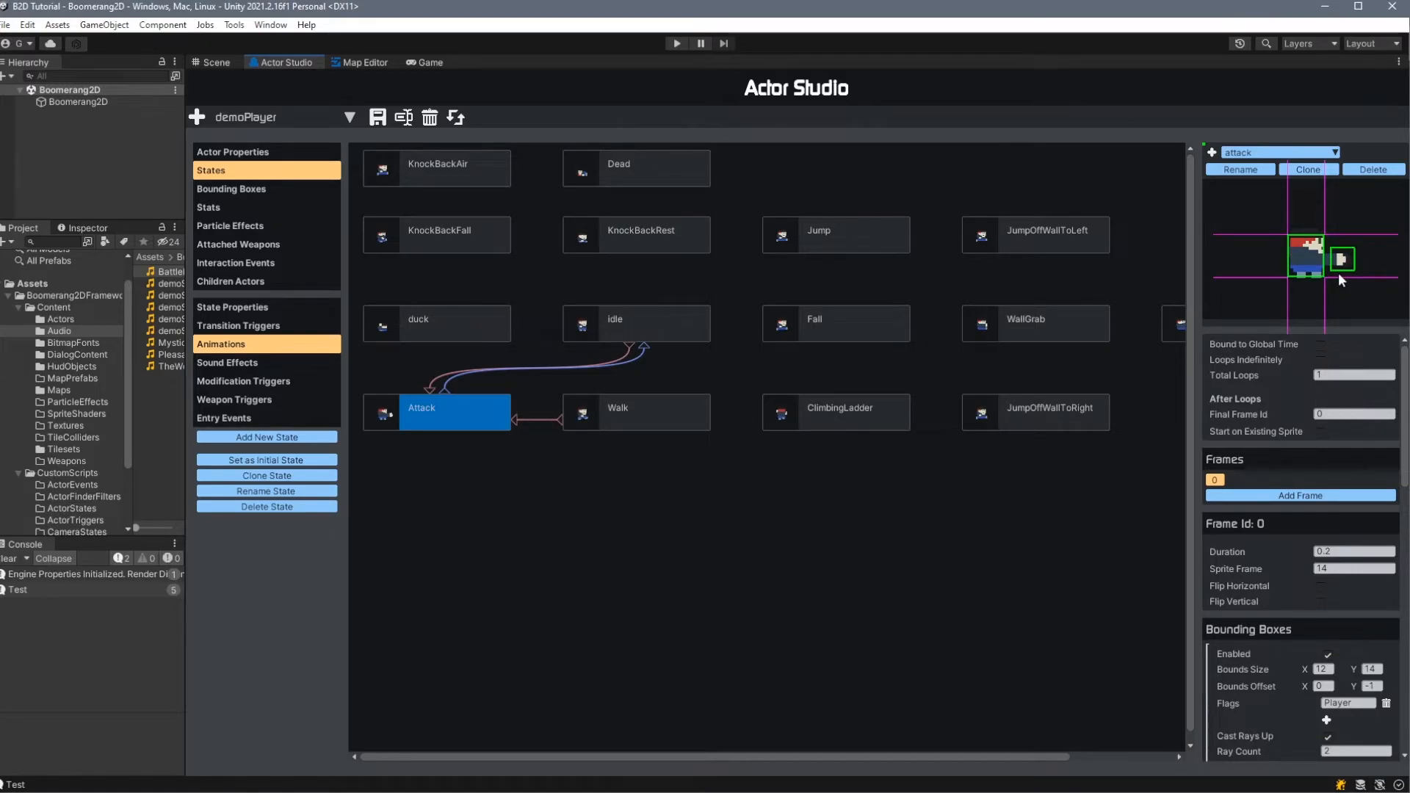
click(654, 323)
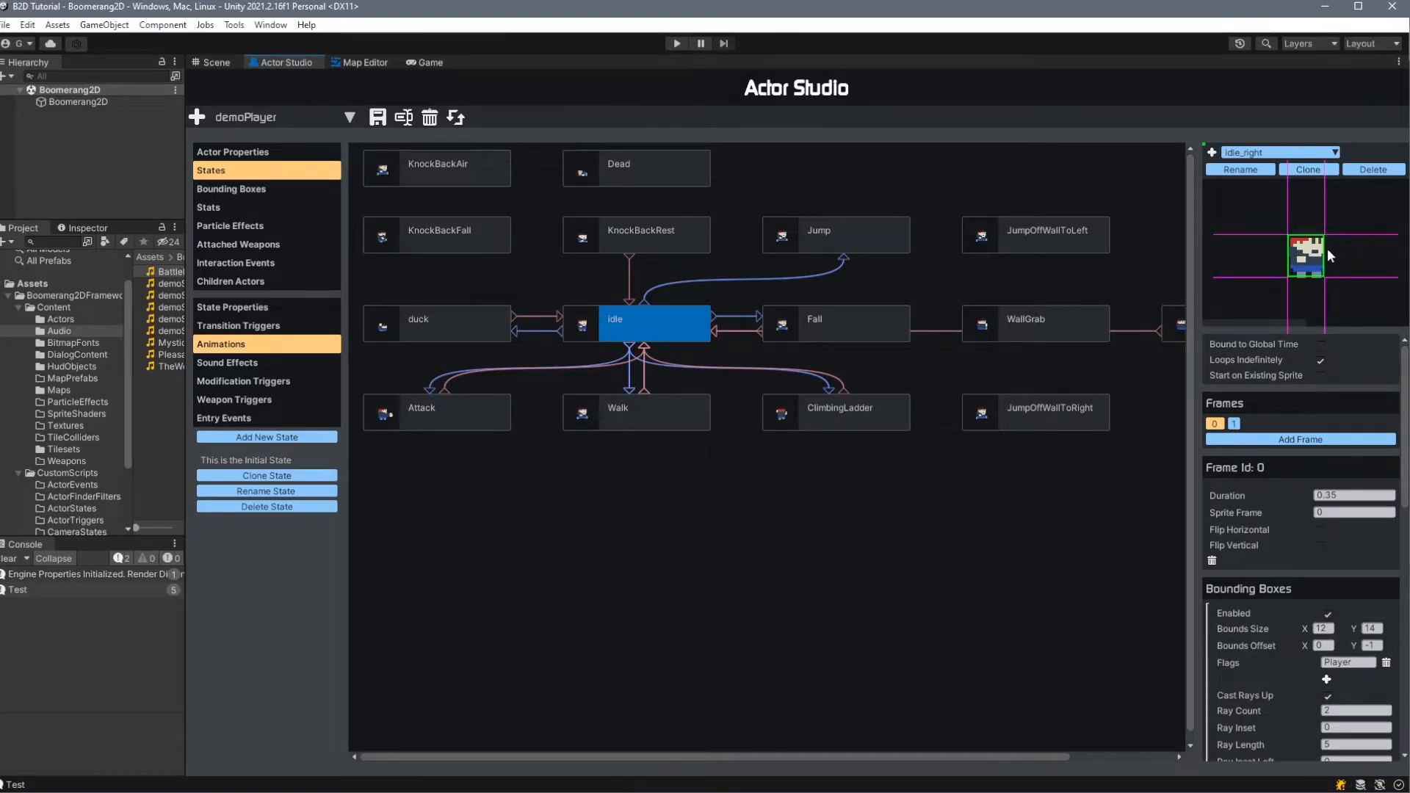
scroll(1240, 444, down, 5)
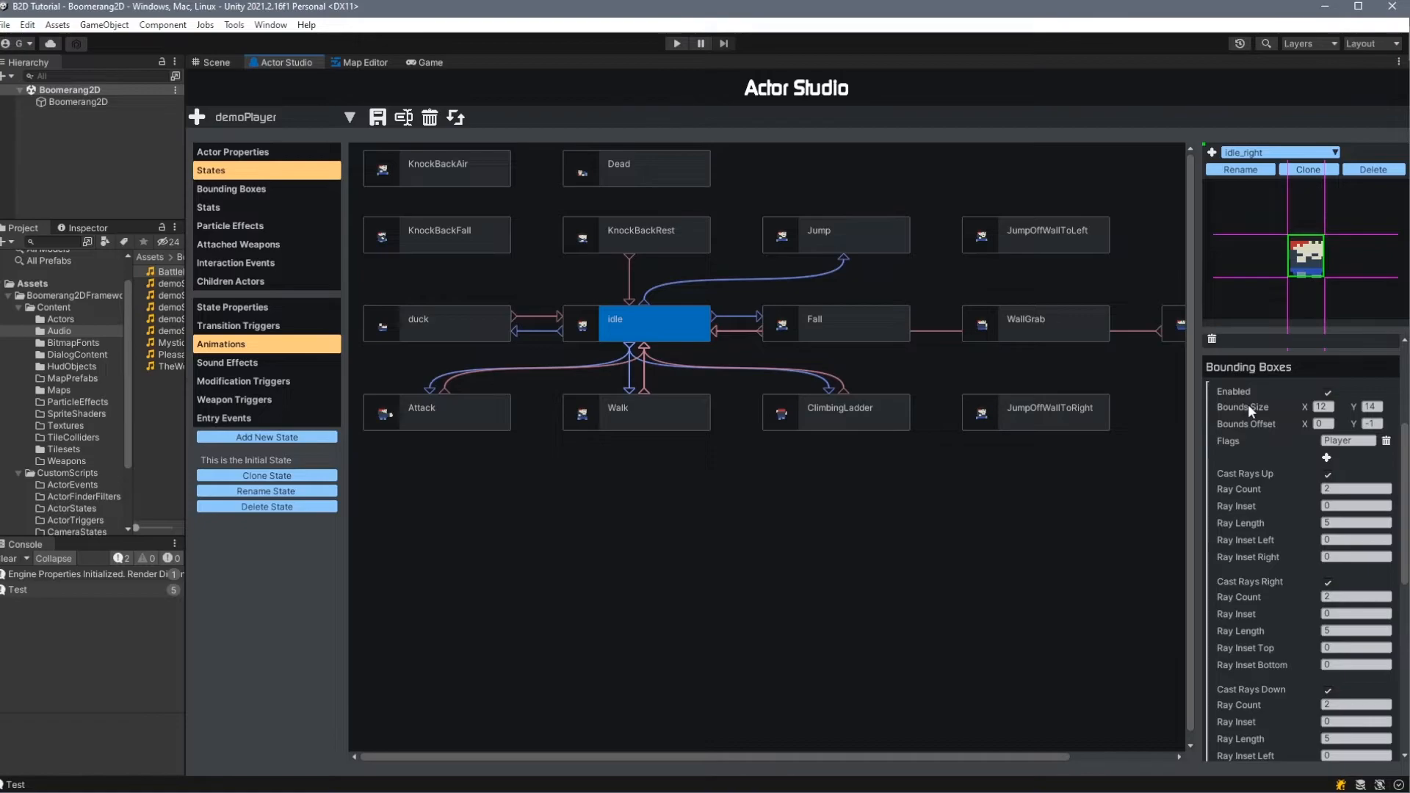
scroll(1251, 583, down, 10)
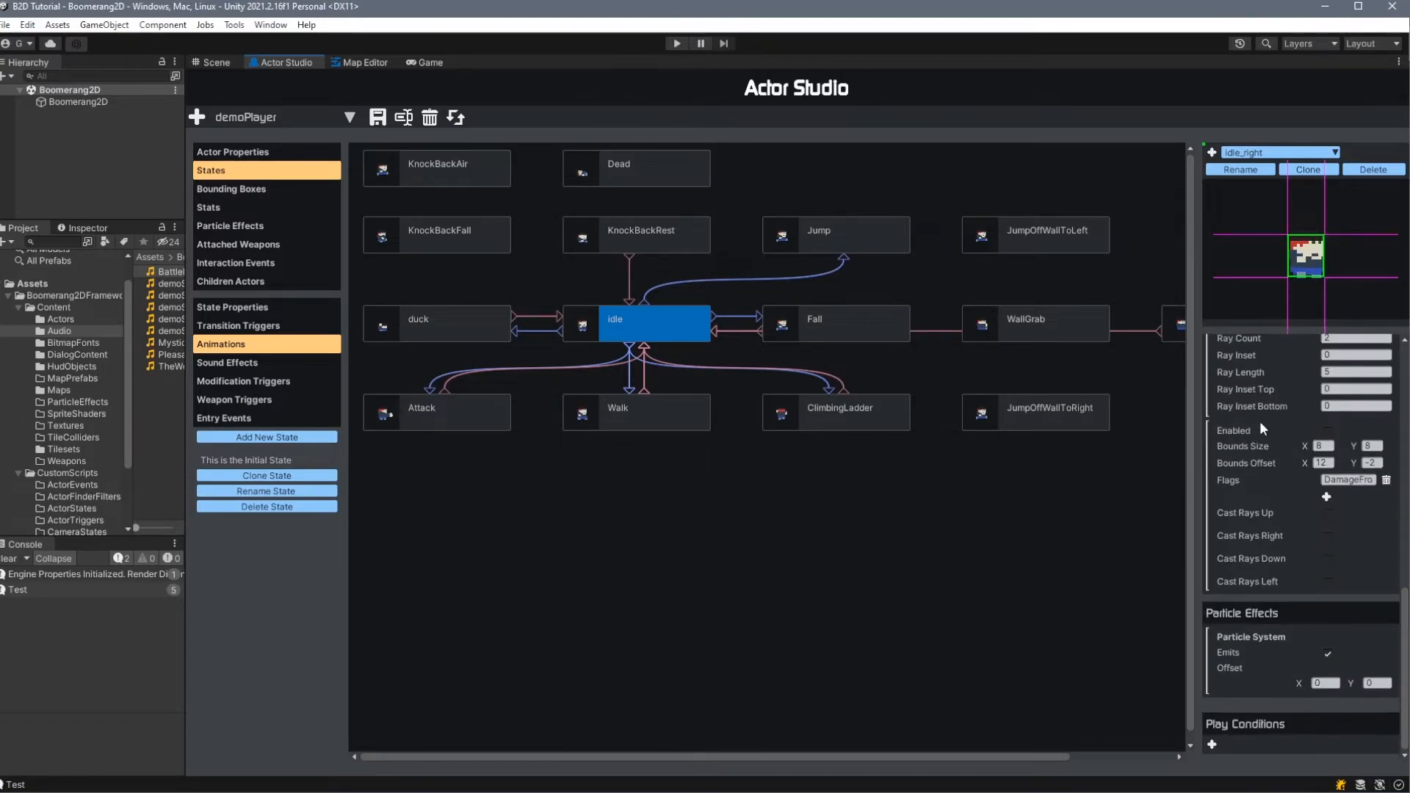
click(1328, 432)
click(1328, 431)
- Inspect the Jump state's sound effects and the trigger condition classes of the Bonk Head interaction event
click(852, 235)
click(239, 362)
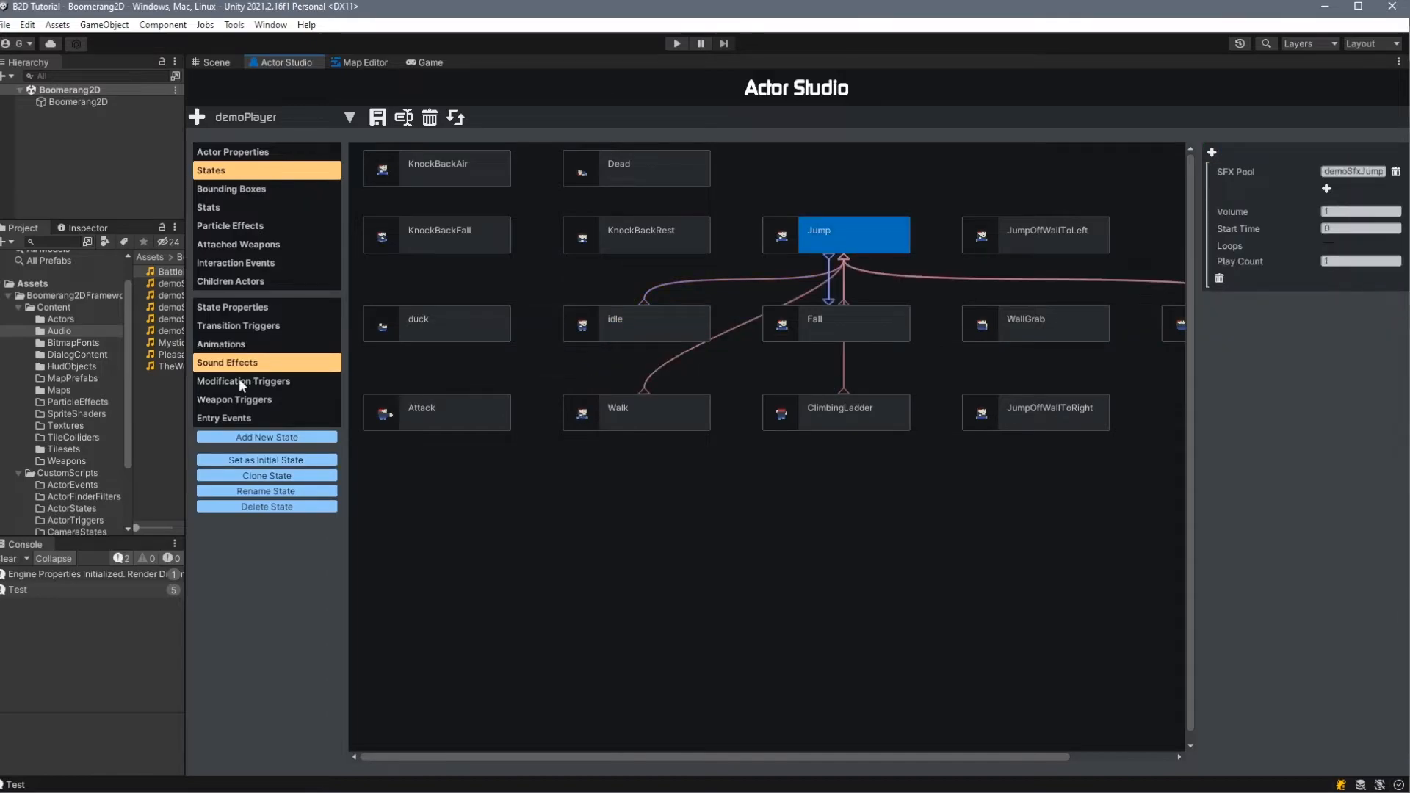
click(274, 265)
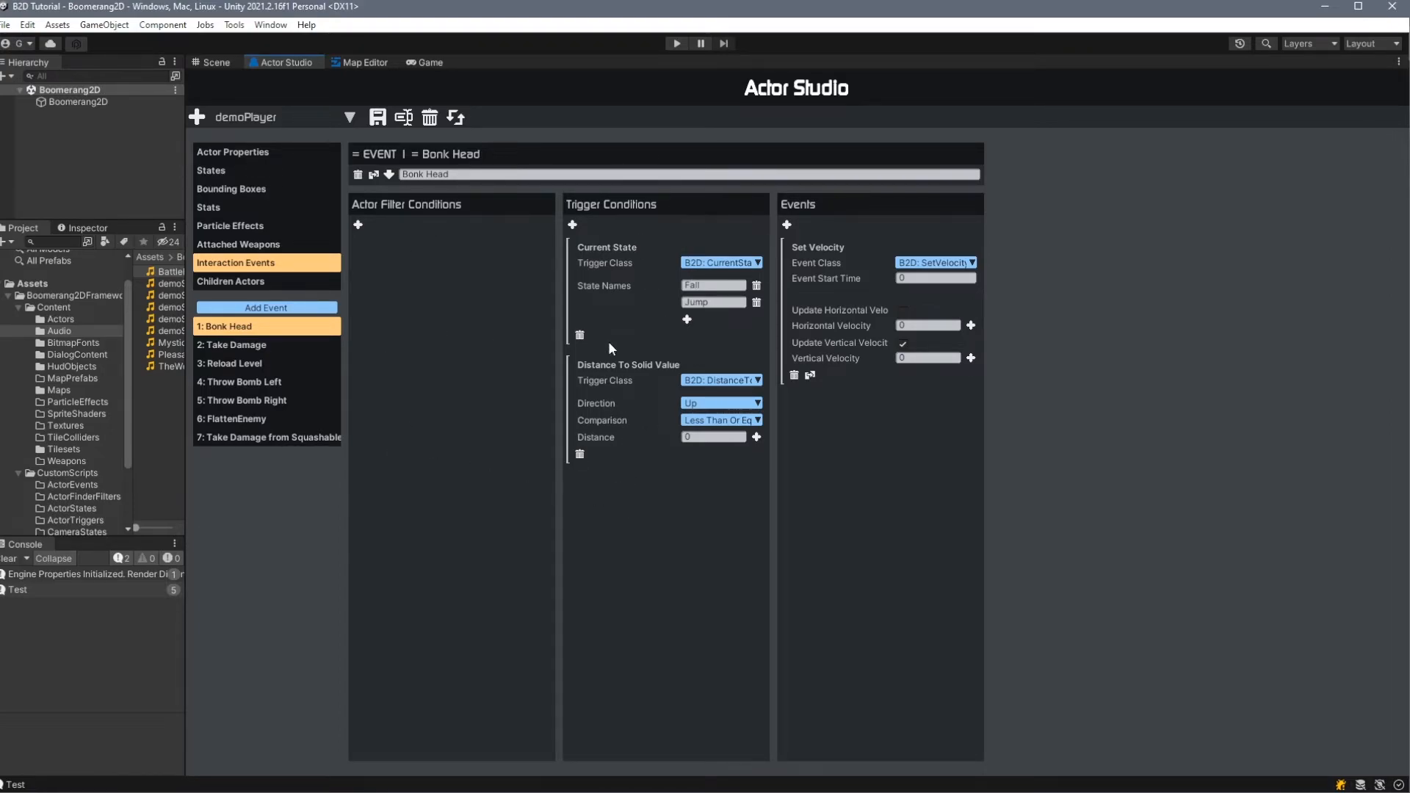
click(749, 264)
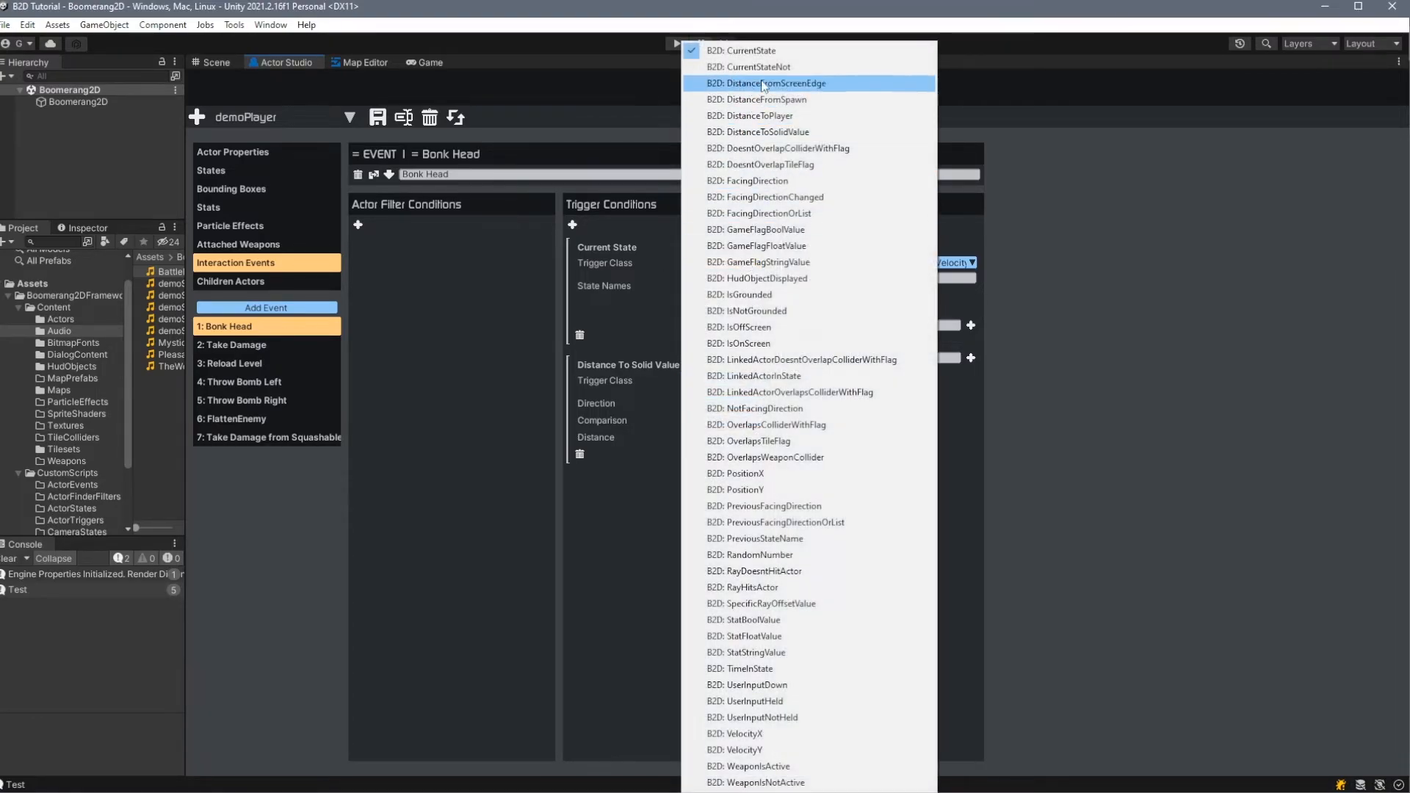
click(775, 55)
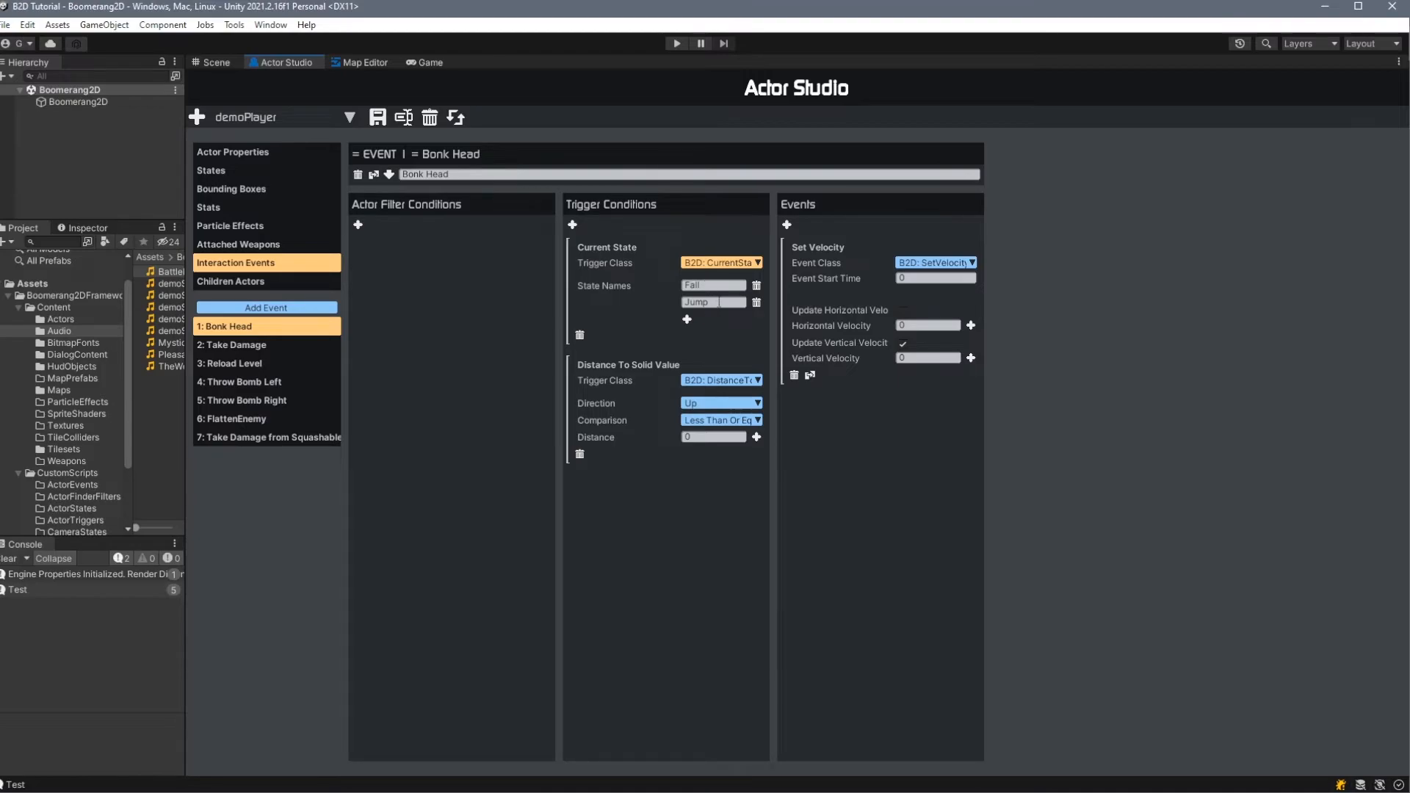
click(721, 380)
click(738, 132)
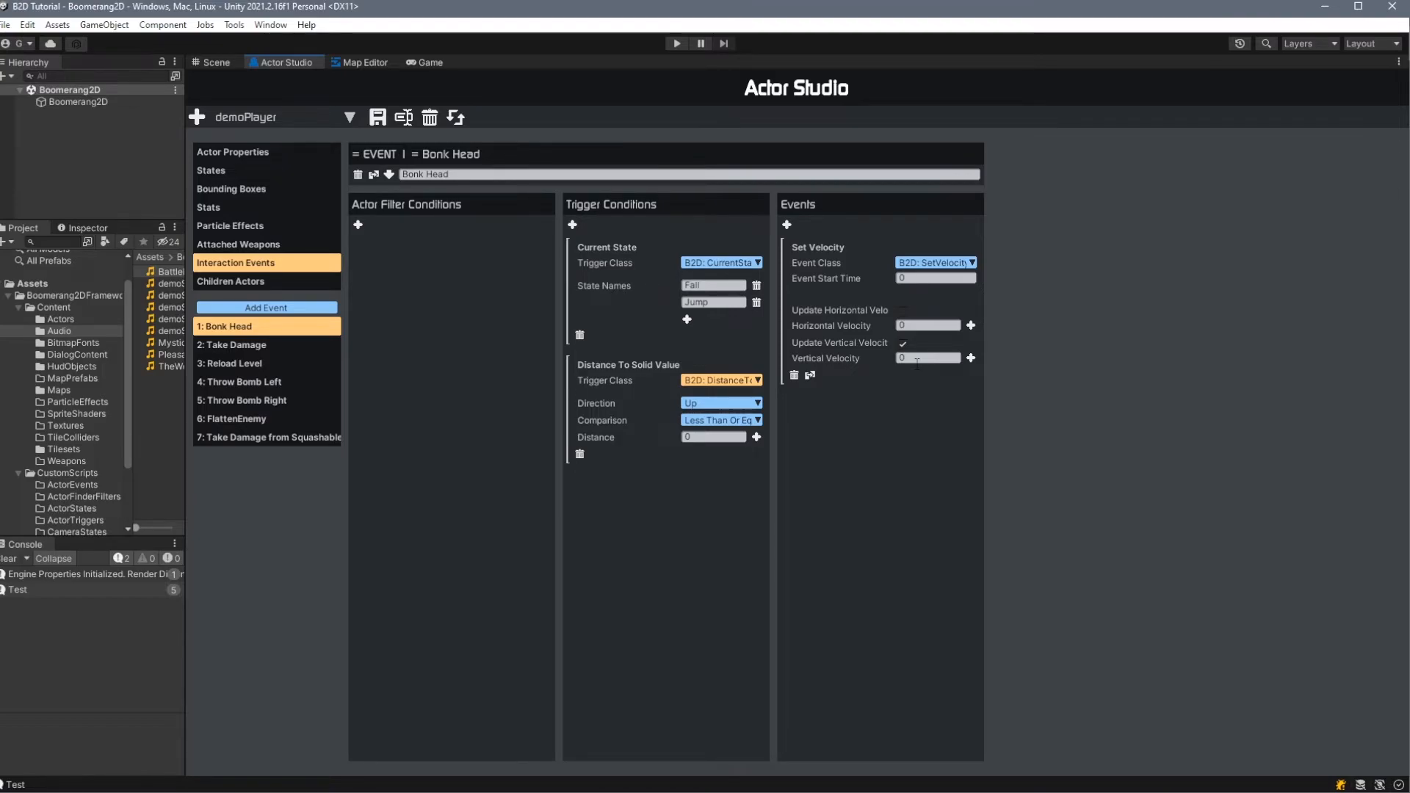
- Examine the Take Damage interaction event's collider flags and its Change State, Set Game Flag Float and Spawn Actor events
click(235, 345)
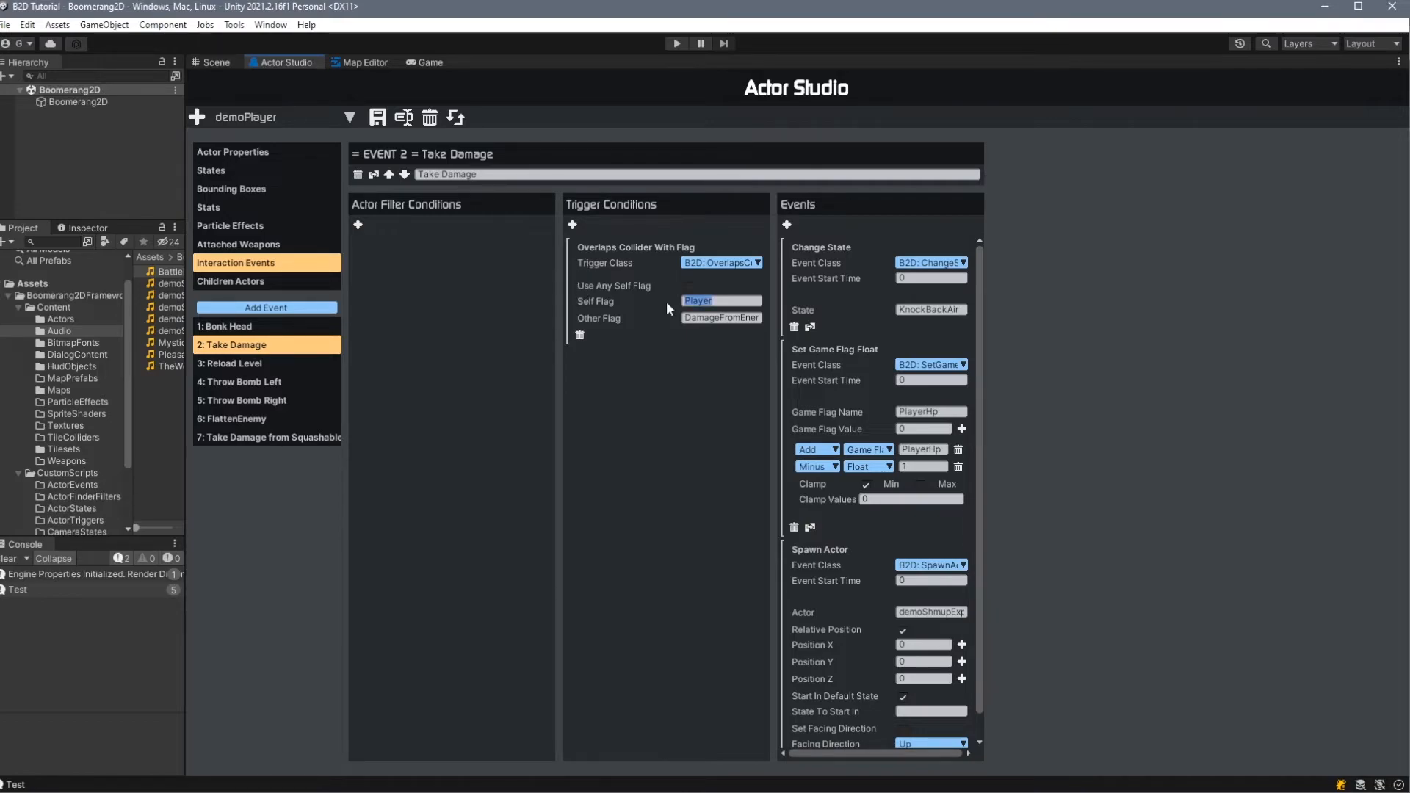
click(718, 318)
click(704, 318)
scroll(870, 348, down, 1)
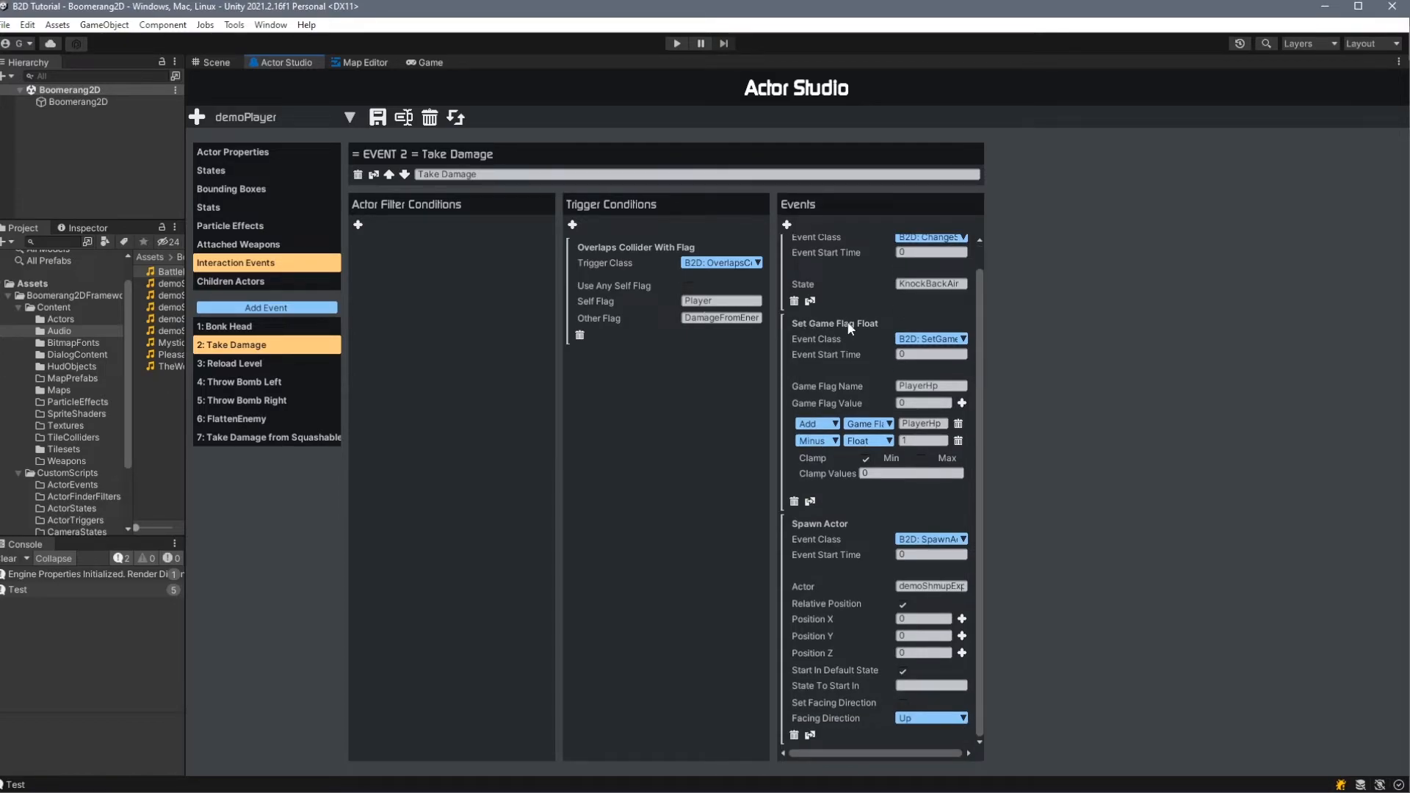
click(956, 387)
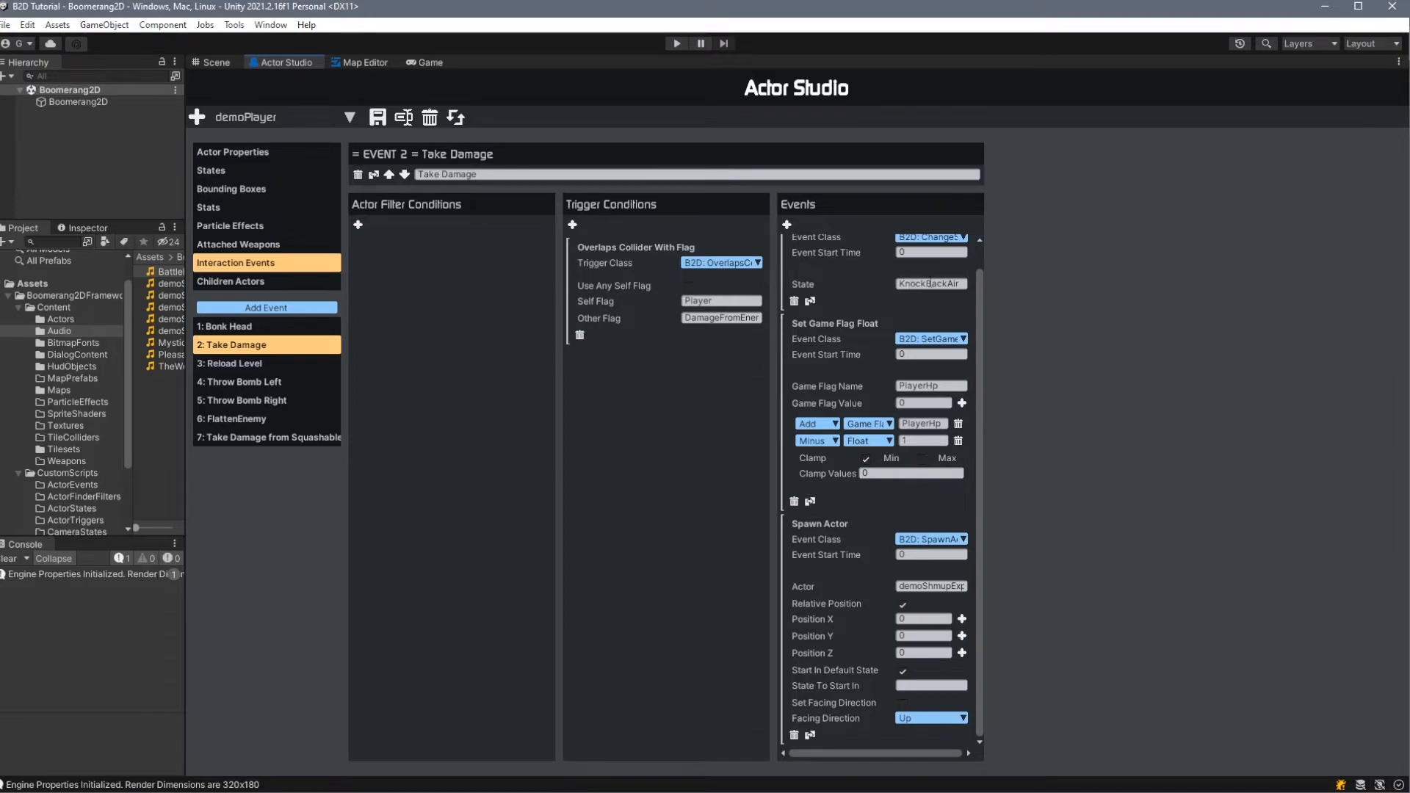
- Inspect the KnockBackAir state's entry events, including the shader name in Set Sprite Shader
click(199, 172)
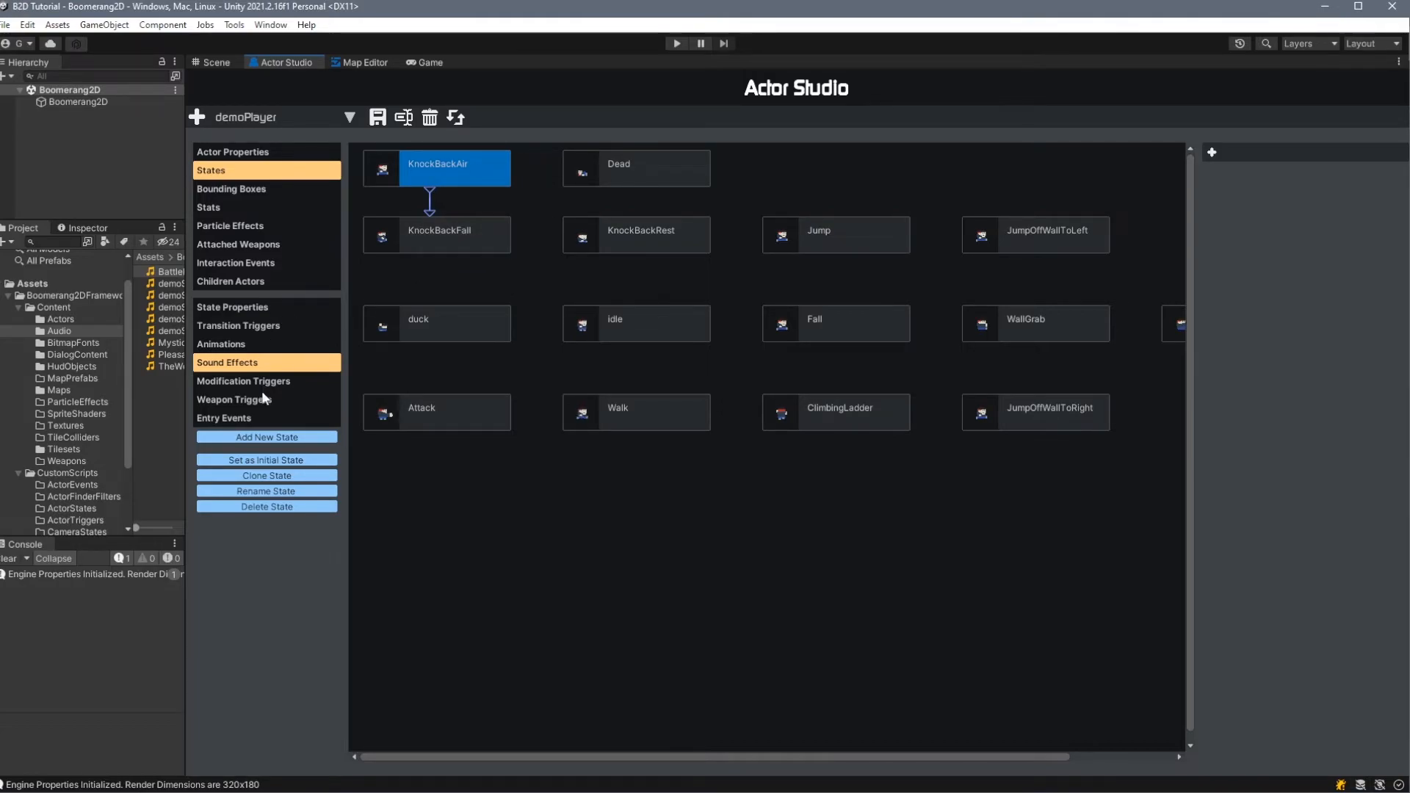
click(240, 416)
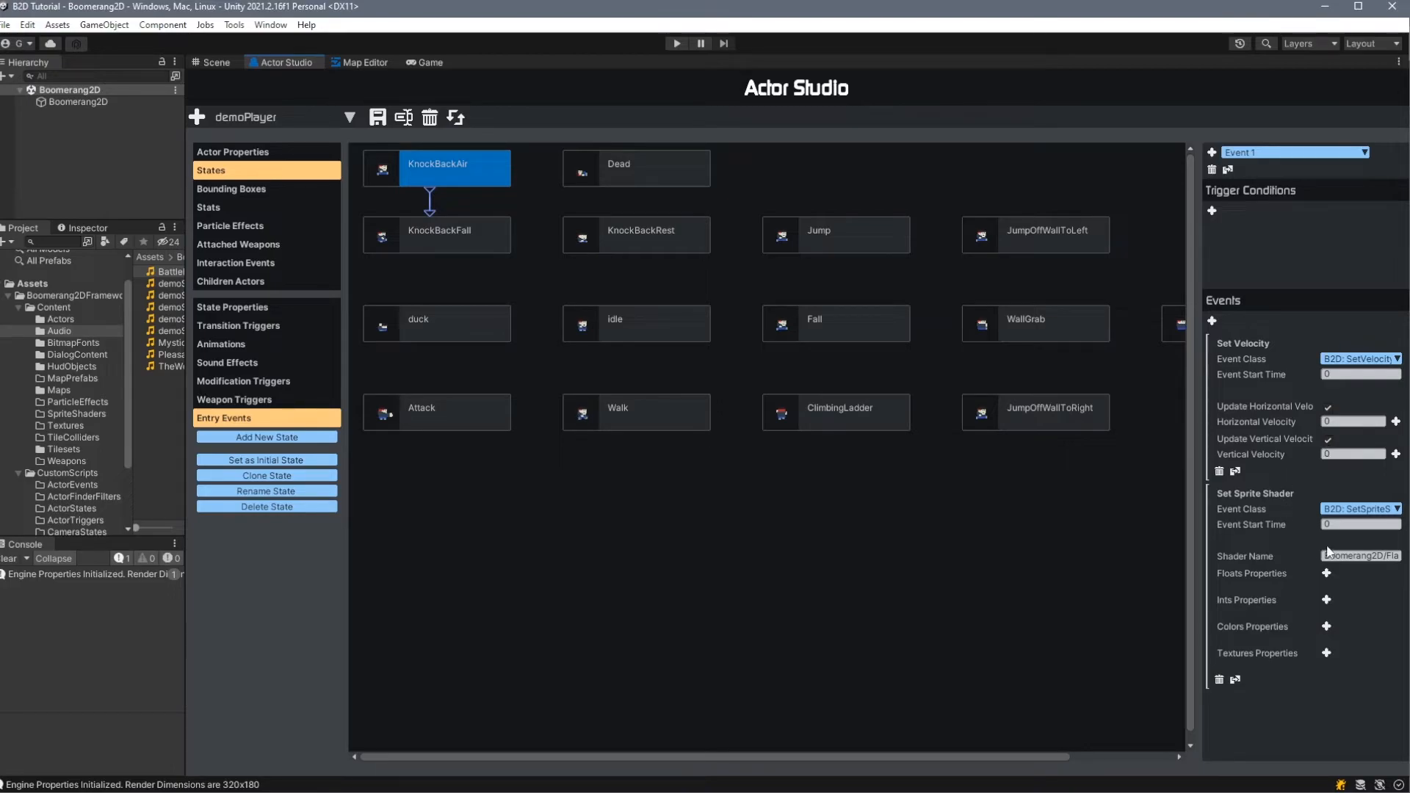
click(1350, 559)
click(1351, 559)
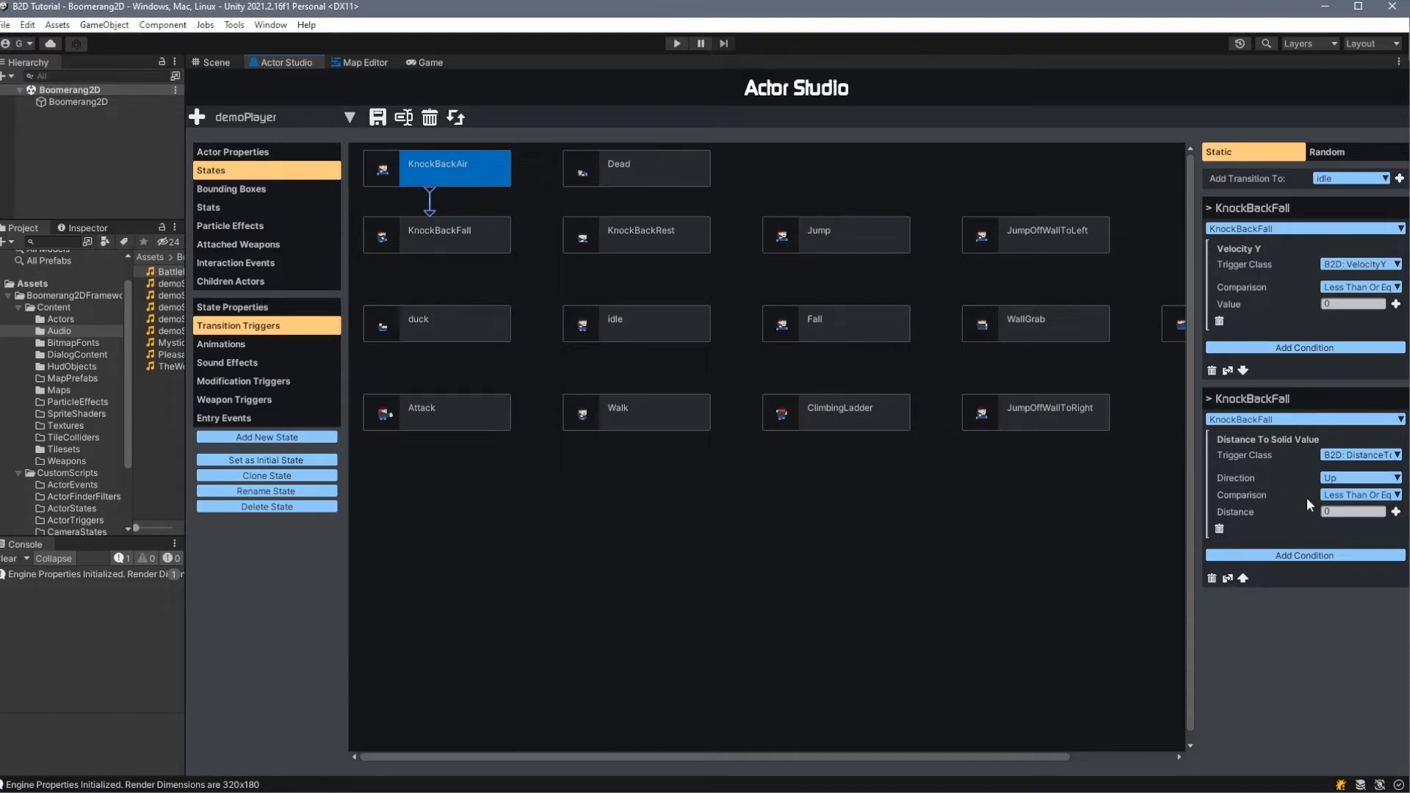
- Examine the KnockBackFall state's transition conditions to KnockBackRest and Dead, including the PlayerHp flag comparisons
click(471, 240)
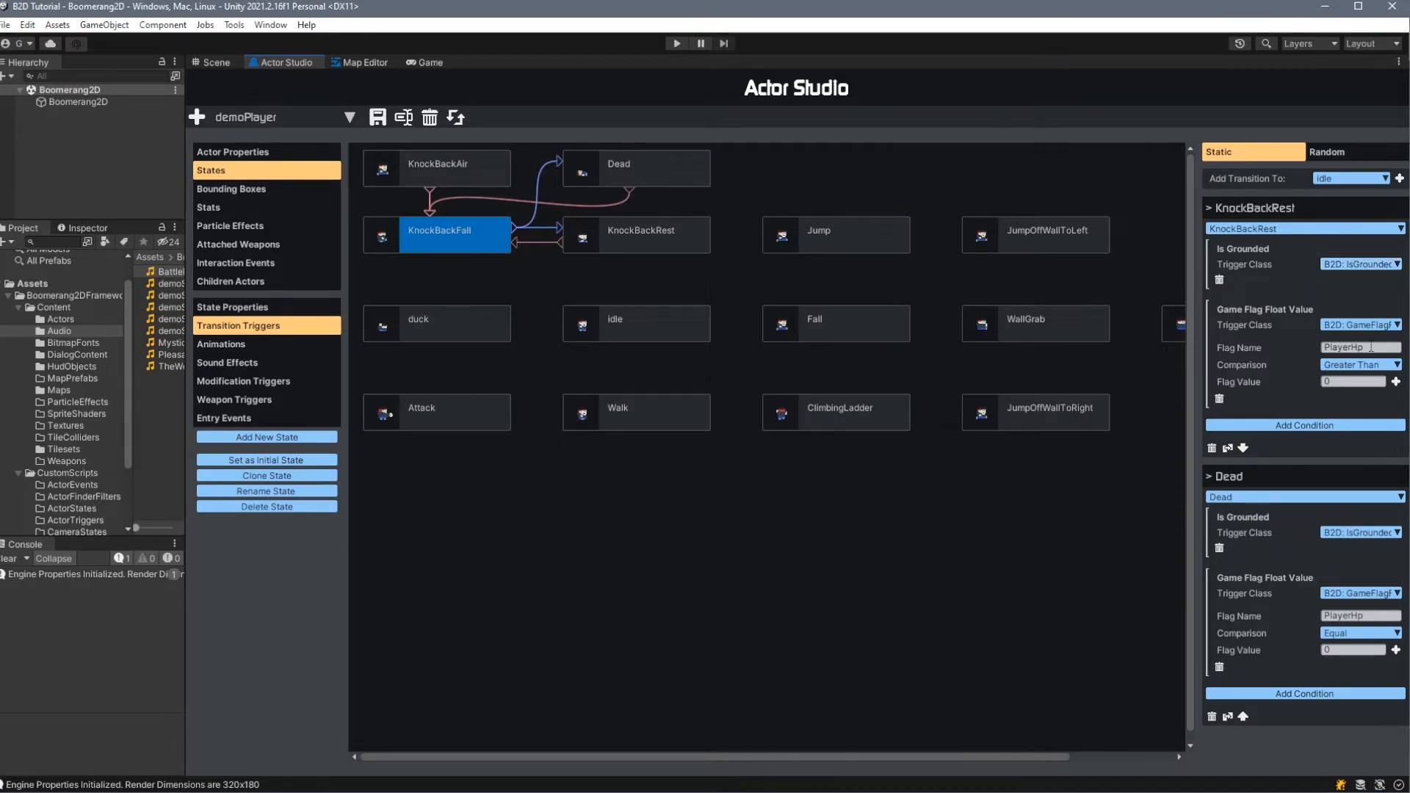
click(1331, 382)
click(1348, 616)
click(979, 590)
- Inspect the Reload Level interaction event, and review the Throw Bomb Left event's actor filter conditions and available filter classes
click(245, 263)
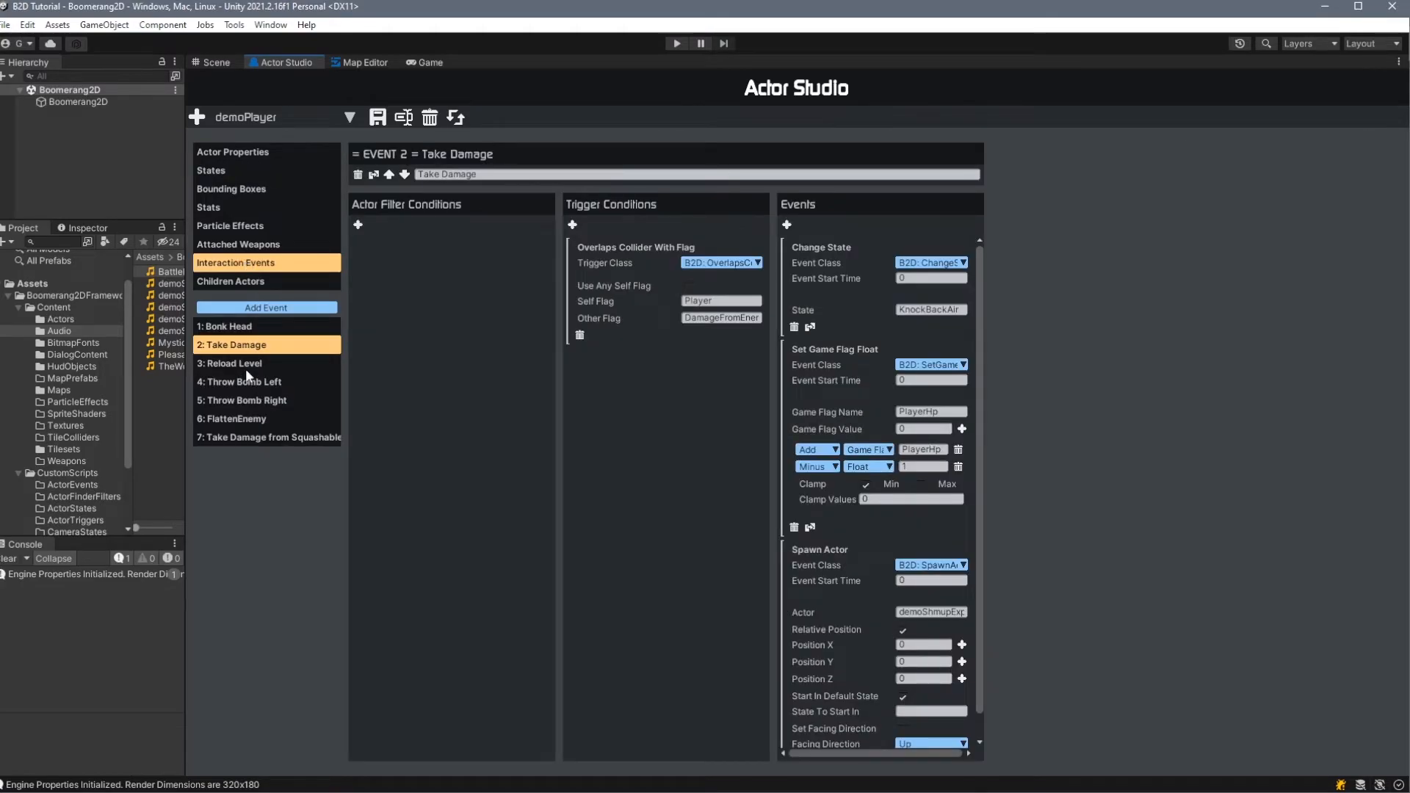
click(244, 361)
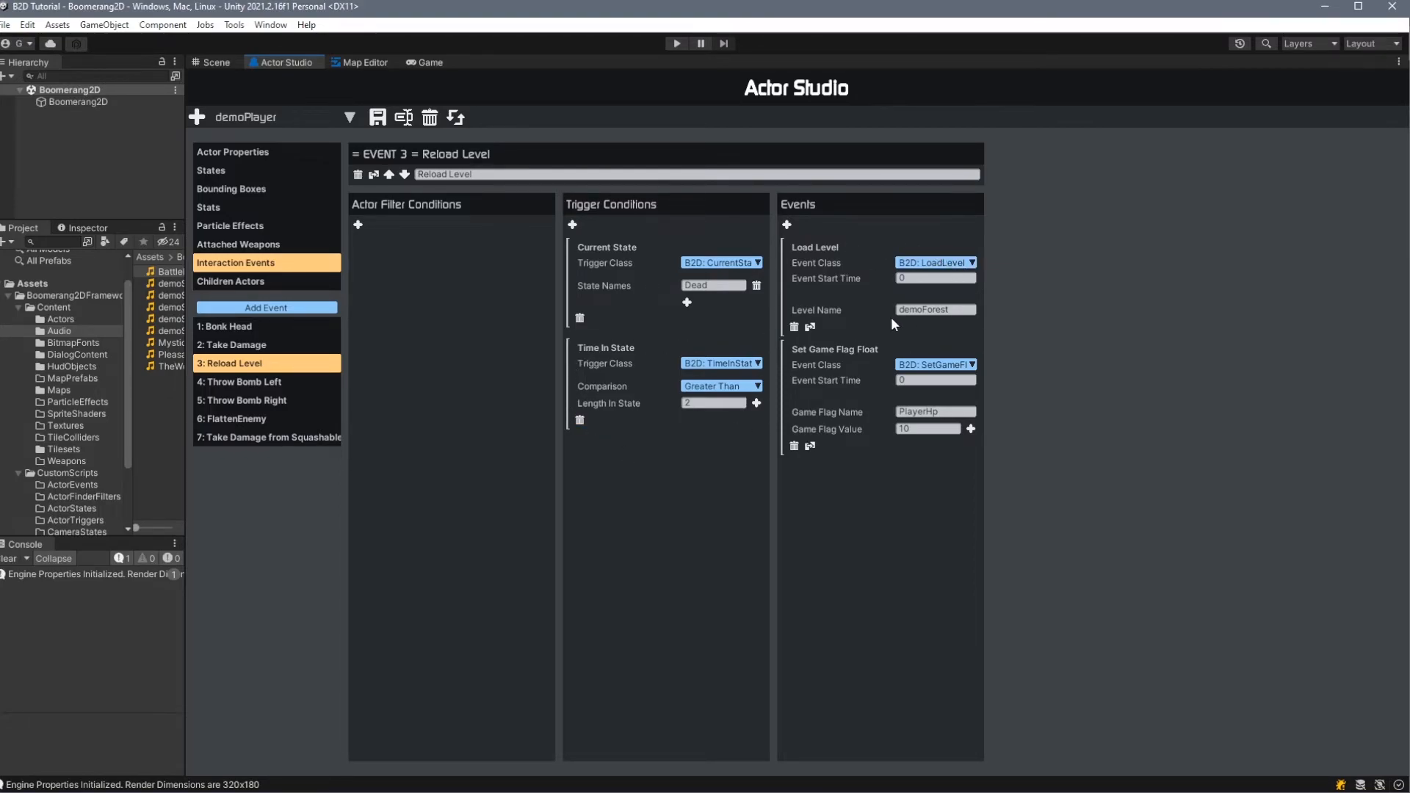
click(283, 383)
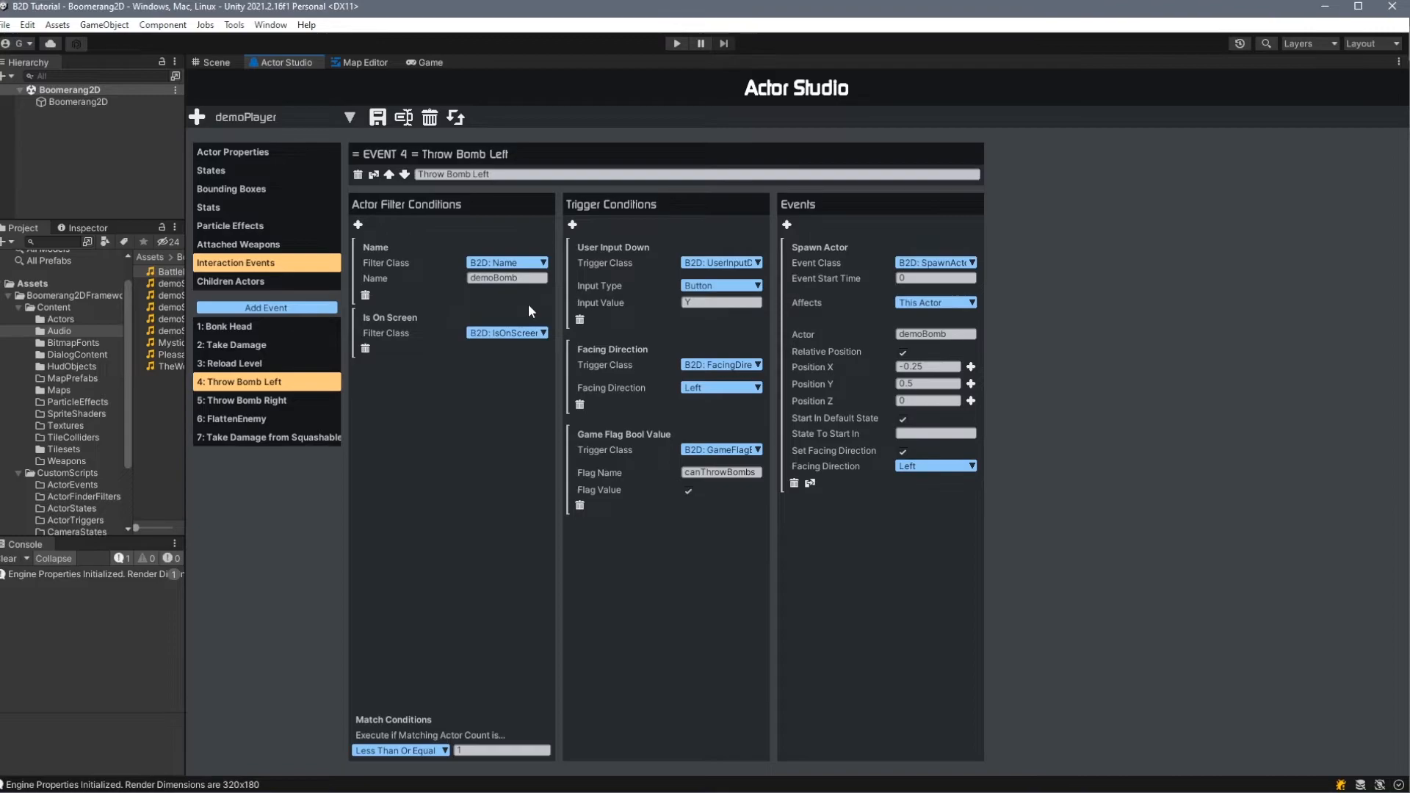
click(523, 332)
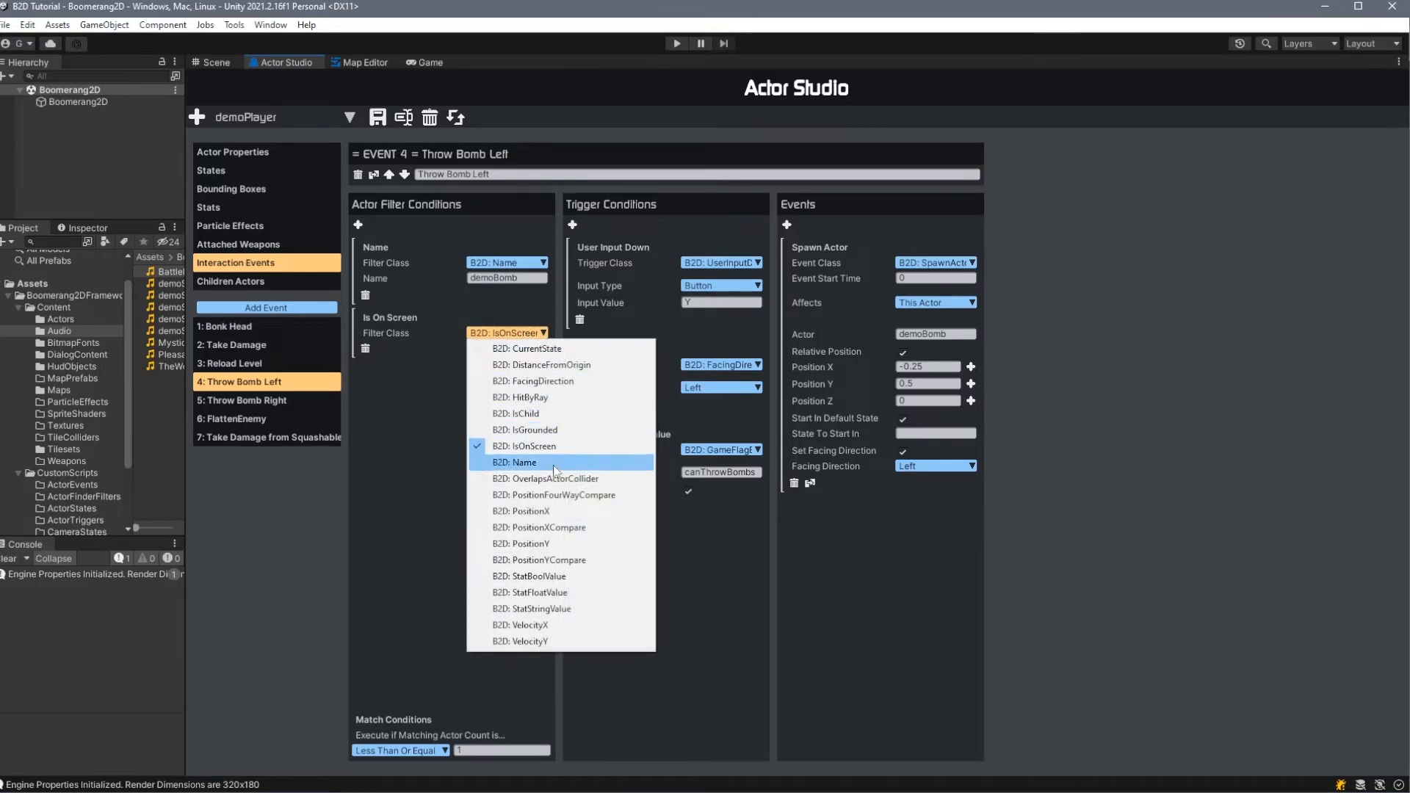
click(523, 446)
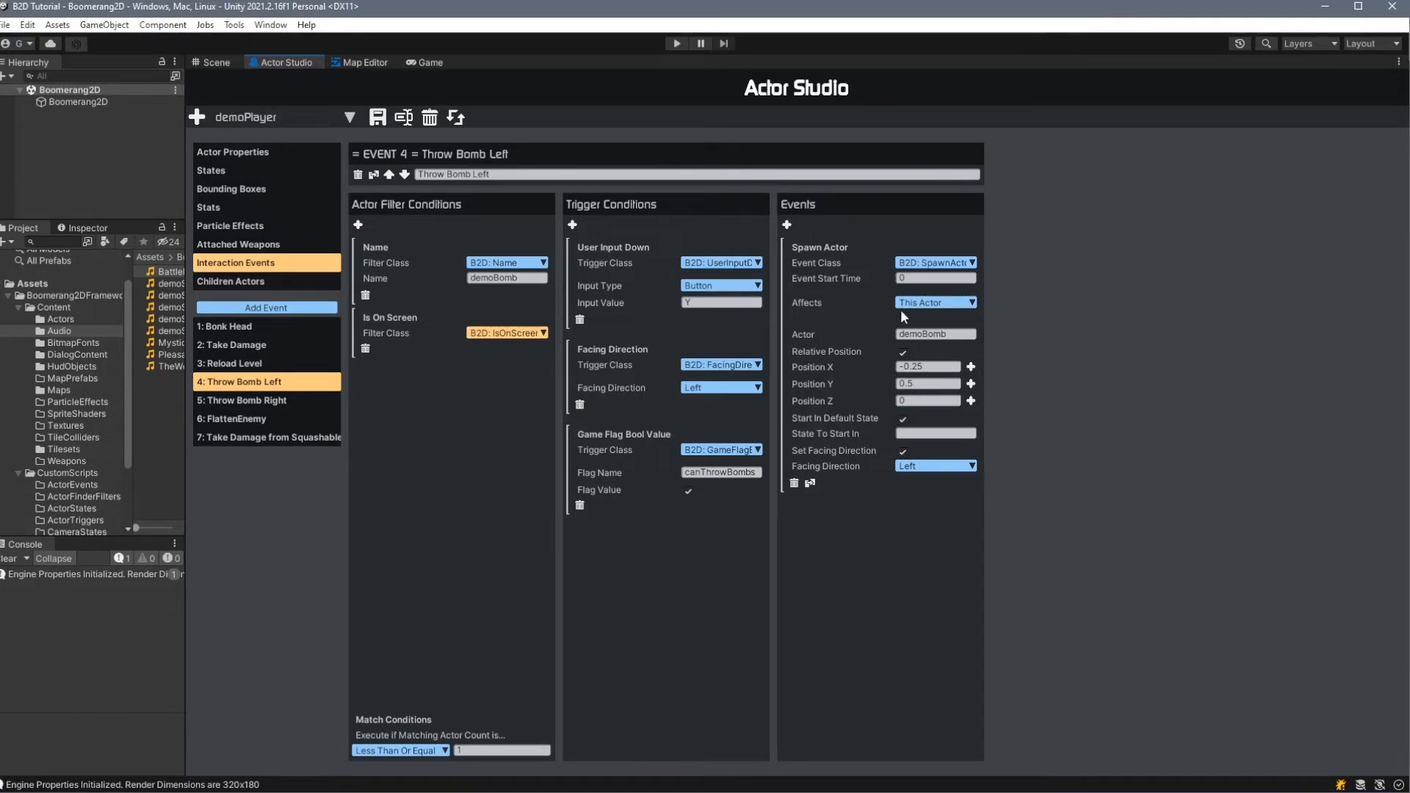
- Try Found Actors as the target of Throw Bomb Left's Spawn Actor event, and switch it back to This Actor
click(940, 303)
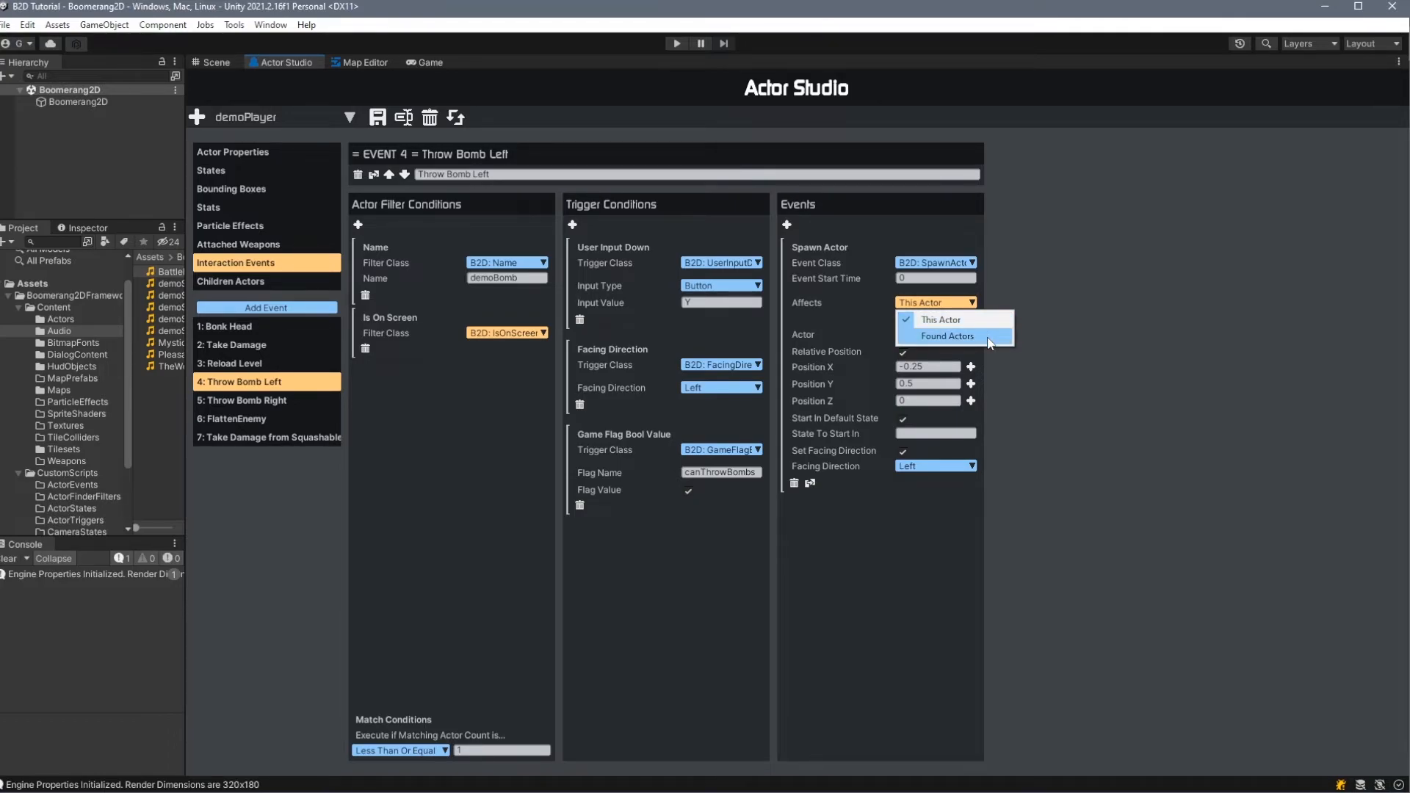
click(955, 336)
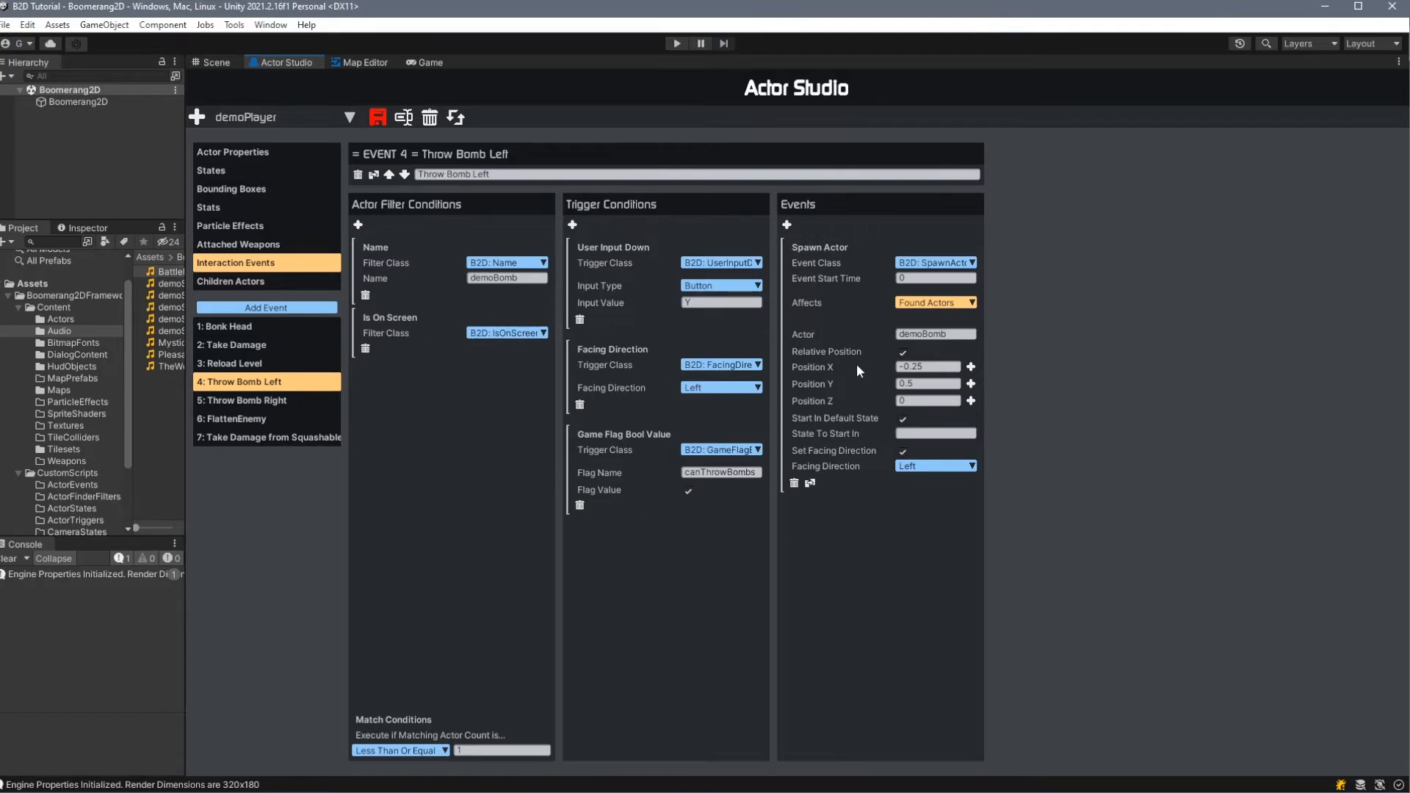
click(926, 305)
click(943, 319)
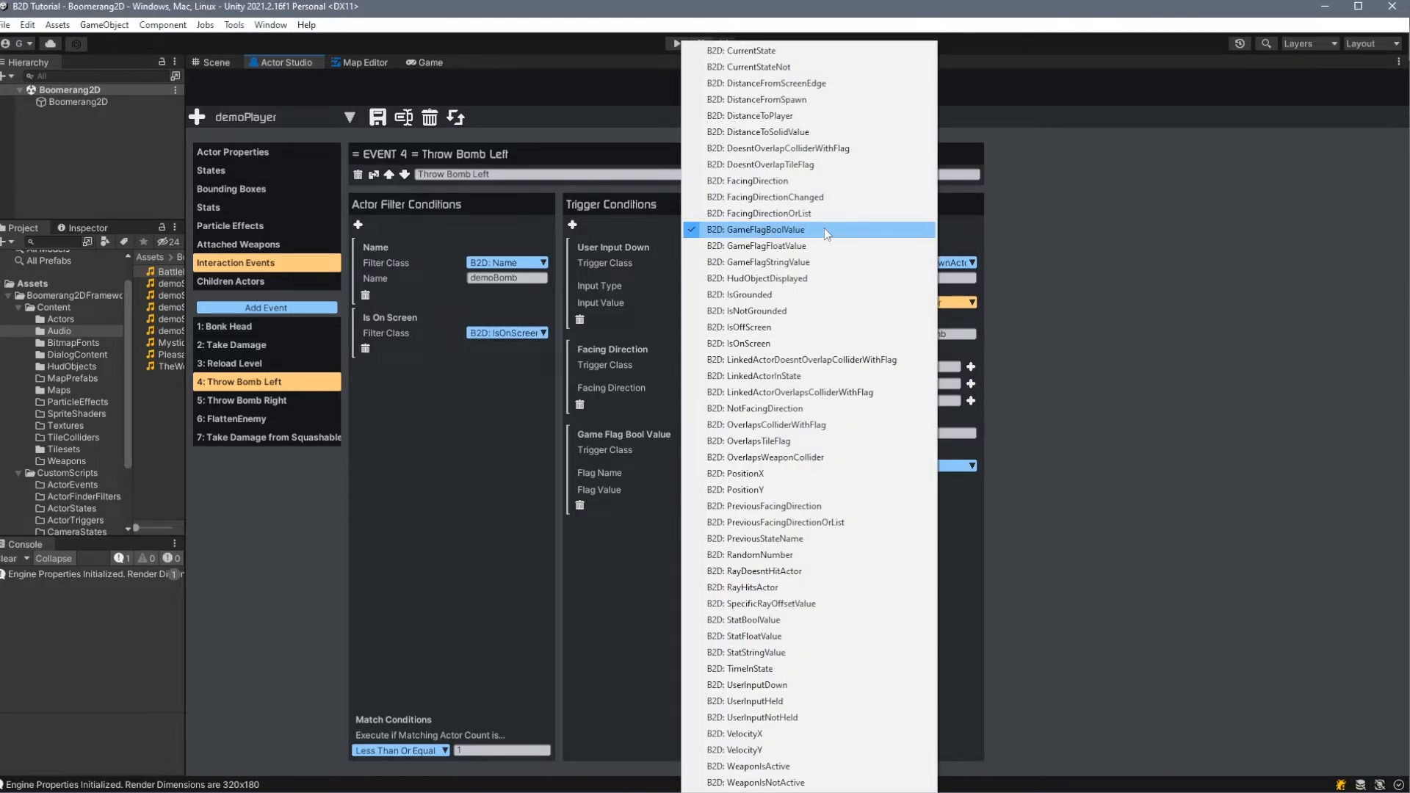
- Check the trigger class of Throw Bomb Left's game flag condition, and open the Game Flags Editor
click(824, 229)
click(239, 27)
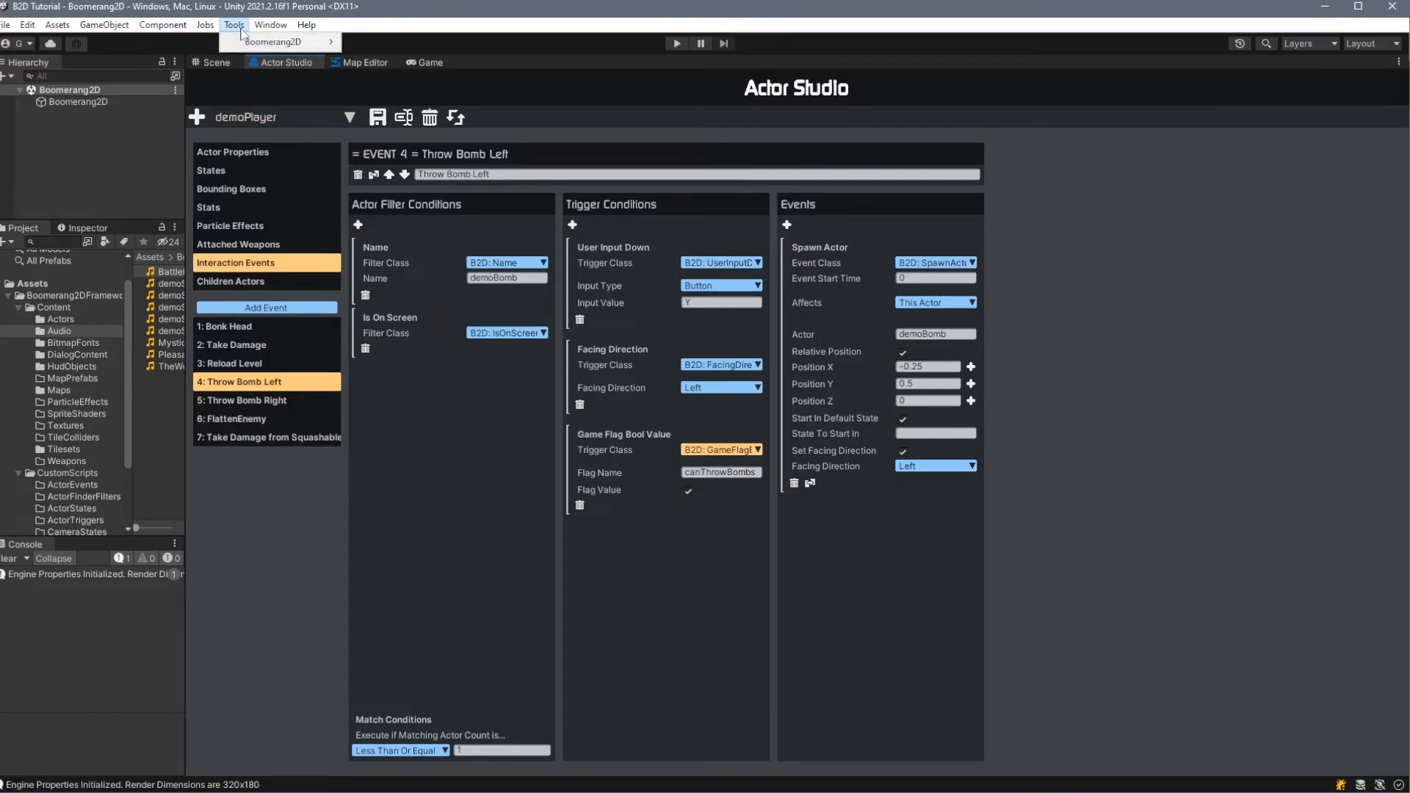
mouse_move(249, 45)
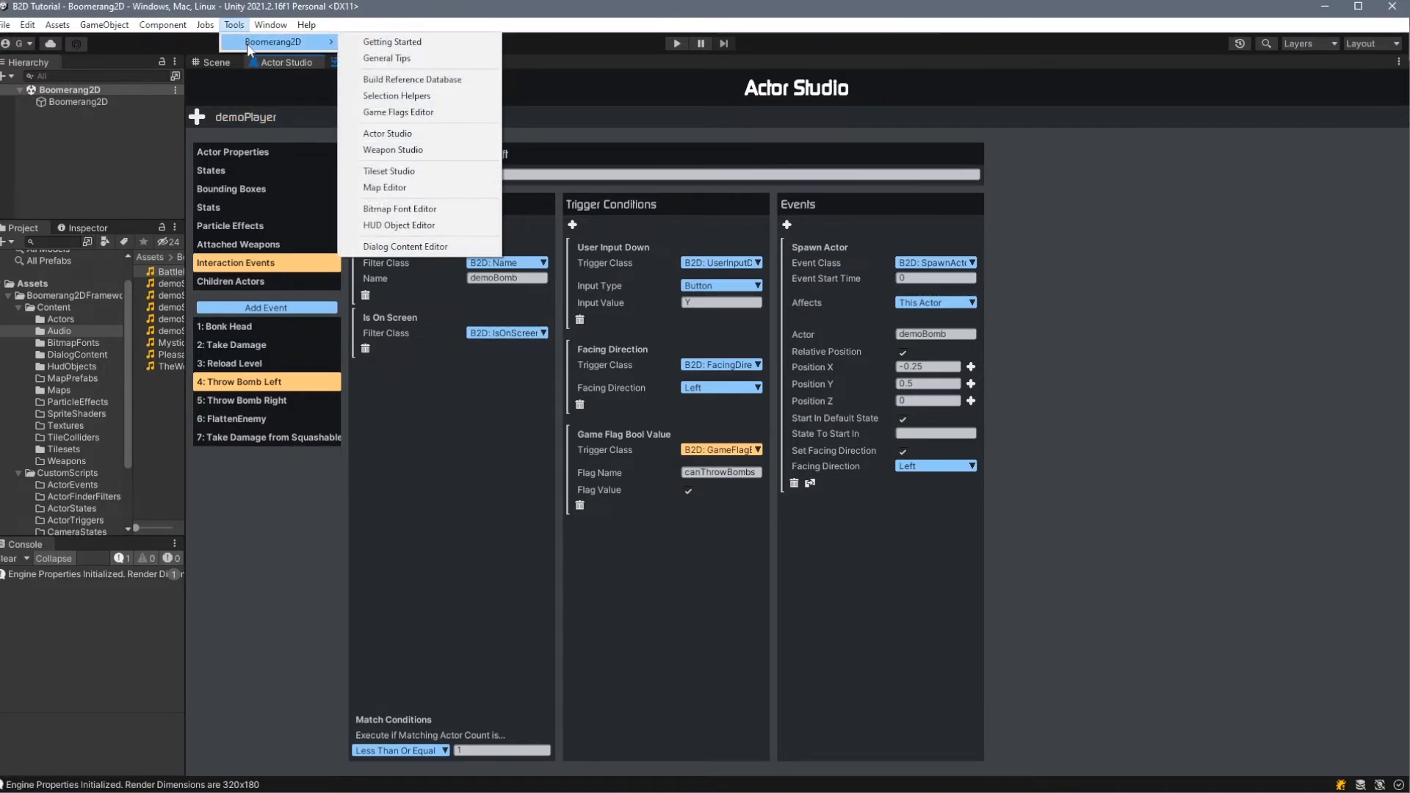
click(411, 112)
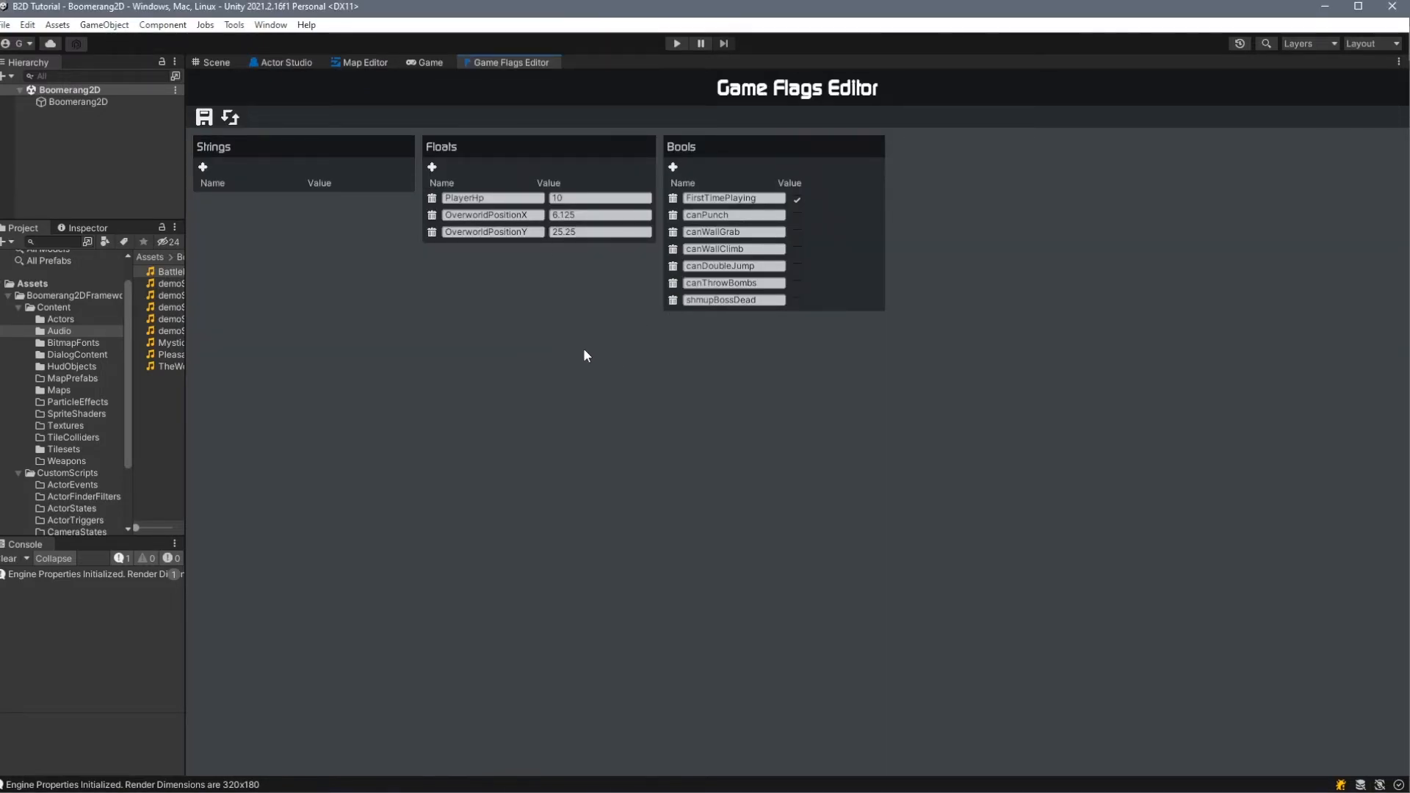
- Examine the PlayerHp, canWallGrab and canWallClimb game flags, and compare the flag list with Throw Bomb Left's canThrowBombs condition
drag(485, 198, 443, 200)
click(726, 231)
click(731, 249)
key(Tab)
key(Tab)
key(Tab)
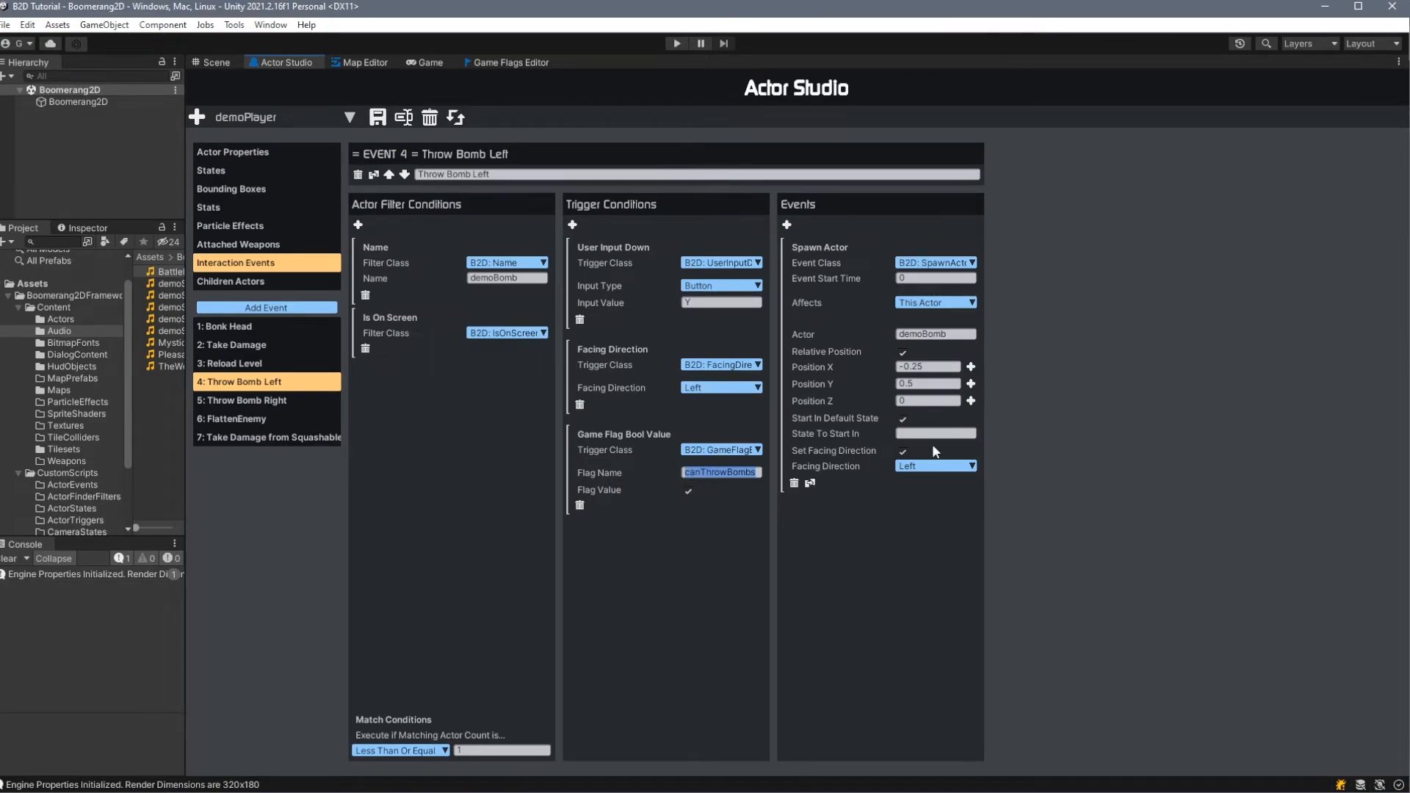
click(524, 63)
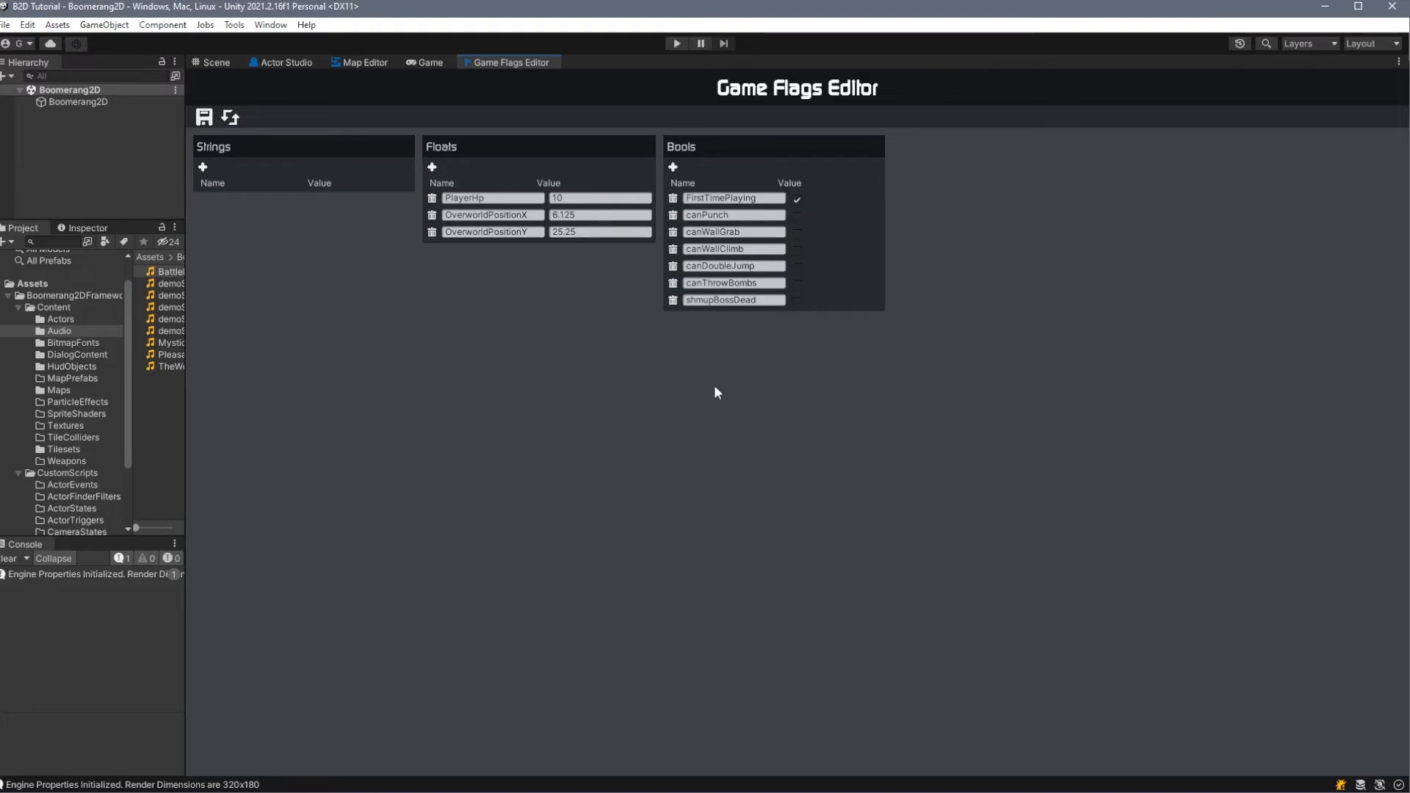
click(283, 64)
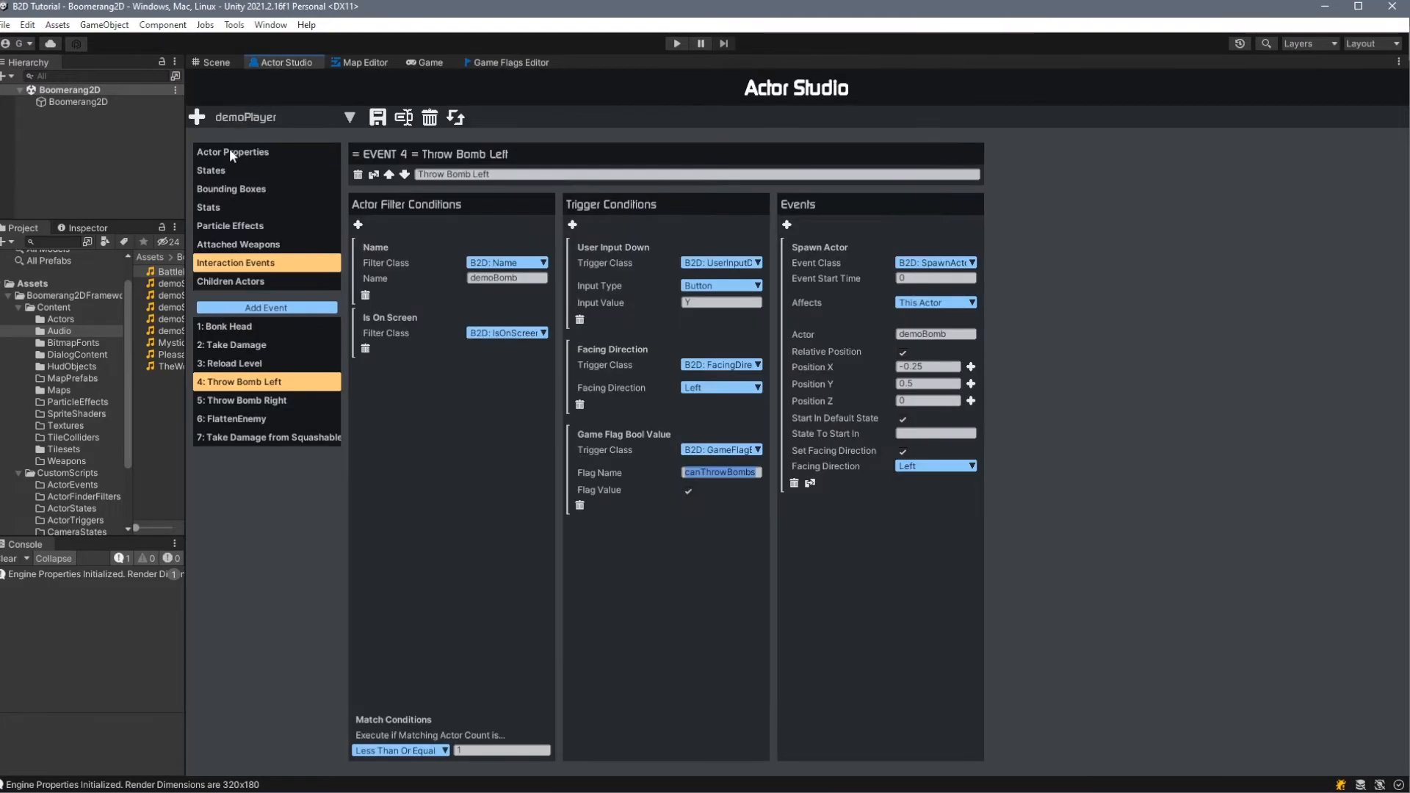
- Study the double-jump setup: the actor's stats, Fall's transition conditions to Jump, and Jump's entry event for the TotalJumps stat
click(227, 207)
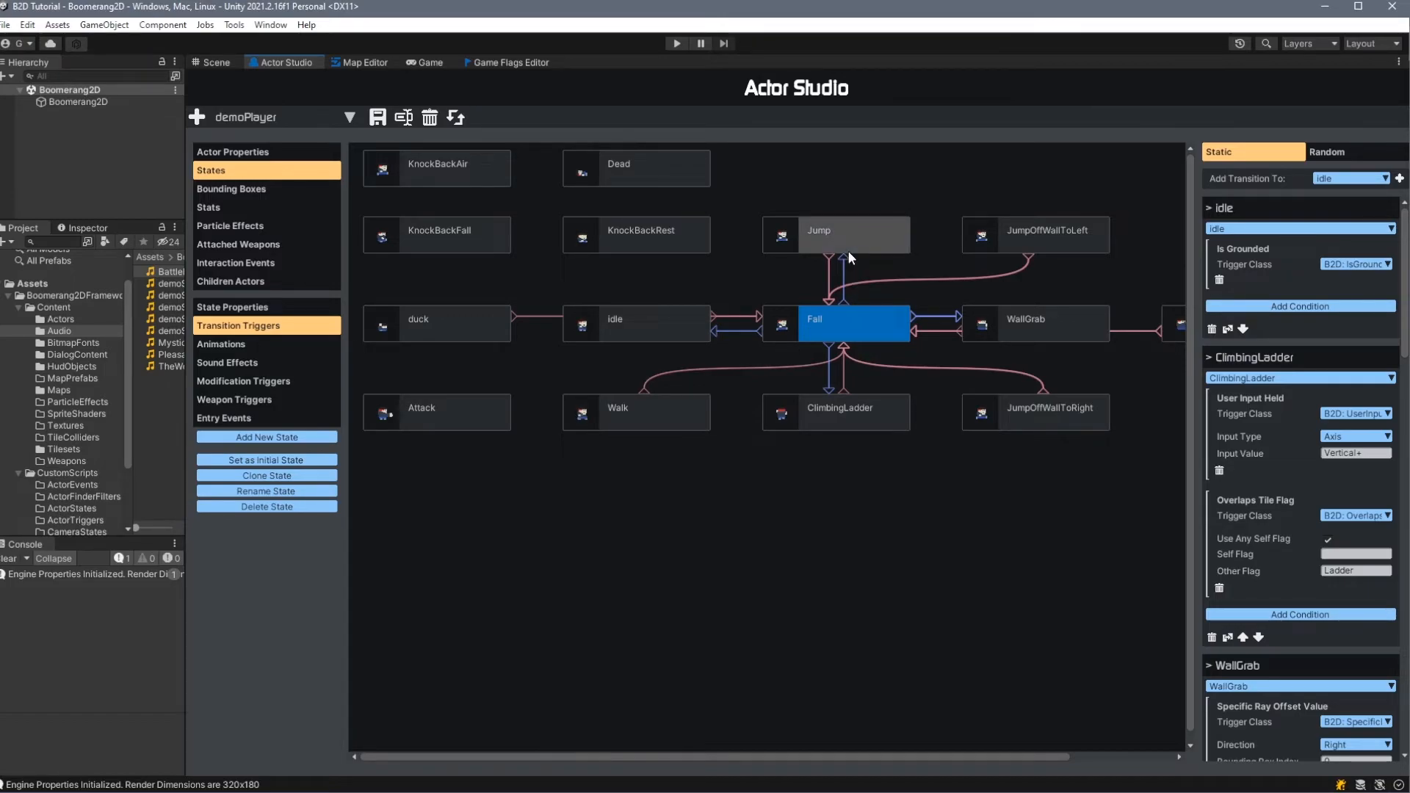
scroll(1292, 417, down, 10)
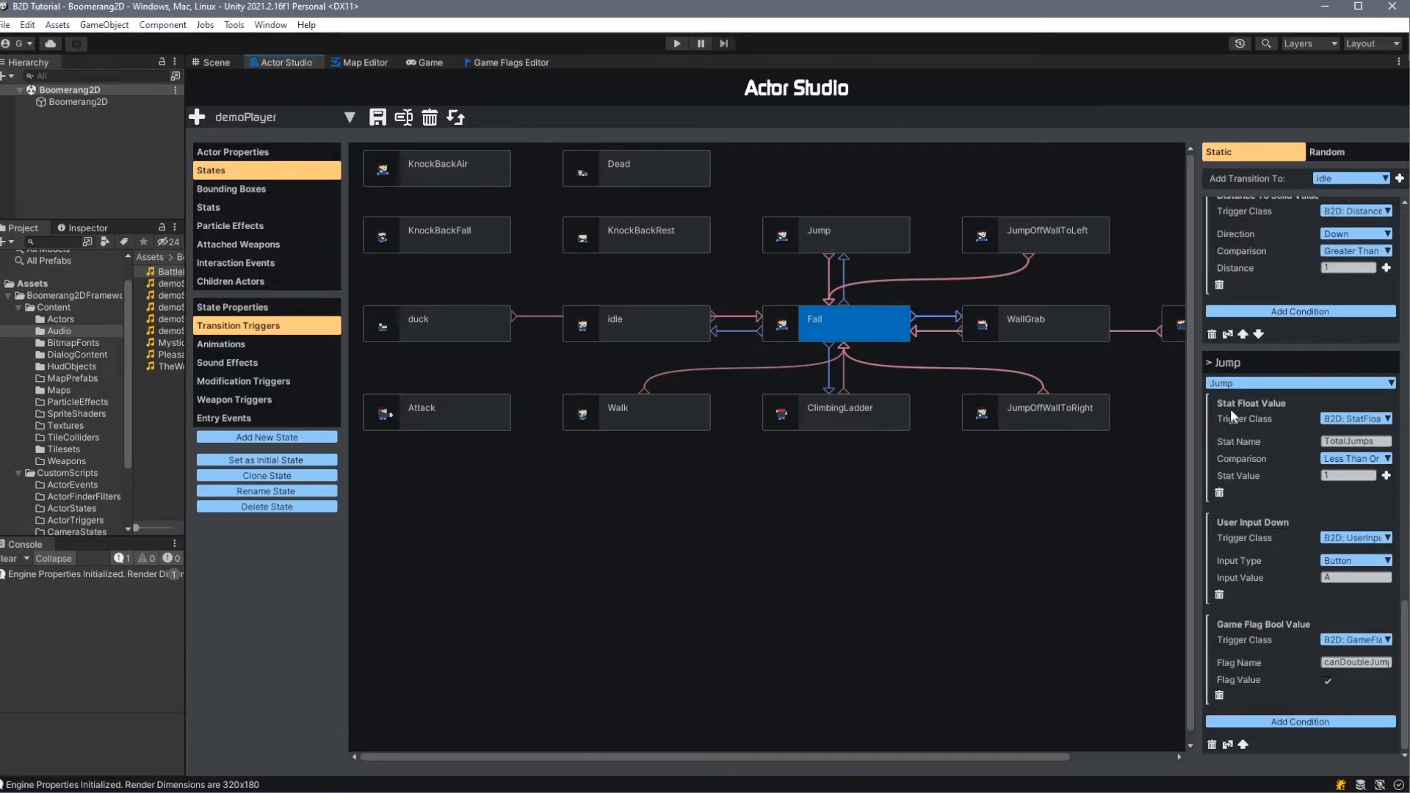
click(1355, 419)
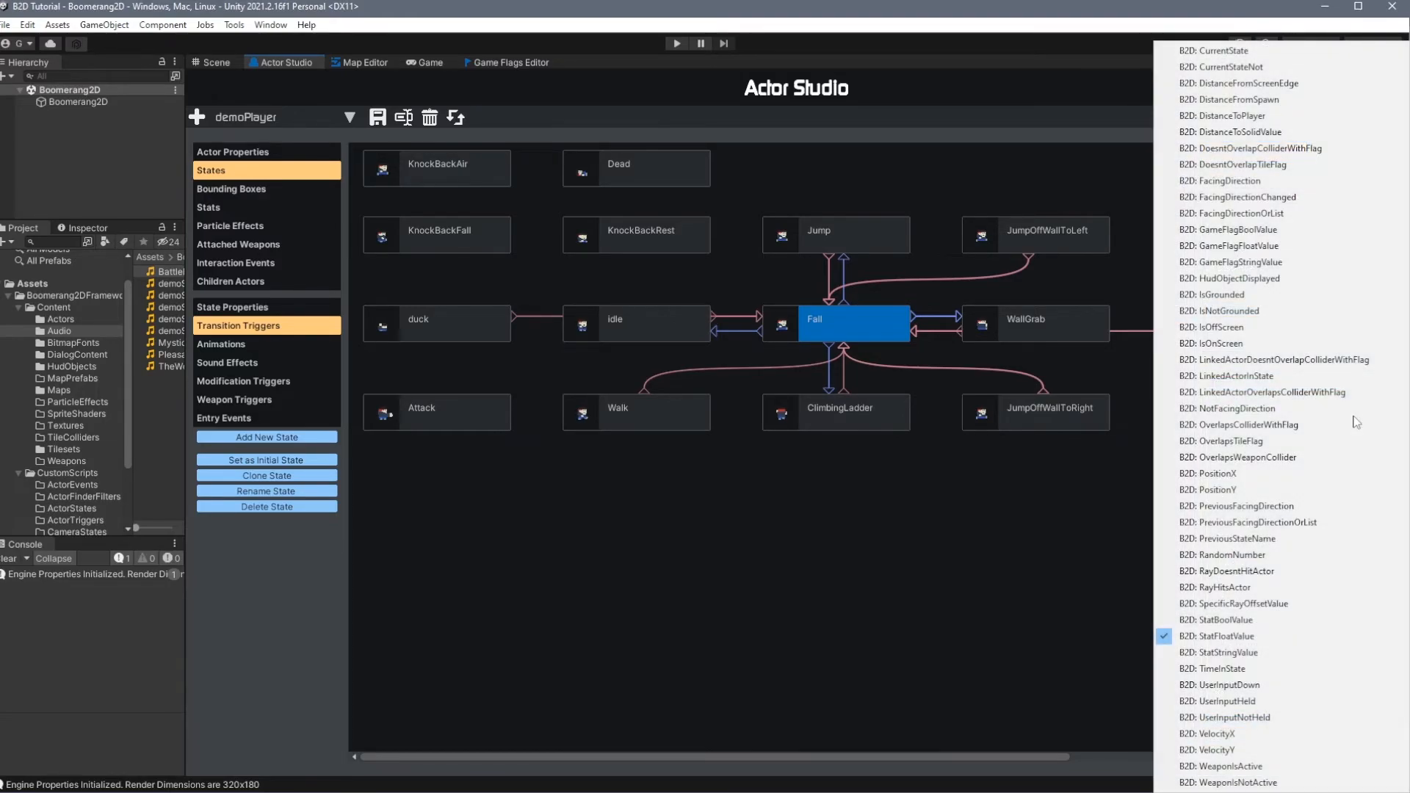
click(1268, 637)
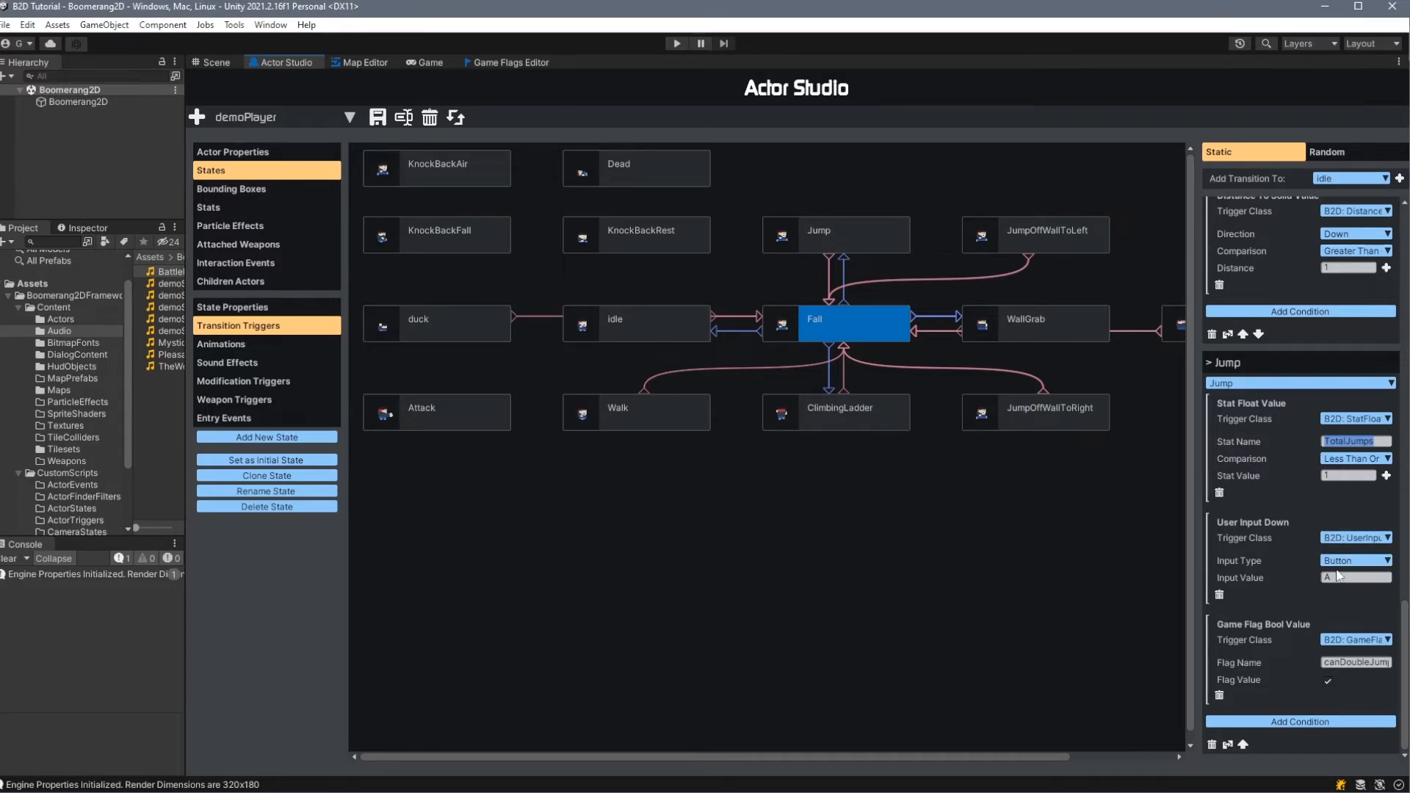
click(1328, 681)
click(886, 232)
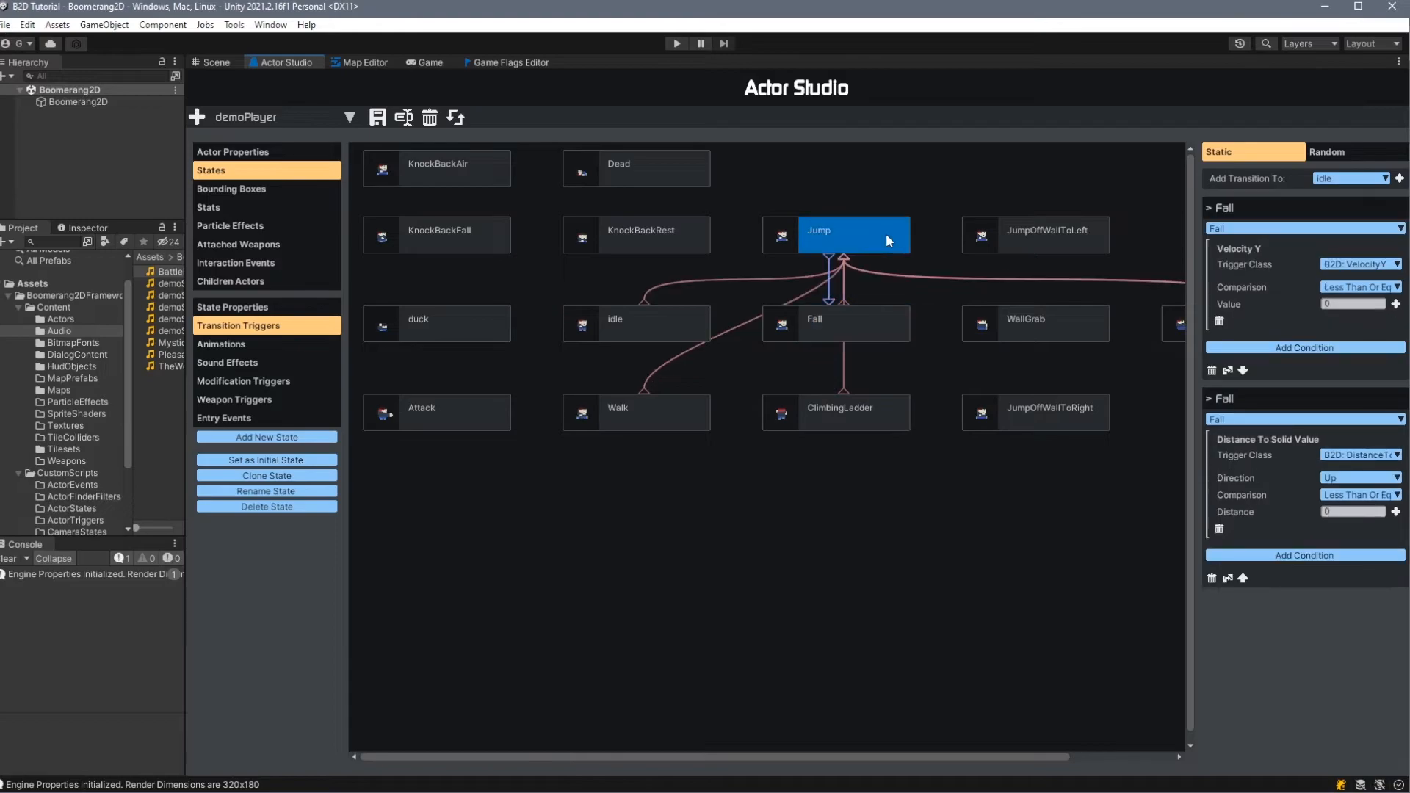
click(234, 418)
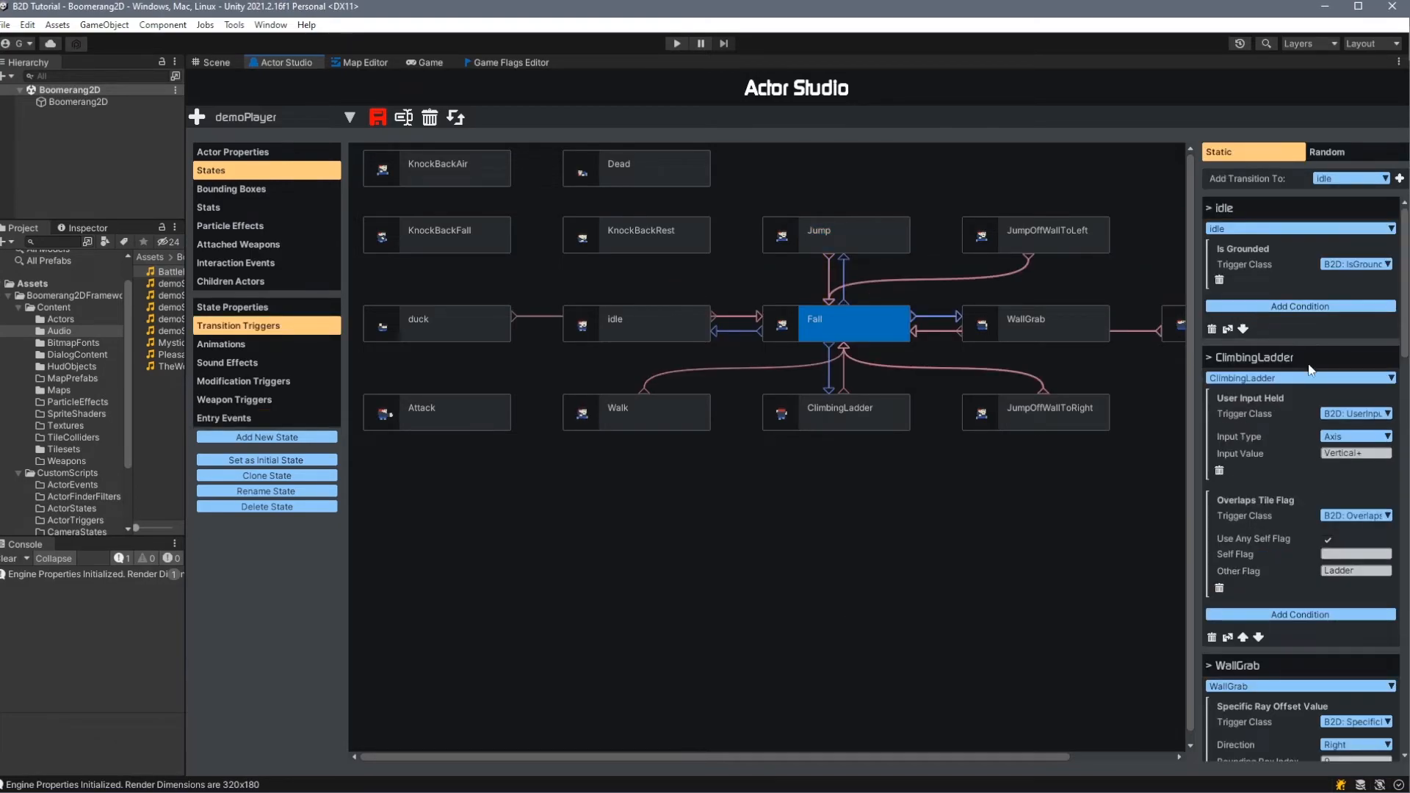
- Examine the Fall state's WallGrab transition conditions, including the canWallGrab game flag
scroll(1311, 369, down, 9)
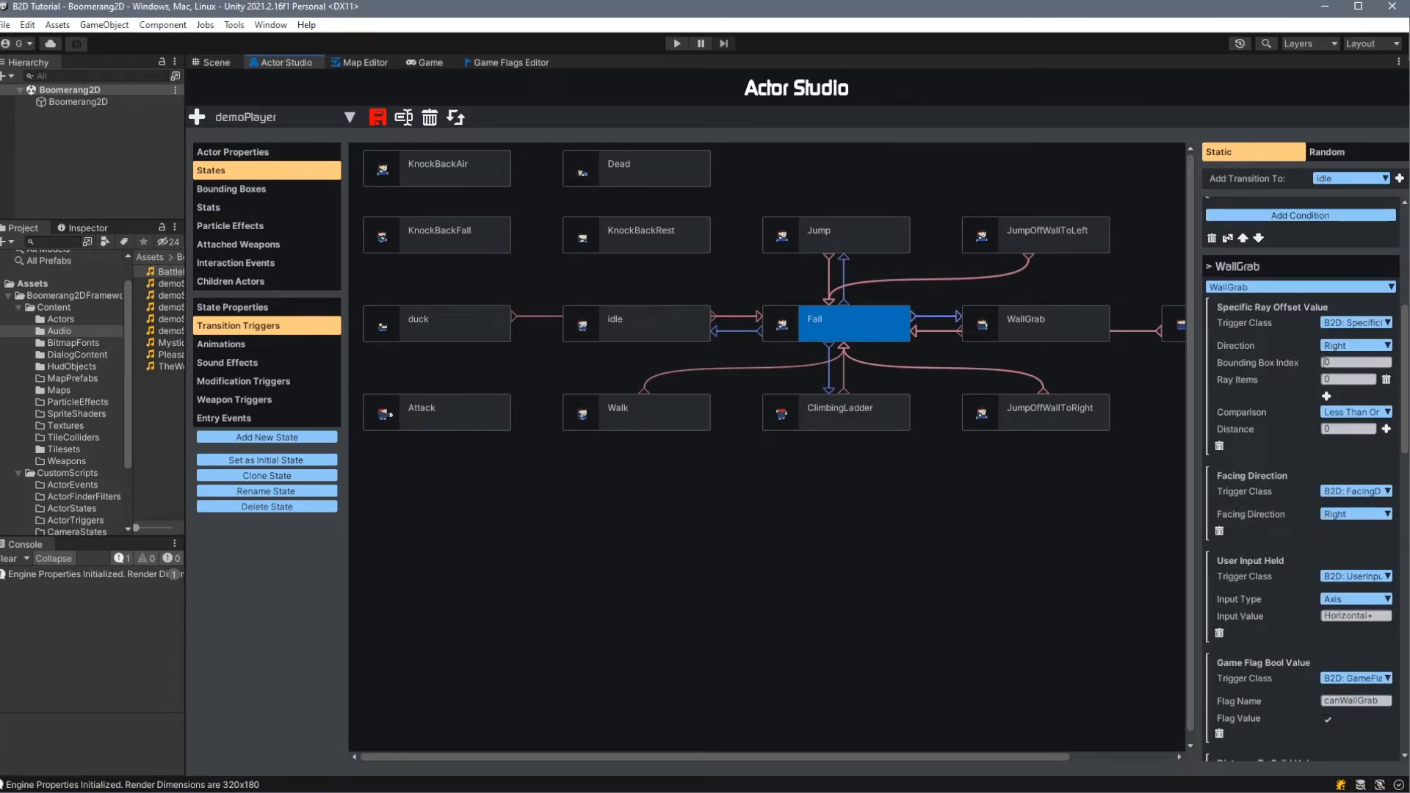
scroll(1294, 395, down, 3)
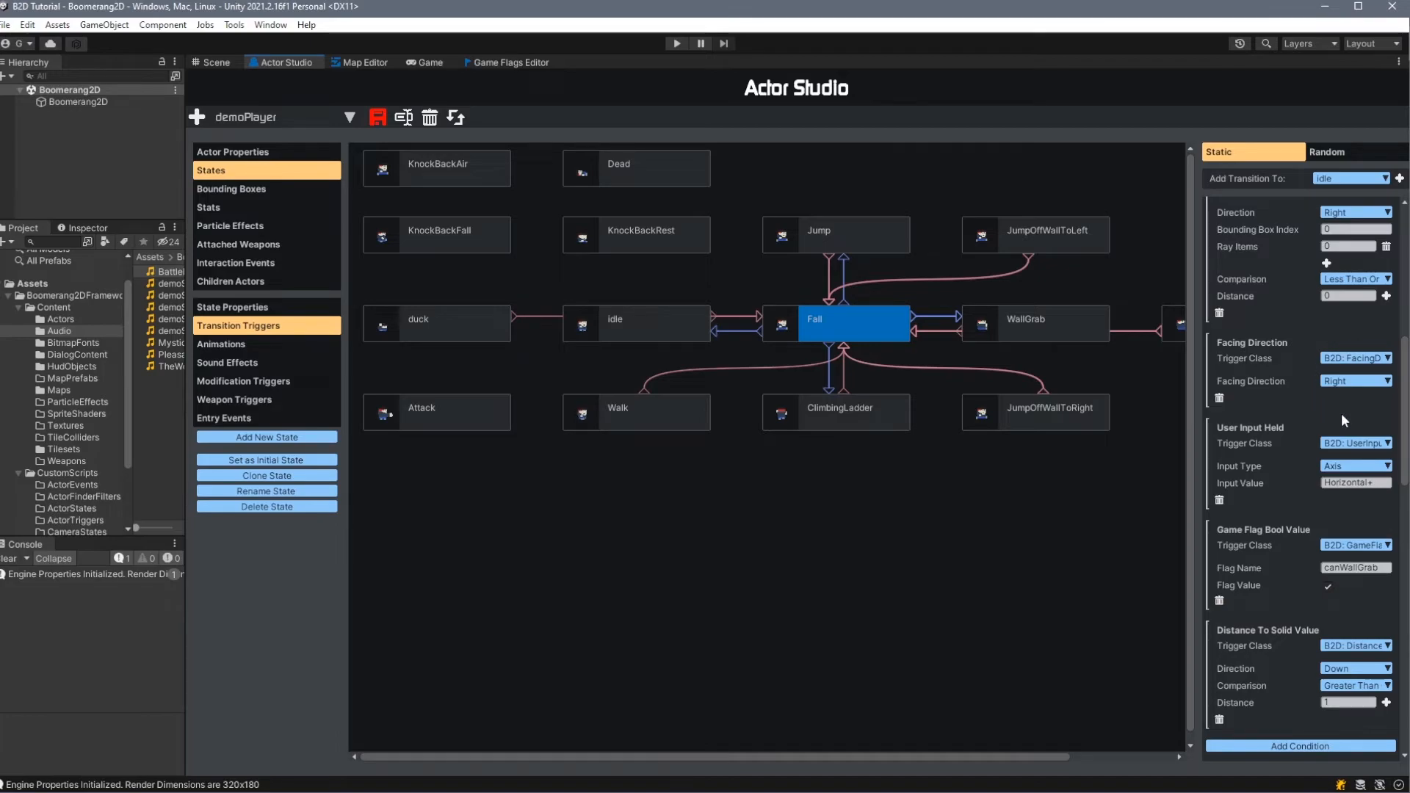
scroll(1315, 421, down, 2)
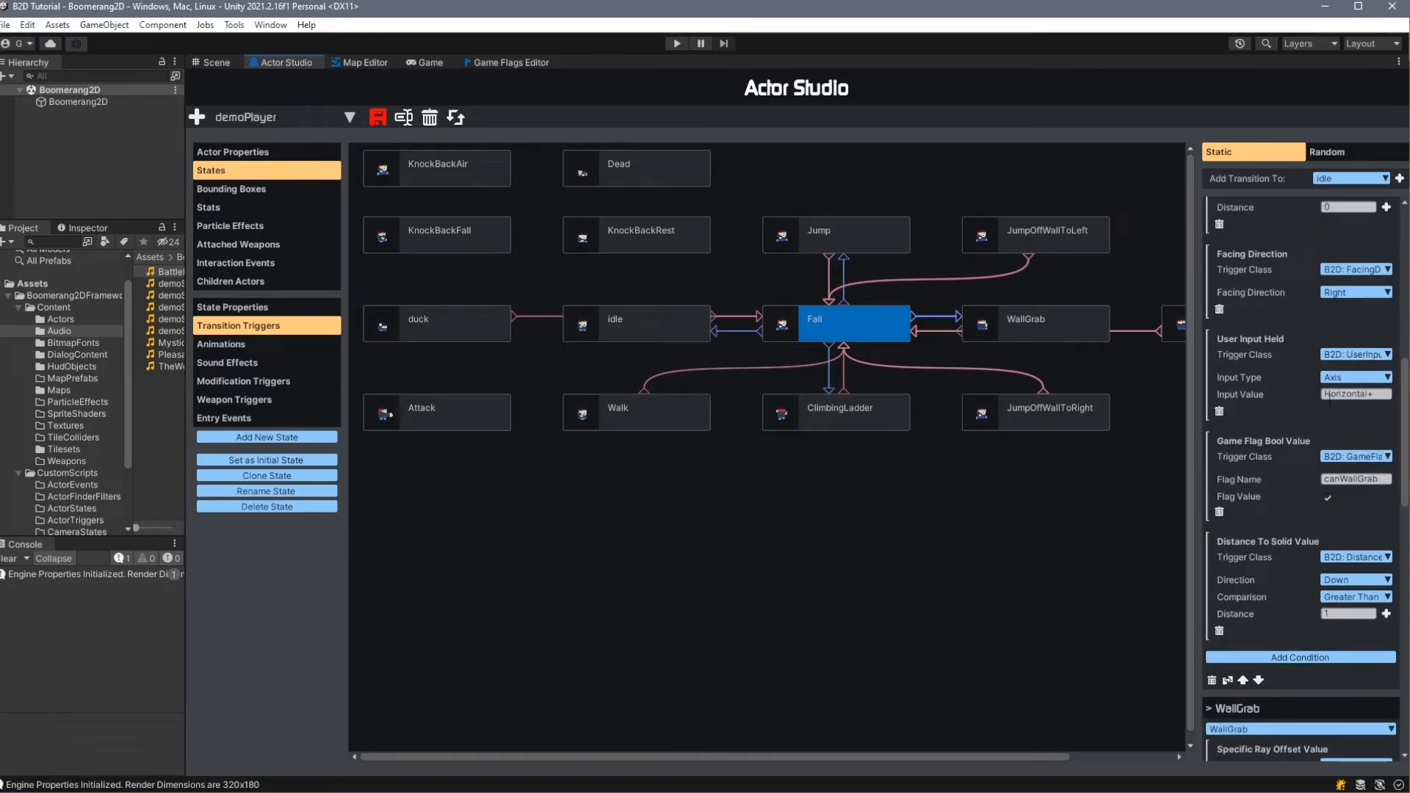
drag(1367, 479, 1331, 479)
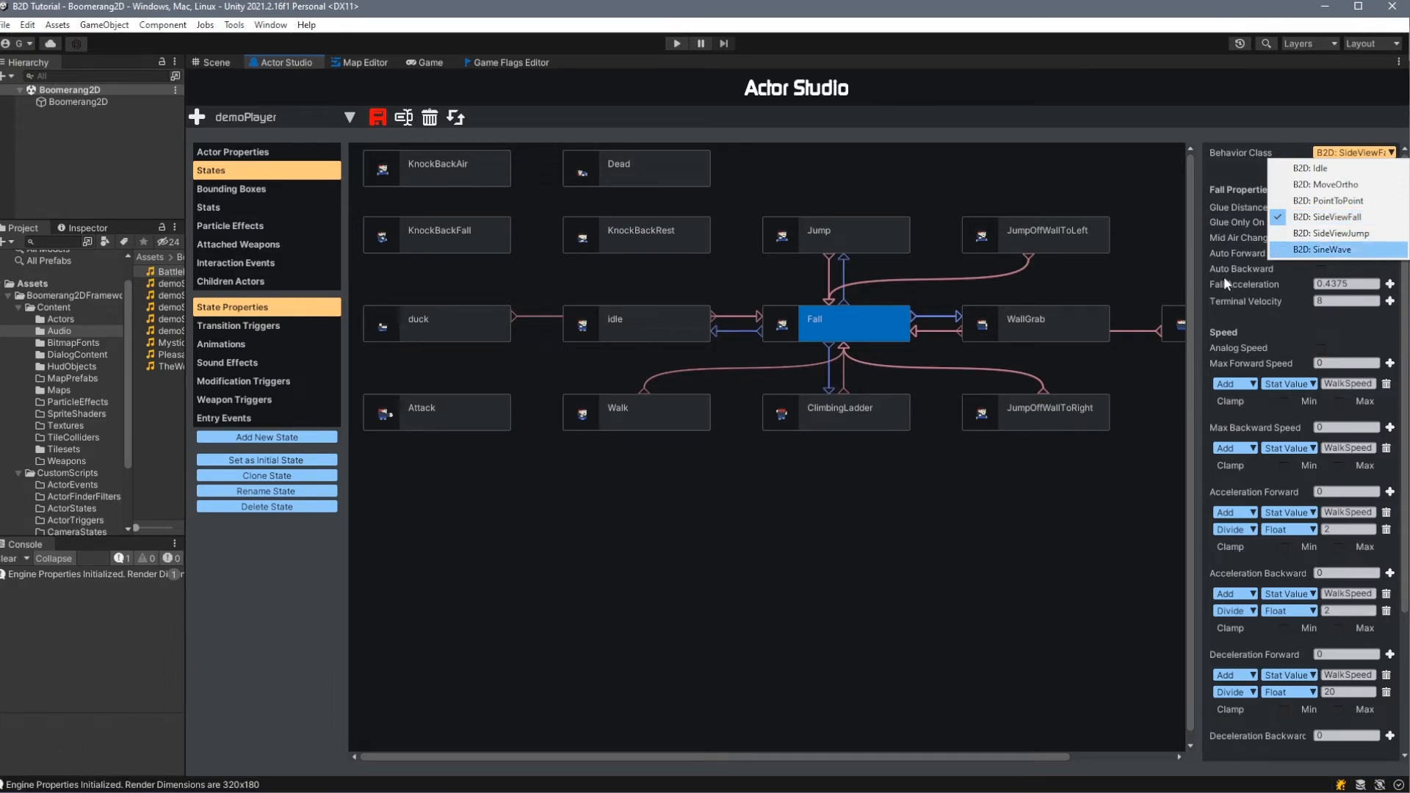
- Look through the custom script folders for actor states, actor events, actor triggers, camera states and game events
click(77, 509)
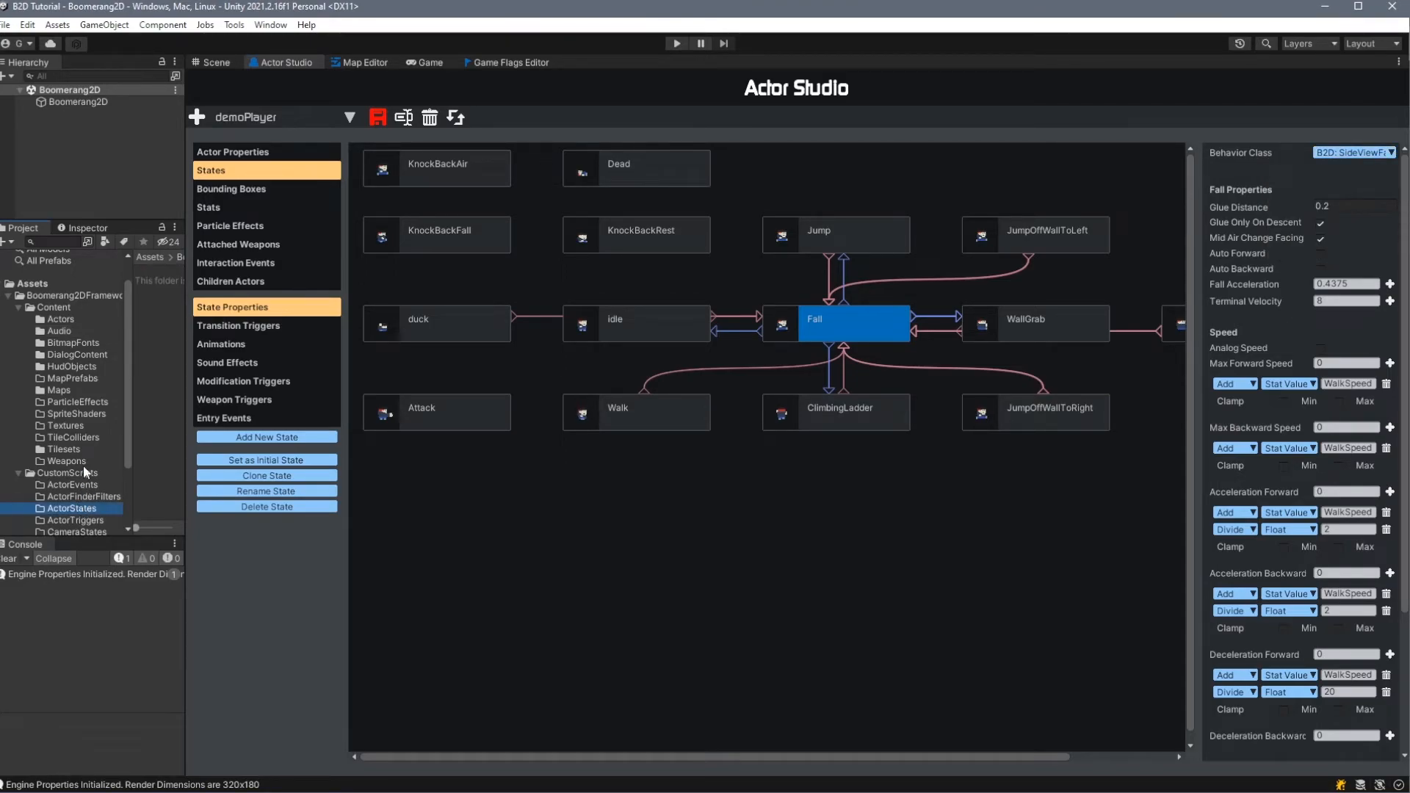
scroll(81, 470, down, 3)
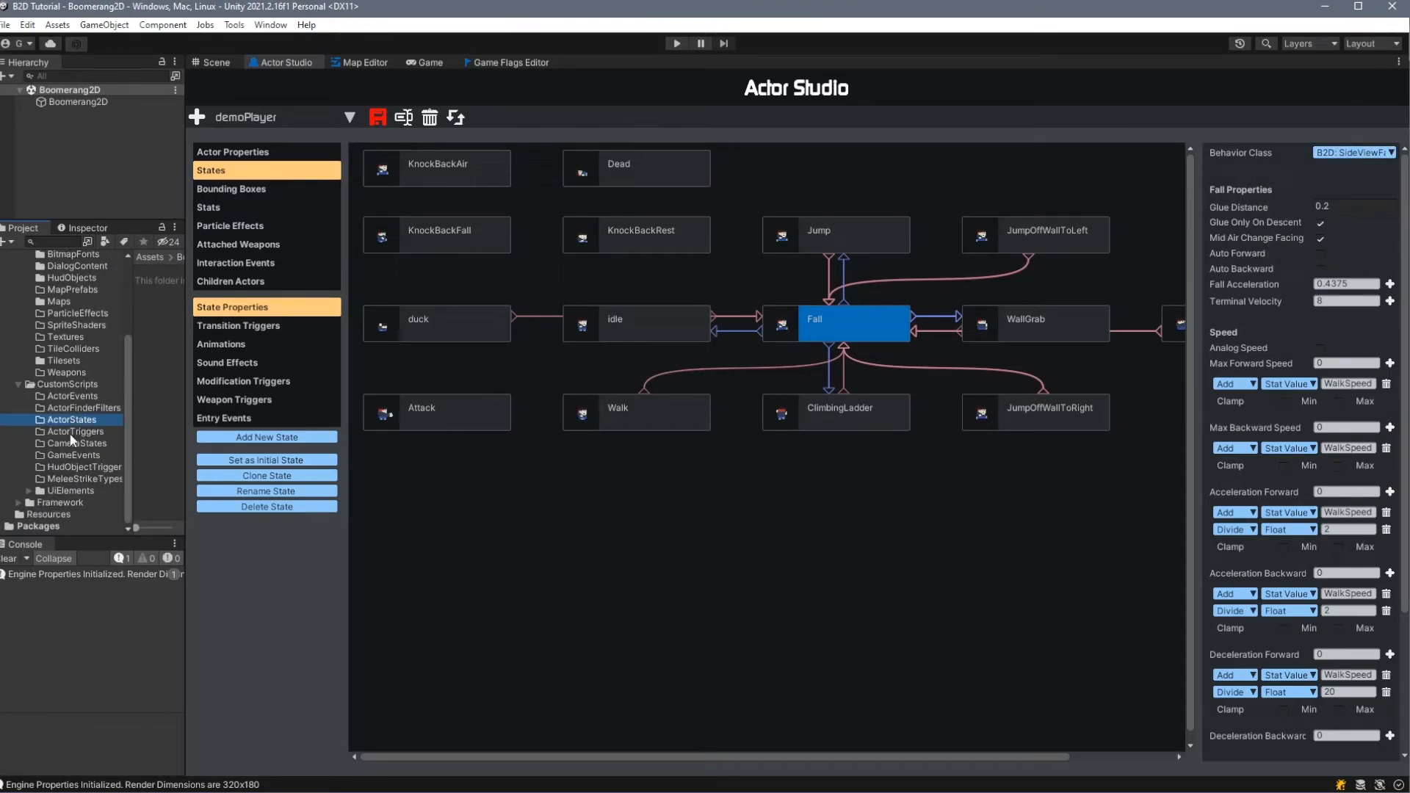
click(73, 397)
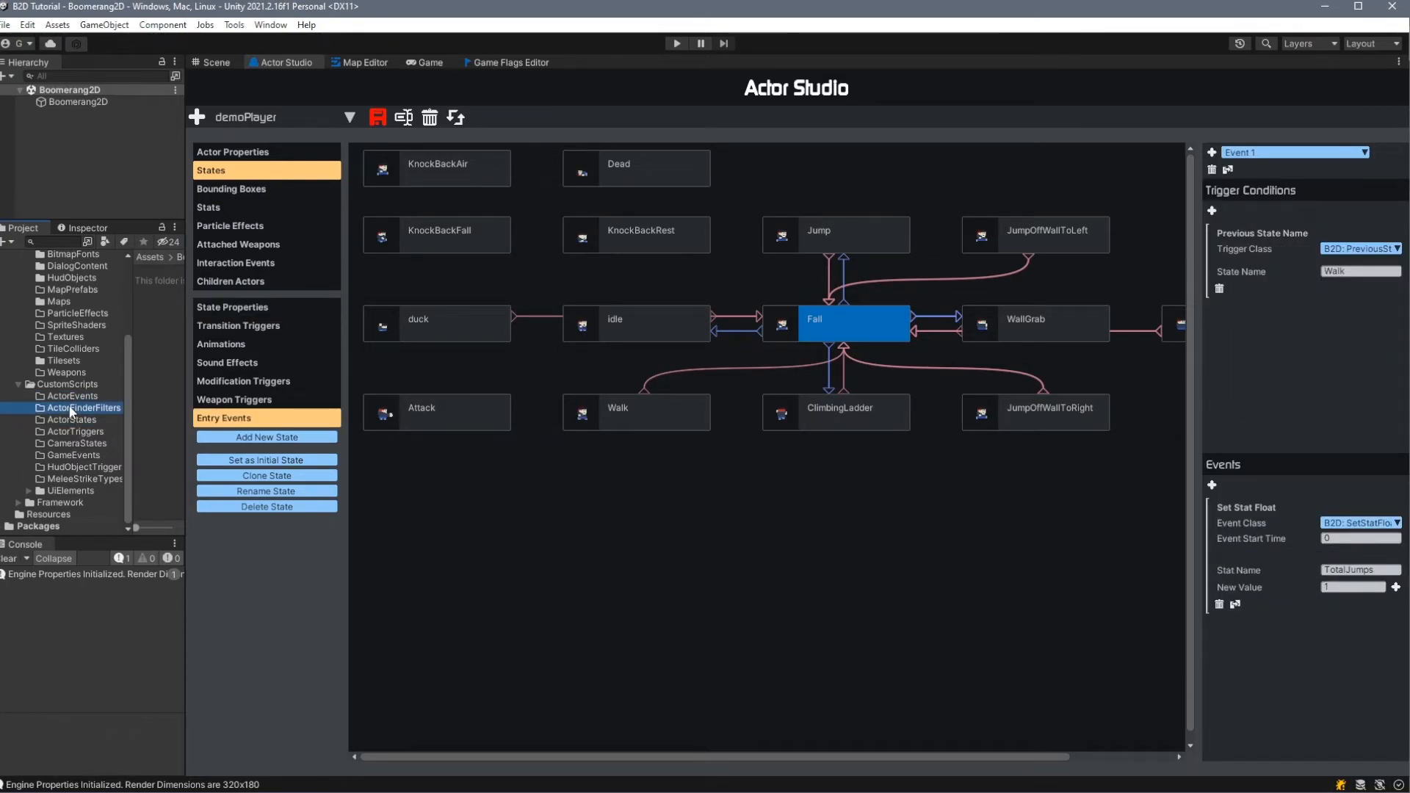
click(89, 430)
click(94, 443)
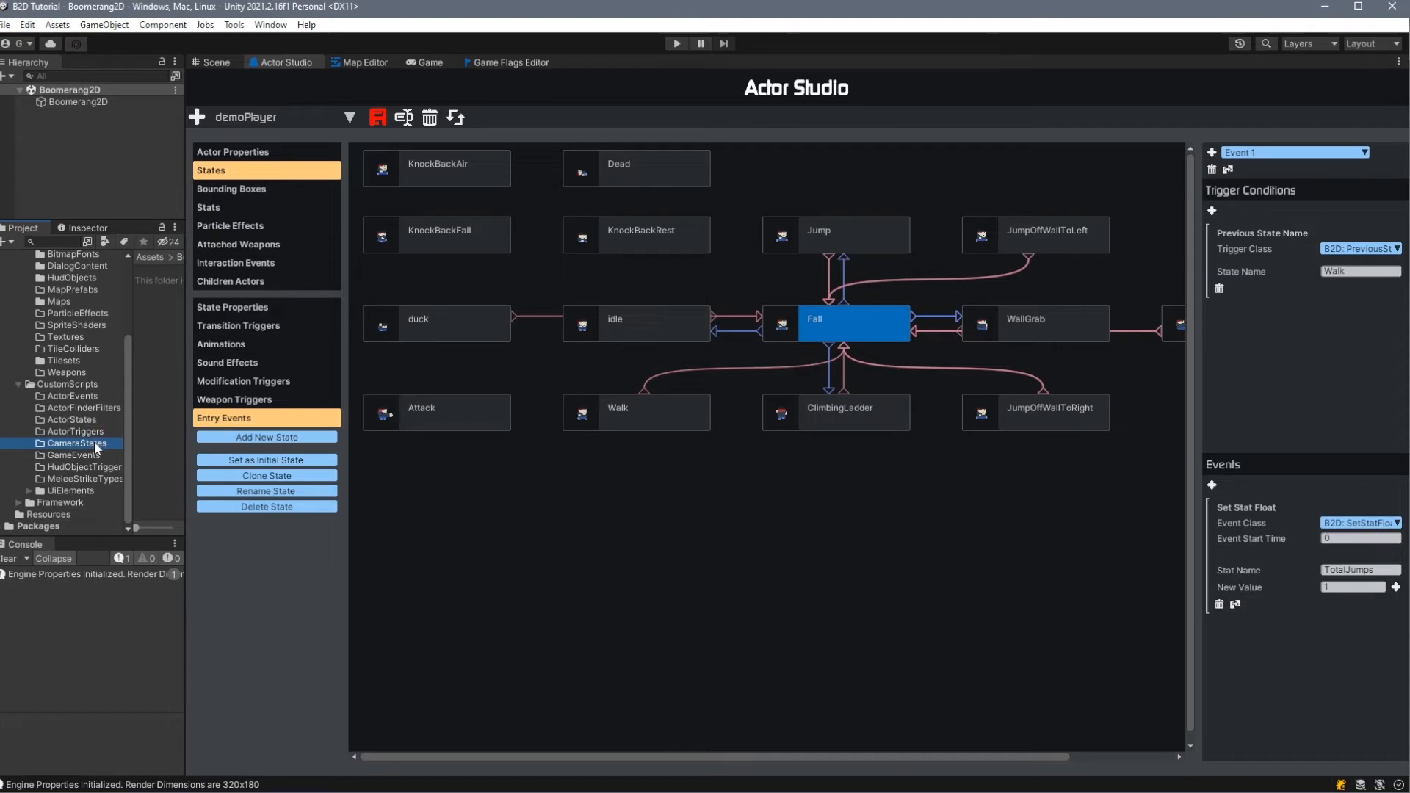
click(95, 453)
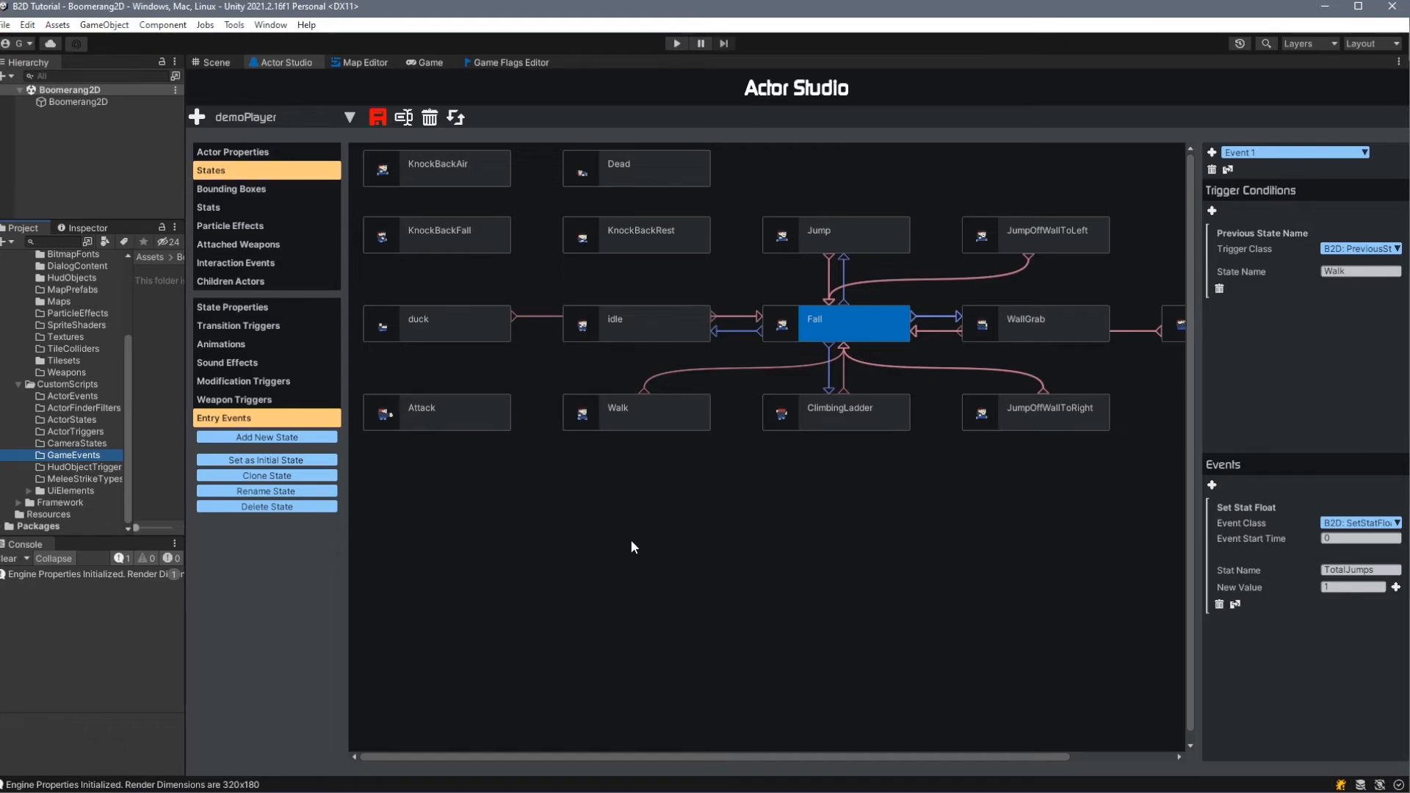
- Open the Weapon Studio and create a new weapon named Tutorial
click(235, 25)
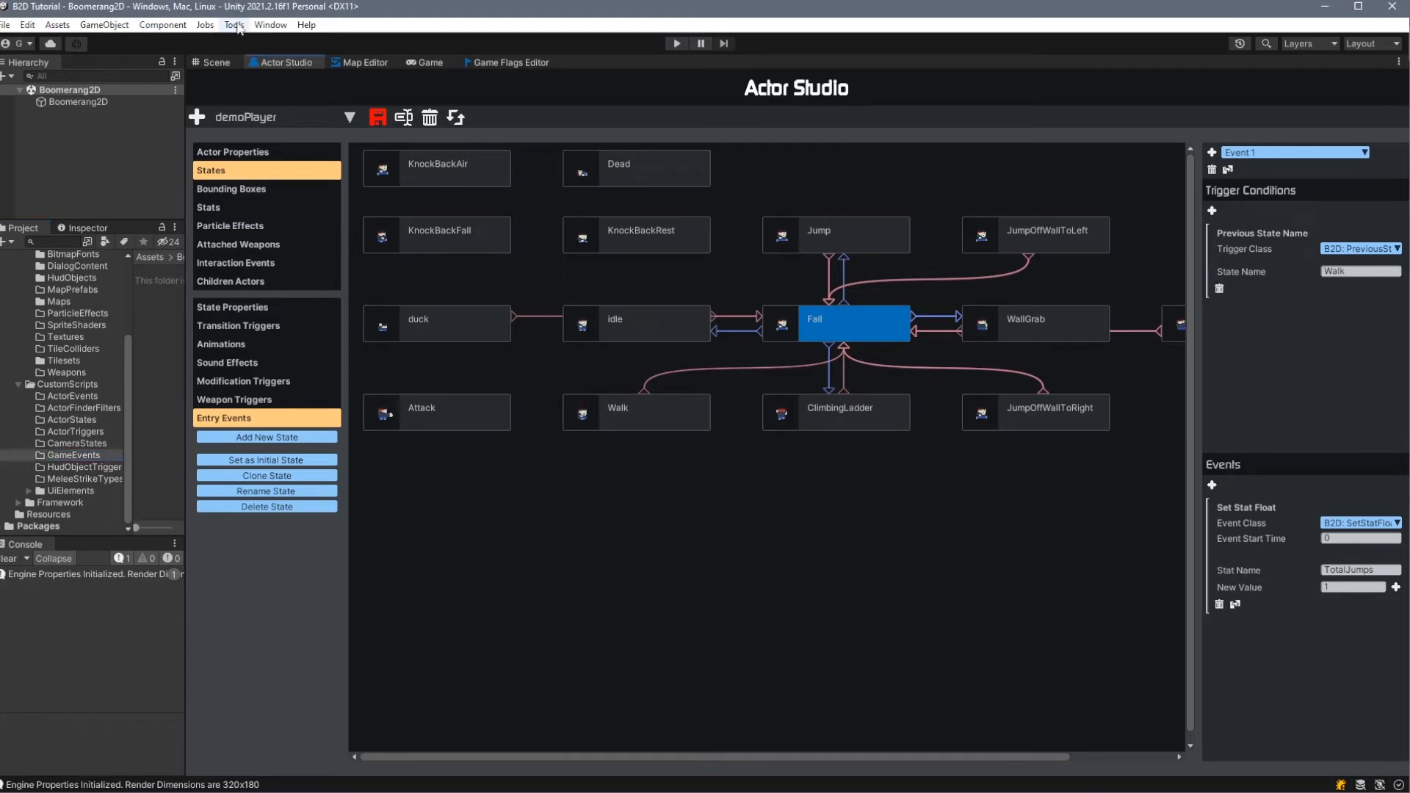
click(235, 25)
mouse_move(293, 42)
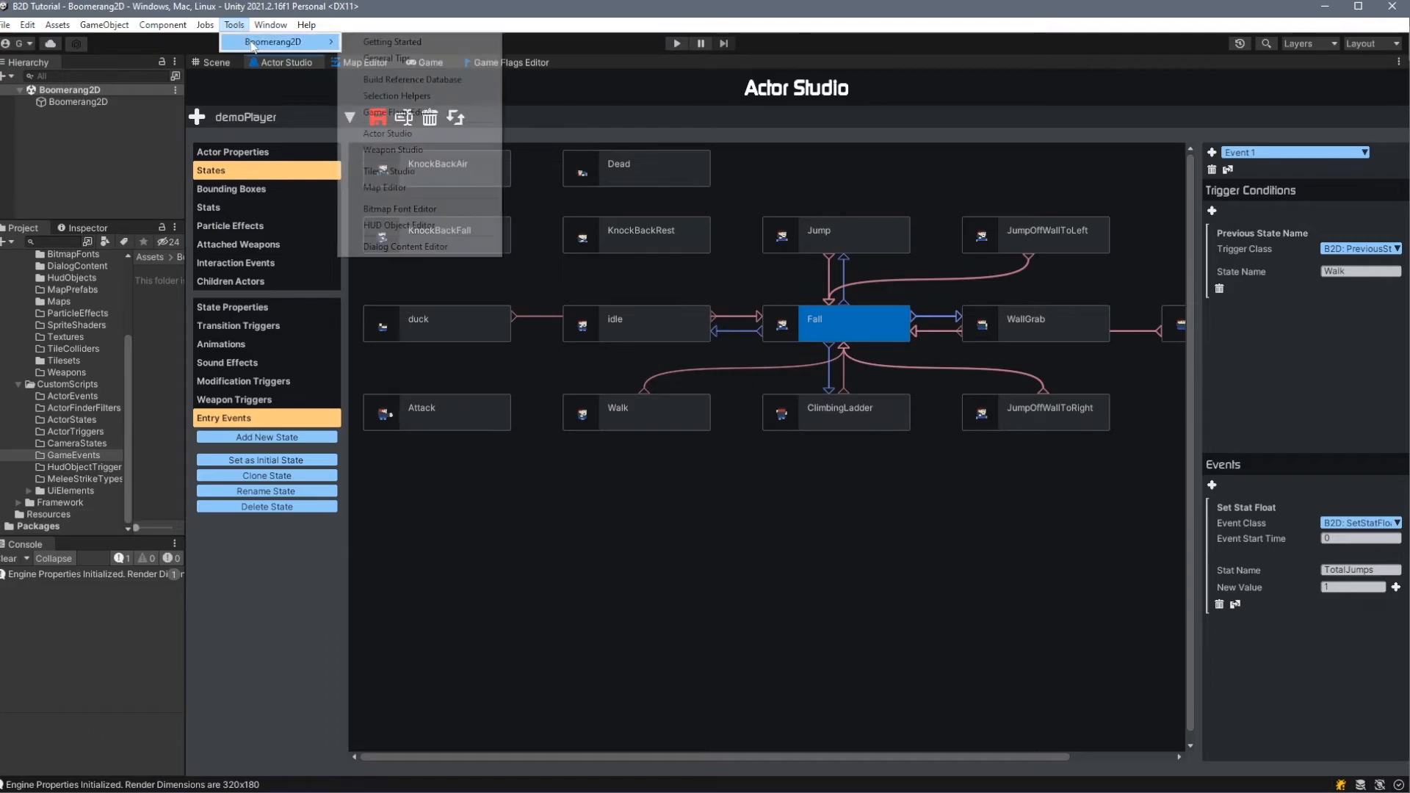
click(450, 152)
click(197, 117)
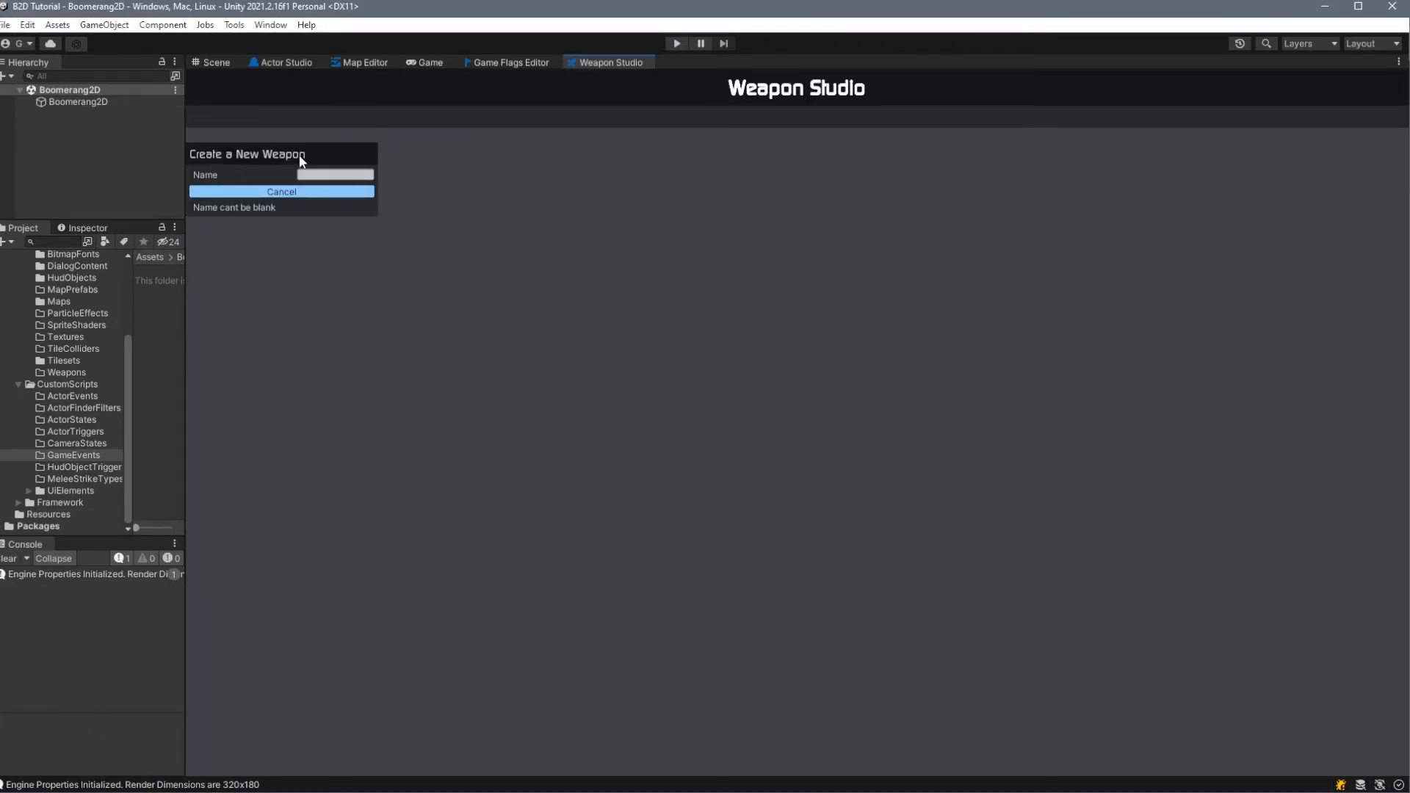
text(Tutorial)
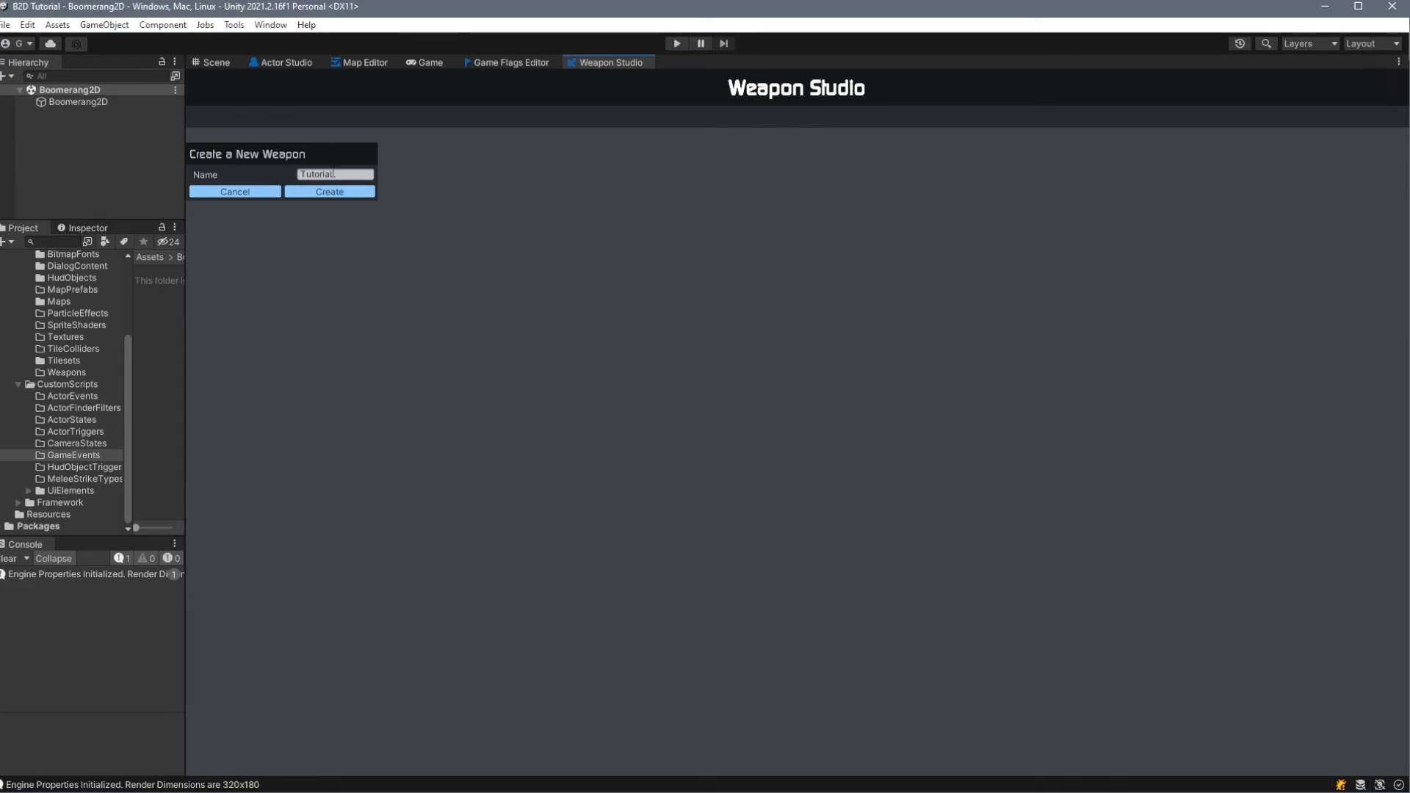
click(334, 191)
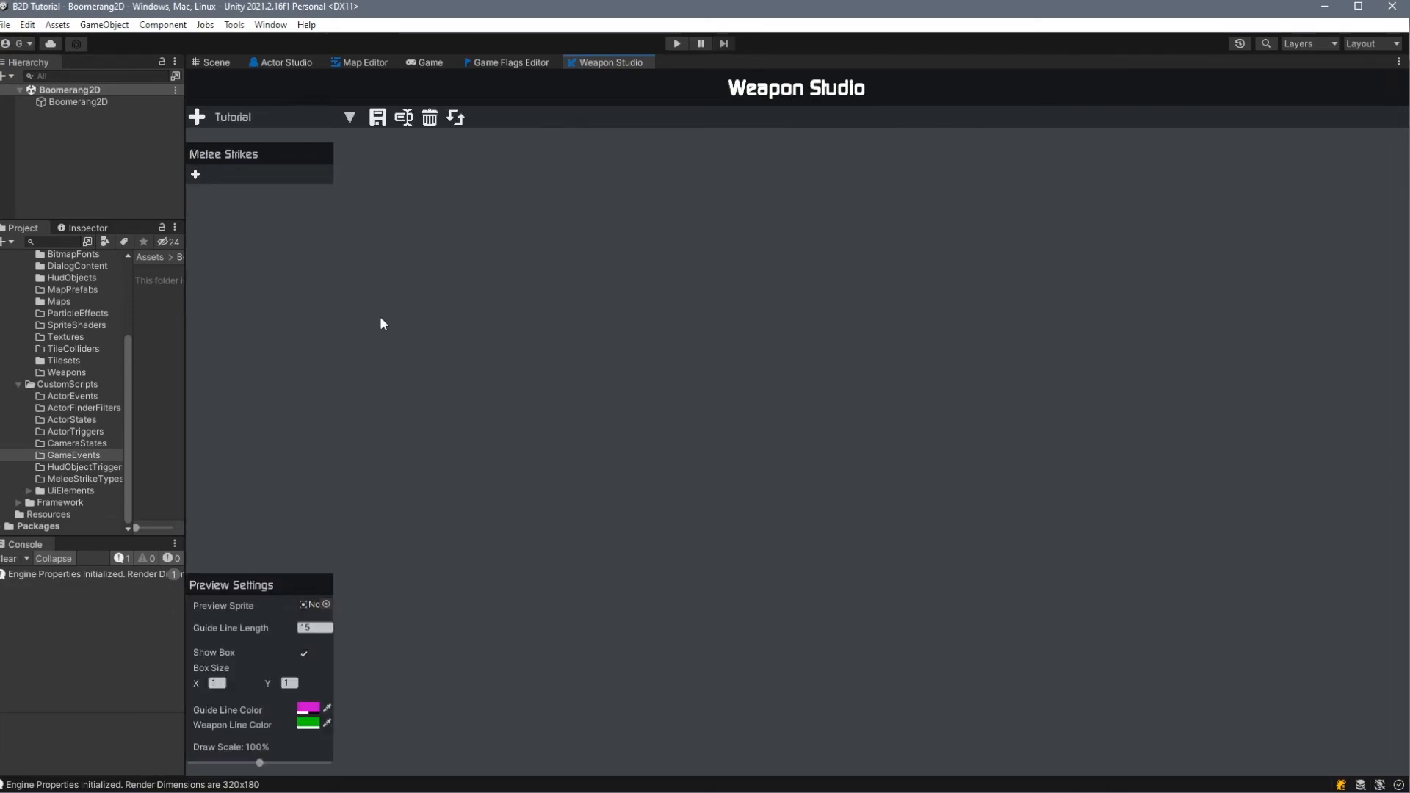
- Add a melee strike to the Tutorial weapon and choose a demoPlayer sprite as its preview sprite
click(197, 176)
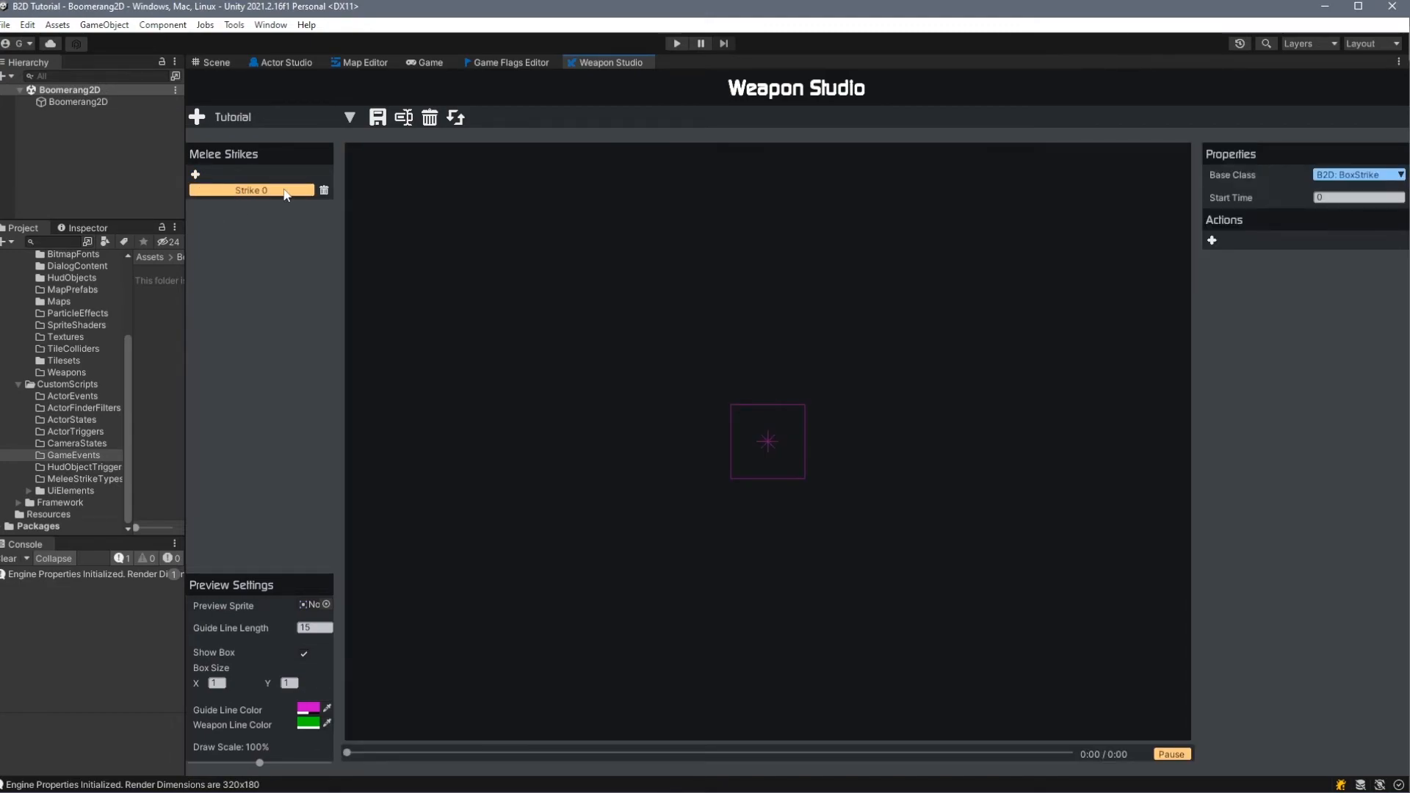
click(327, 605)
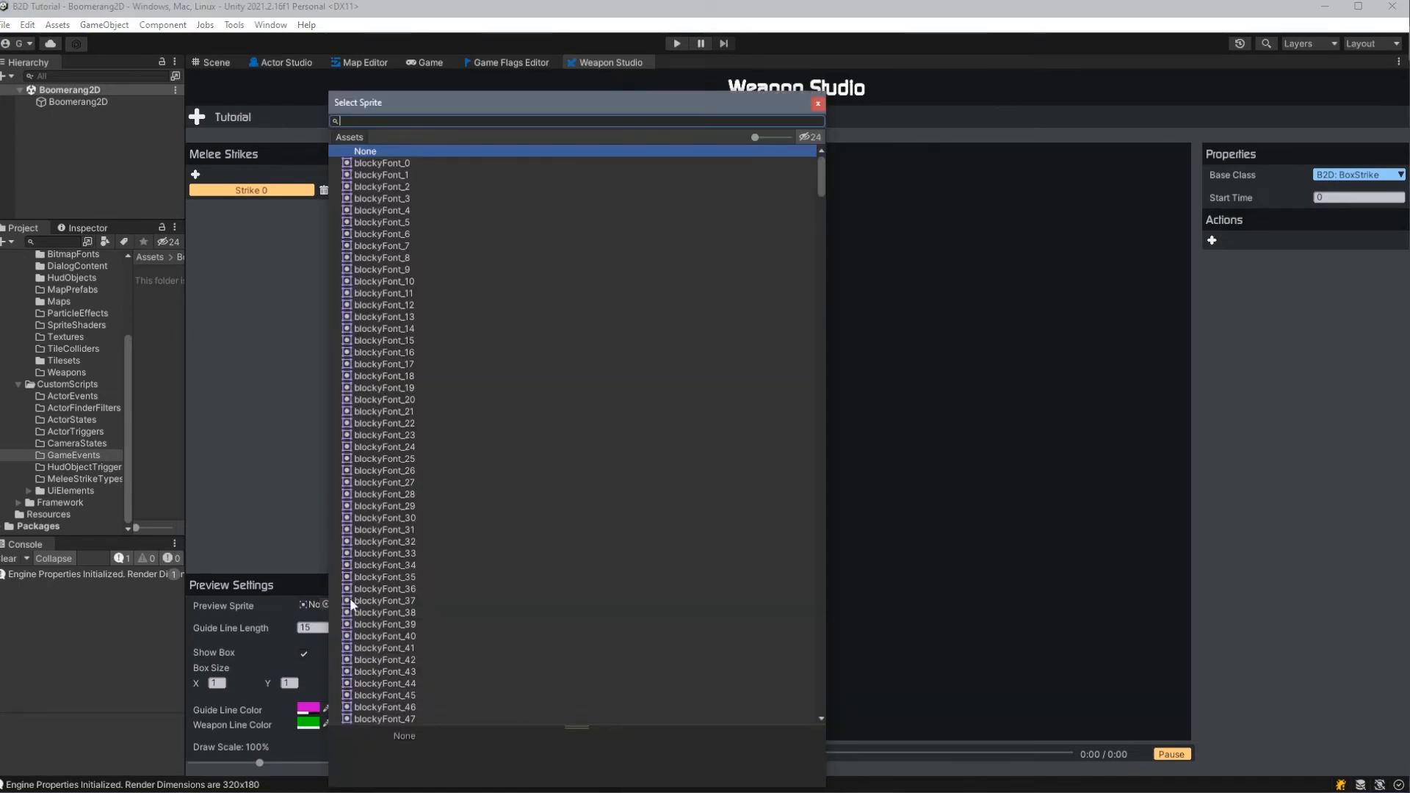
scroll(415, 338, down, 5)
scroll(412, 358, down, 13)
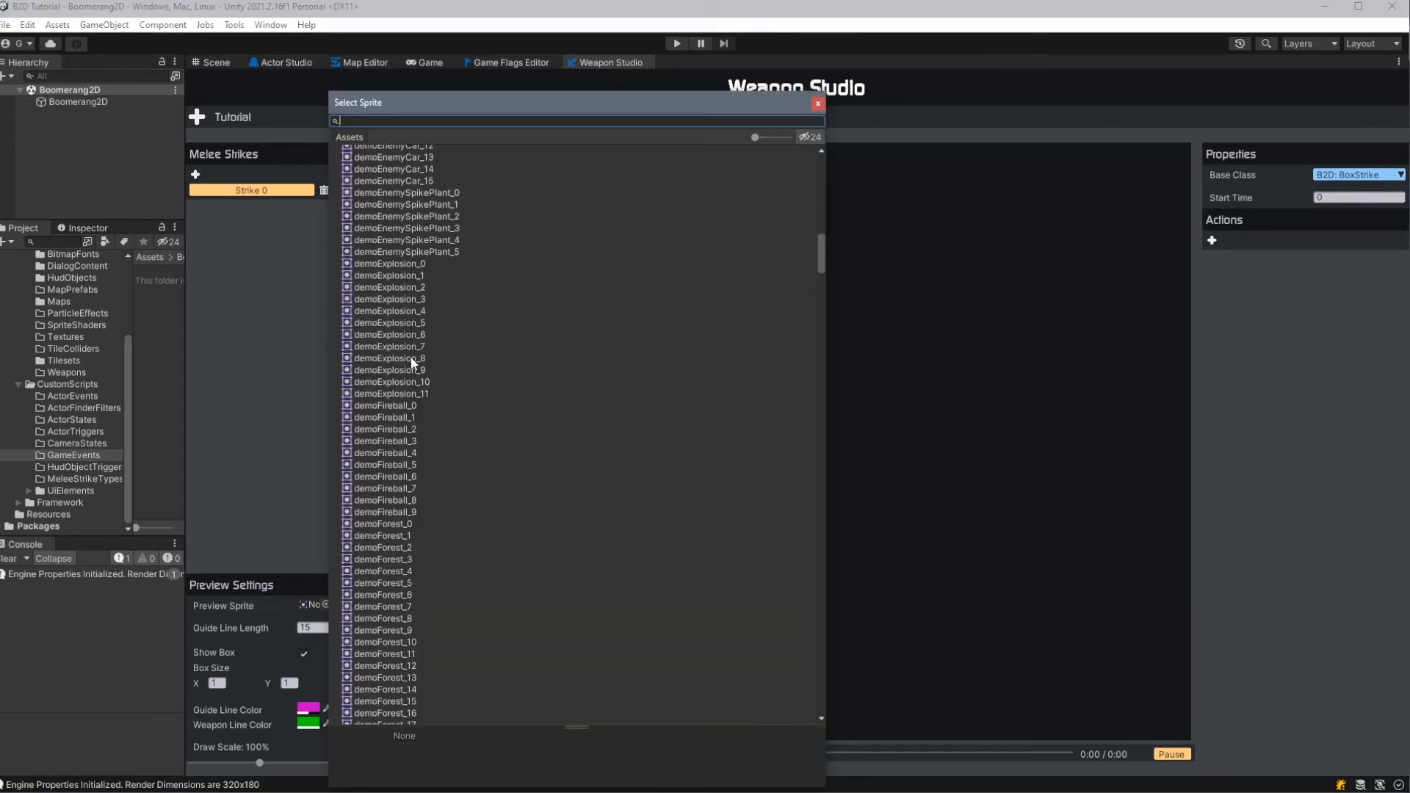
scroll(410, 361, down, 12)
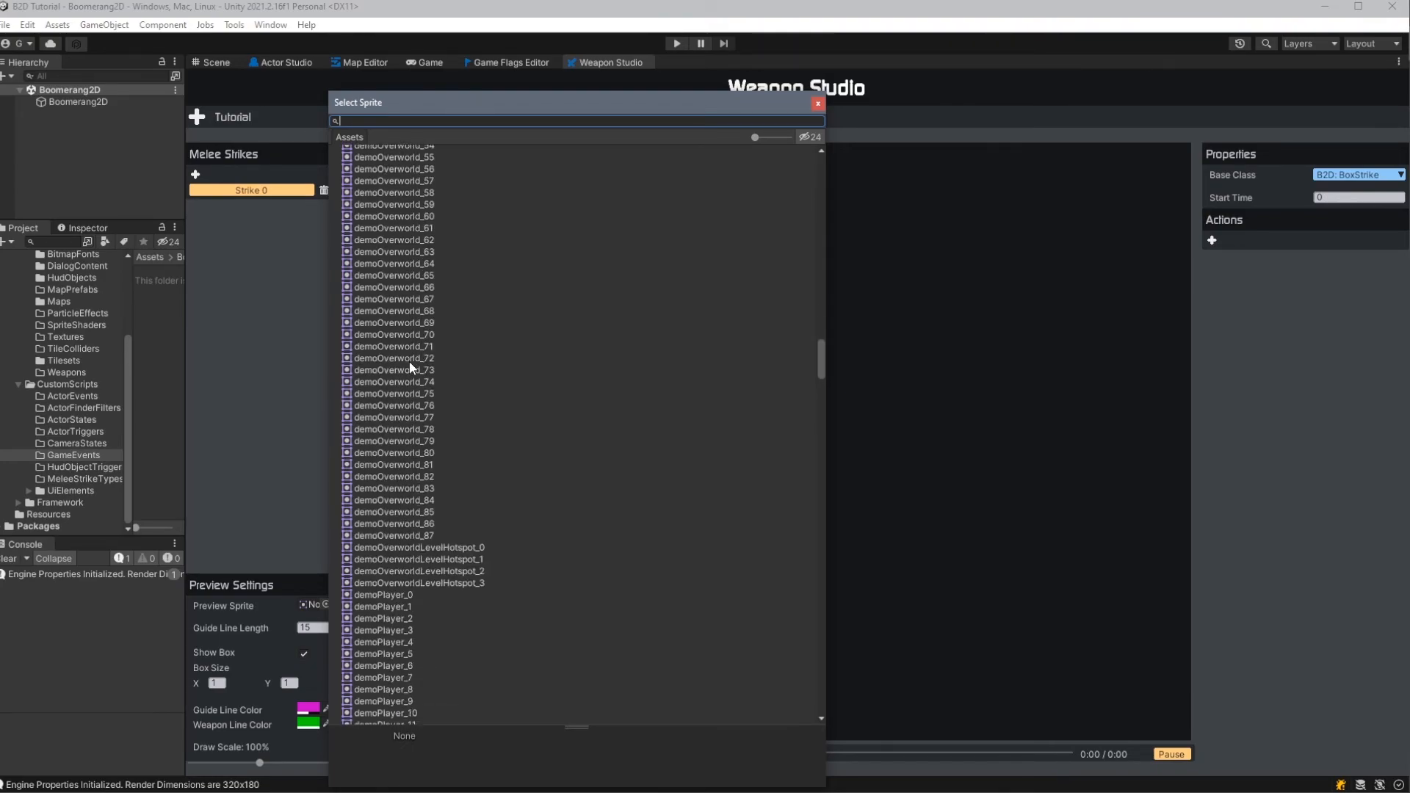
double_click(409, 286)
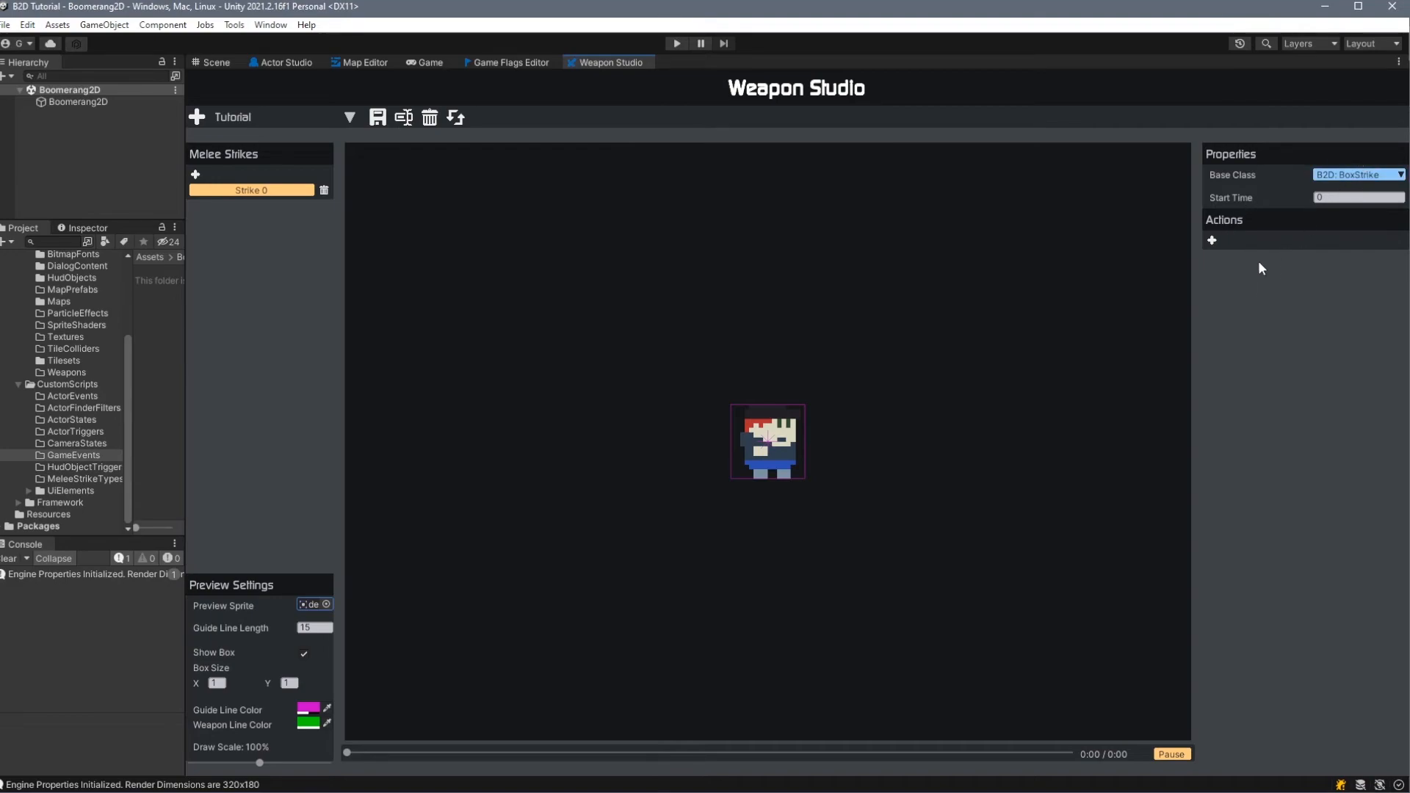
- Keep Strike 0's base class as BoxStrike and add an action with duration 1, constant width 0.25 and constant height 2
click(1350, 180)
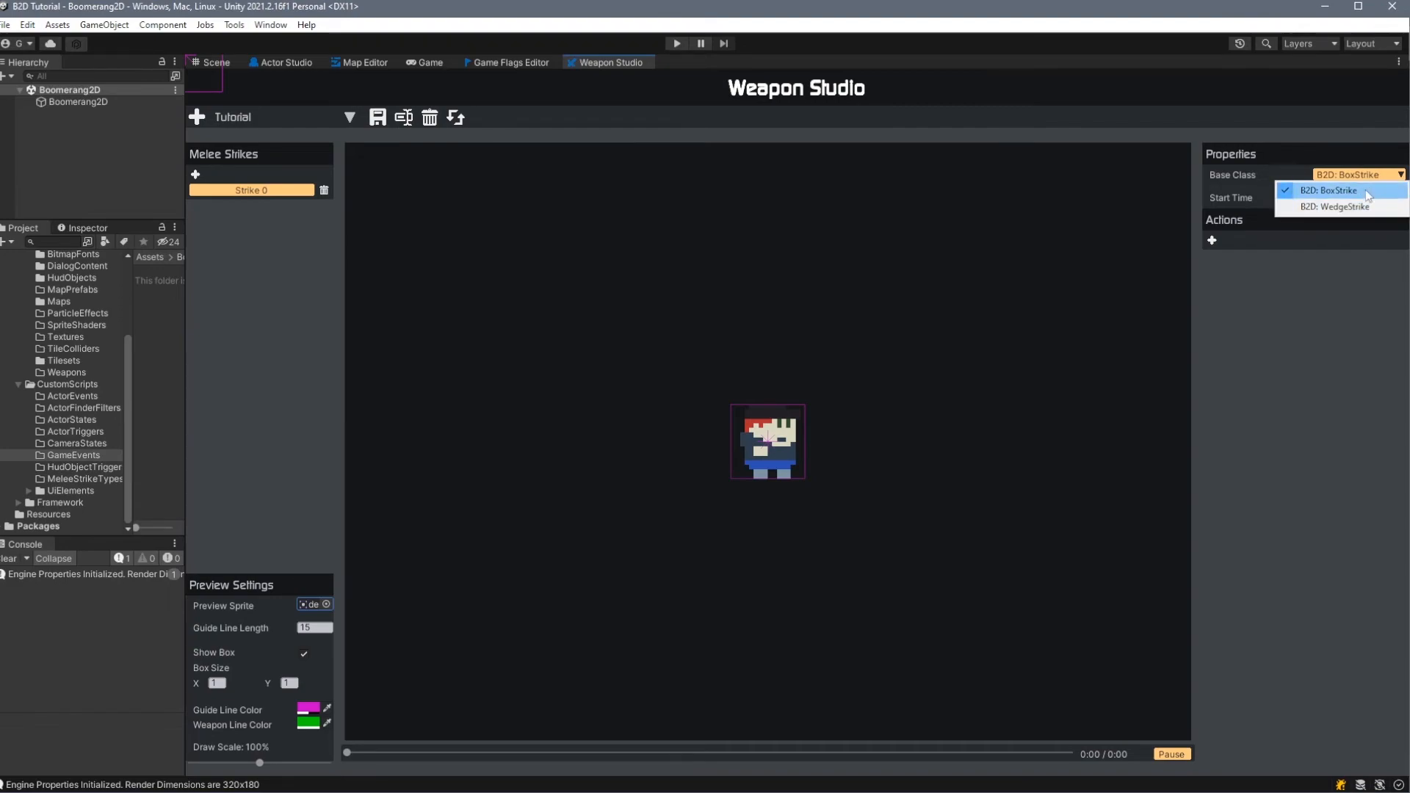
click(1305, 234)
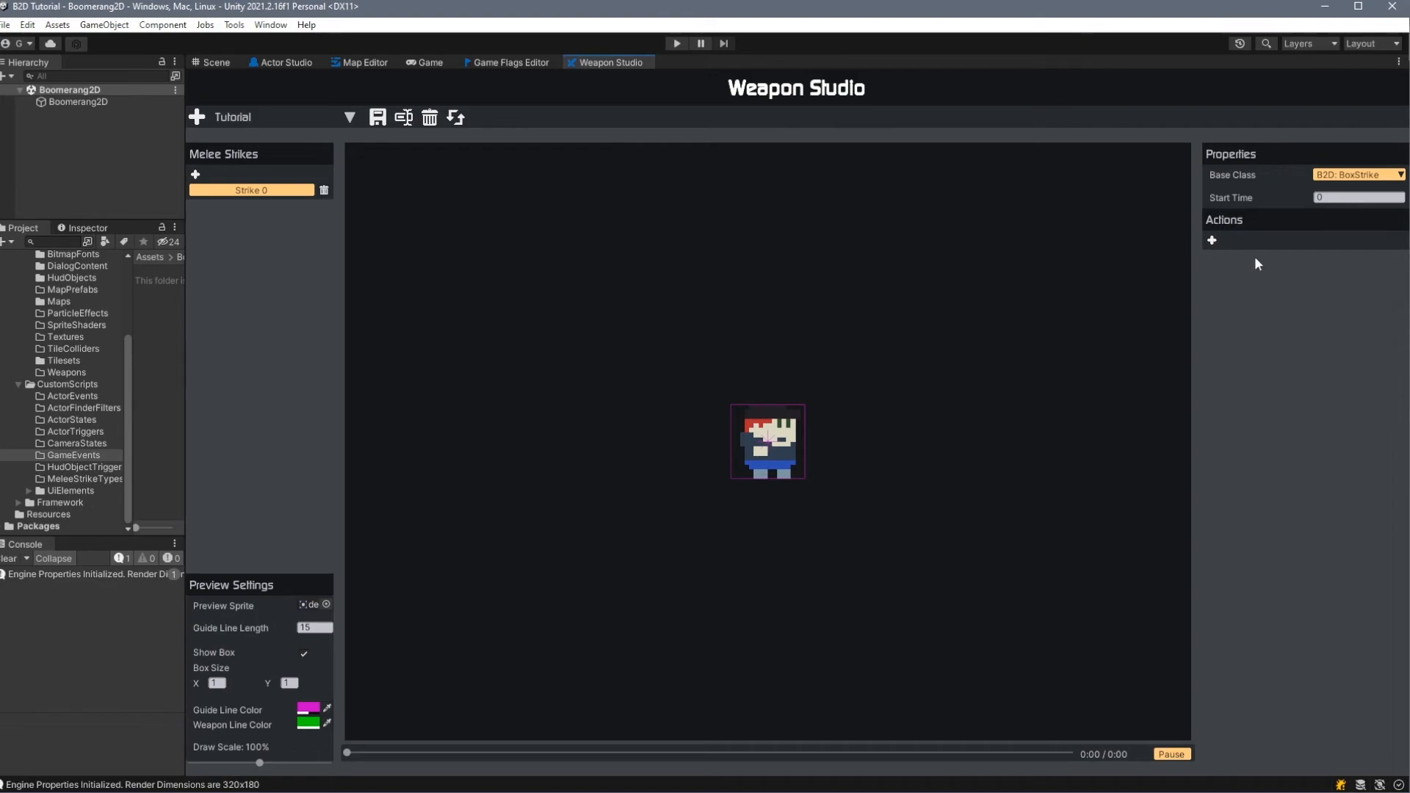
click(1212, 241)
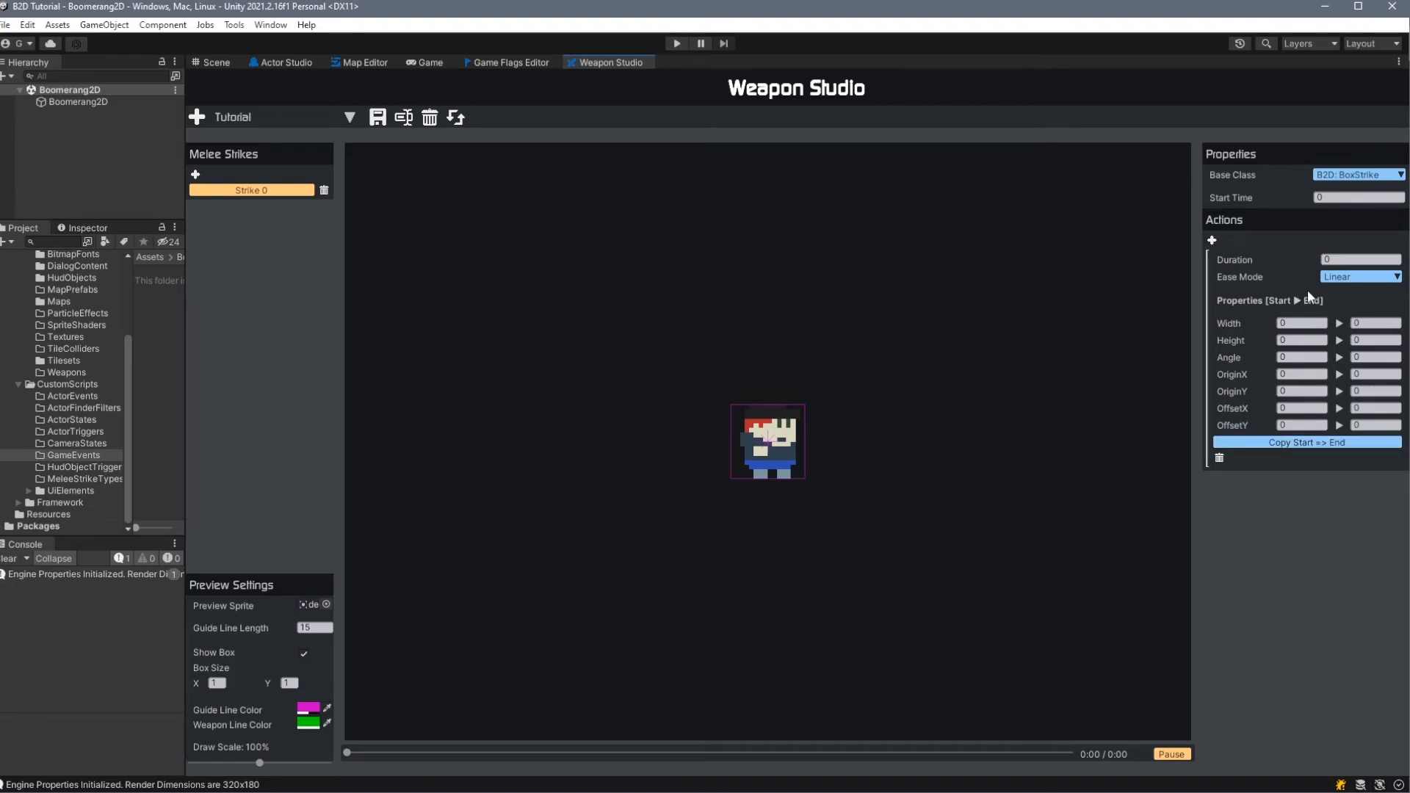
click(1326, 259)
text(1)
click(1313, 323)
text(0.25.25)
click(1298, 339)
text(1)
key(Tab)
text(1)
- Make the box strike's first action sweep from a start angle of 180 to an end angle of 0
click(1304, 357)
text(180)
key(Tab)
text(90)
click(1380, 358)
text(0)
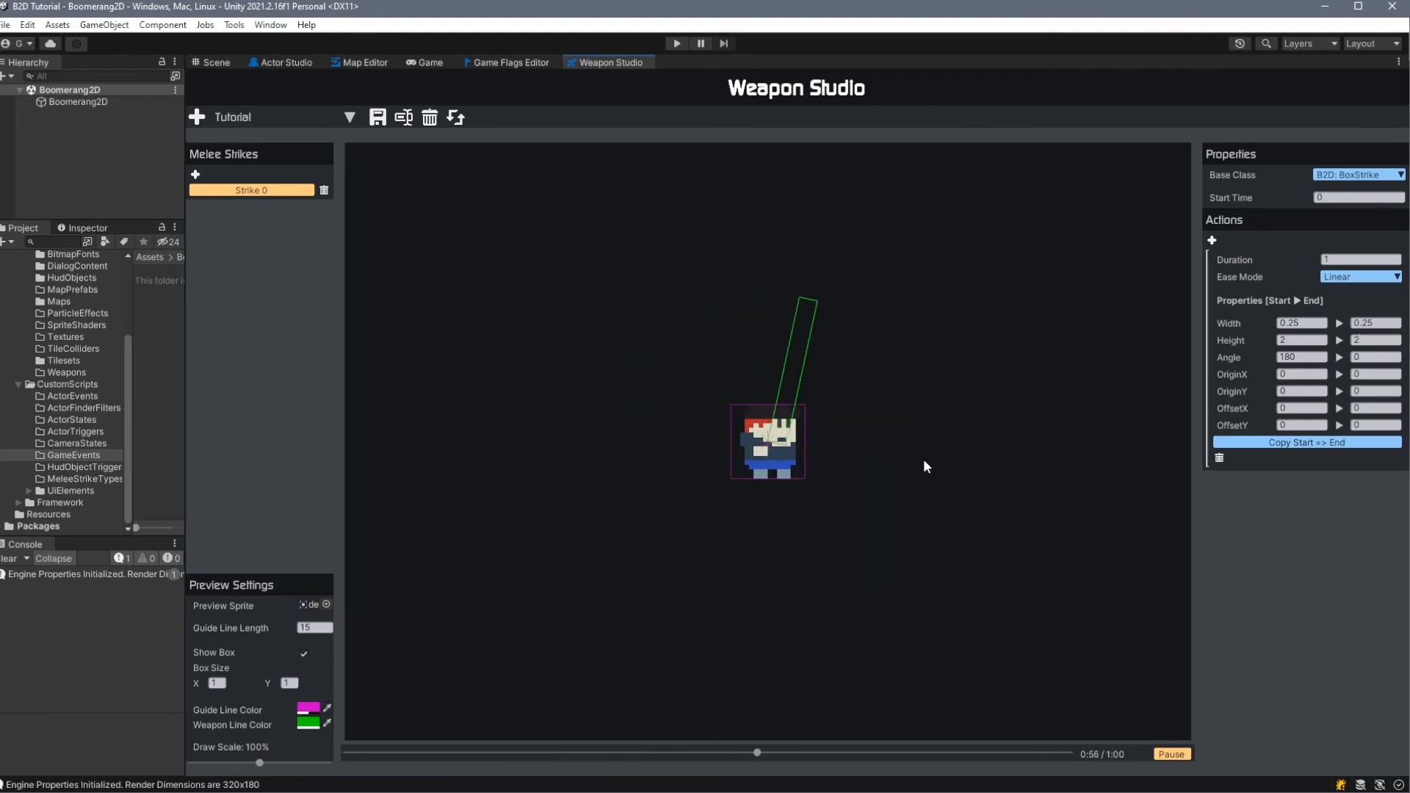
- Add a second action to Strike 0 with duration 2, start width 0.25 and start height 2, leaving the end sizes at 0
click(1213, 240)
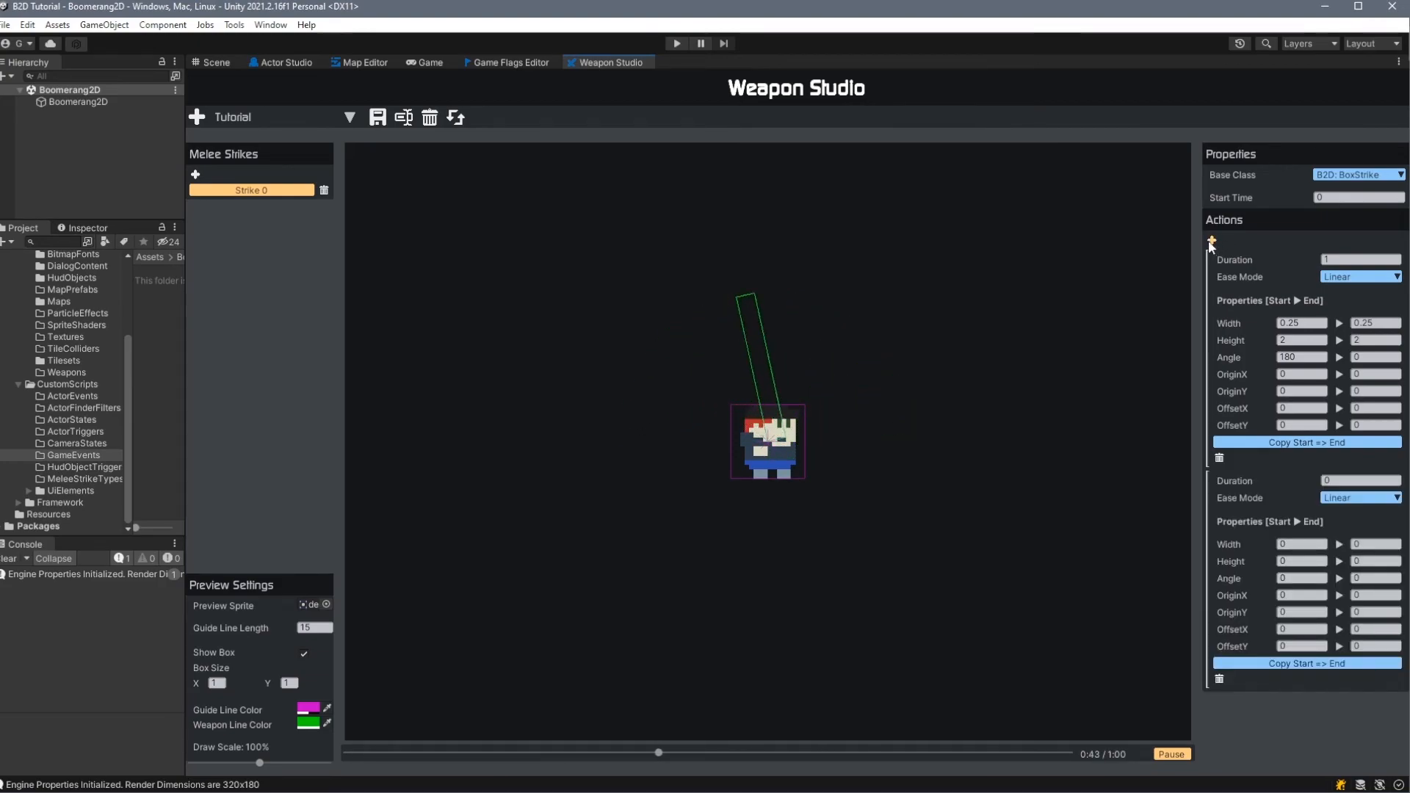
text(2)
click(1307, 545)
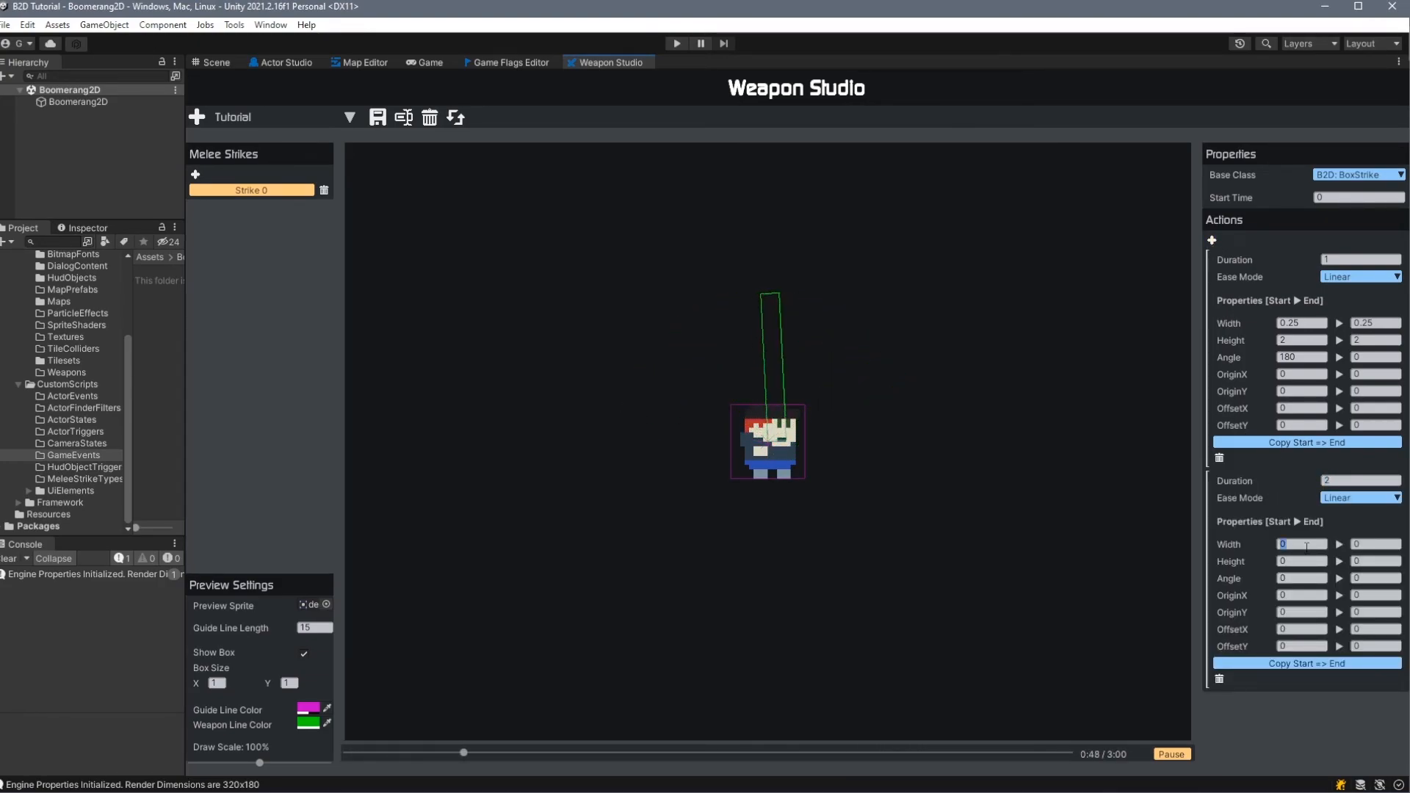
text(0.25)
key(Tab)
key(Tab)
text(2)
key(Tab)
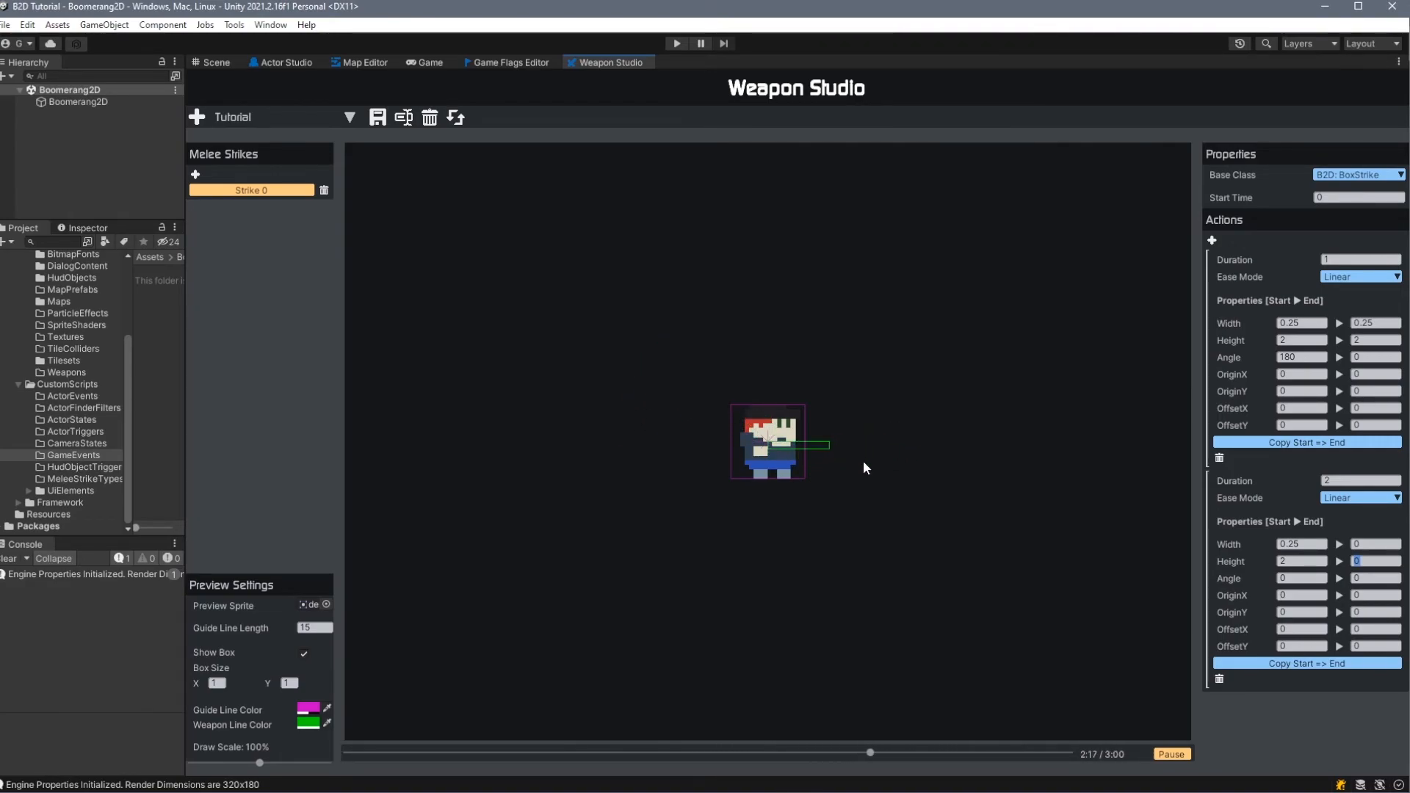
- Add a second melee strike and set its base class to WedgeStrike
click(195, 175)
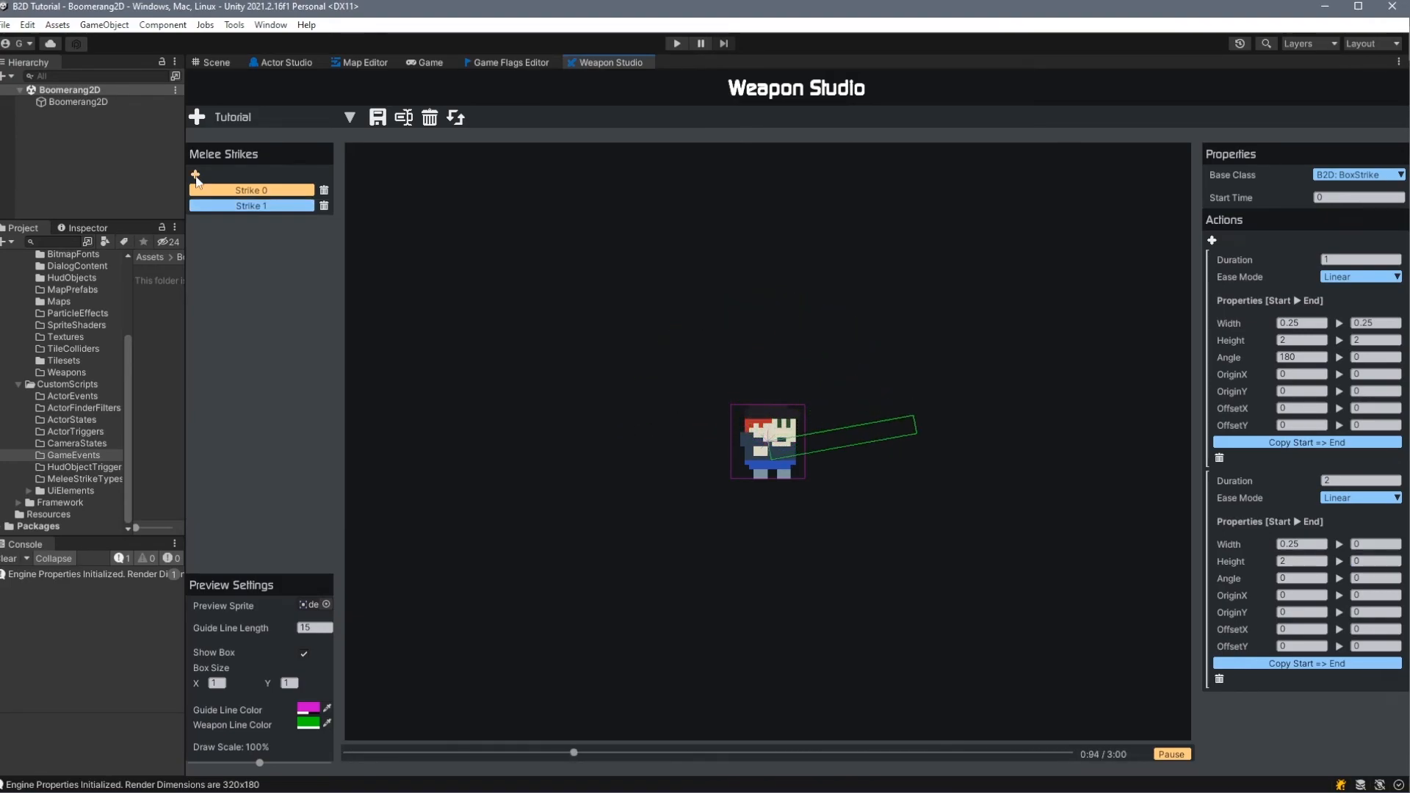
click(252, 207)
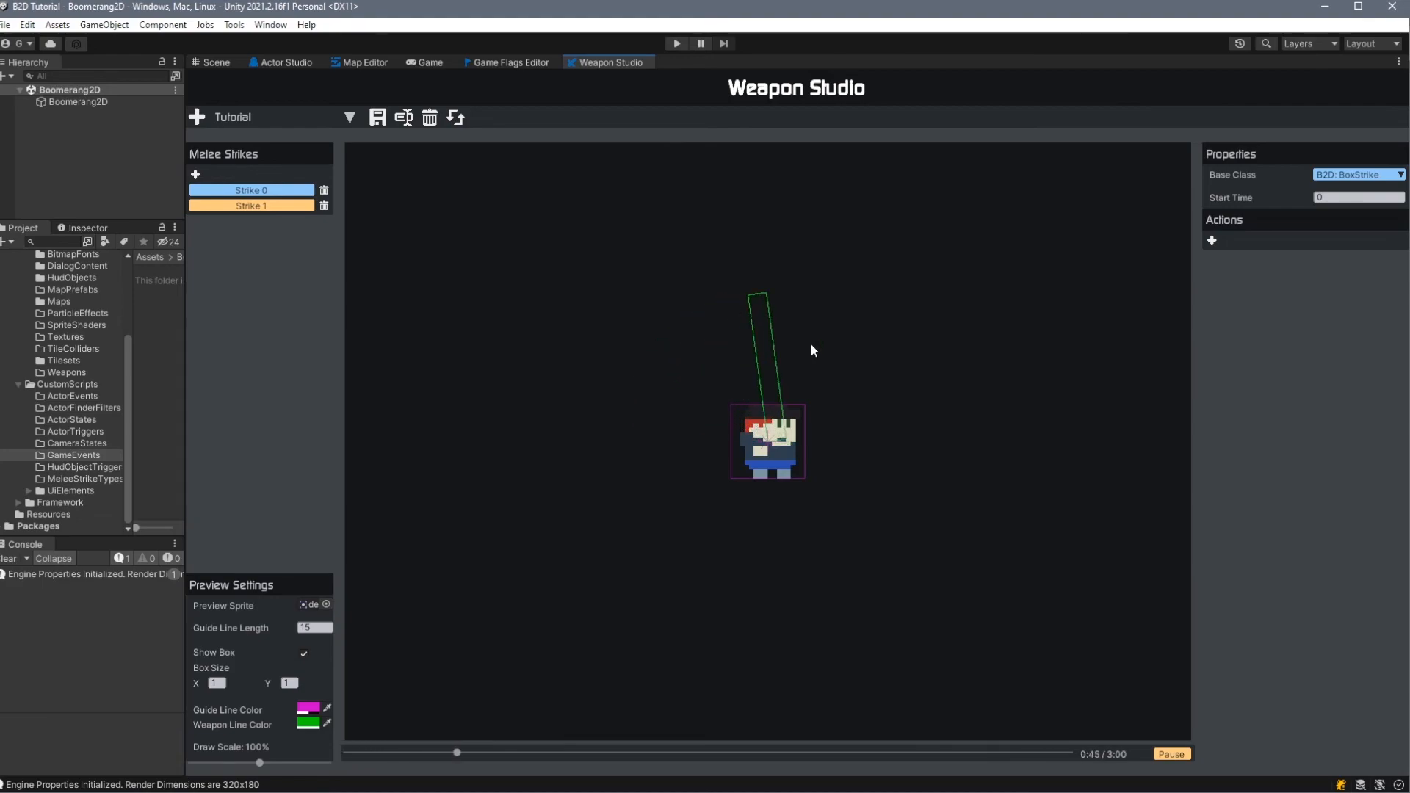
click(1333, 175)
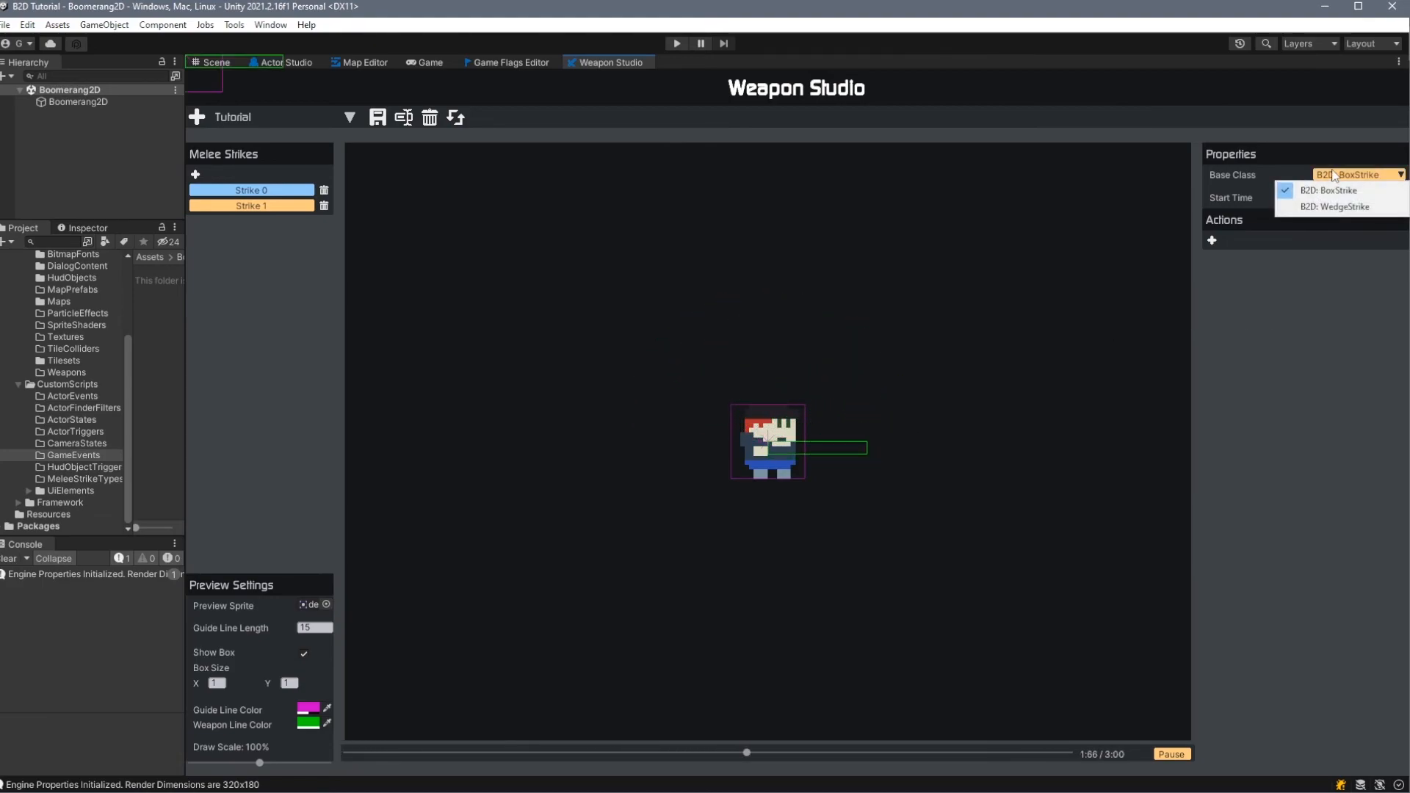
click(1346, 207)
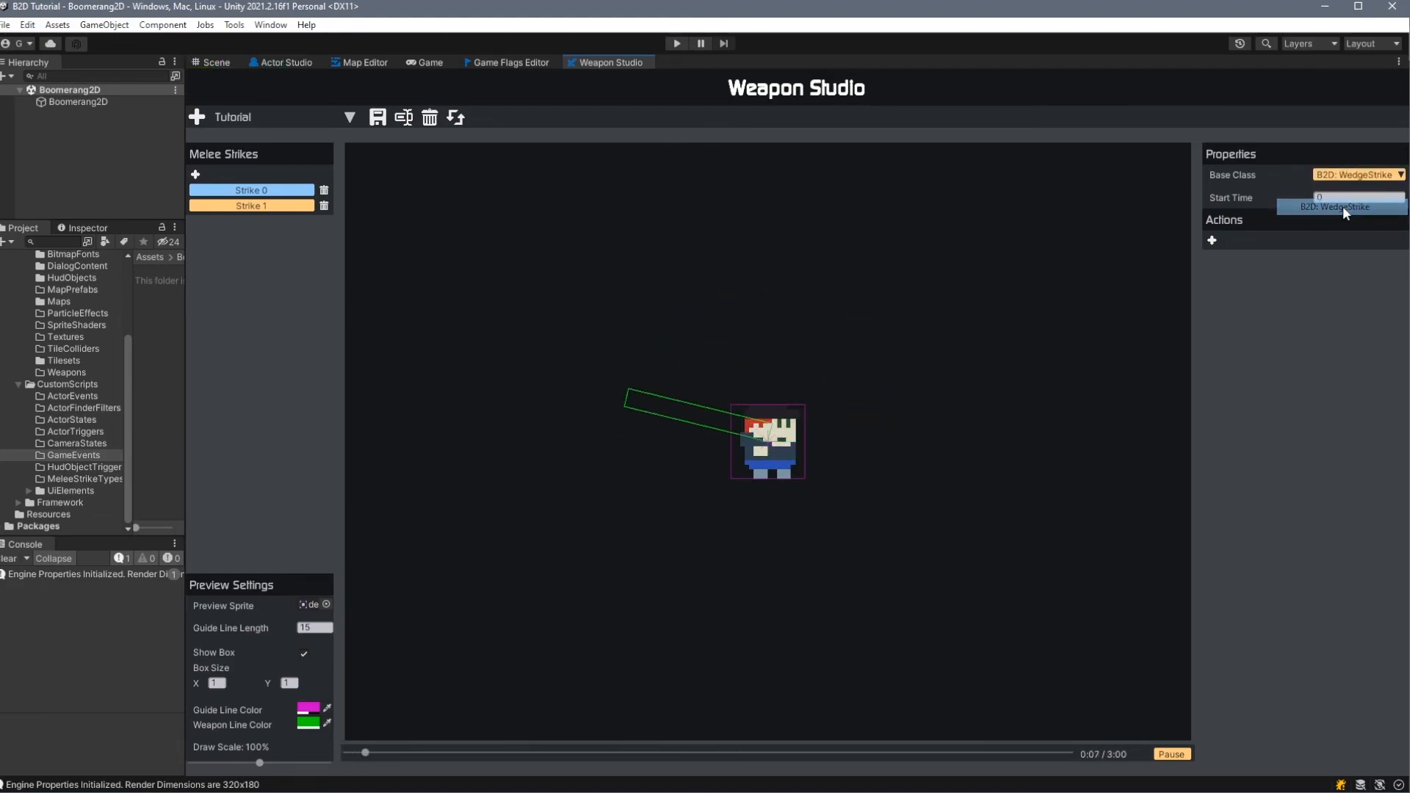
- Add an action to the wedge strike with duration 2, radius 1 and width 360 at both start and end
click(1212, 241)
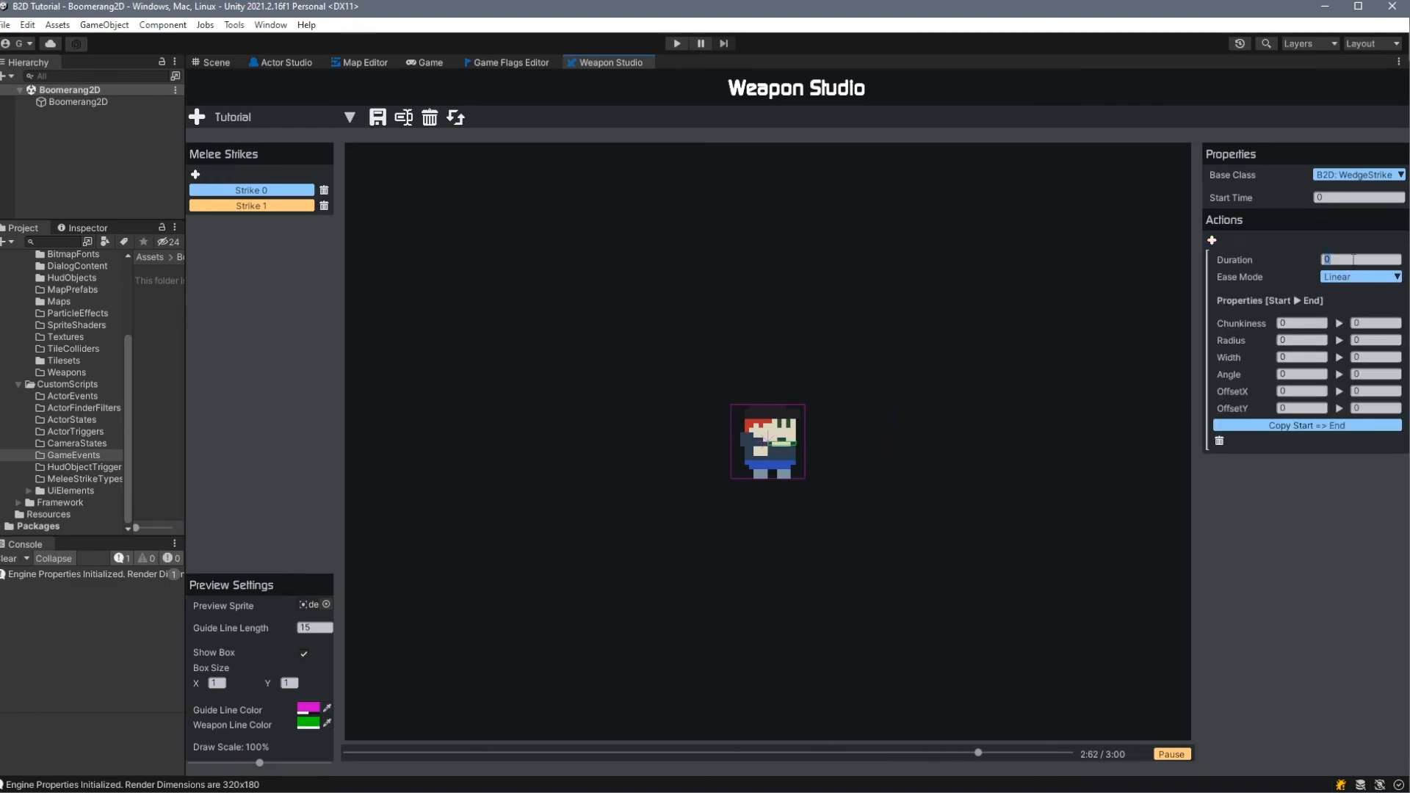
text(2)
key(Tab)
key(Tab)
text(1)
key(Tab)
text(1)
text(360)
key(Tab)
text(360)
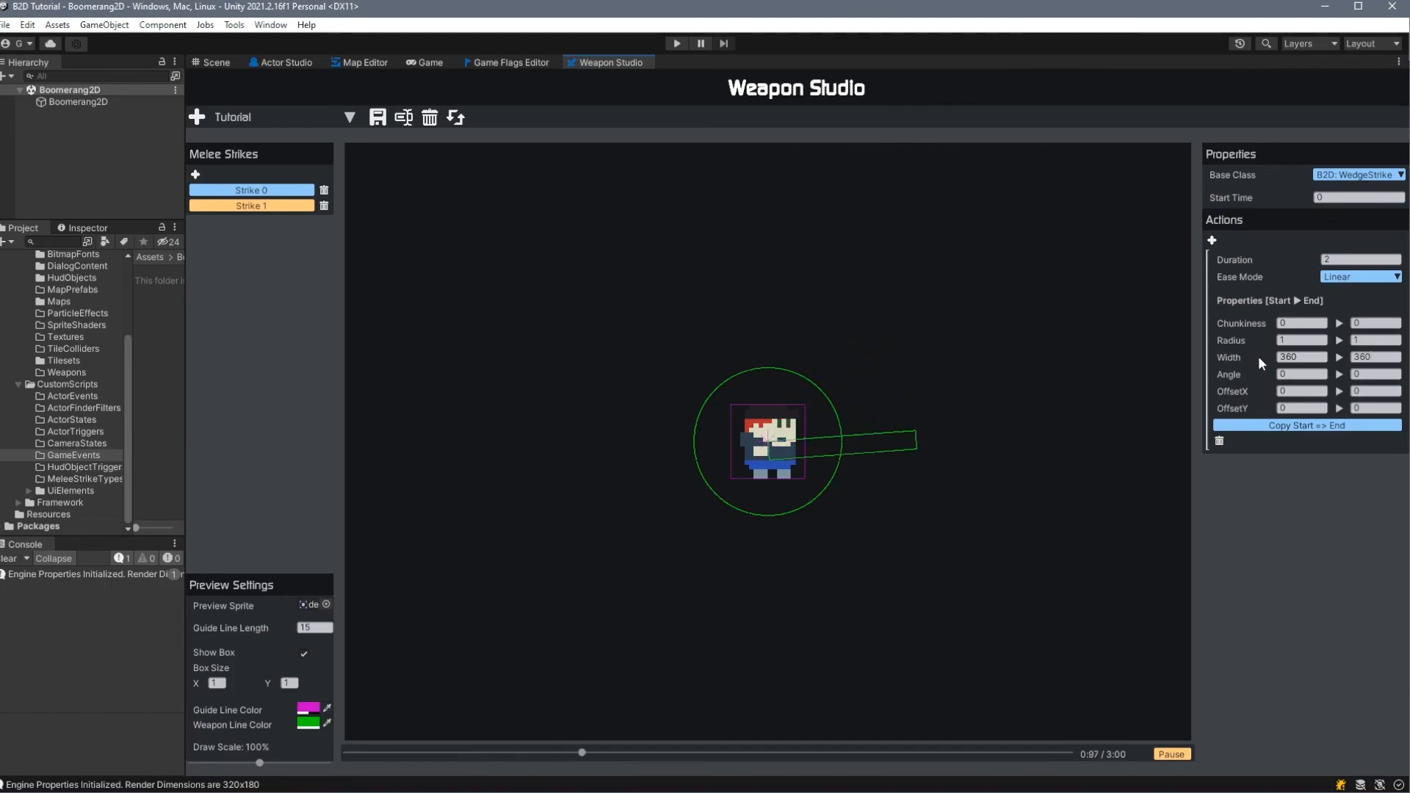
- Try a width of 45 at start and end of the wedge strike's action, and restore both widths to 360
click(1306, 358)
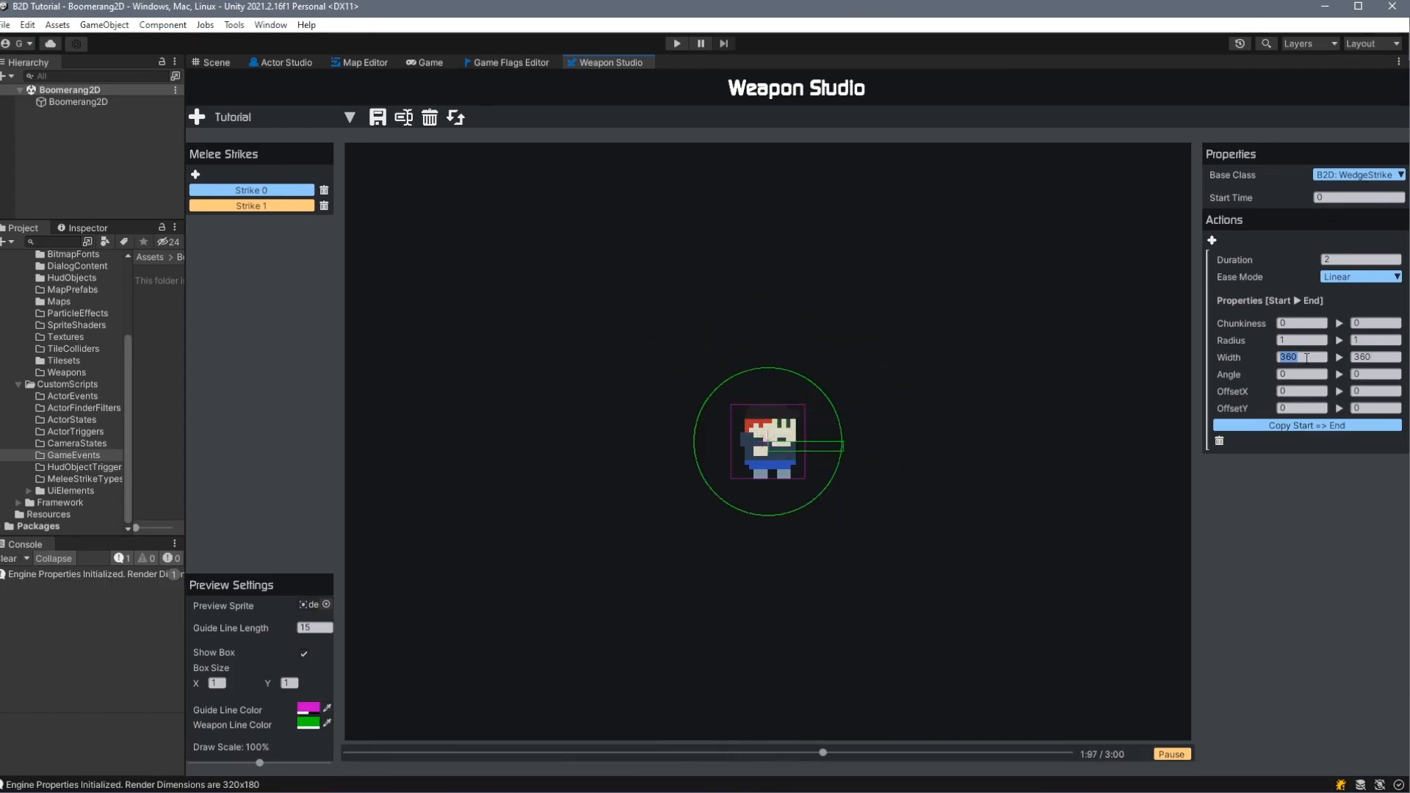
text(45)
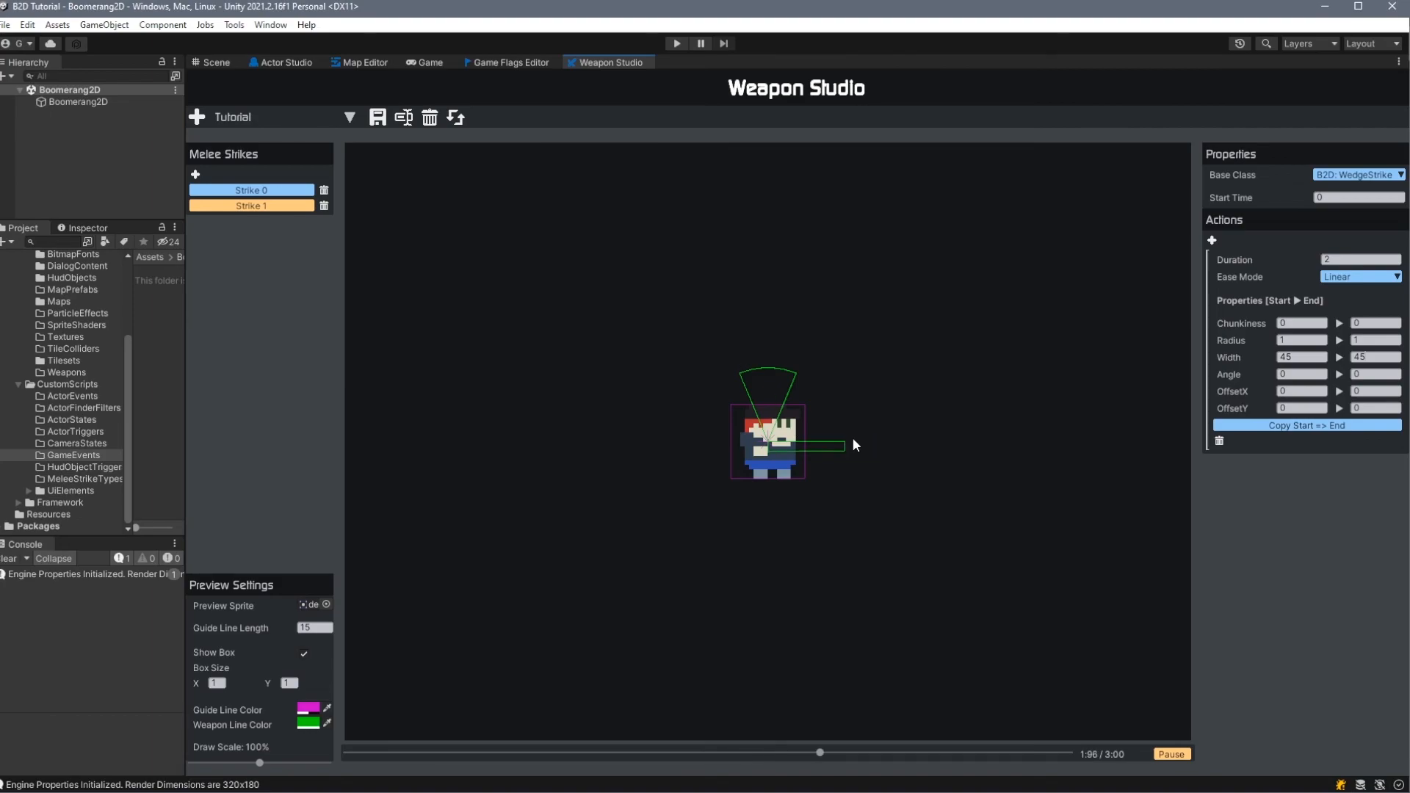
click(1302, 357)
text(360)
key(Tab)
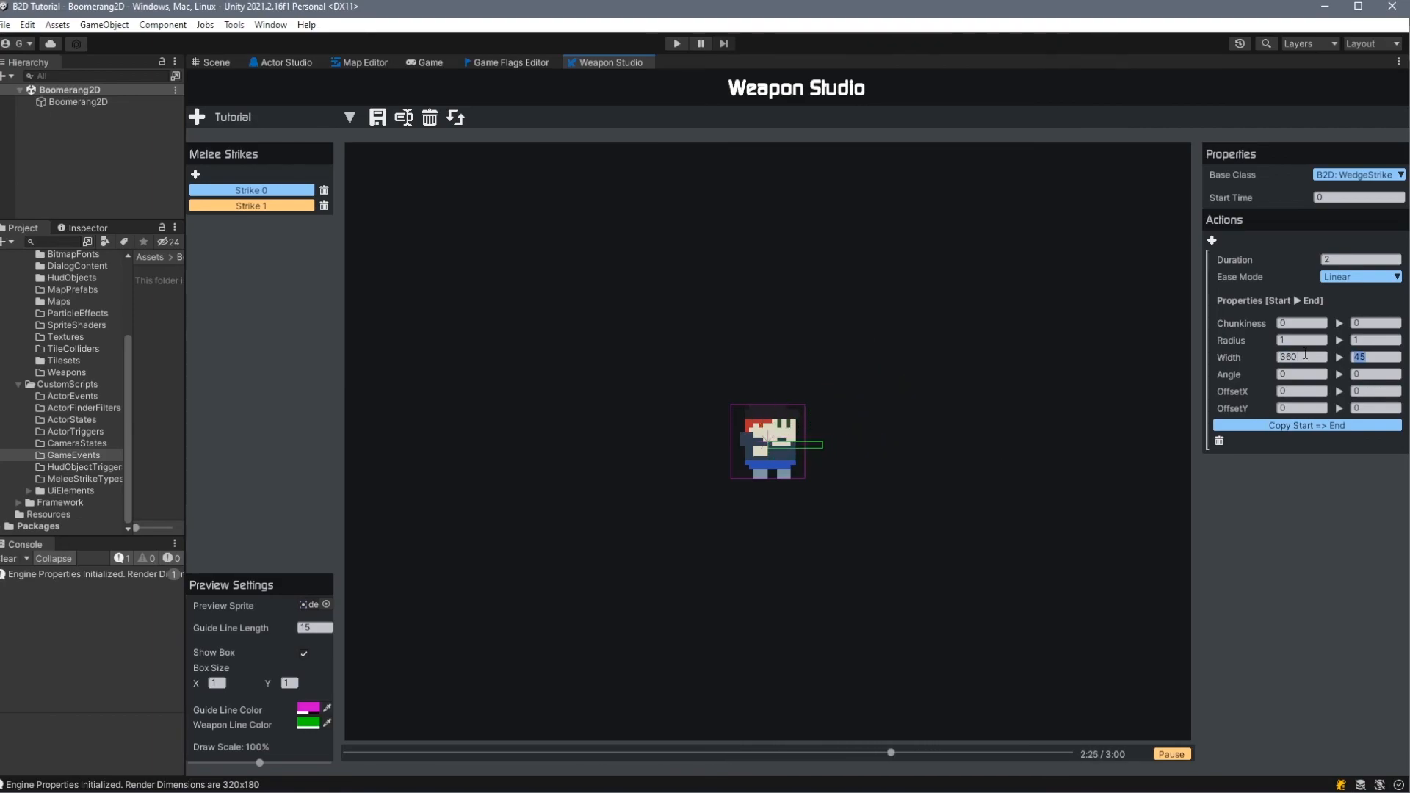
- Make the wedge strike's radius grow from 0 at the start to 3 at the end
click(1370, 340)
text(3)
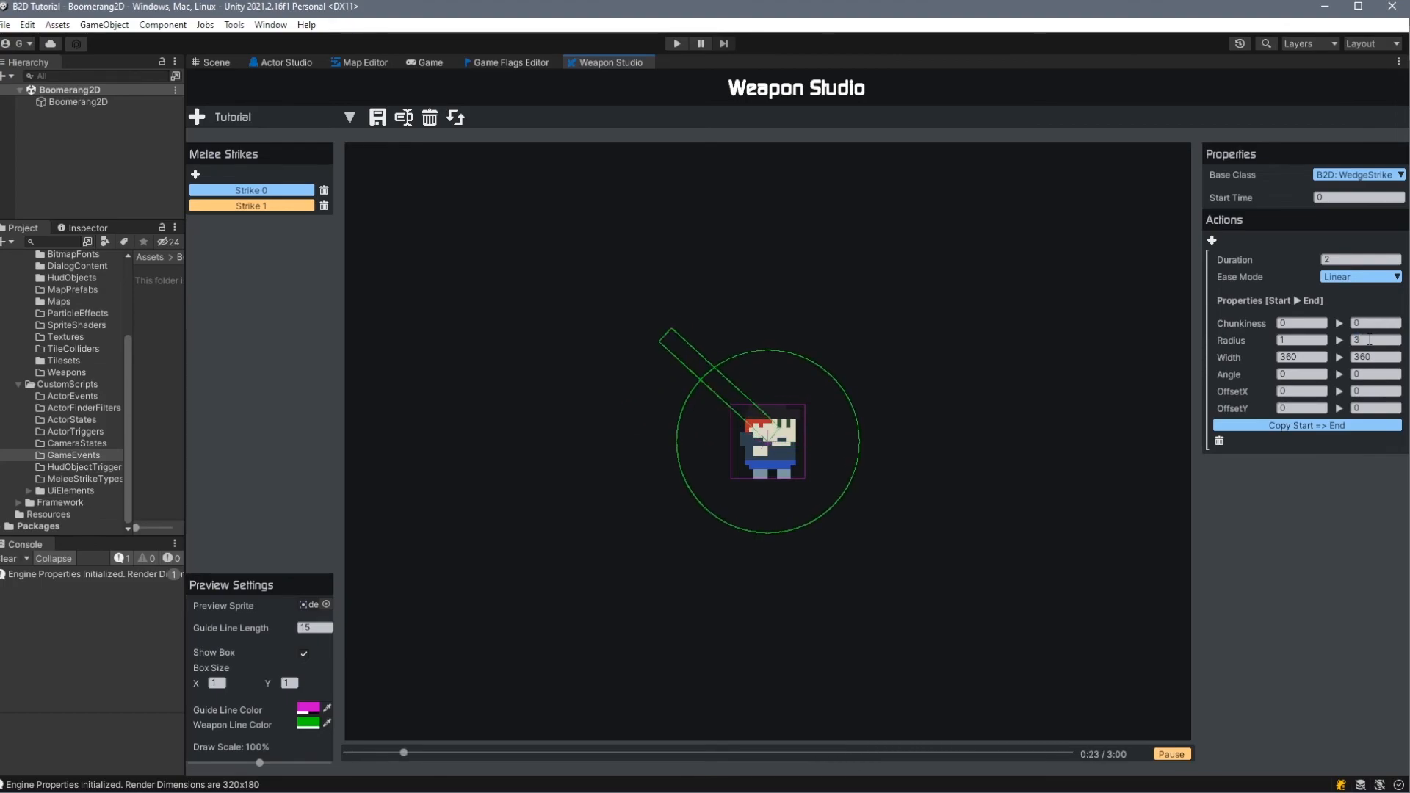
click(1294, 342)
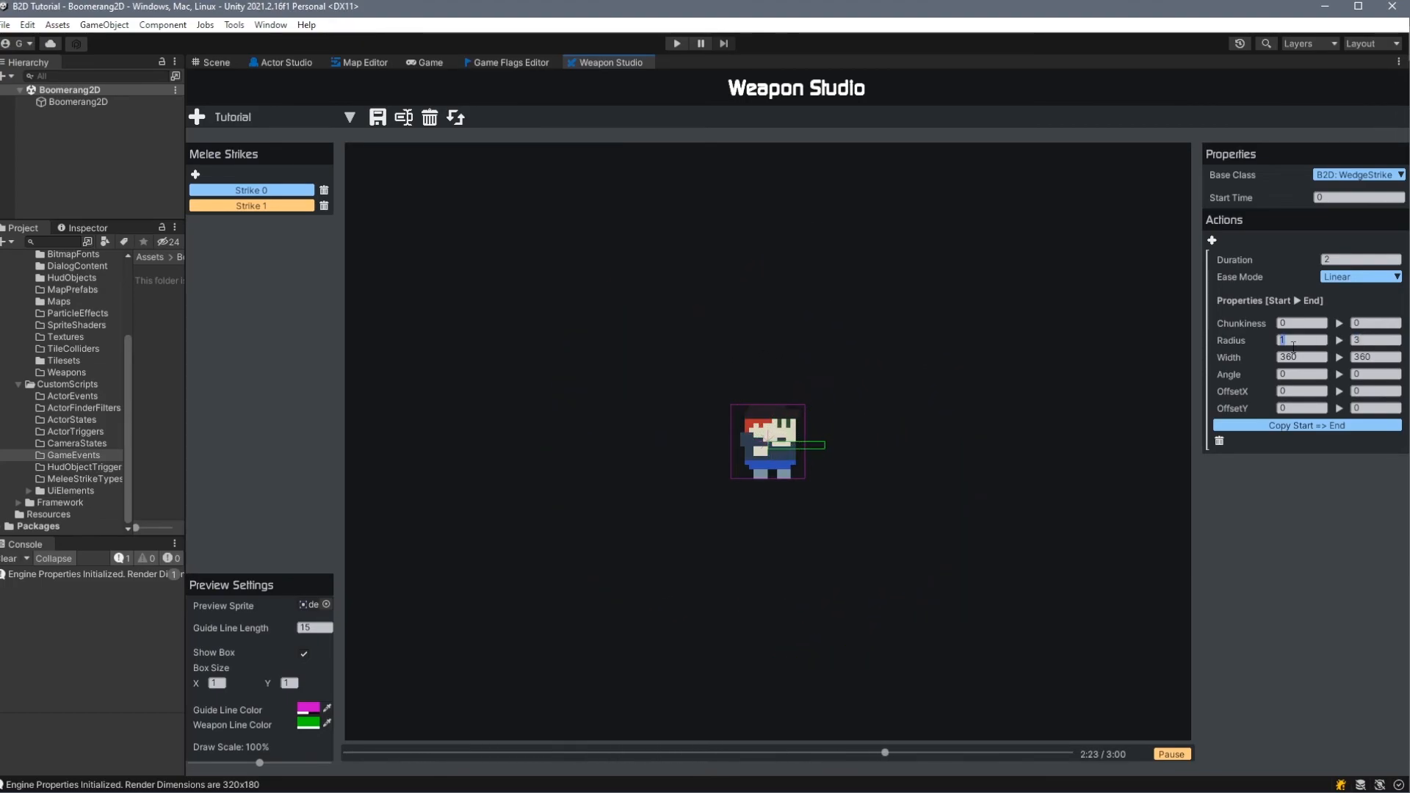
- Try the ElasticEaseInOut ease mode on the wedge strike's action, and settle on BounceEaseInOut
click(1330, 278)
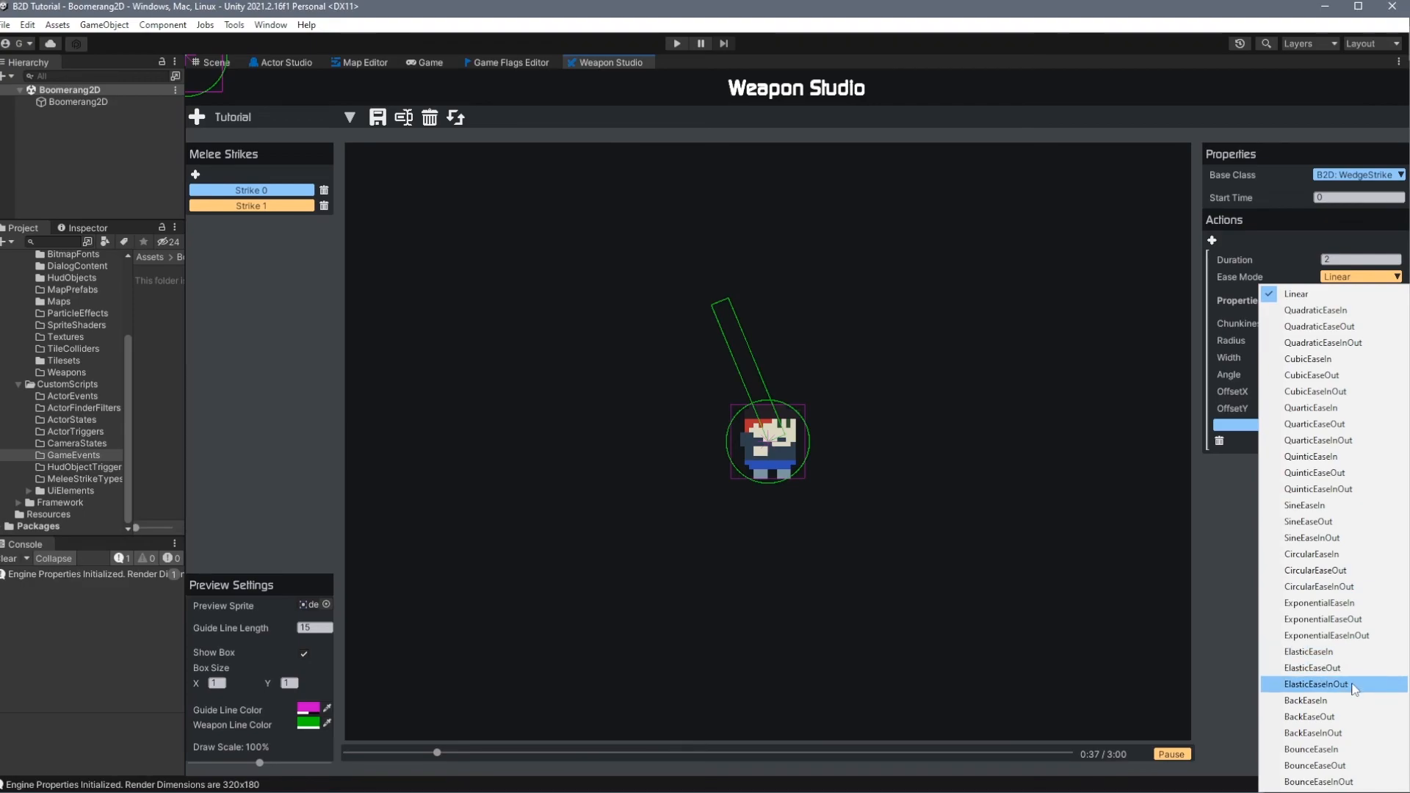
click(1317, 684)
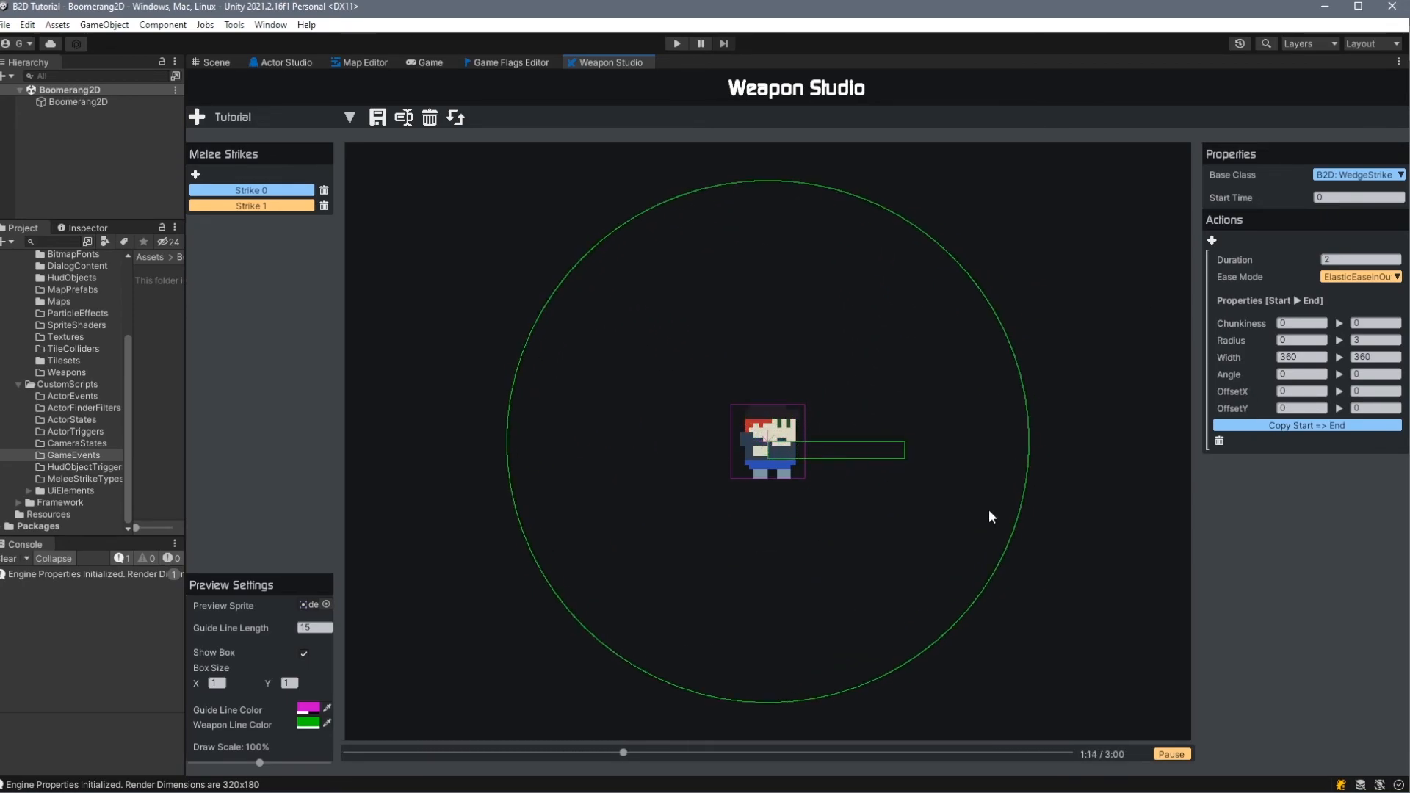
click(1360, 277)
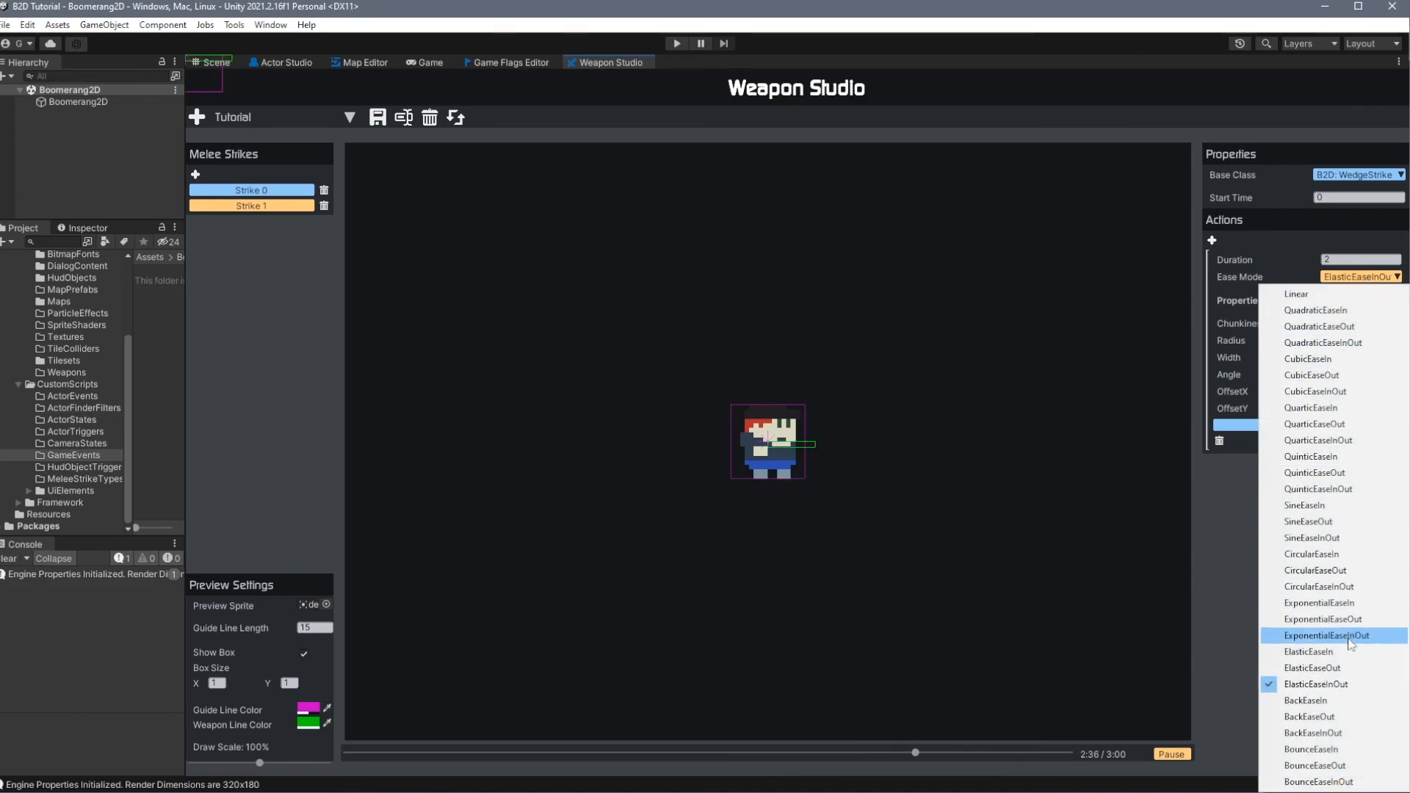
click(1322, 781)
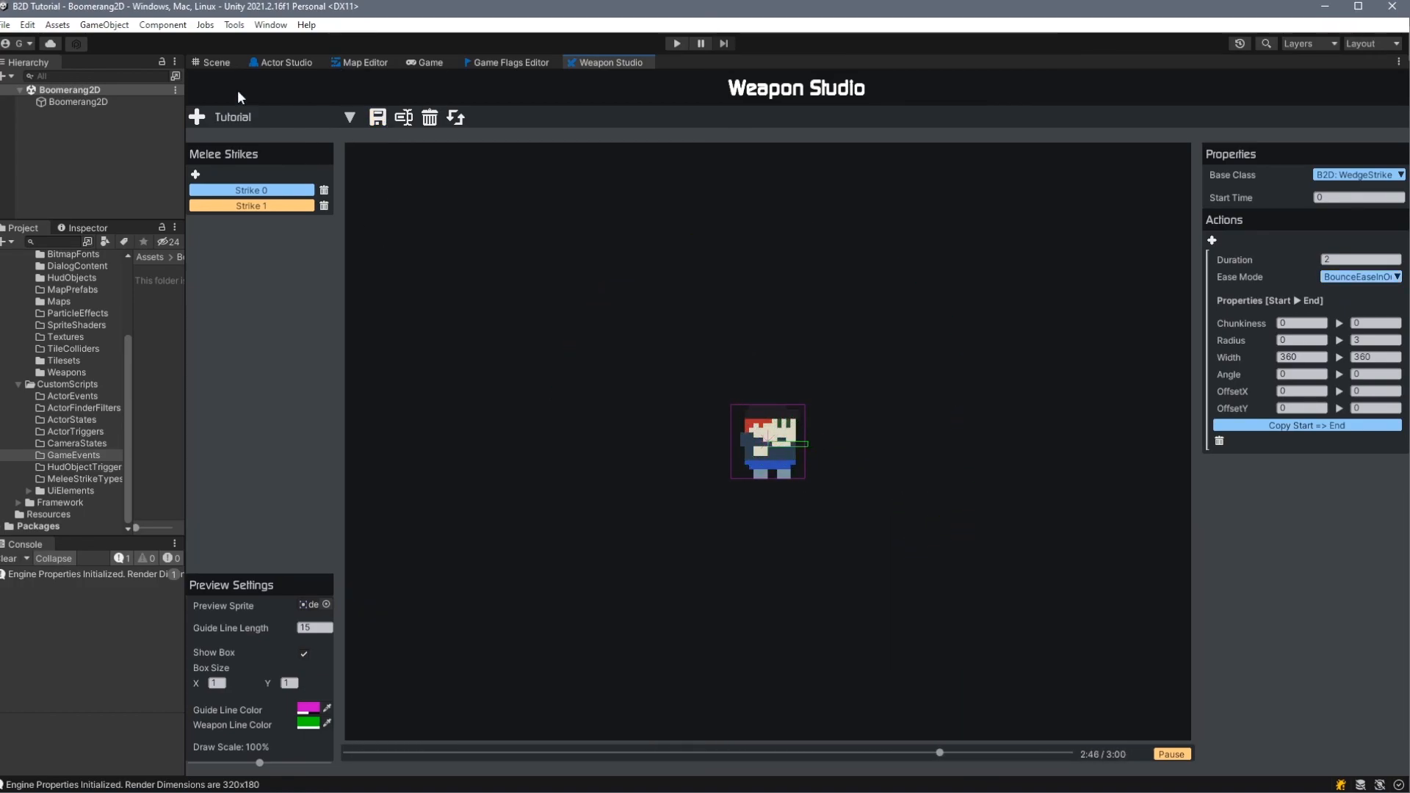
- Rebuild the Boomerang2D reference database to register the Tutorial weapon
click(233, 28)
mouse_move(302, 42)
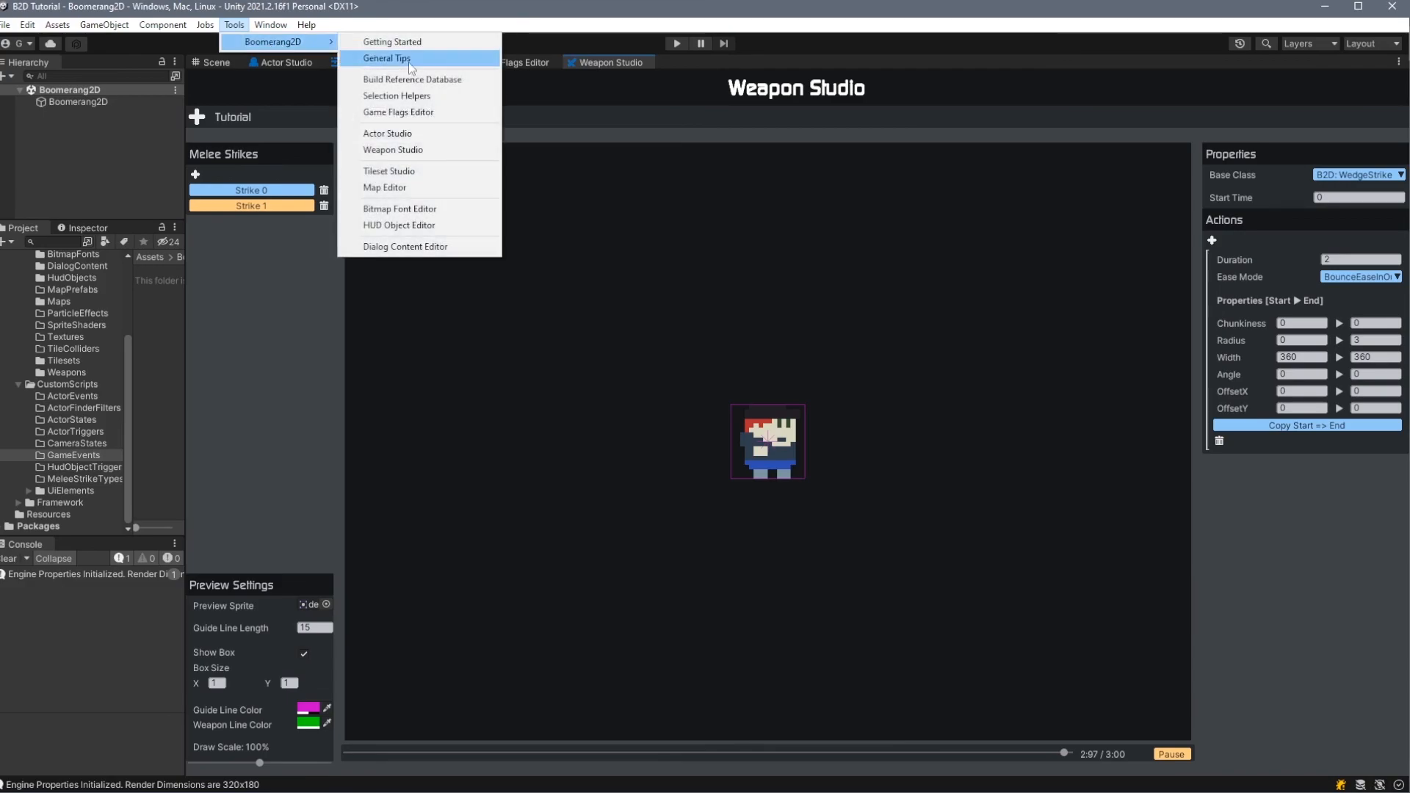
click(433, 81)
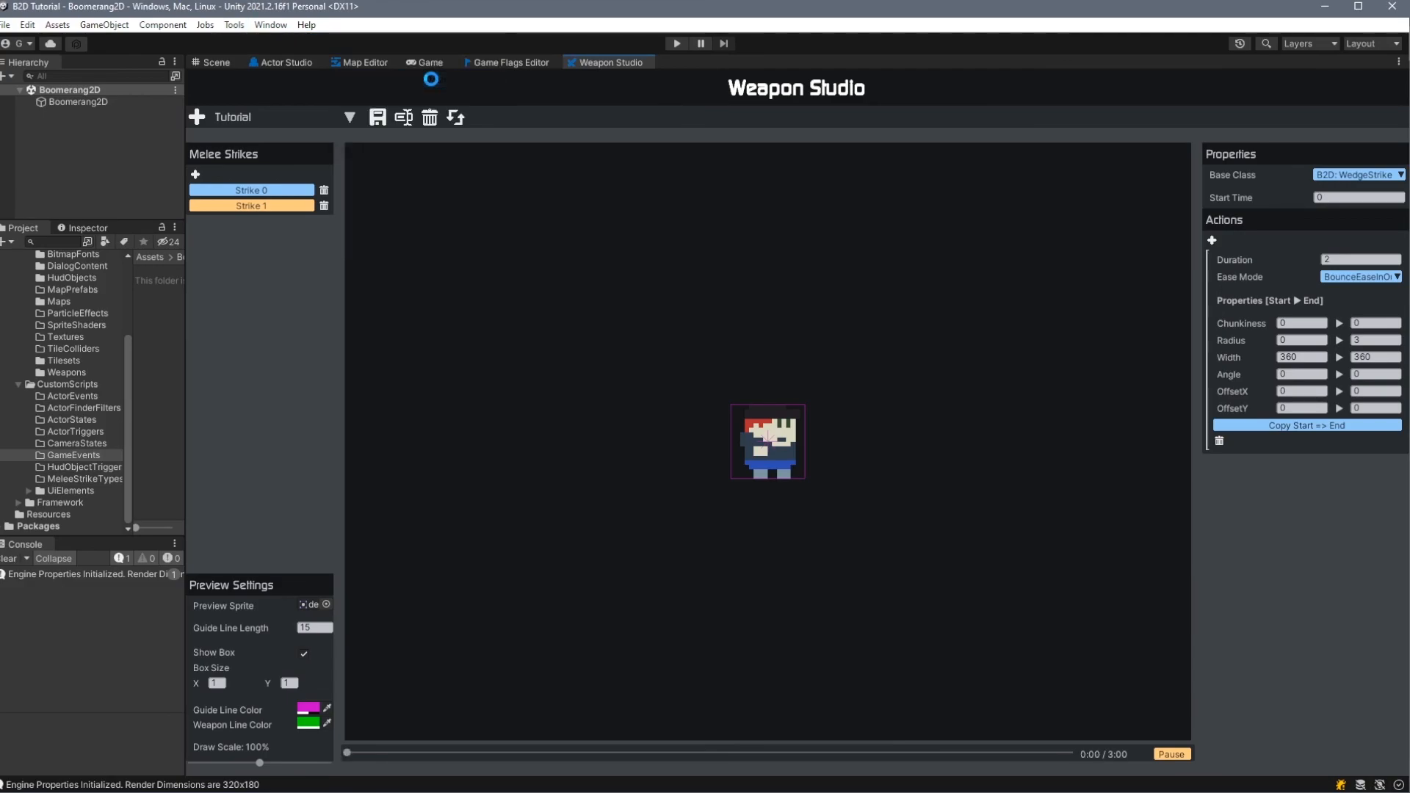
- Refresh the Actor Studio and attach the Tutorial weapon to the demoPlayer actor
click(297, 60)
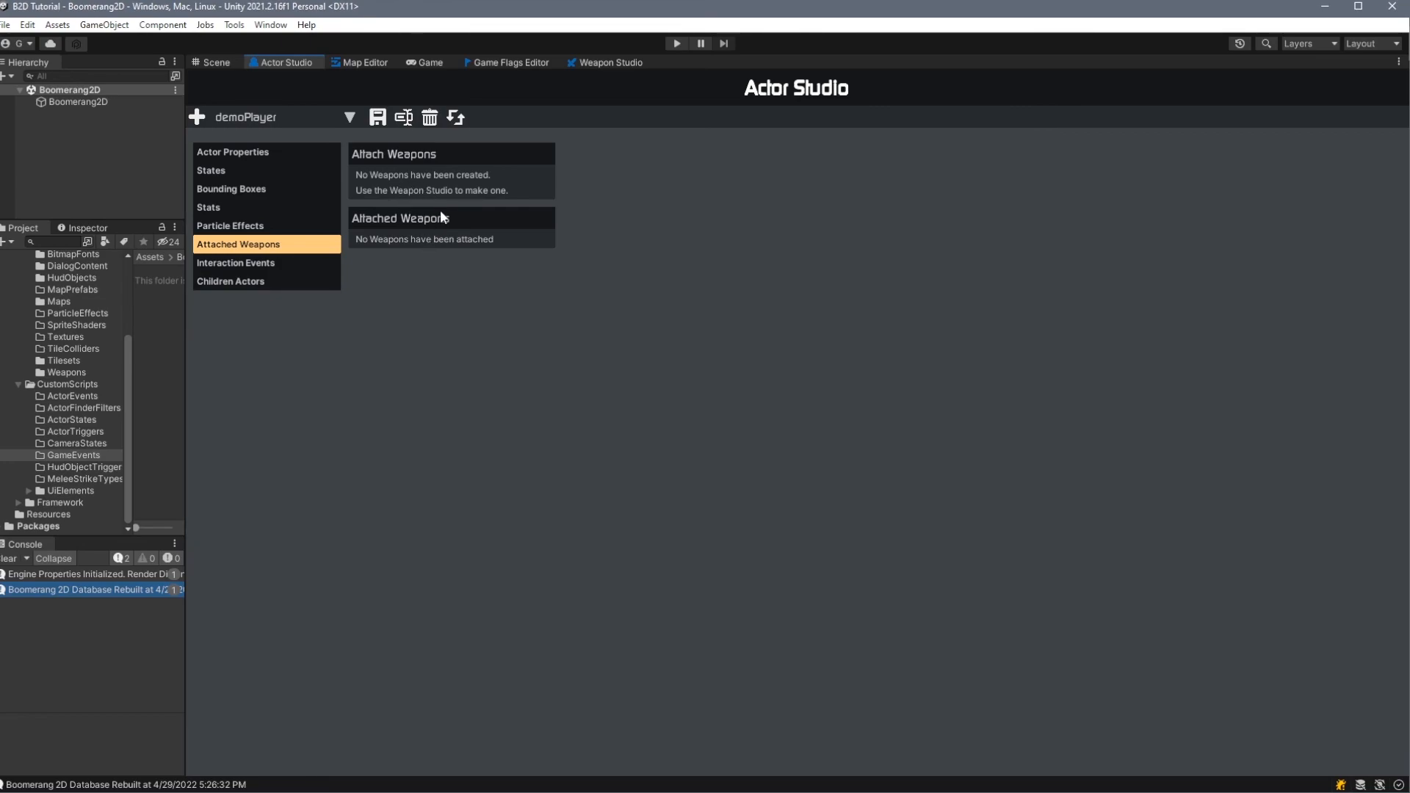
click(457, 117)
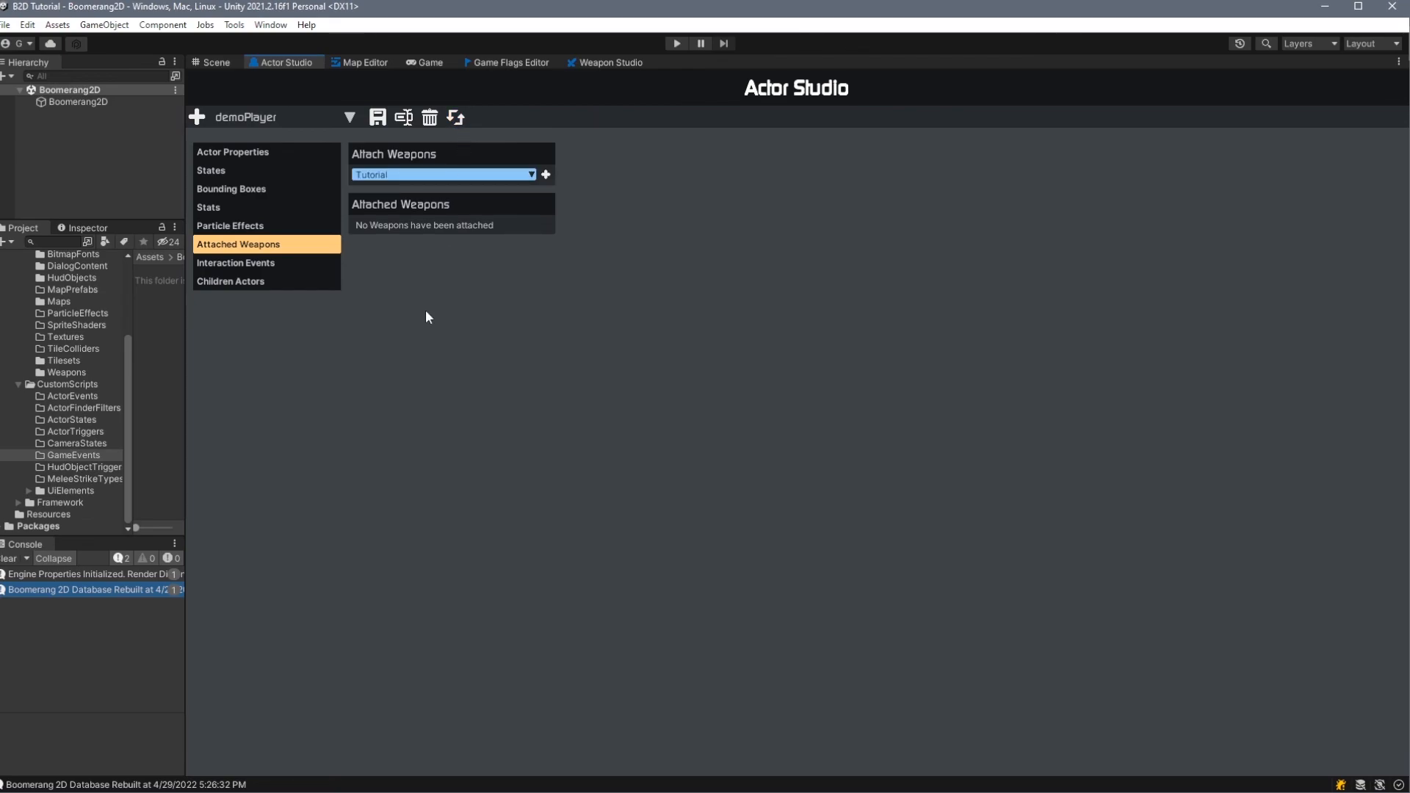
click(393, 191)
click(546, 175)
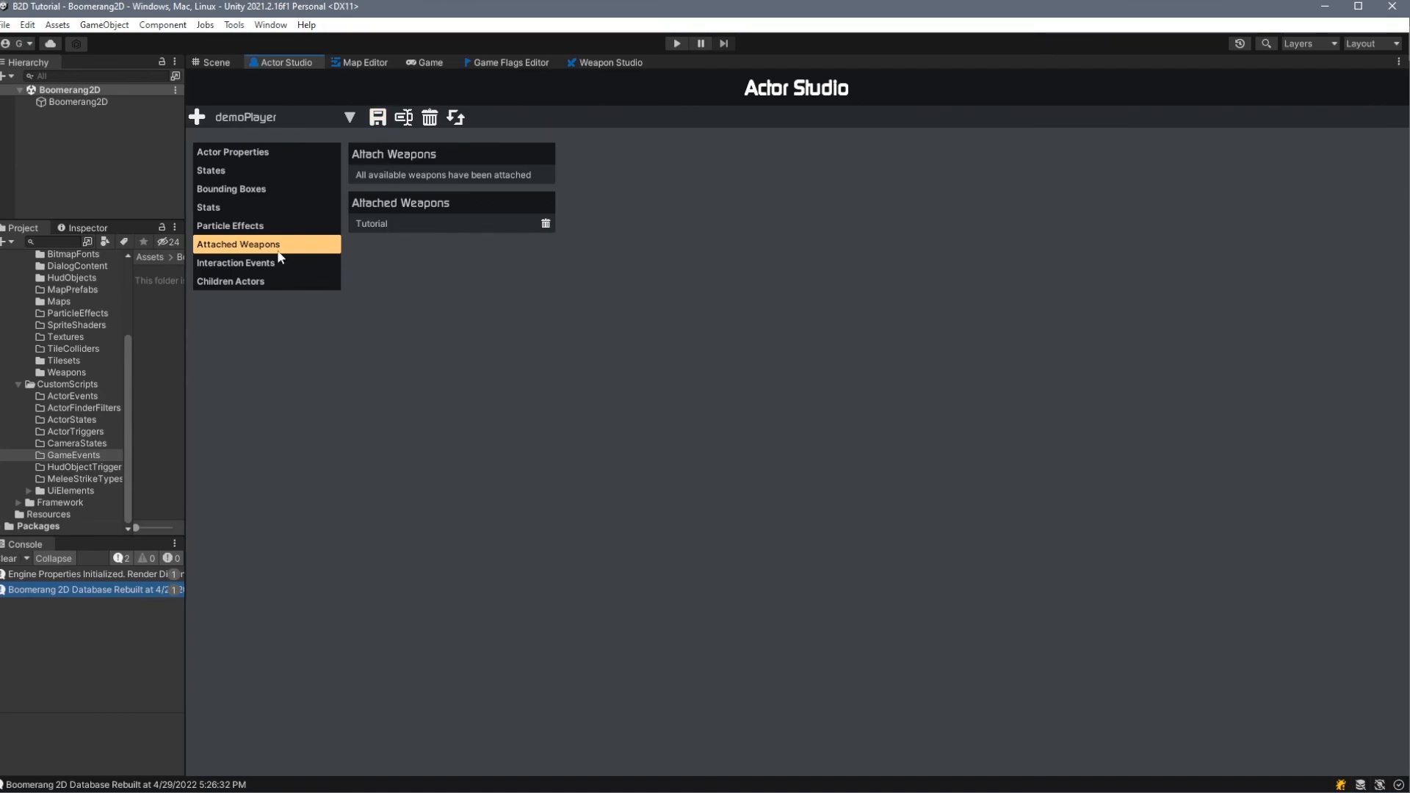
- Add a weapon trigger for the Tutorial weapon to demoPlayer's idle state
click(213, 172)
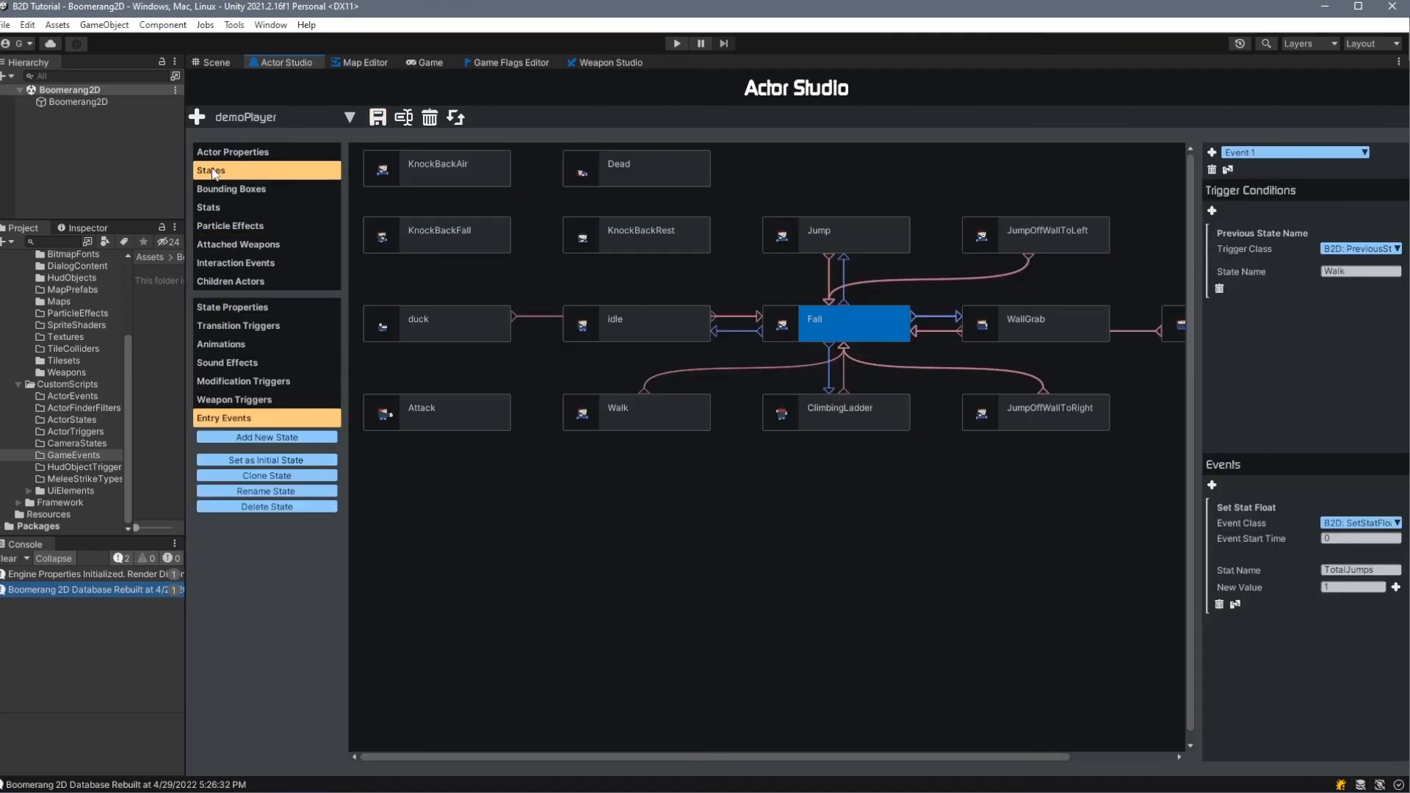
click(660, 318)
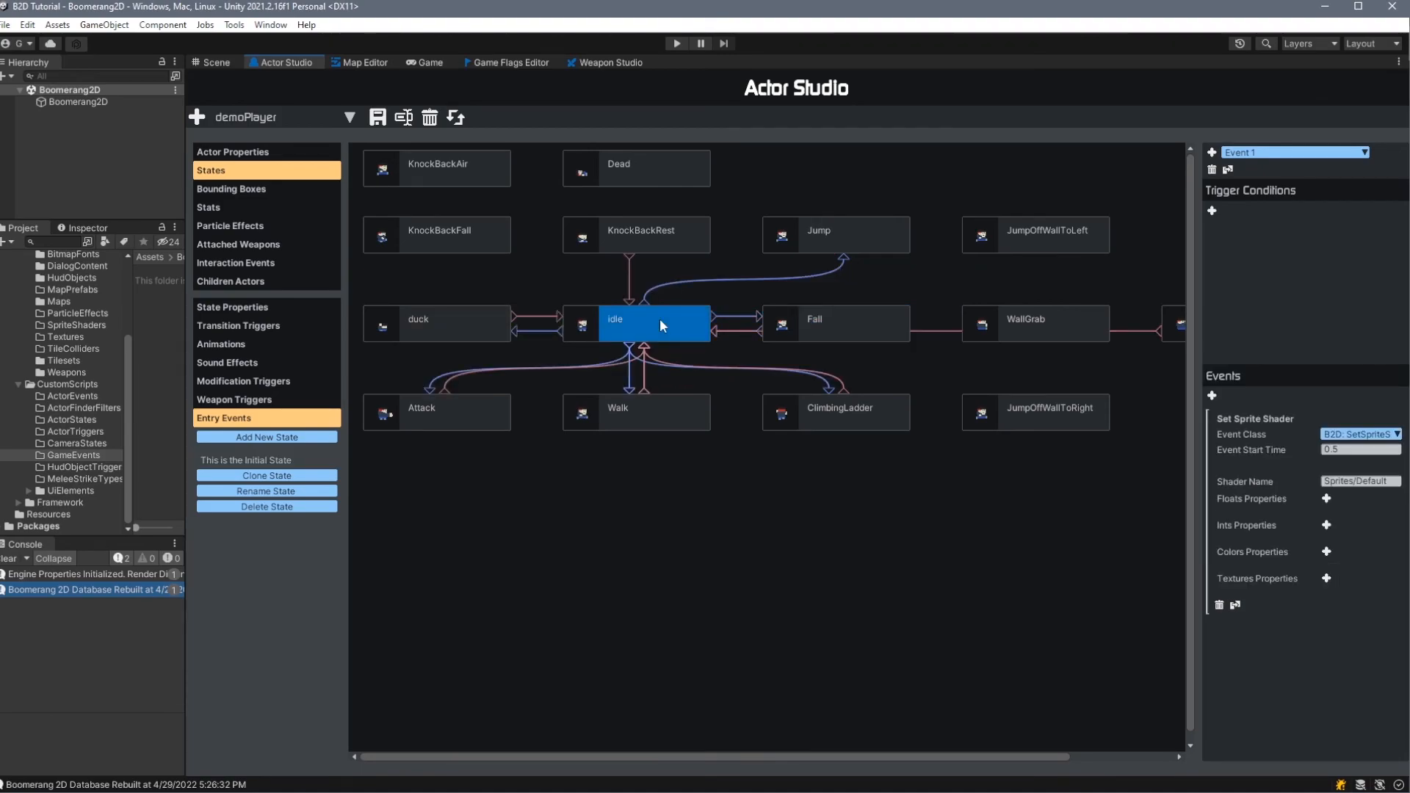
click(240, 401)
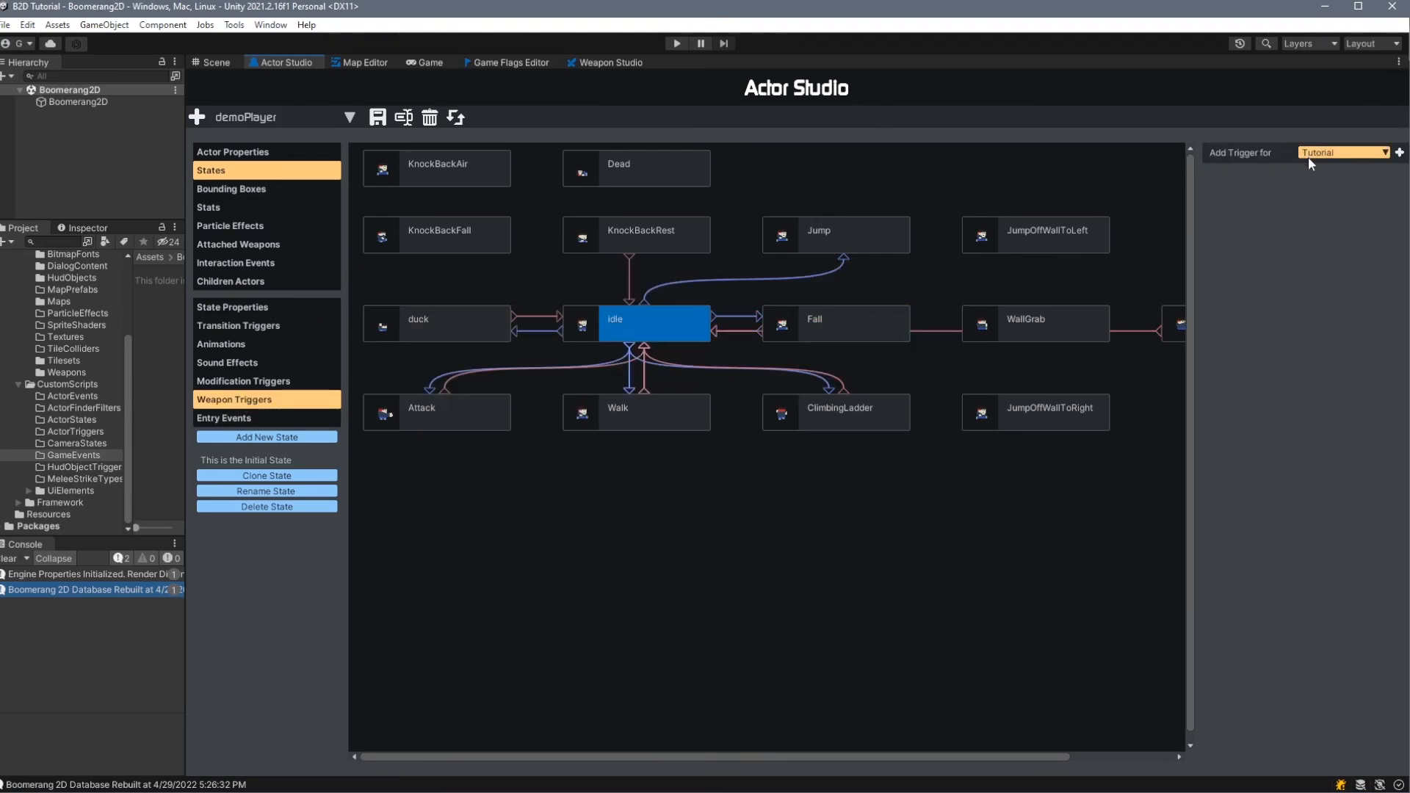
click(1400, 152)
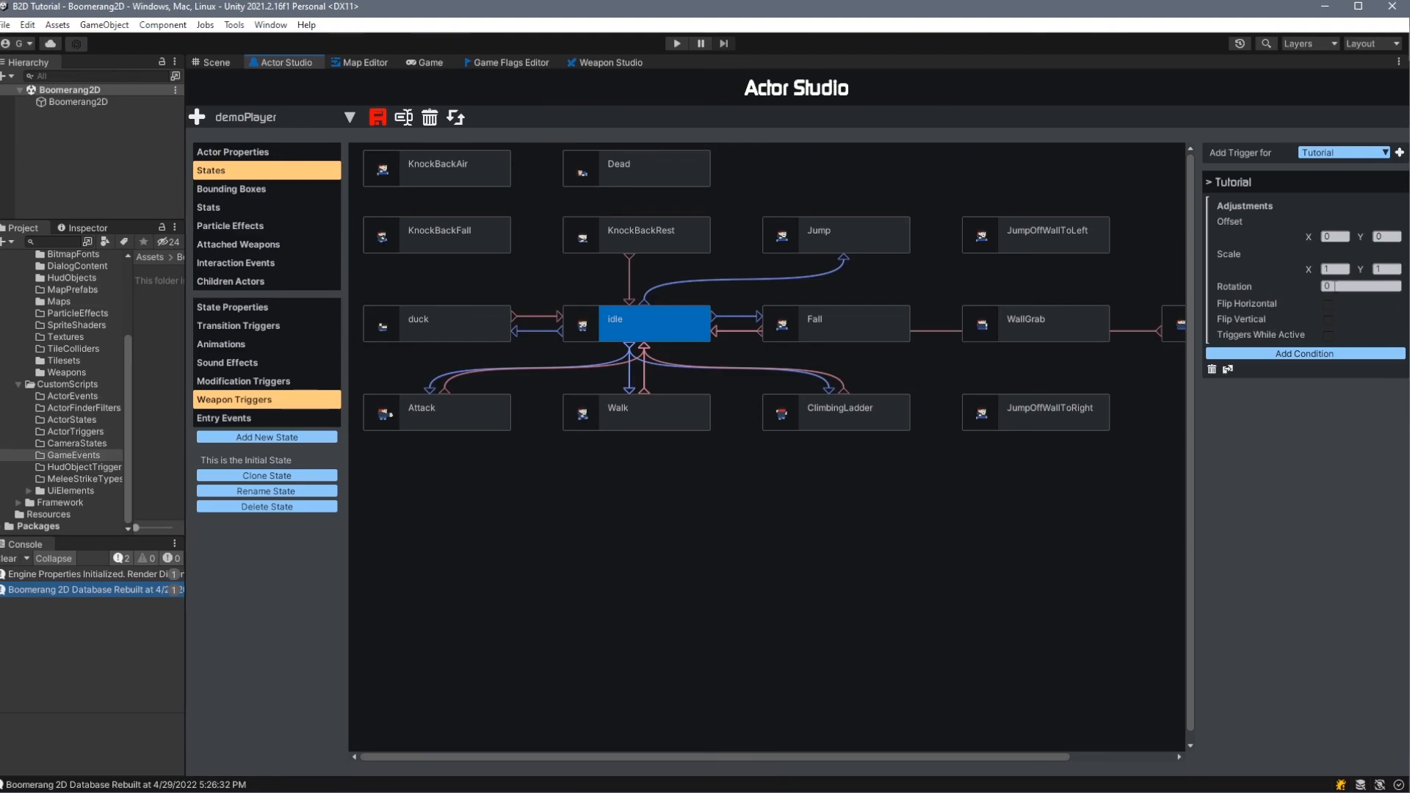
- Give the Tutorial weapon trigger a UserInputDown condition with input type Key and value u, and save the actor
click(1267, 356)
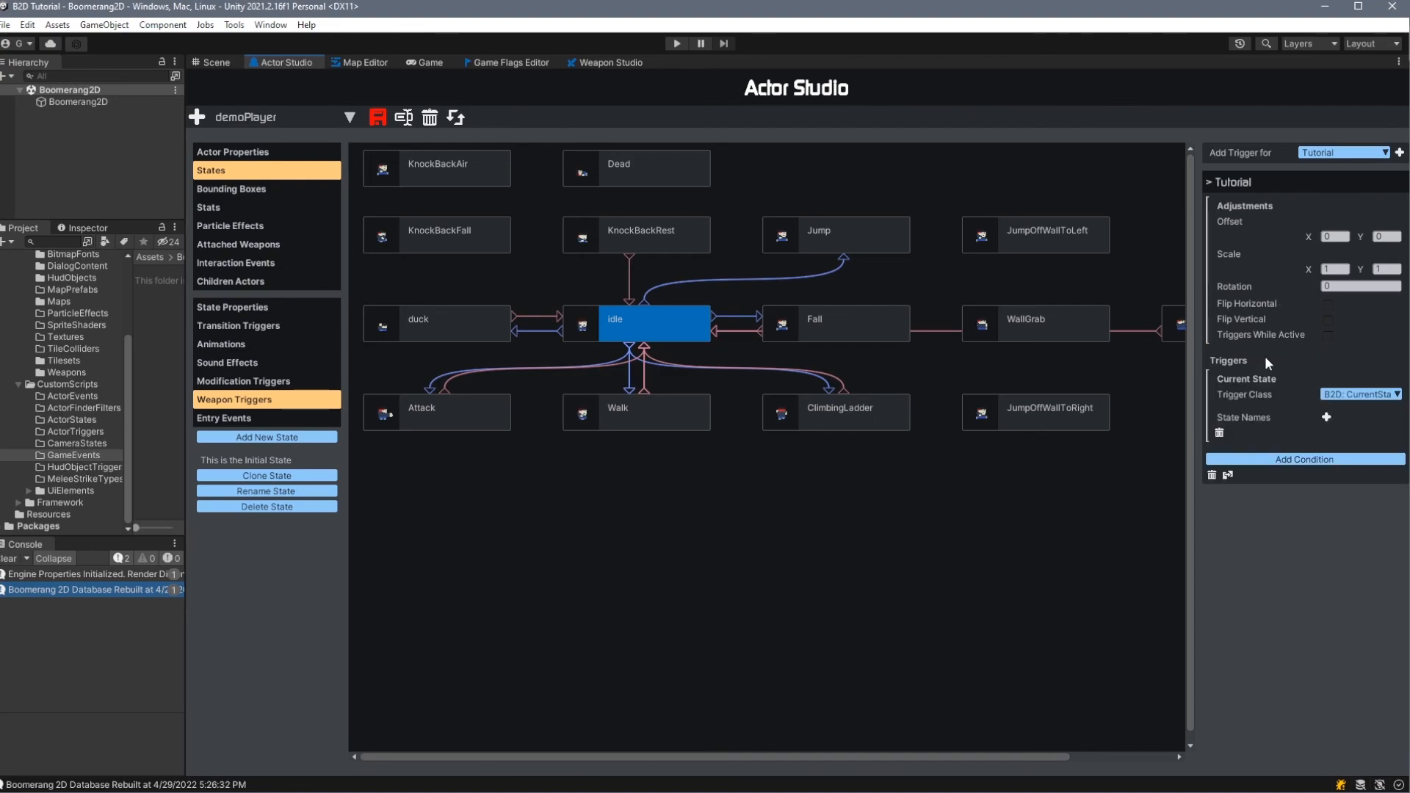
click(1325, 398)
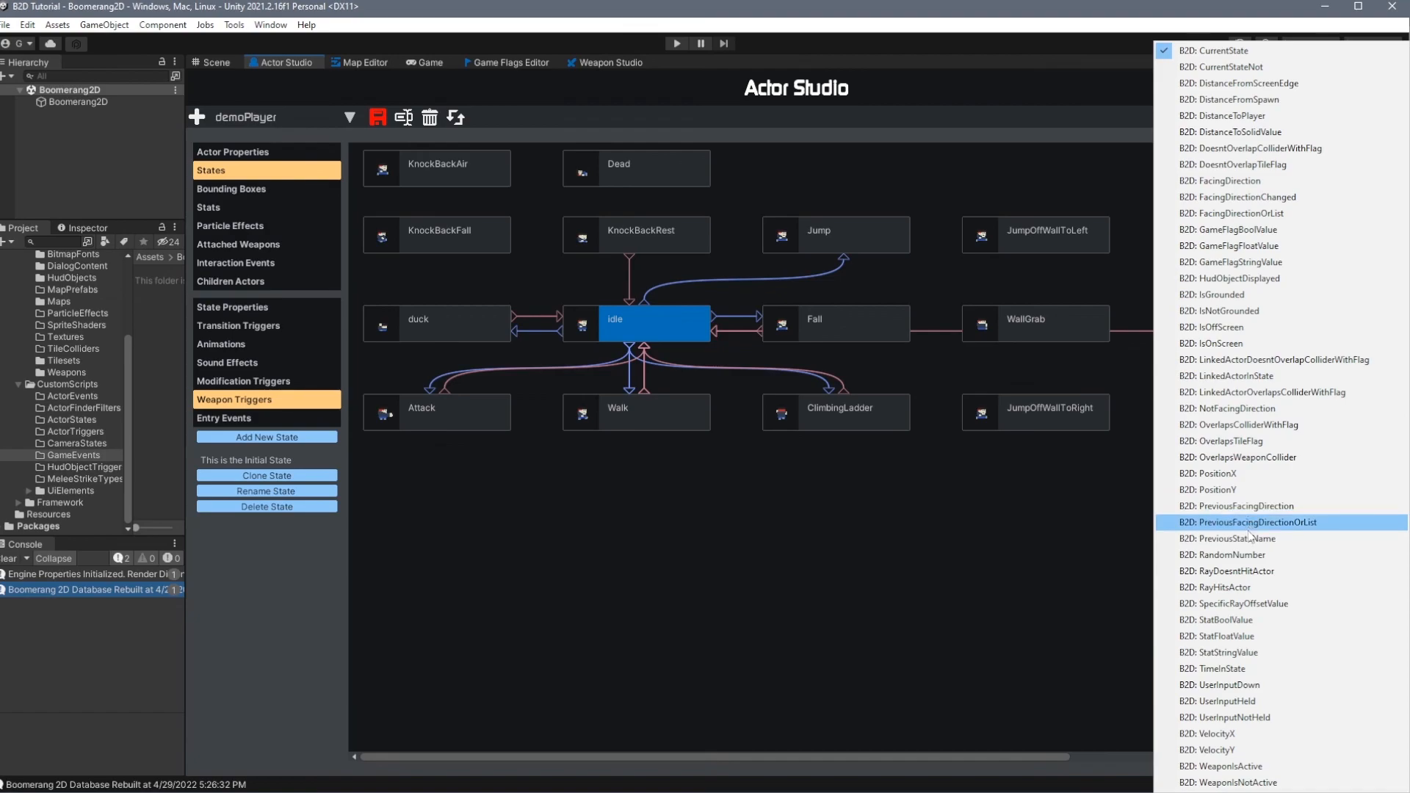
click(1269, 687)
click(1360, 418)
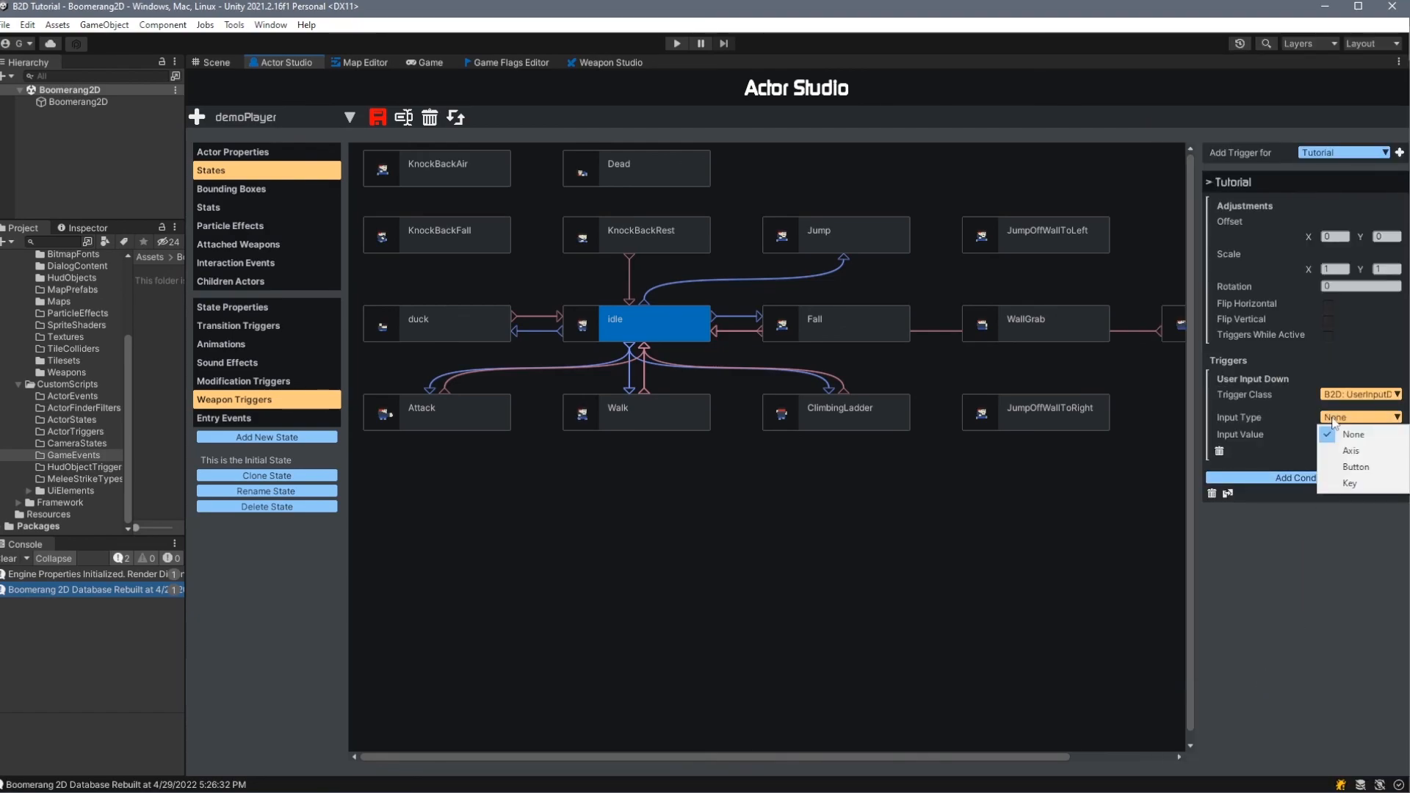
click(1373, 483)
key(ctrl+s)
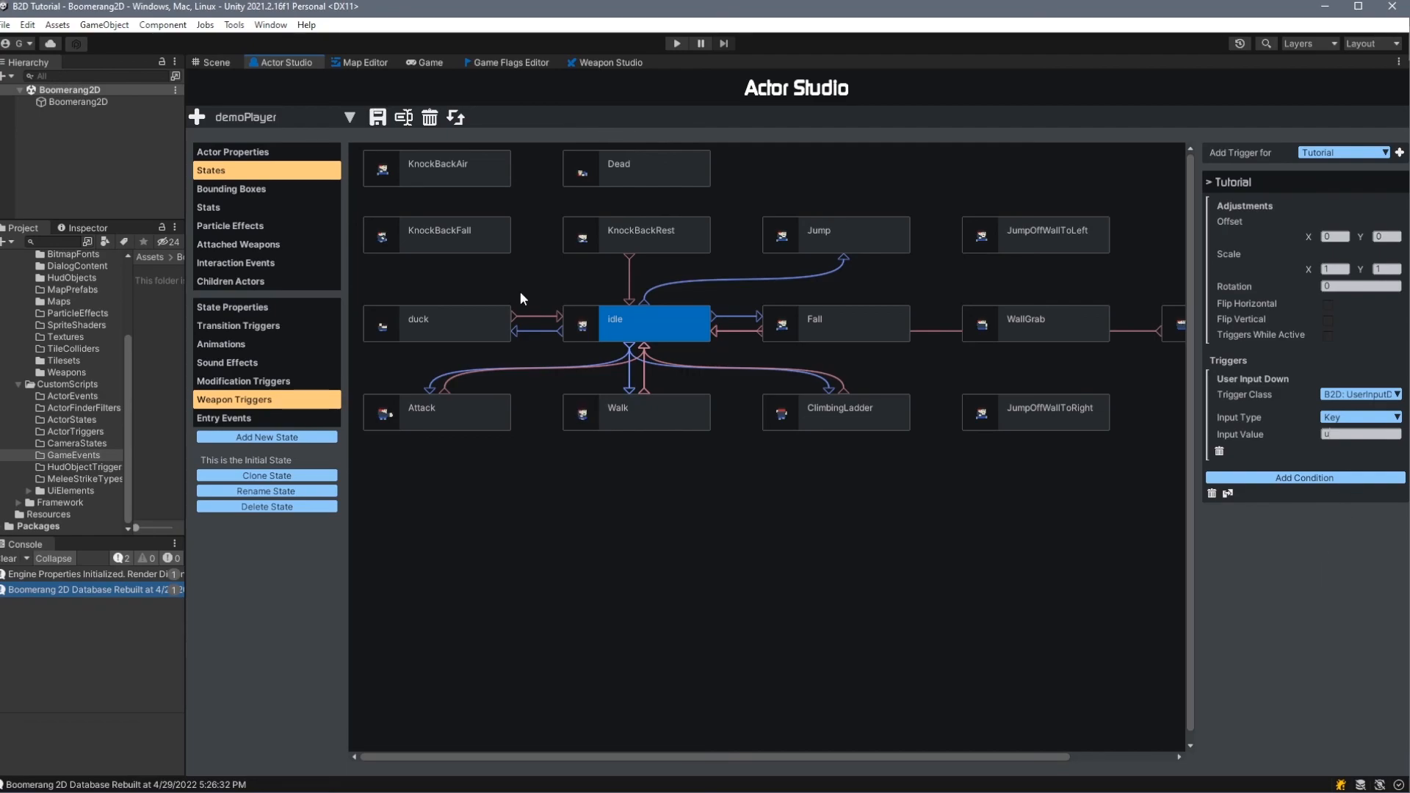
- Run the game and float the Scene view beside the player to test the Tutorial weapon's strikes
click(684, 45)
drag(270, 257, 386, 318)
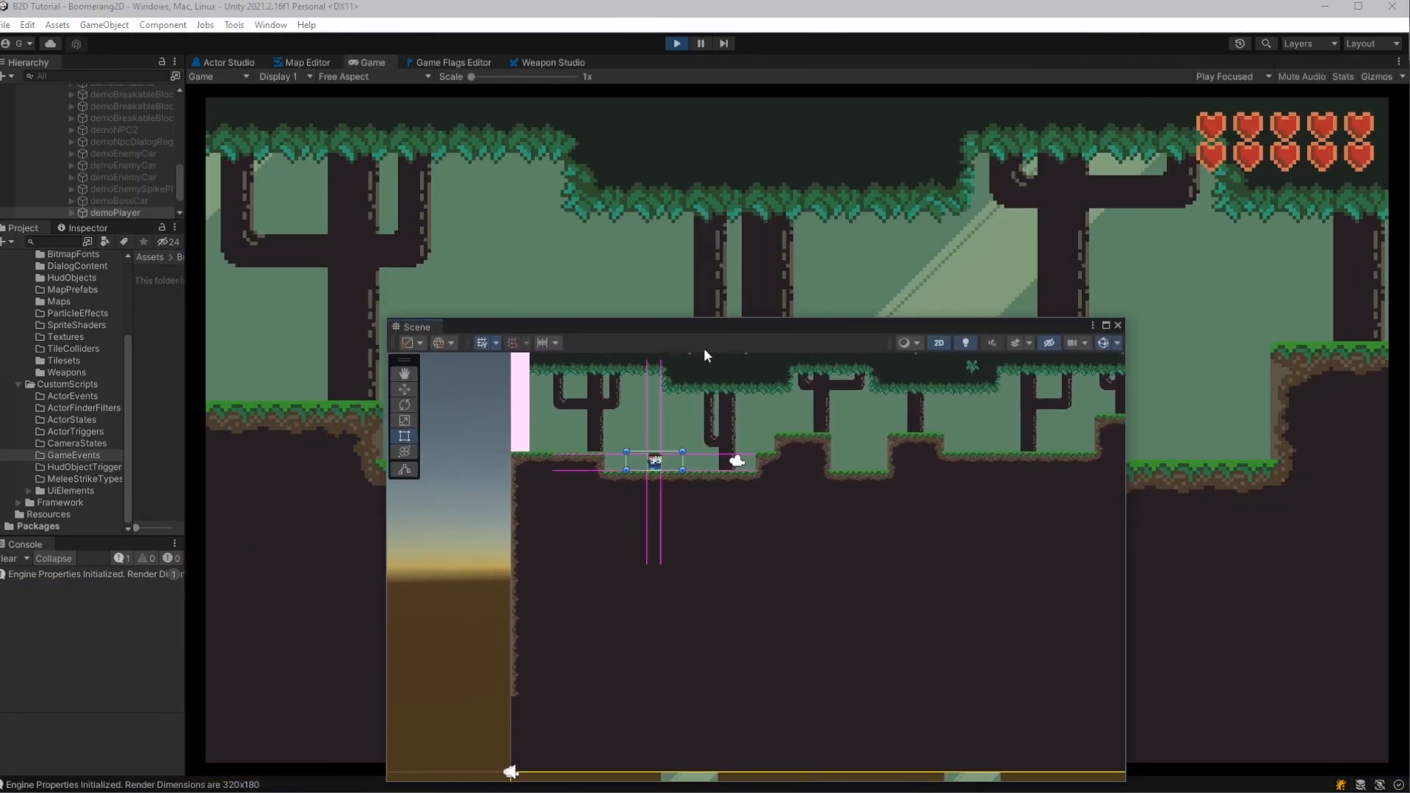
scroll(618, 470, up, 2)
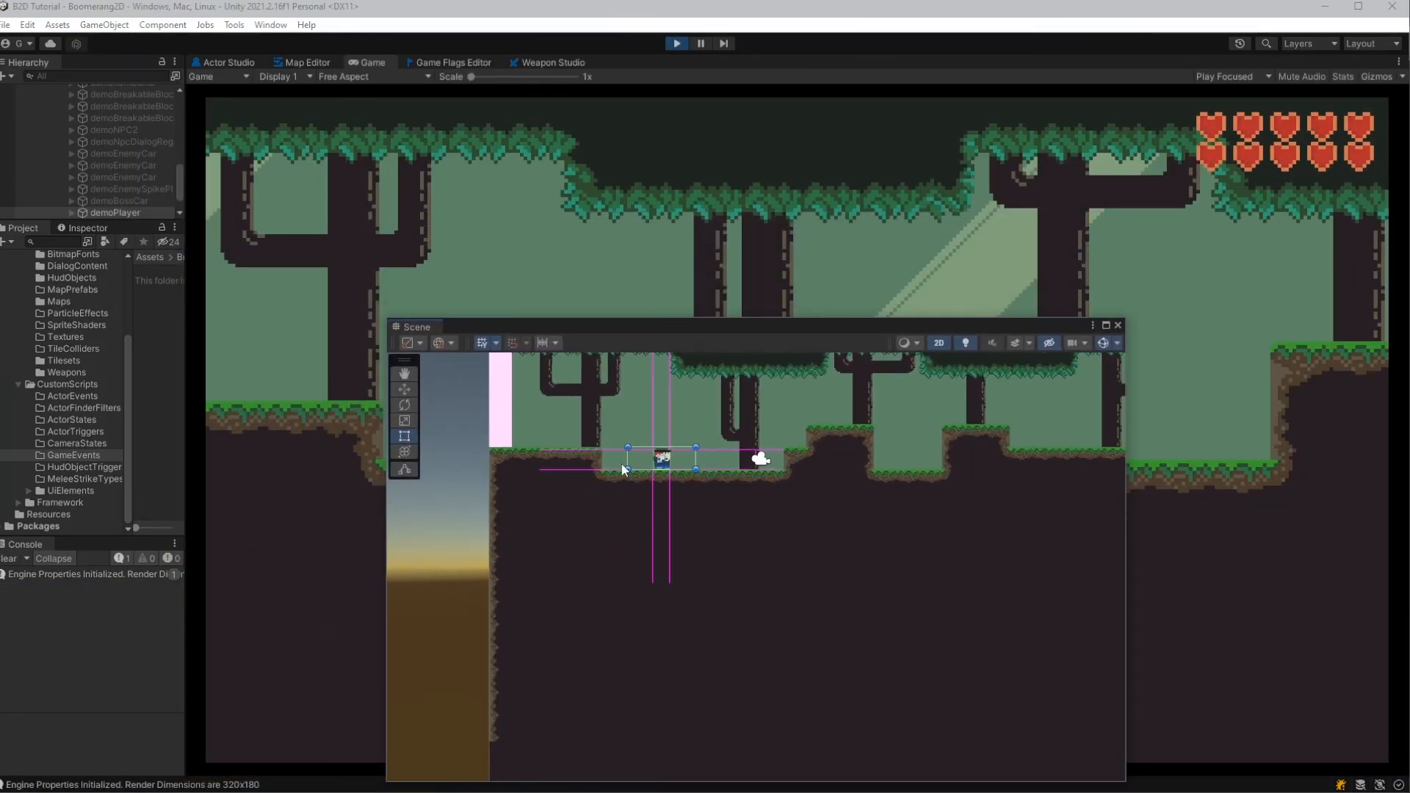
scroll(618, 473, up, 4)
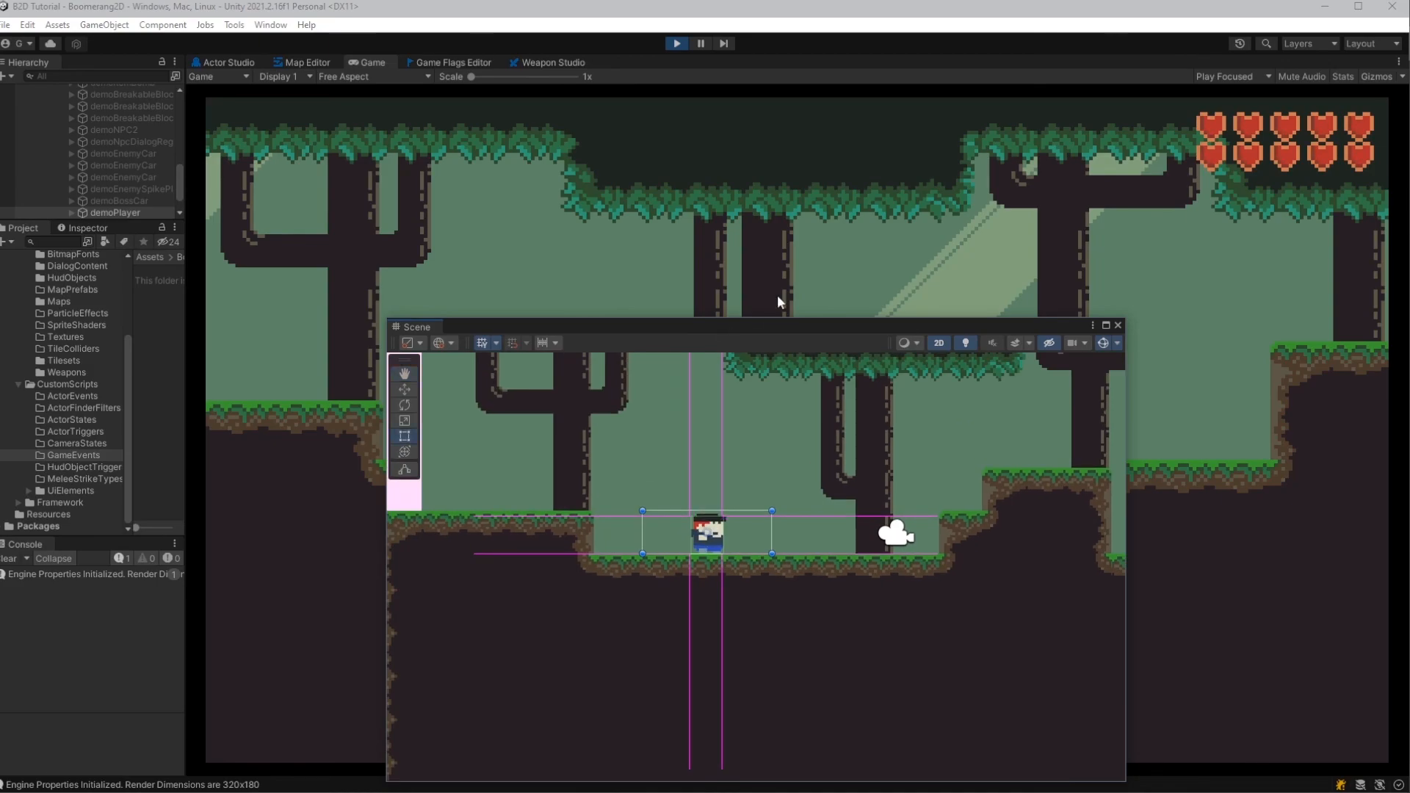
drag(747, 318, 1031, 129)
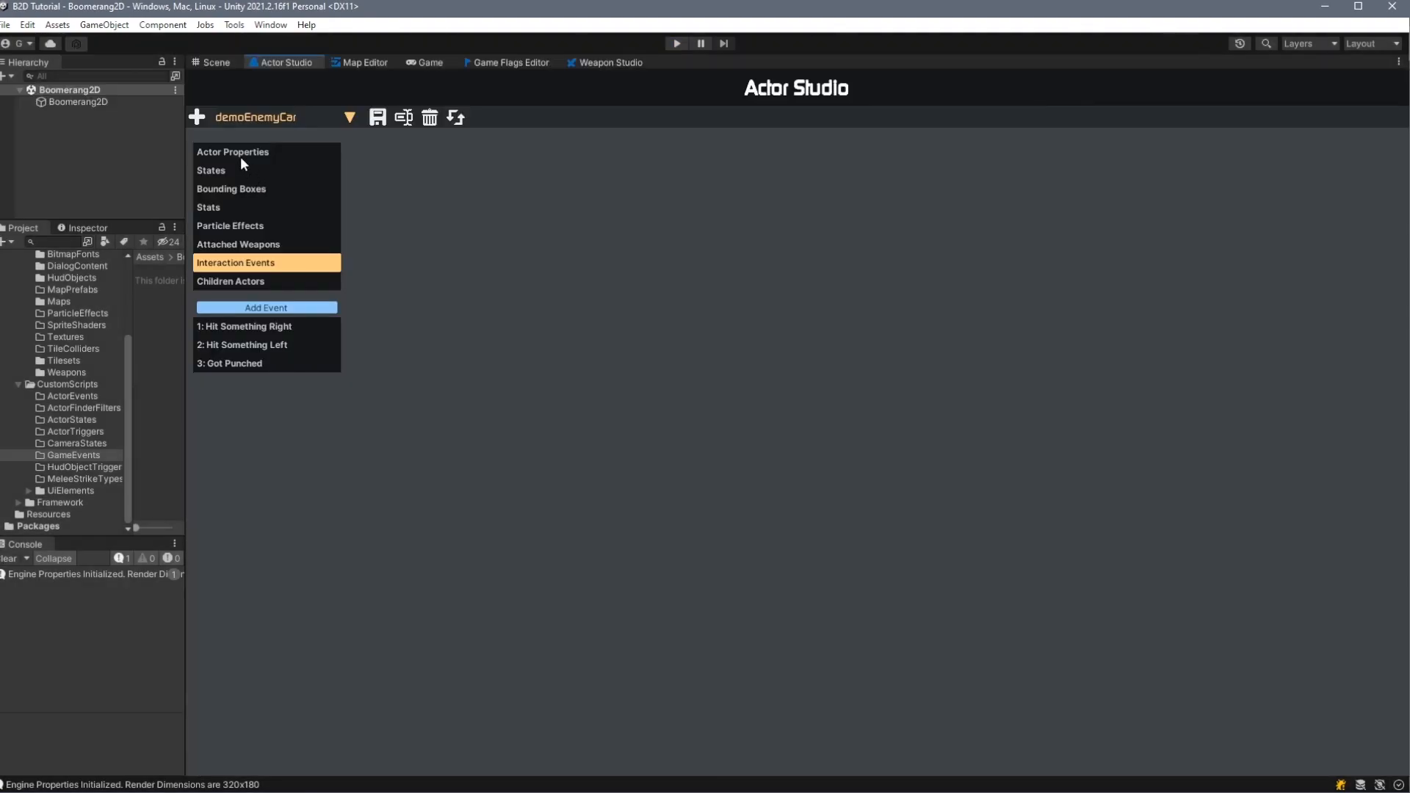
- Add an interaction event named "Hit By Weapon" to the demoEnemyCar actor
click(245, 172)
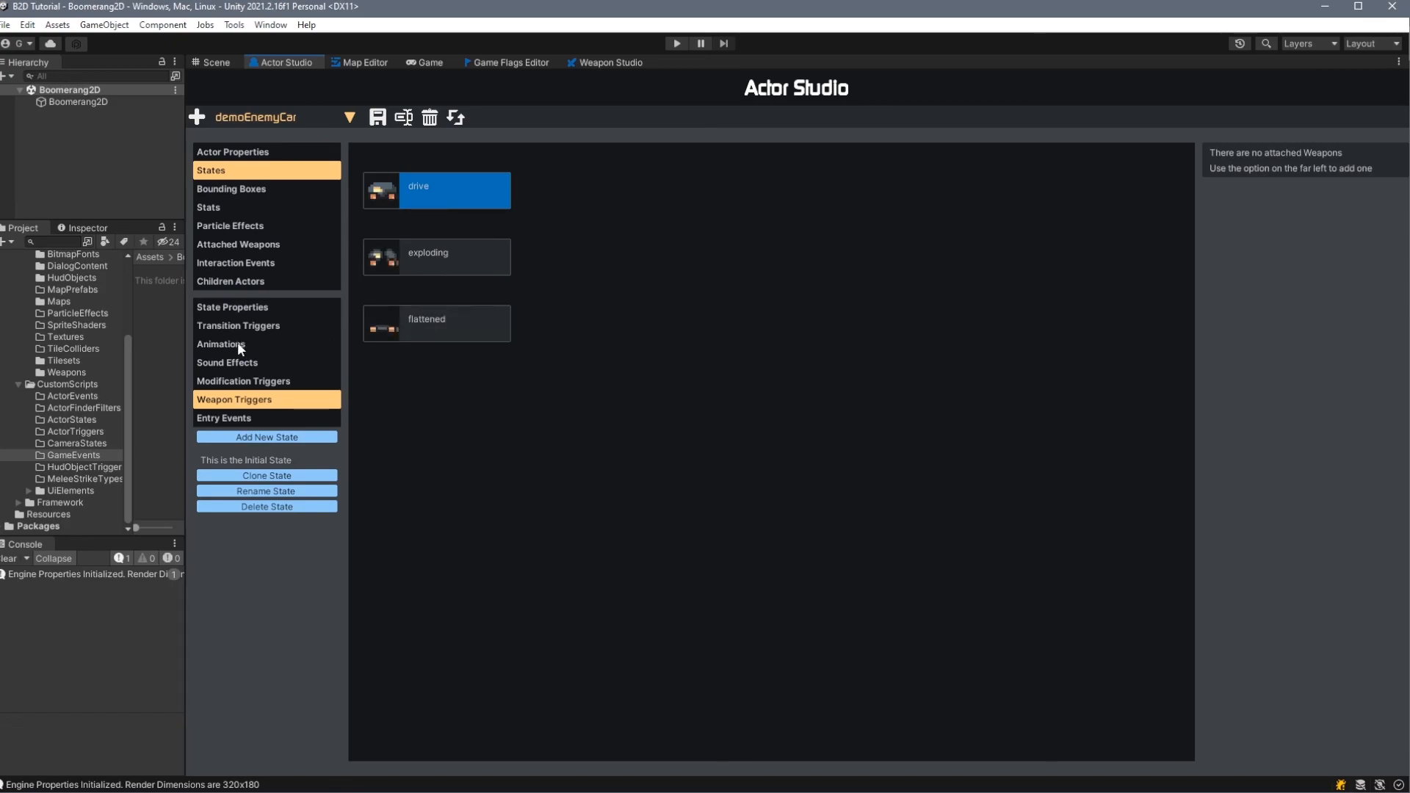
click(231, 262)
click(264, 382)
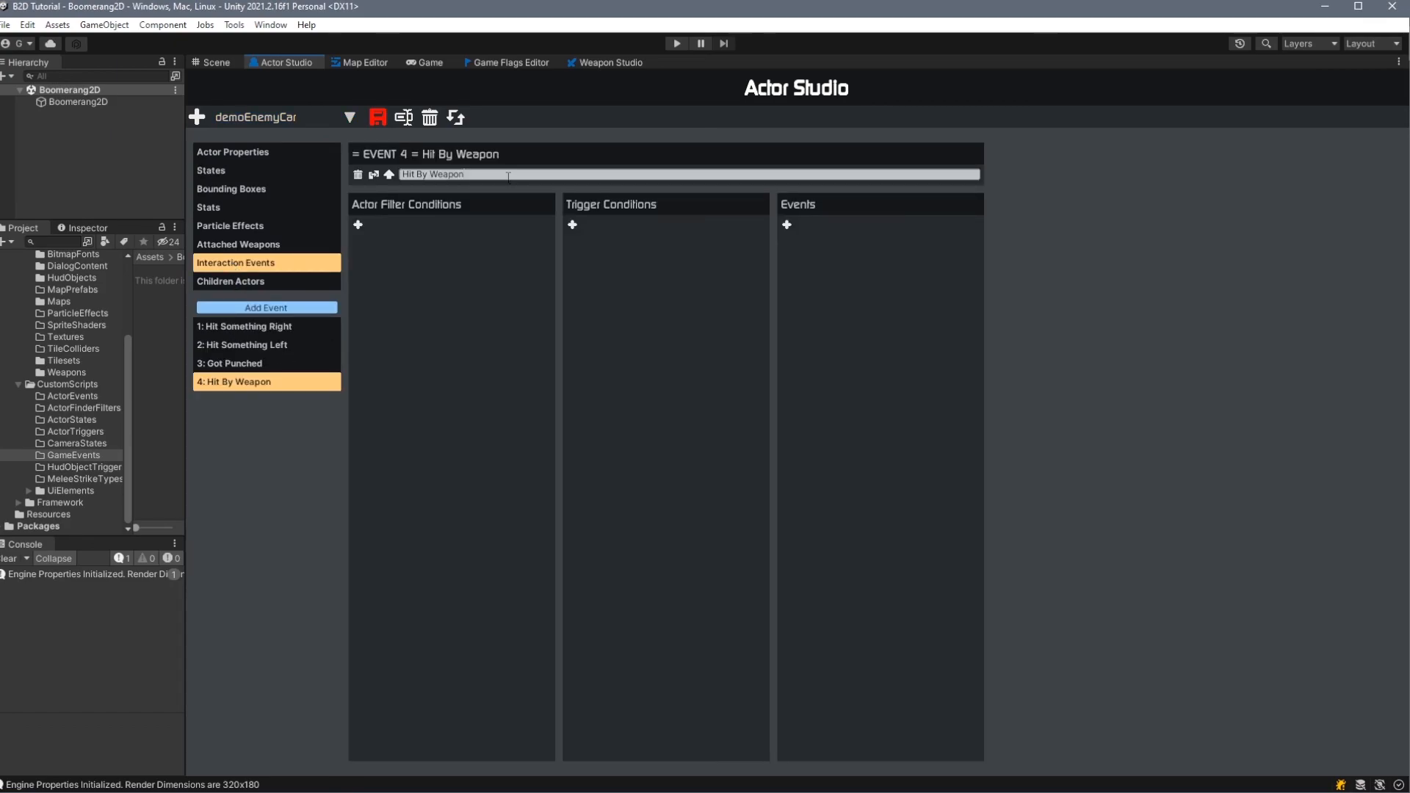
- Give the Hit By Weapon event an OverlapsWeaponCollider condition for weapon name Tutorial and a KillActor event
click(573, 226)
click(723, 263)
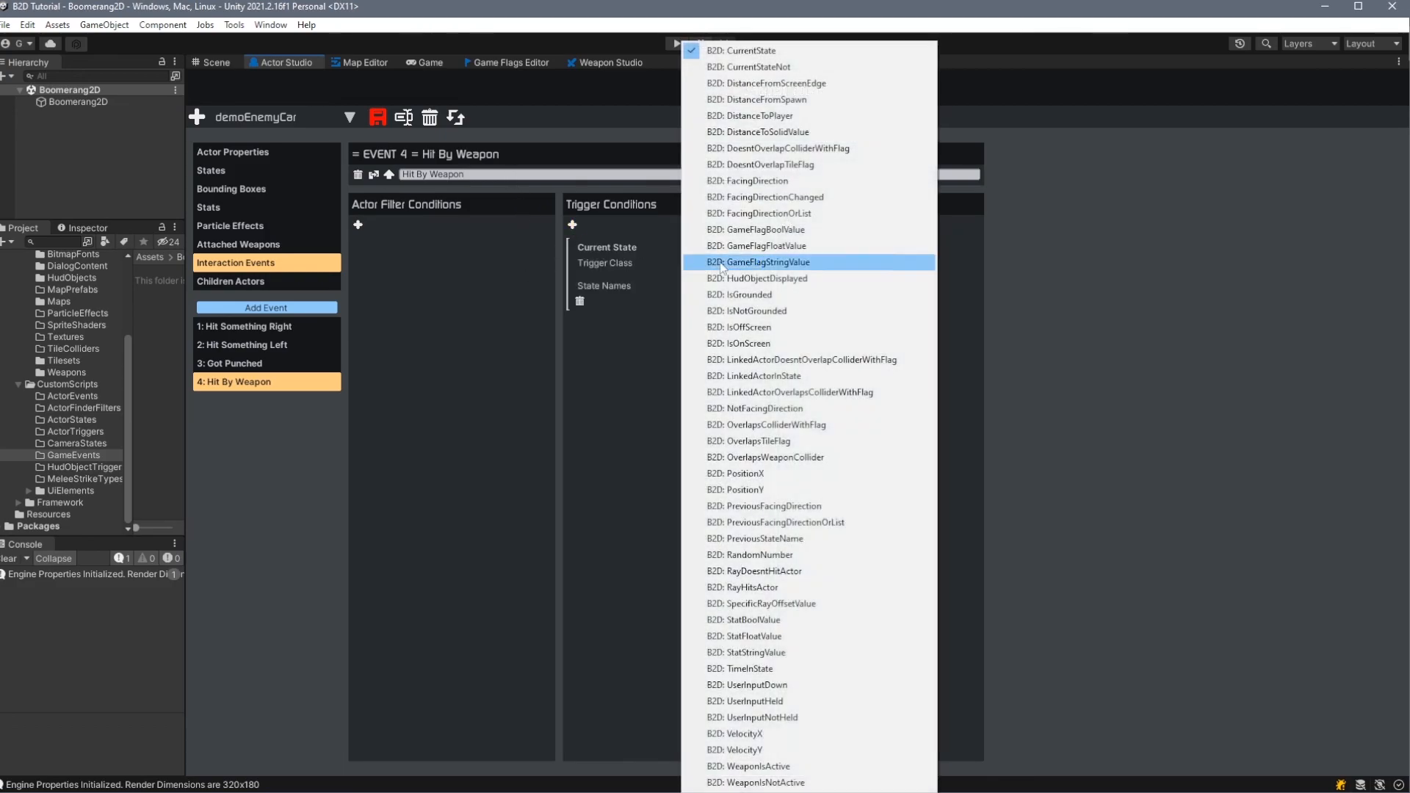
click(835, 457)
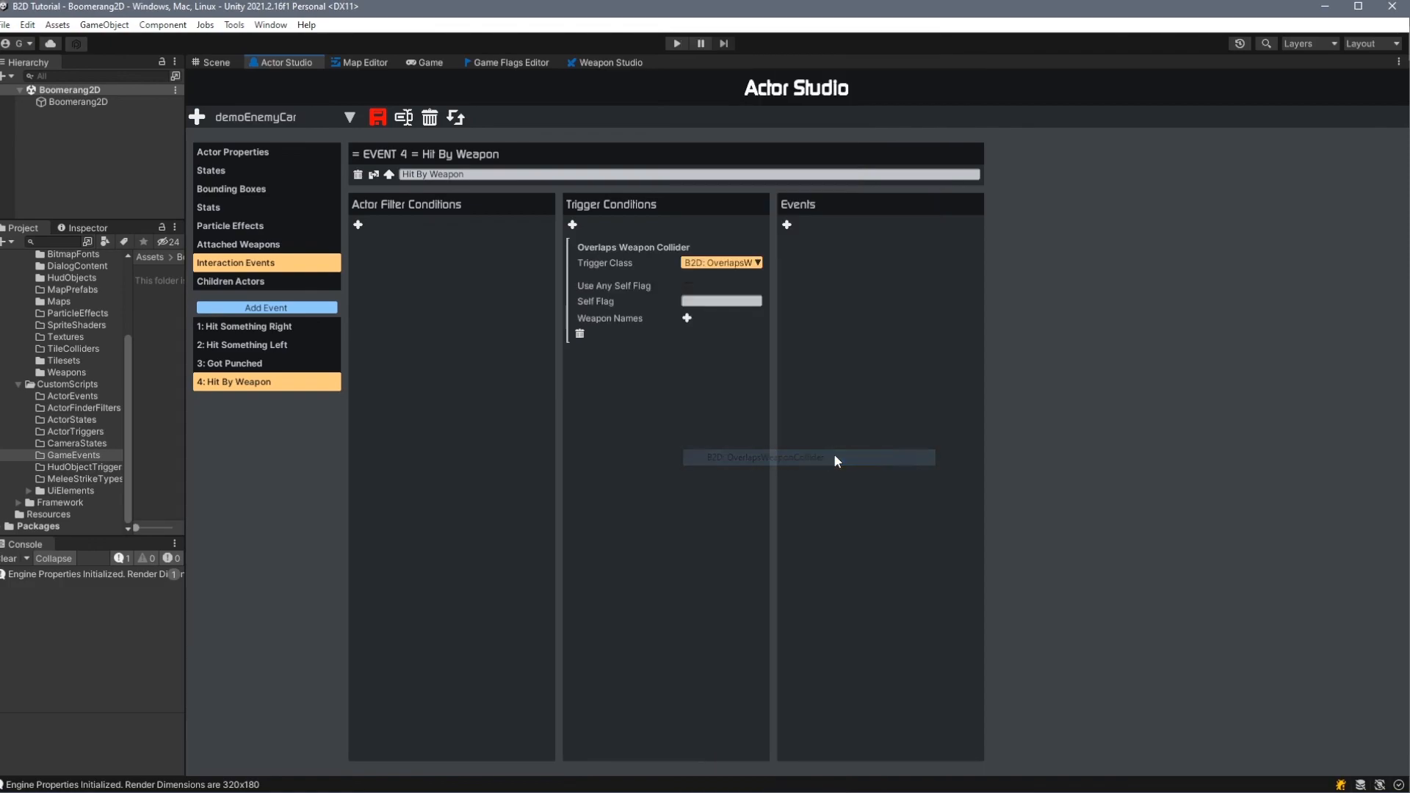
click(687, 318)
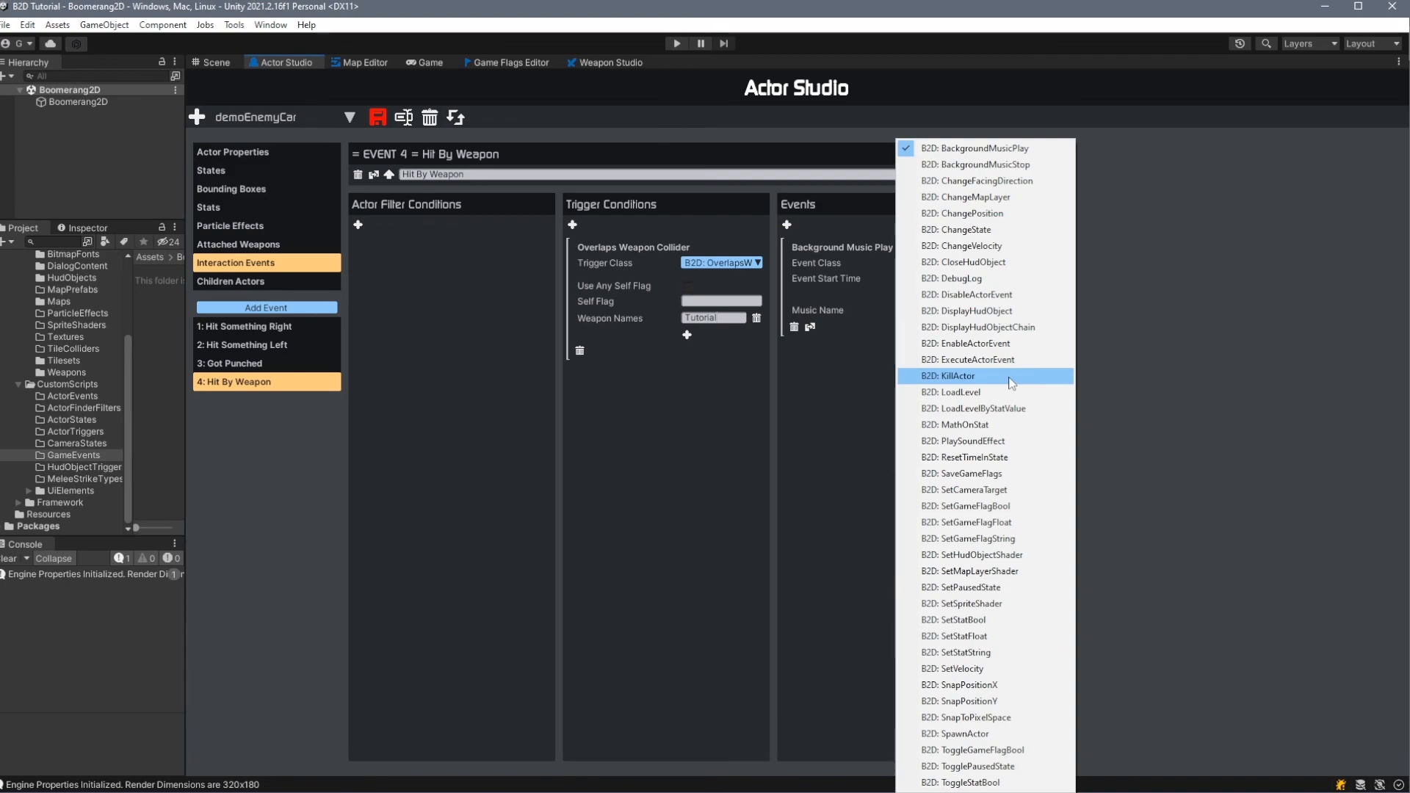
click(1010, 378)
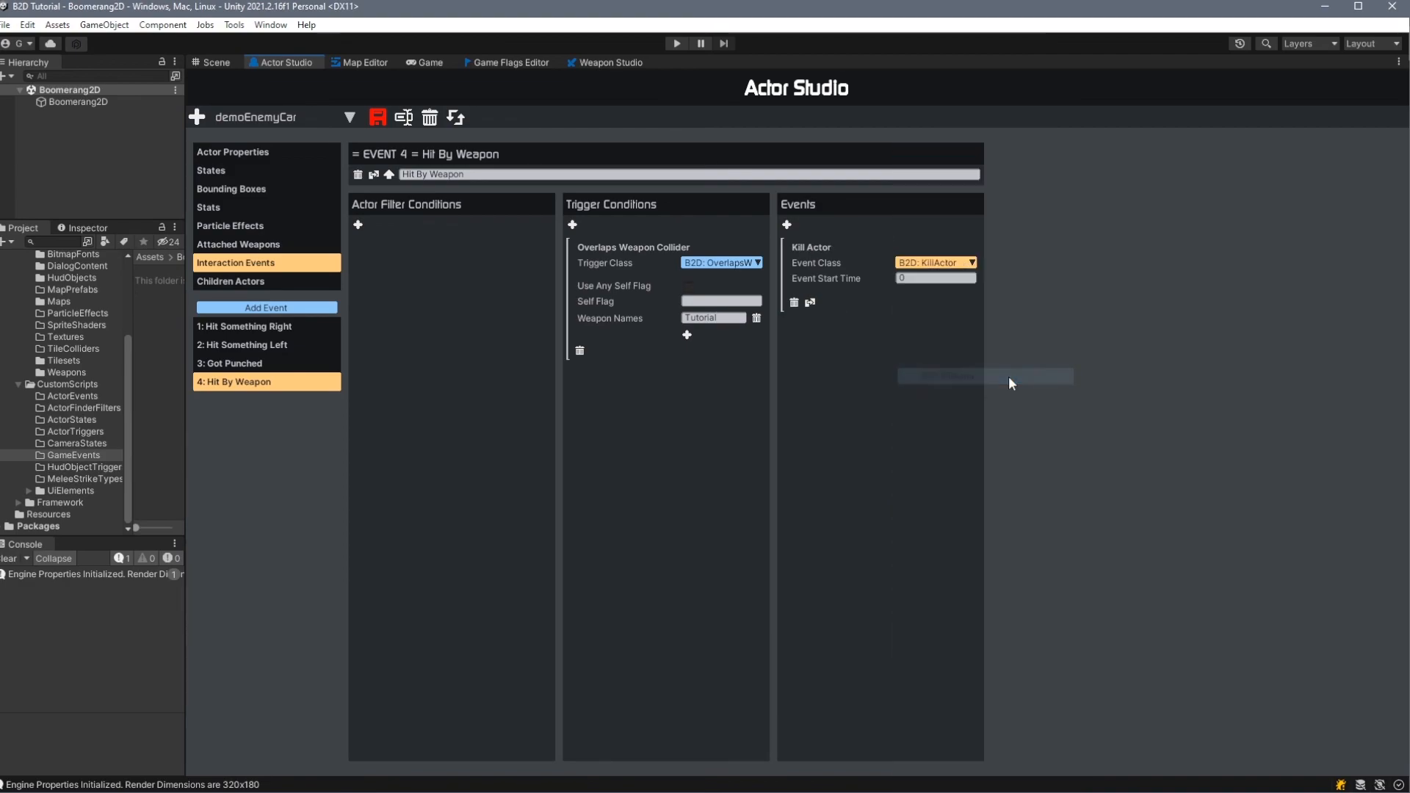